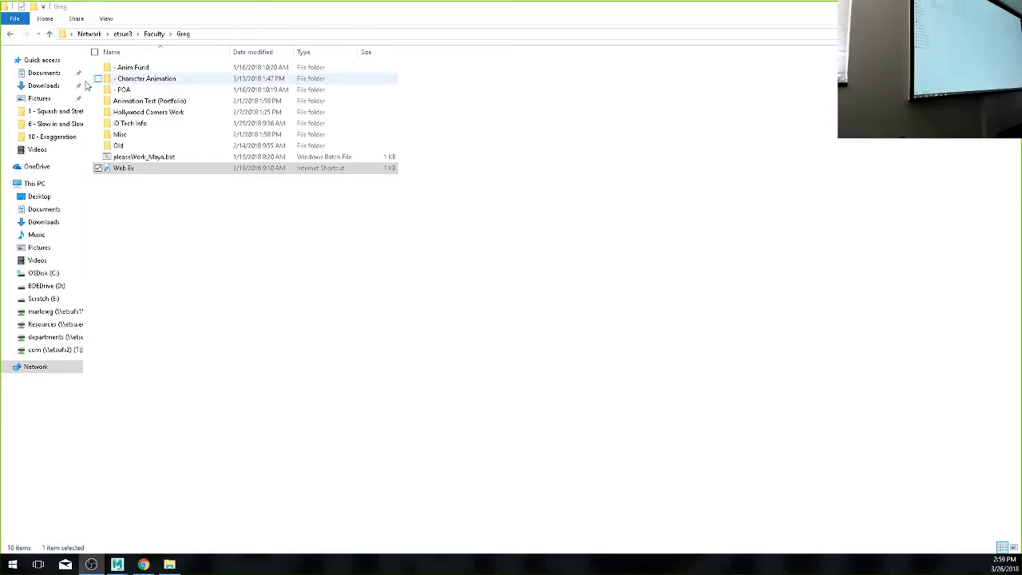
# - Navigate into POA > Dropbox and highlight, then deselect, the Revisions folder
pyautogui.doubleClick(125, 92)
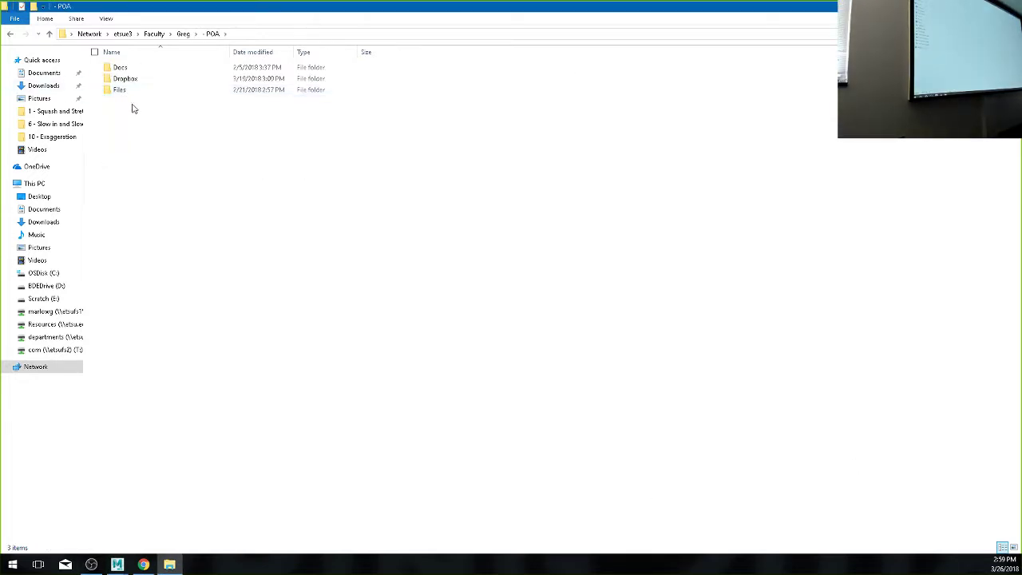
pyautogui.doubleClick(128, 78)
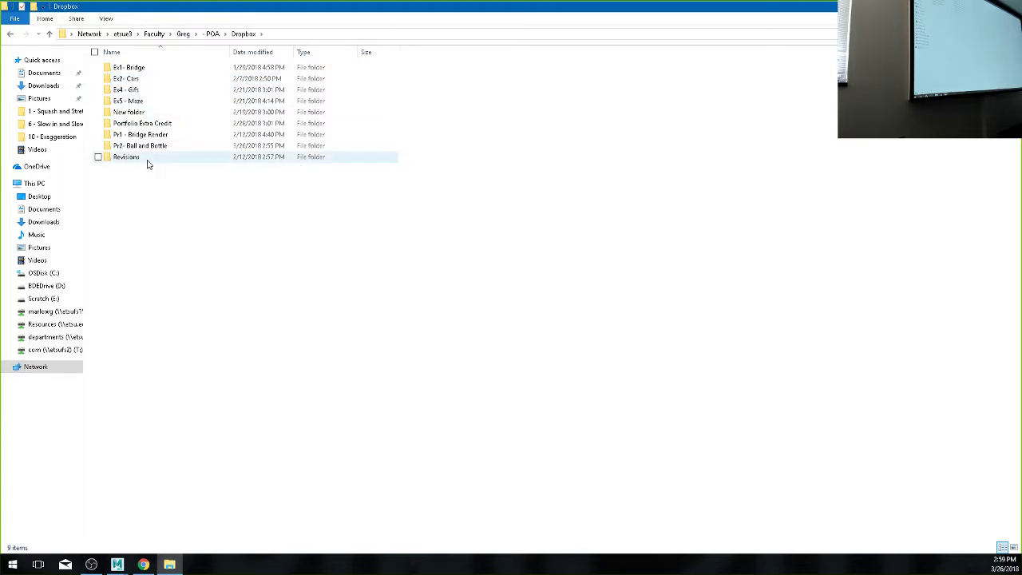
pyautogui.click(149, 163)
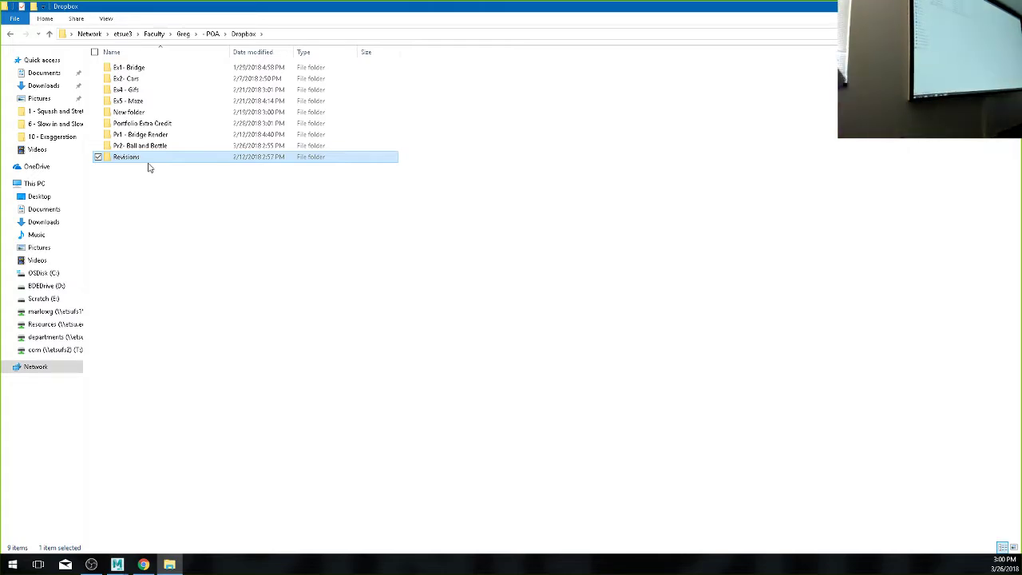
pyautogui.click(148, 166)
# - Inside Revisions, add a new folder named Graded, then go back up to Dropbox
pyautogui.doubleClick(139, 160)
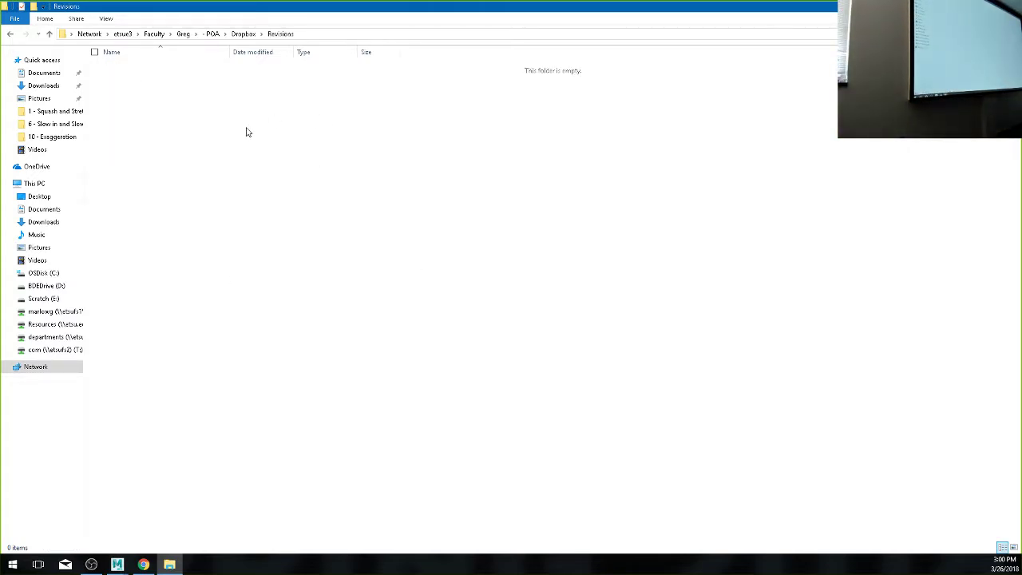
pyautogui.rightClick(232, 138)
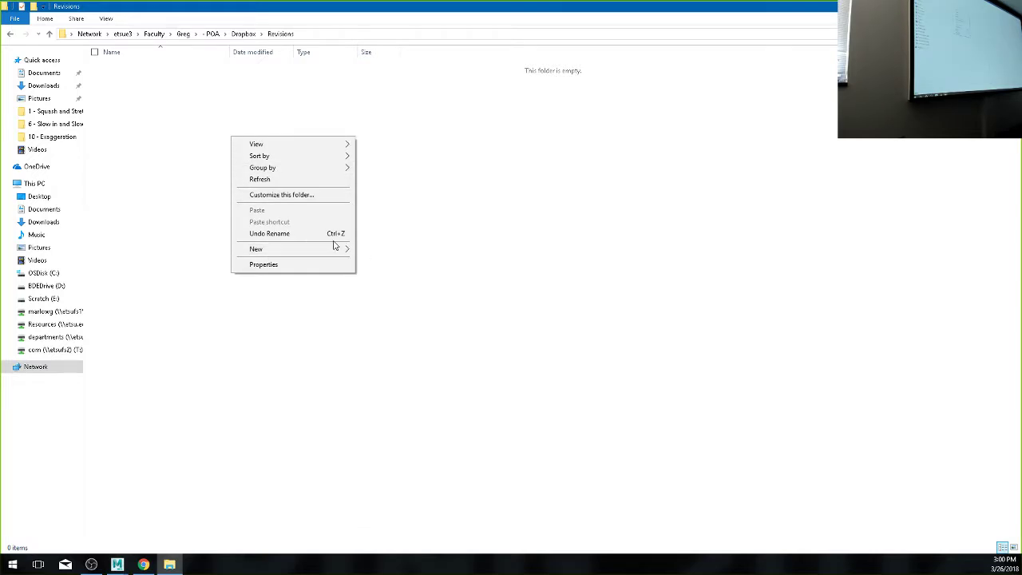
pyautogui.moveTo(342, 250)
pyautogui.click(380, 251)
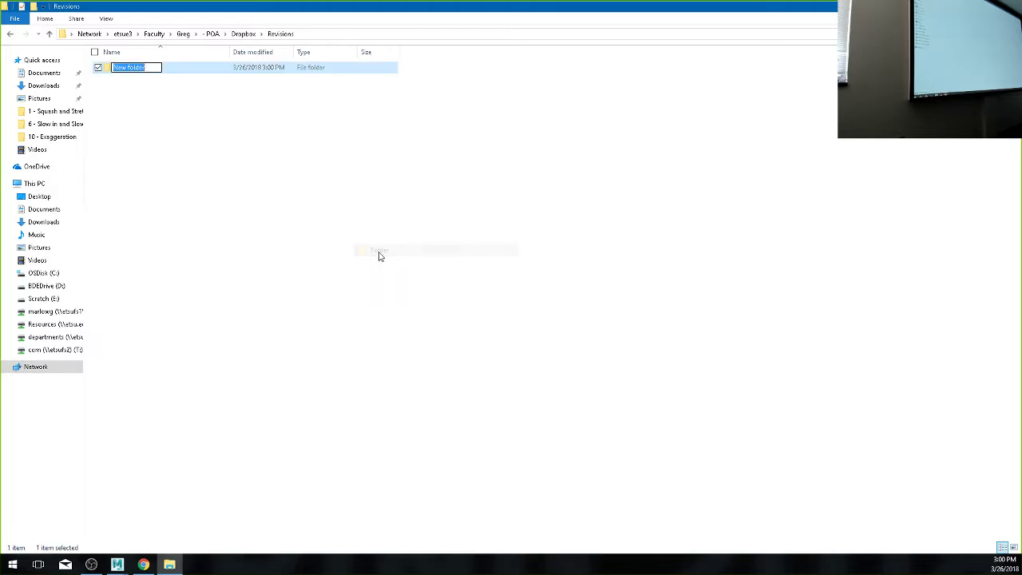
pyautogui.write('Graded')
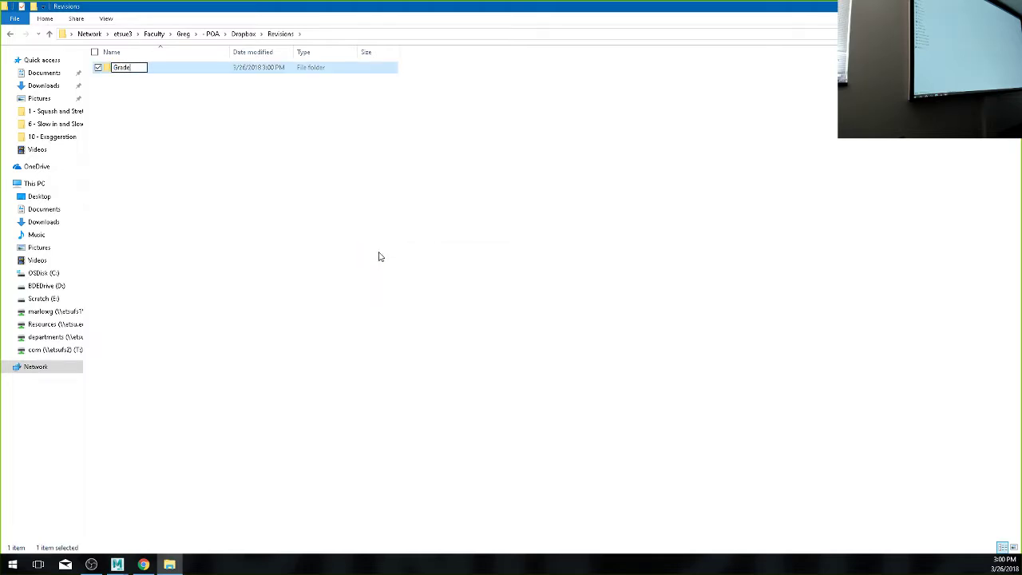
pyautogui.press('Return')
pyautogui.click(380, 256)
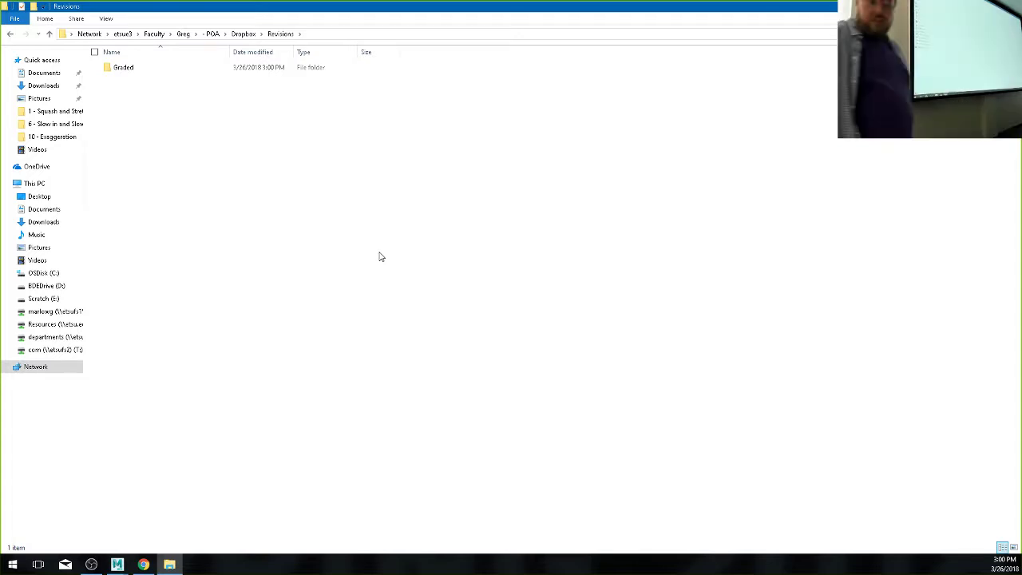
pyautogui.click(243, 35)
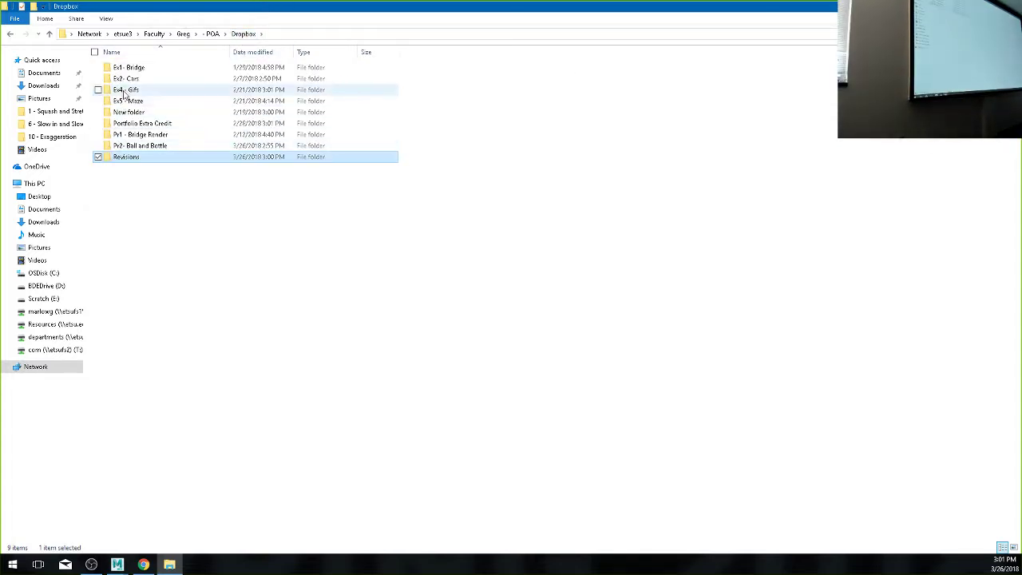
# - Select the Pr2- Ball and Bottle folder and switch over to the open Maya scene
pyautogui.click(124, 149)
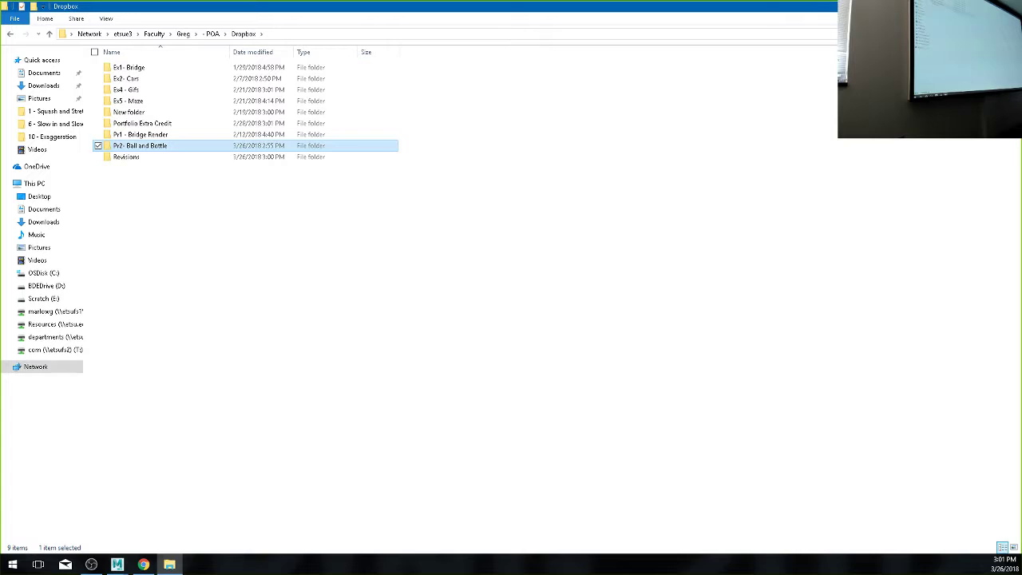
pyautogui.hotkey('alt', 'Tab')
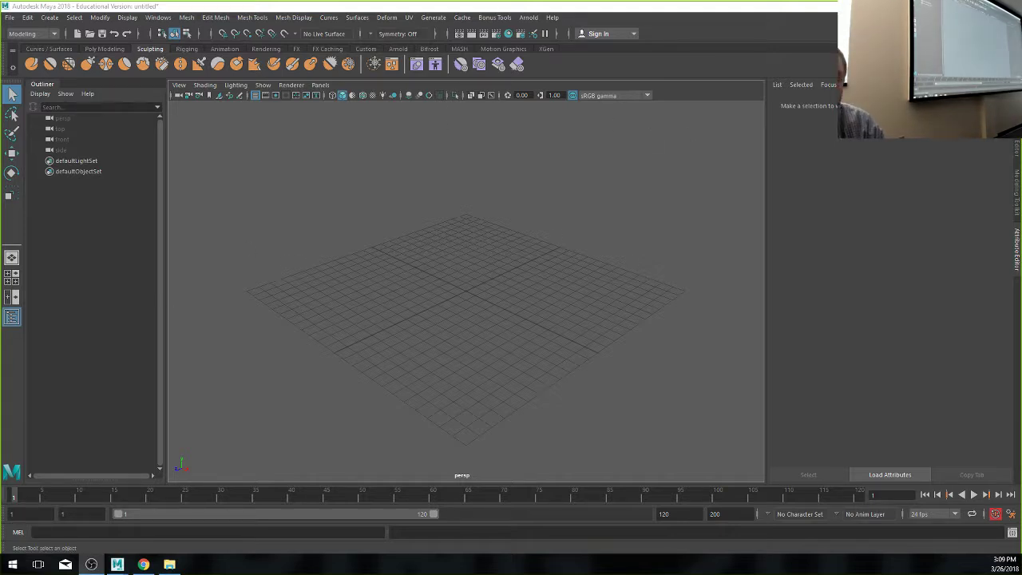
# - Briefly reveal the desktop, then bring the Maya window back to the front
pyautogui.press('super+d')
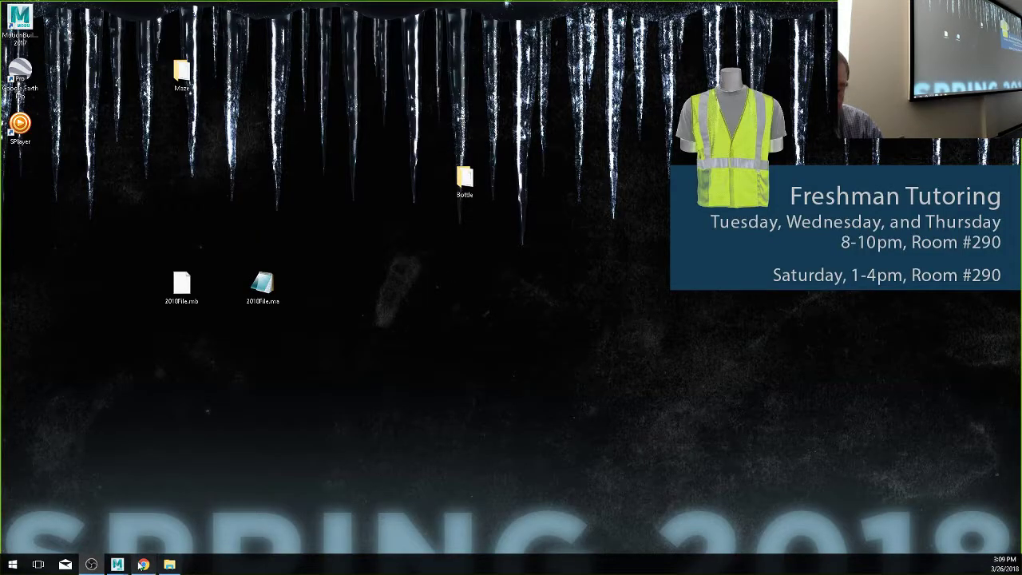
pyautogui.moveTo(118, 564)
pyautogui.click(169, 522)
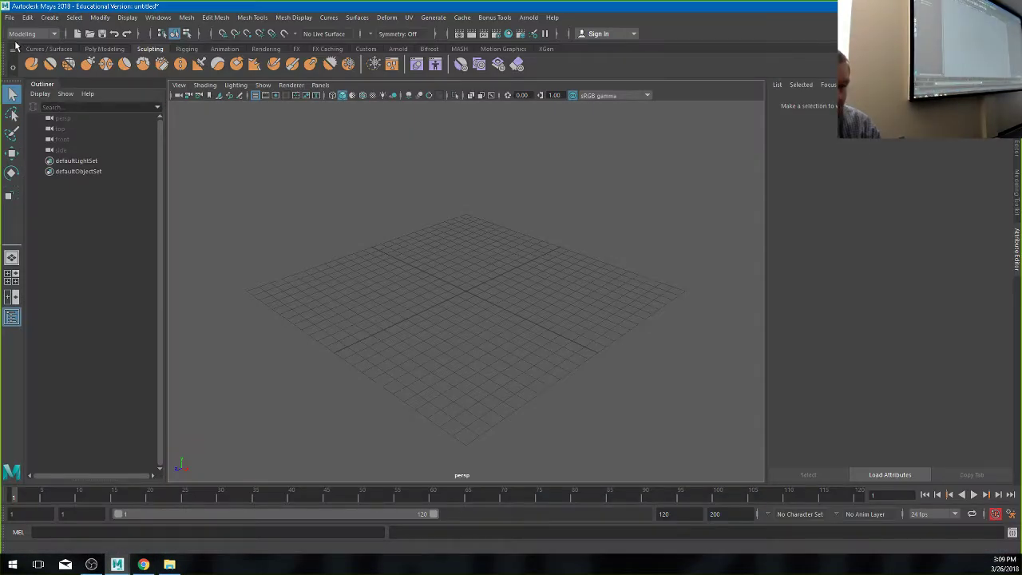
# - In the Project Window, define a new project named Breakfast with default locations and accept it
pyautogui.click(9, 16)
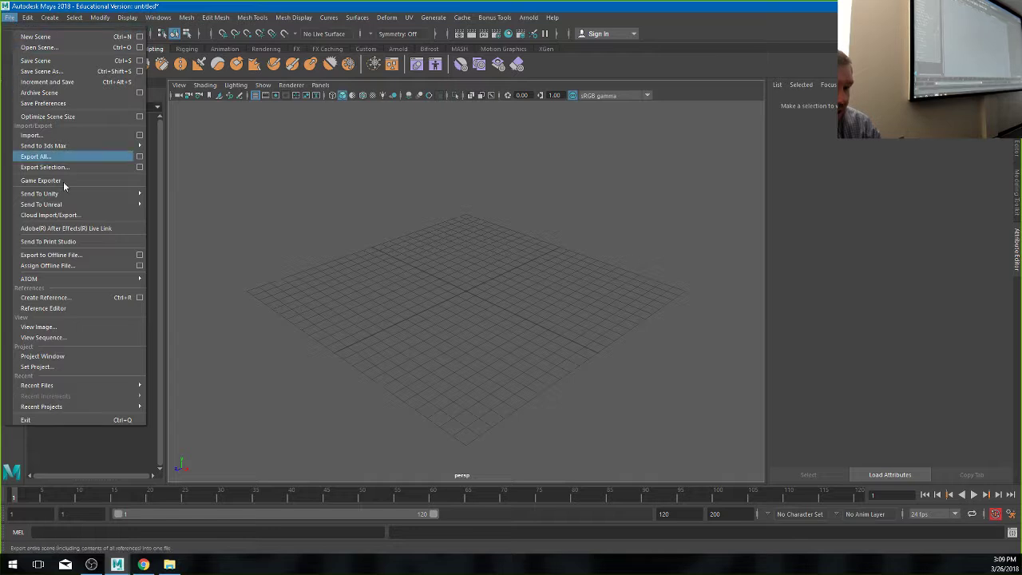
pyautogui.click(102, 358)
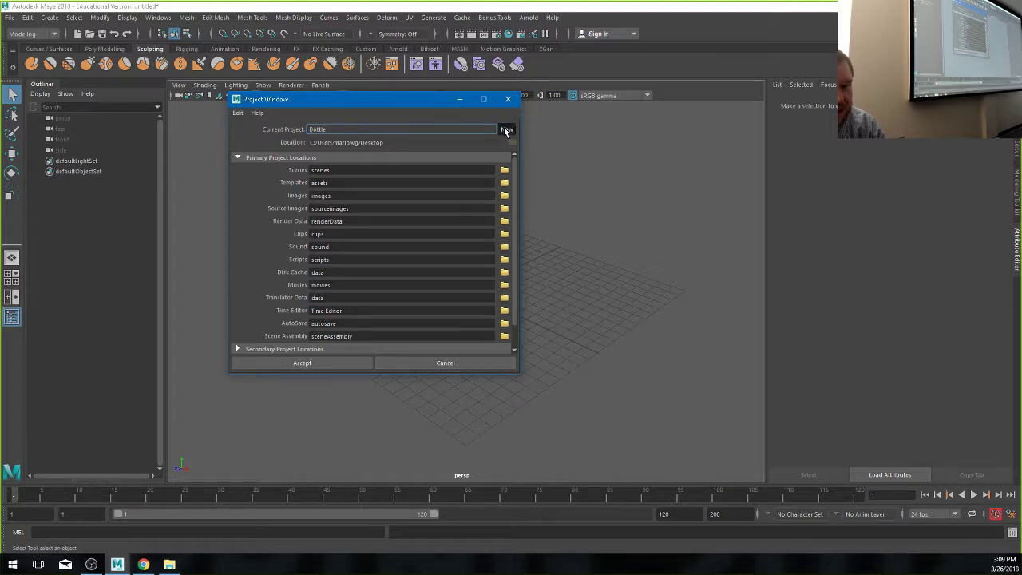
pyautogui.click(506, 130)
pyautogui.doubleClick(359, 129)
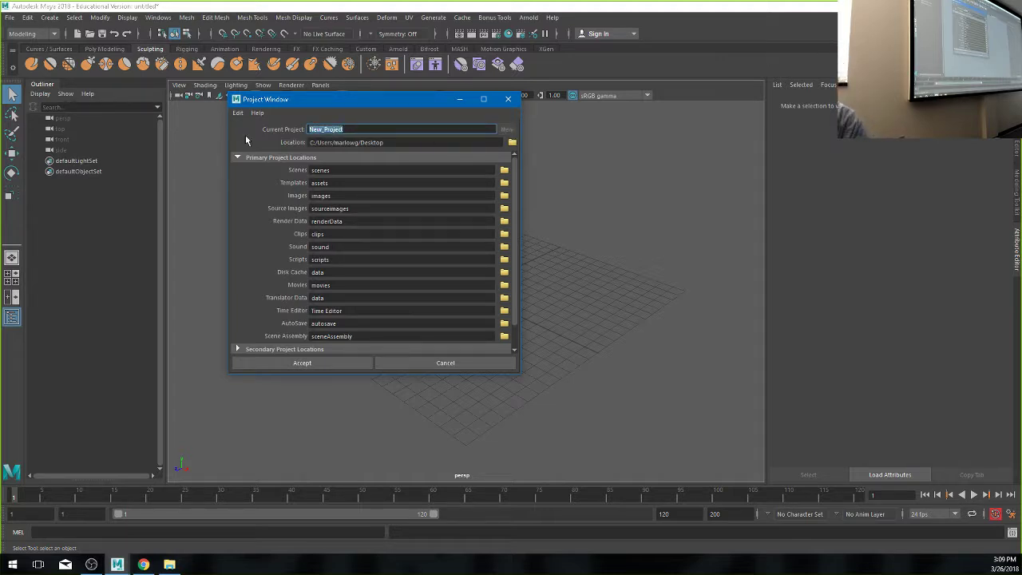
pyautogui.write('Breakfast')
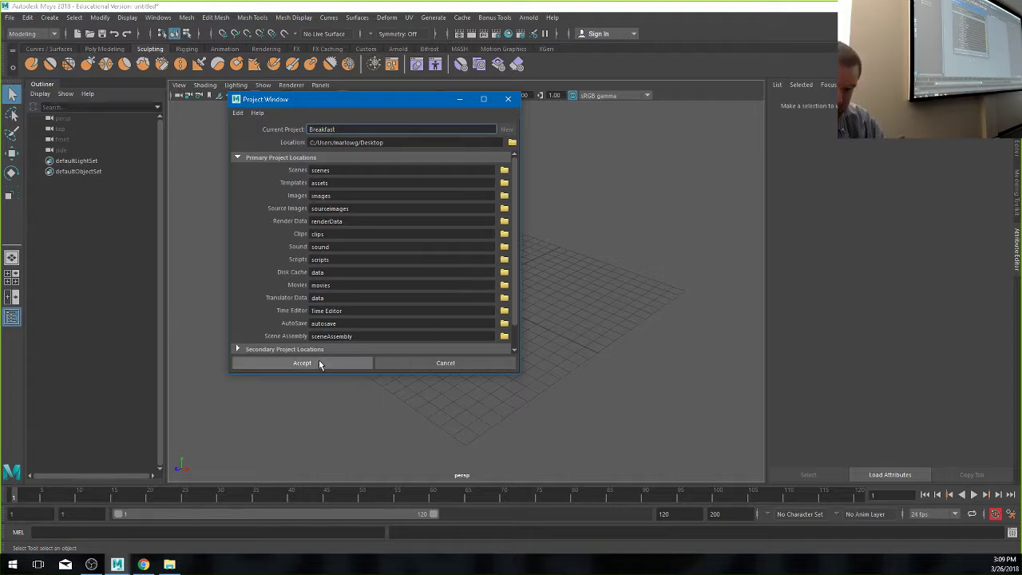
pyautogui.press('Tab')
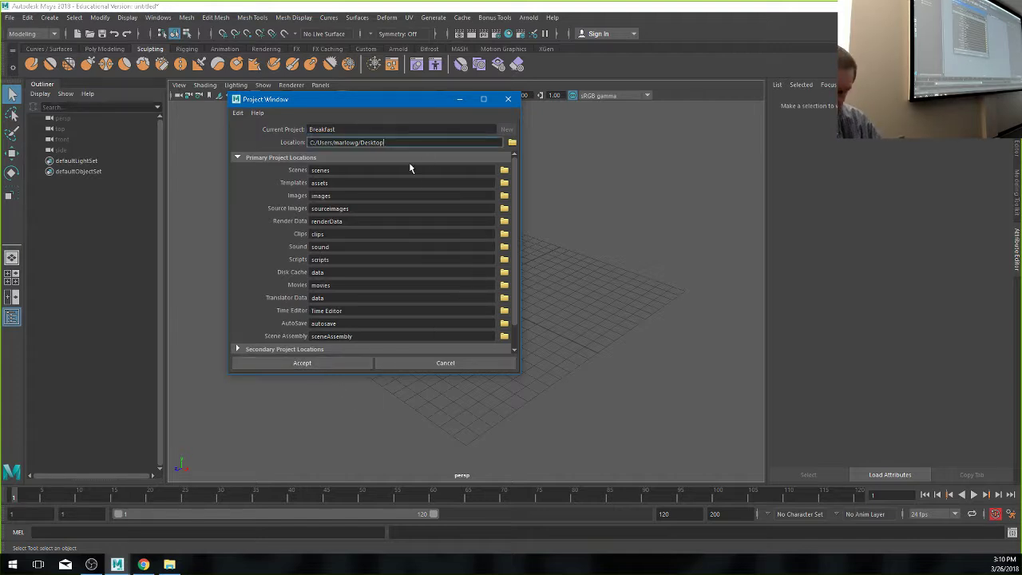
pyautogui.click(336, 363)
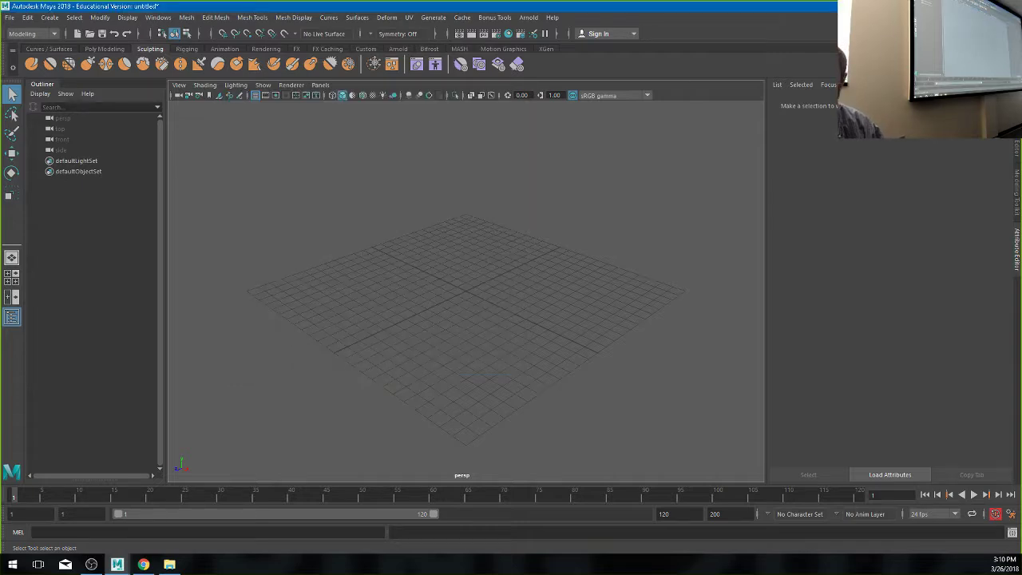
# - Move the Breakfast folder to the desktop's centre, open it, and open its sourceimages folder
pyautogui.press('super+d')
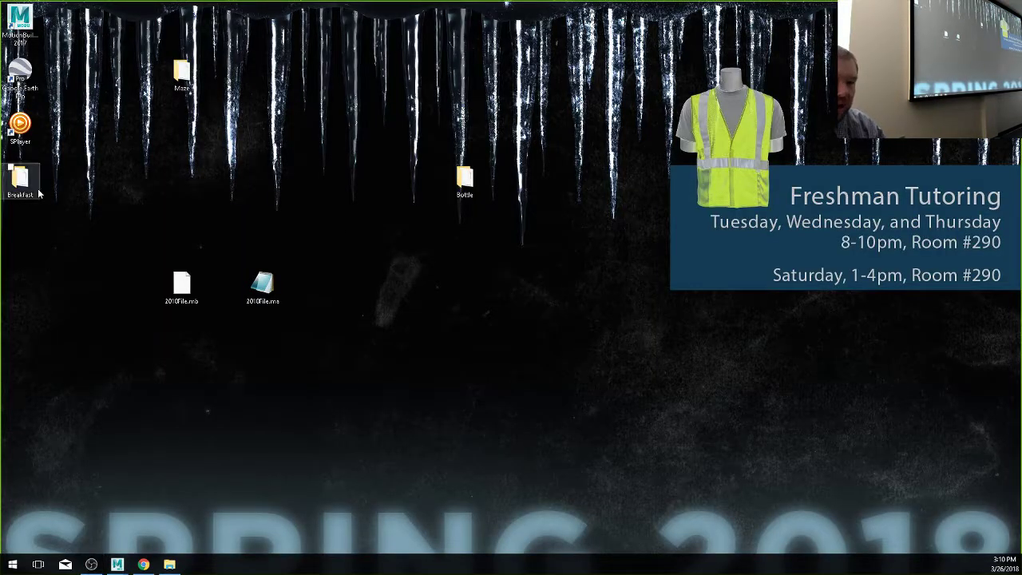
pyautogui.moveTo(38, 193); pyautogui.dragTo(560, 352)
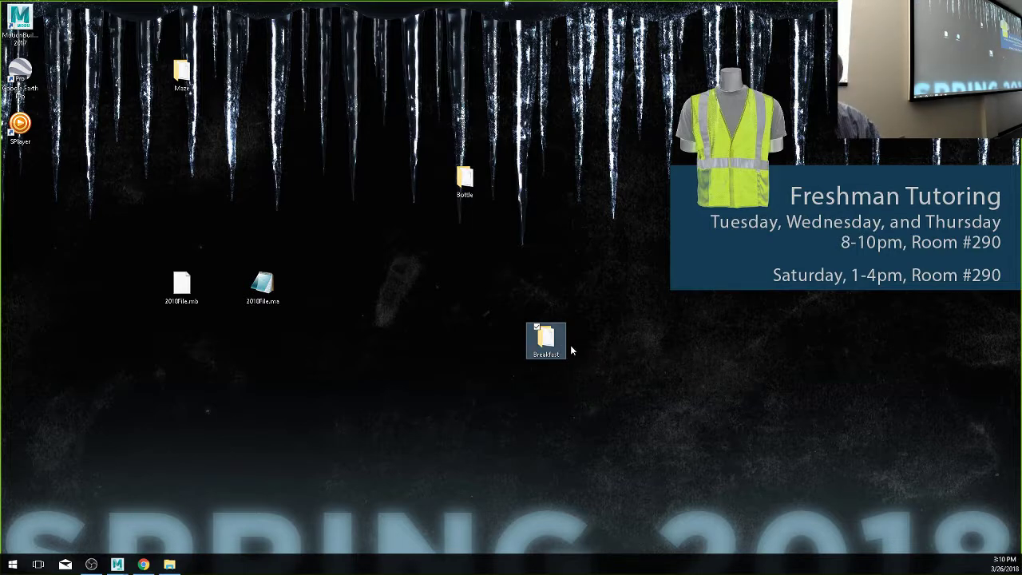
pyautogui.doubleClick(546, 339)
pyautogui.click(152, 202)
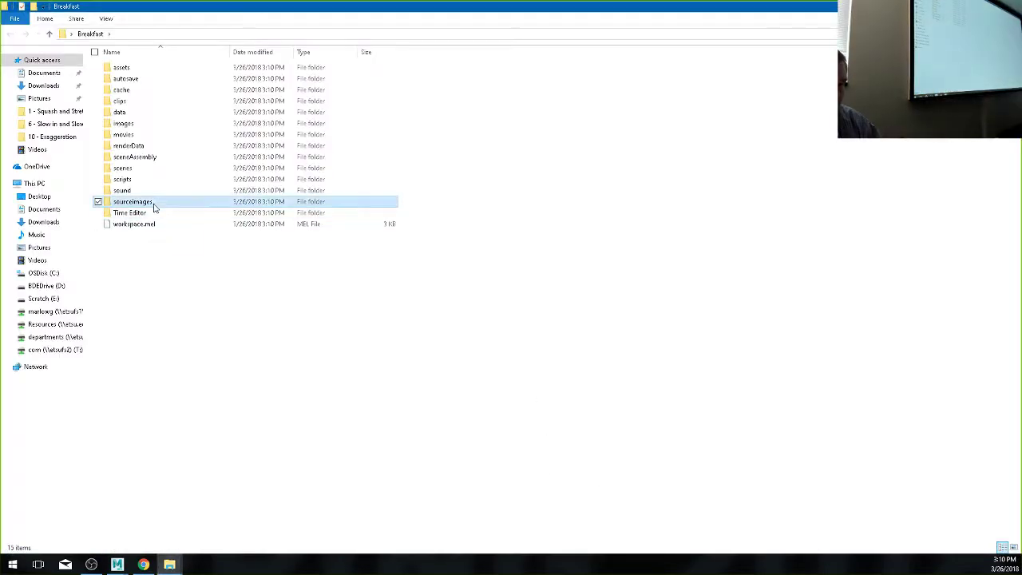
pyautogui.doubleClick(154, 204)
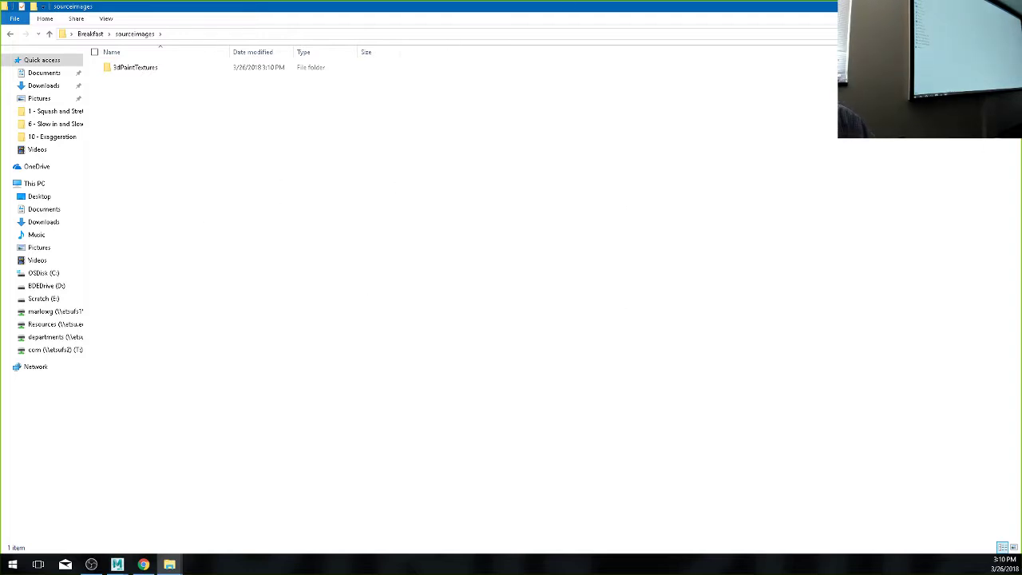
# - Search Google for 'coffee cup' in Chrome and switch to the image results
pyautogui.click(143, 565)
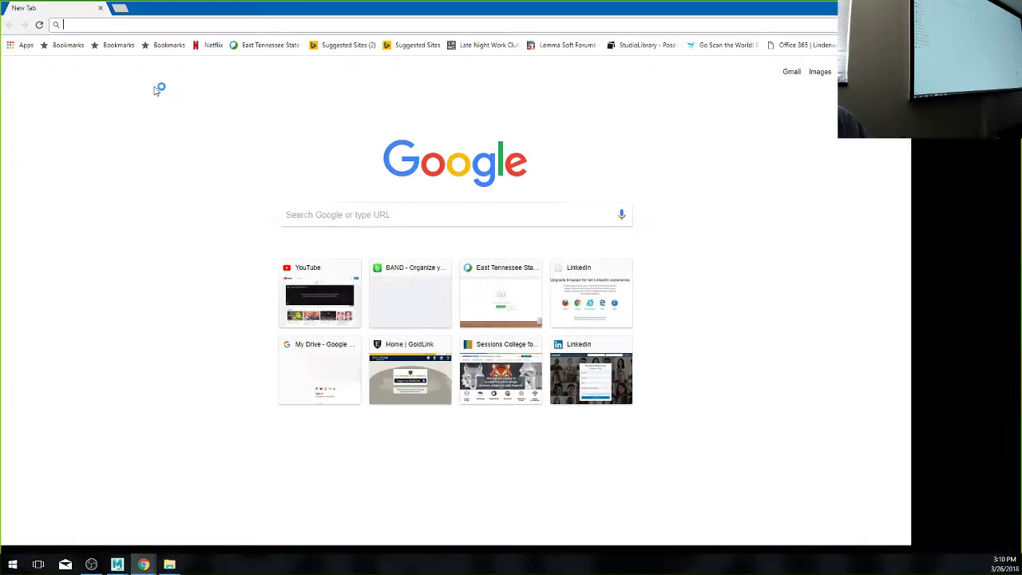
pyautogui.click(245, 25)
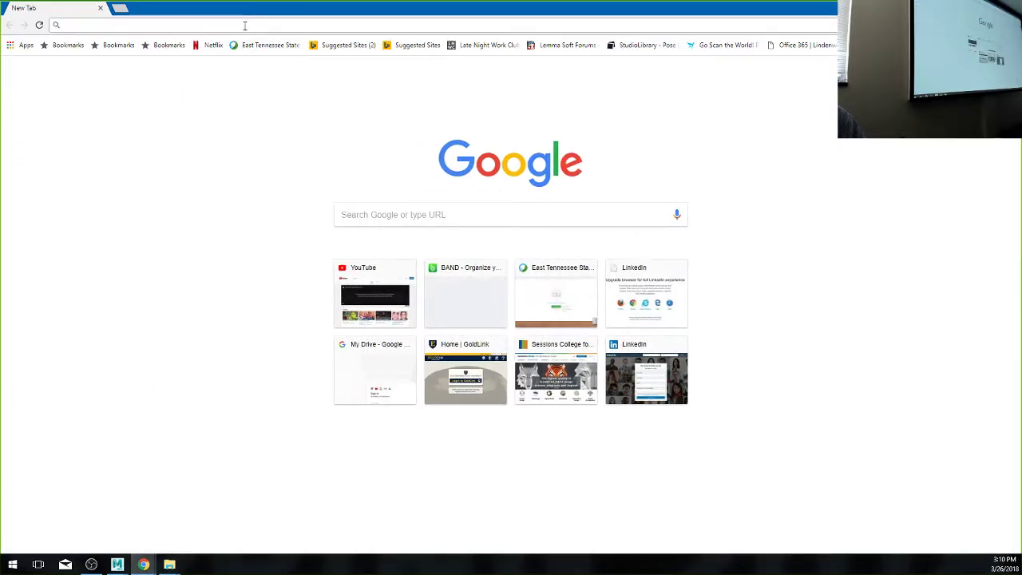
pyautogui.write('coffee')
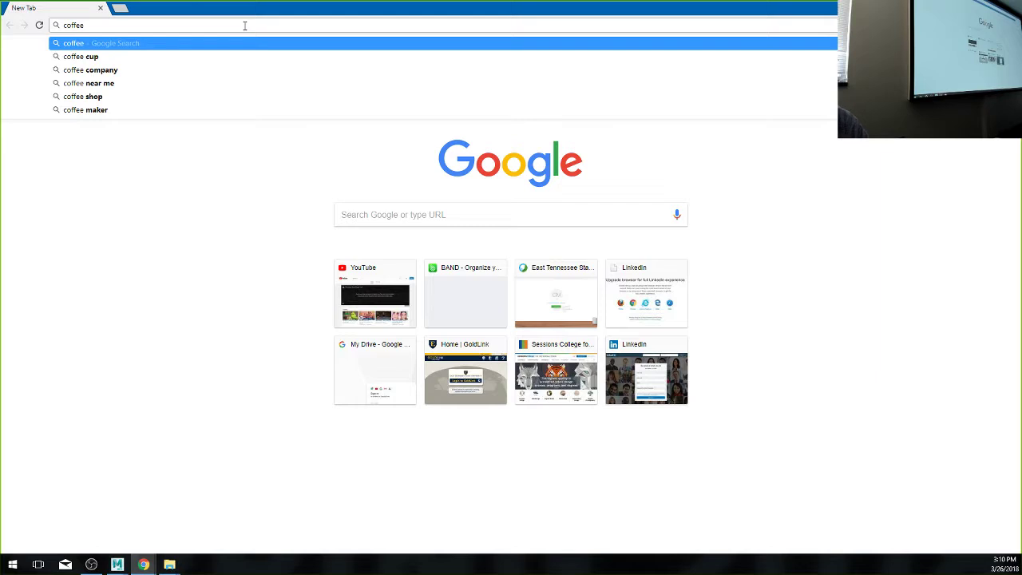
pyautogui.press('Down')
pyautogui.press('Return')
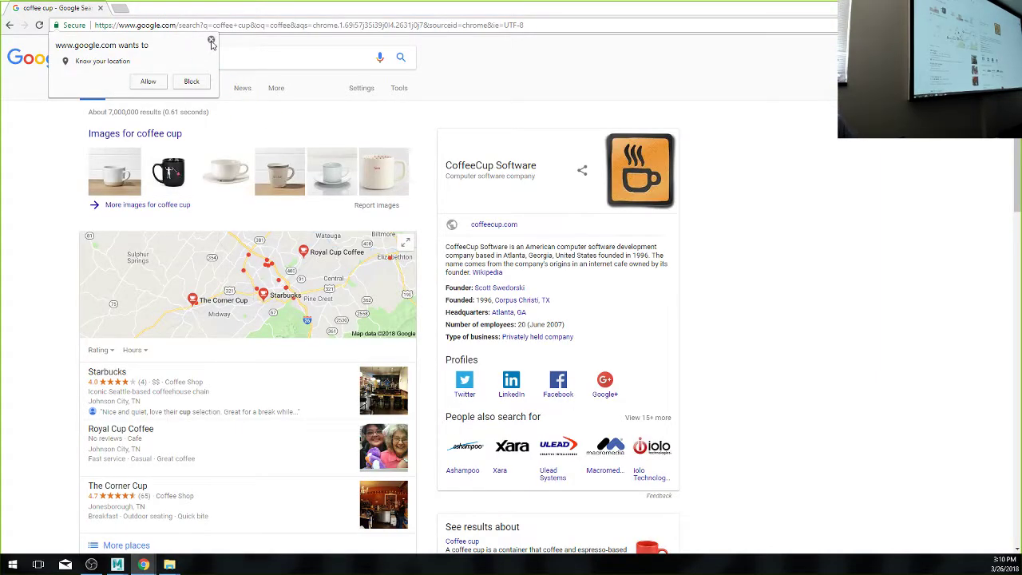
pyautogui.click(211, 39)
pyautogui.click(131, 90)
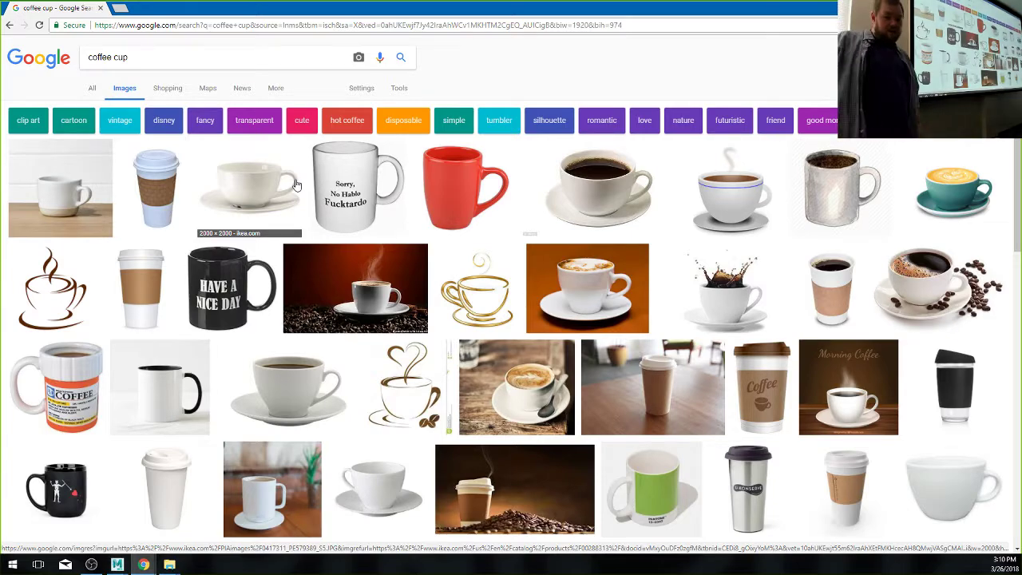
# - Scroll down through the coffee cup image results looking for a mug reference
pyautogui.scroll(-5, 295, 185)
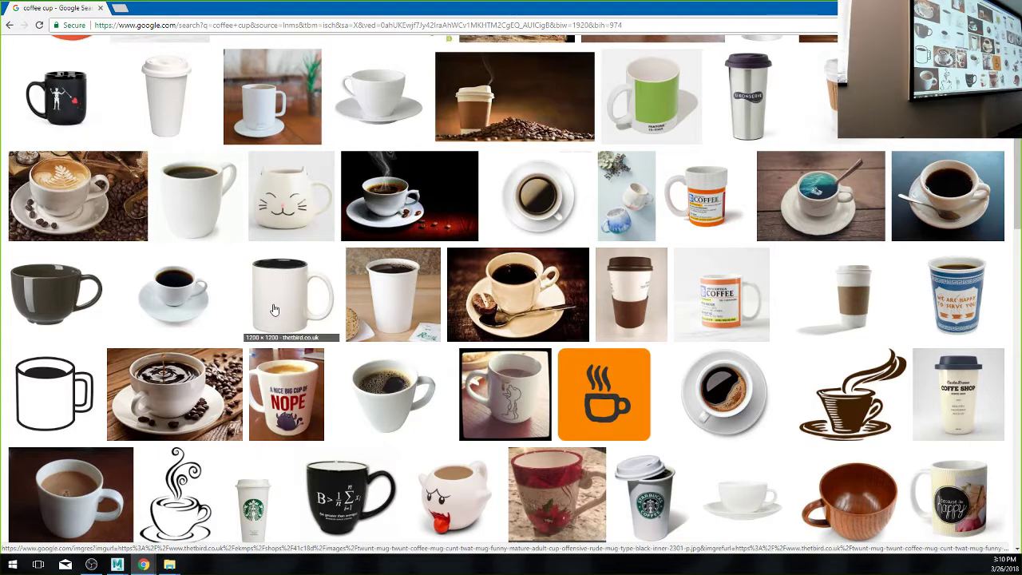
pyautogui.scroll(-4, 275, 309)
pyautogui.scroll(-4, 277, 311)
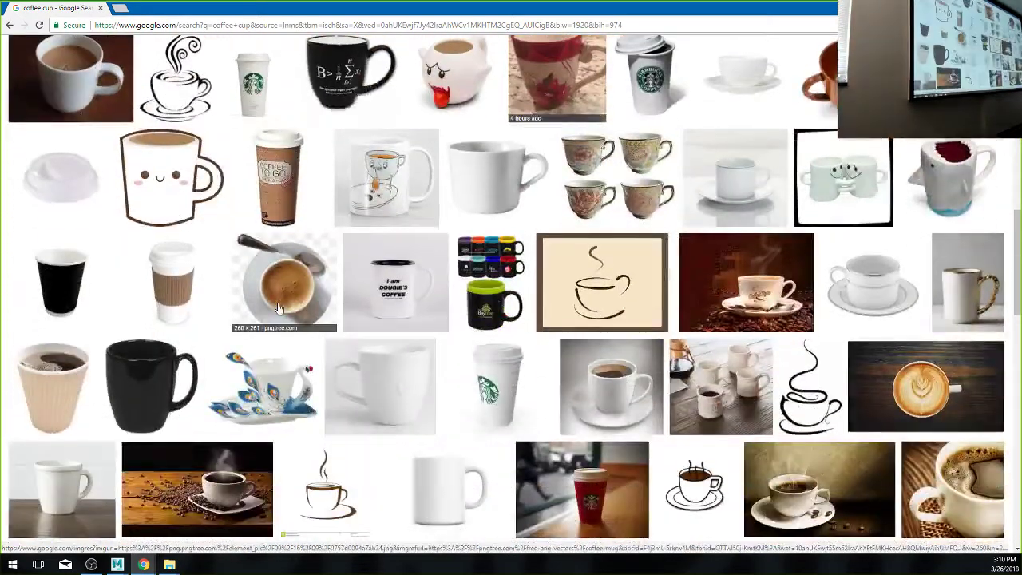
pyautogui.scroll(-3, 281, 313)
pyautogui.scroll(-1, 282, 315)
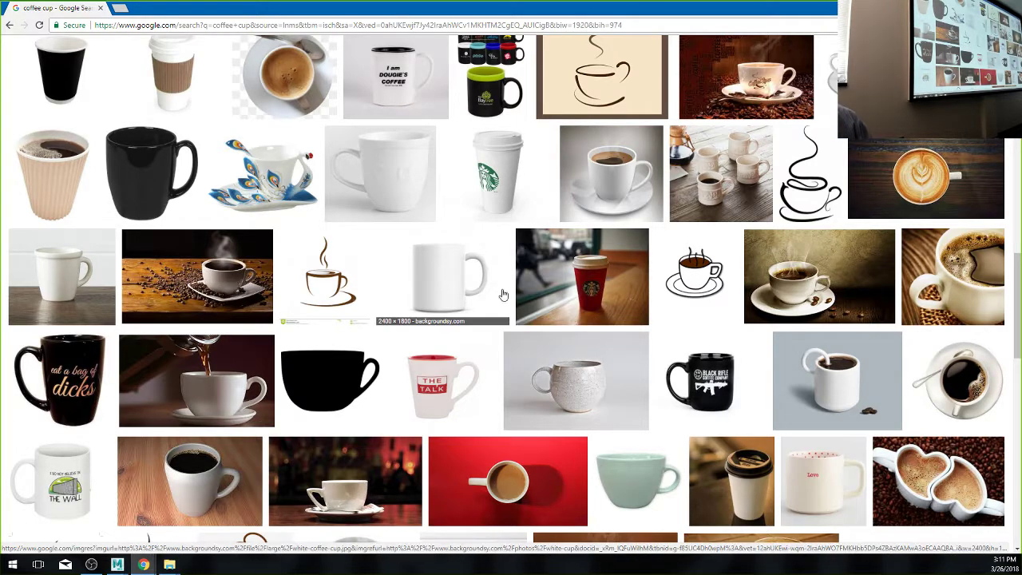
# - Open the plain white mug image full-size in a new tab and copy it
pyautogui.click(446, 272)
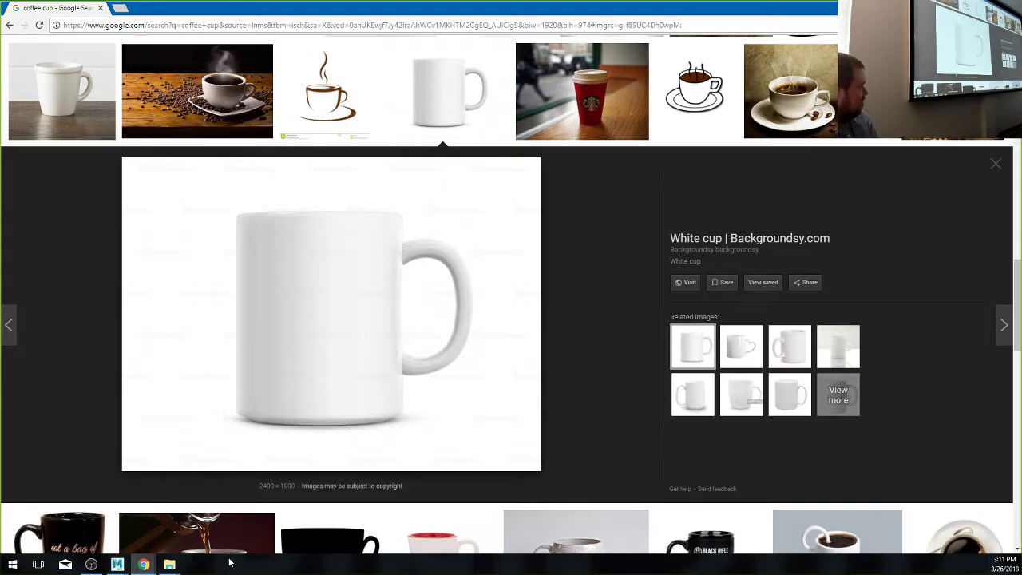
pyautogui.rightClick(342, 300)
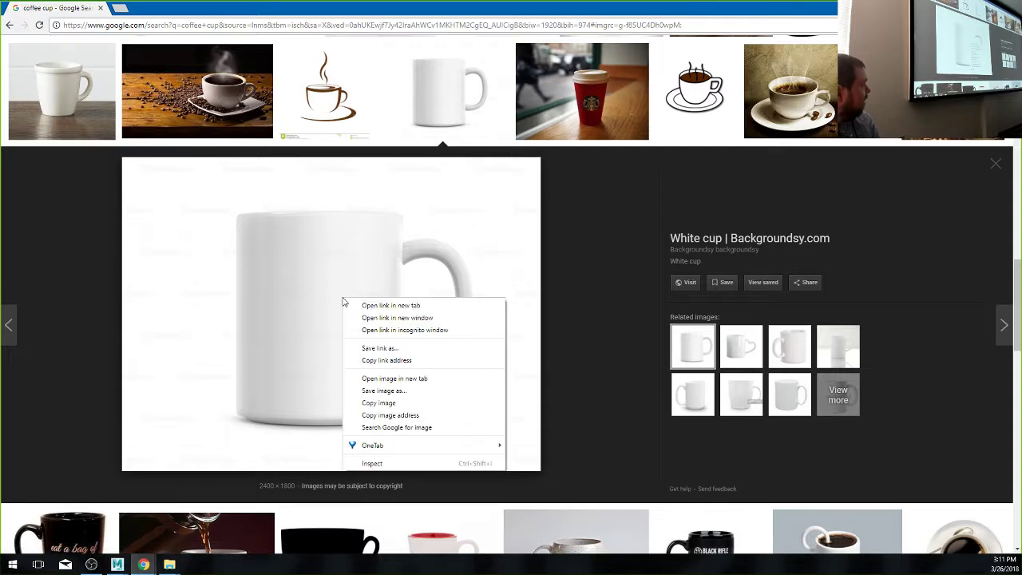
pyautogui.click(389, 378)
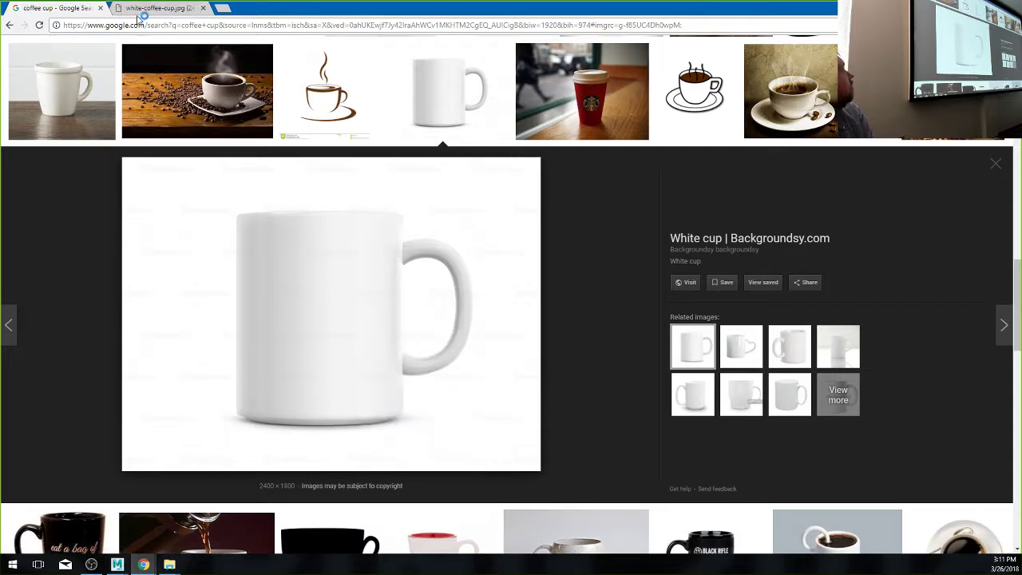
pyautogui.click(142, 11)
pyautogui.rightClick(428, 317)
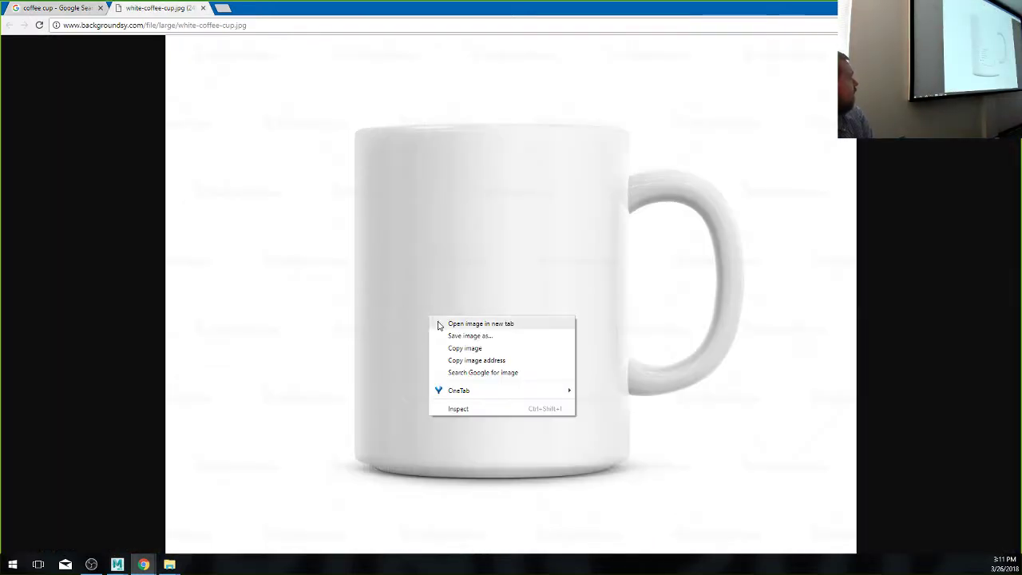
pyautogui.click(470, 347)
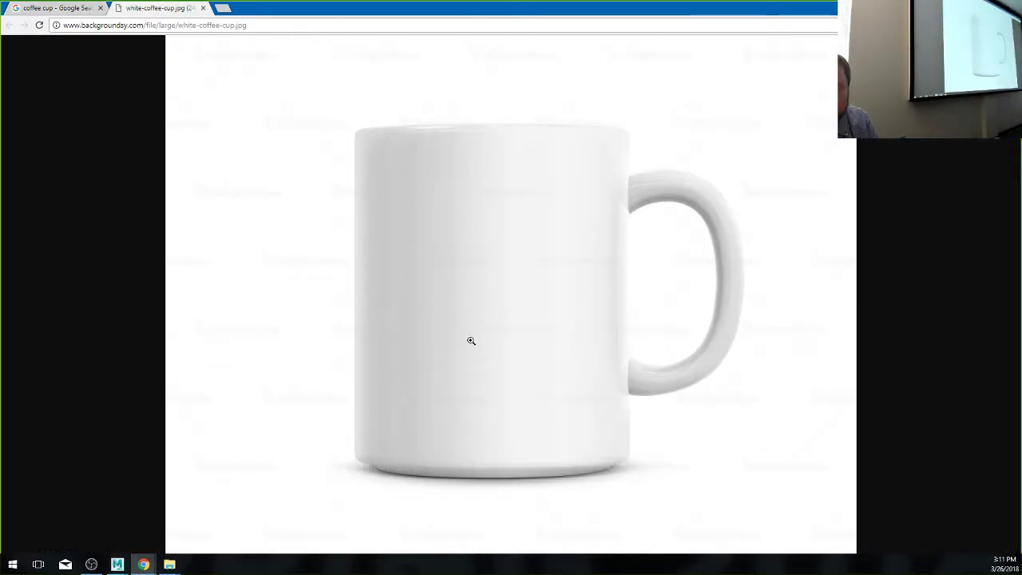
# - Save the mug image as white-coffee-cup.jpg into Desktop > Breakfast > sourceimages
pyautogui.rightClick(448, 248)
pyautogui.click(495, 272)
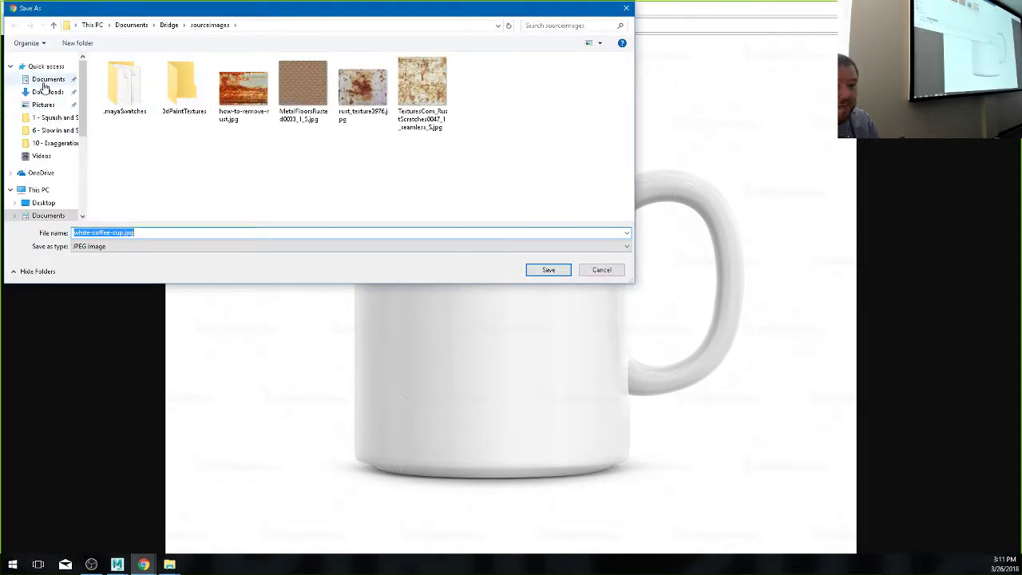
pyautogui.click(43, 202)
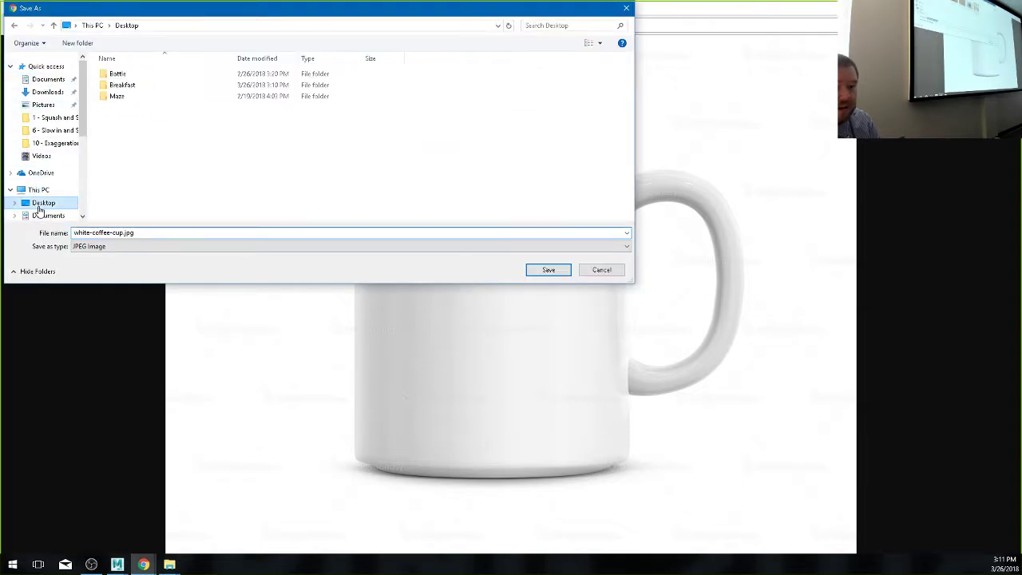
pyautogui.doubleClick(130, 87)
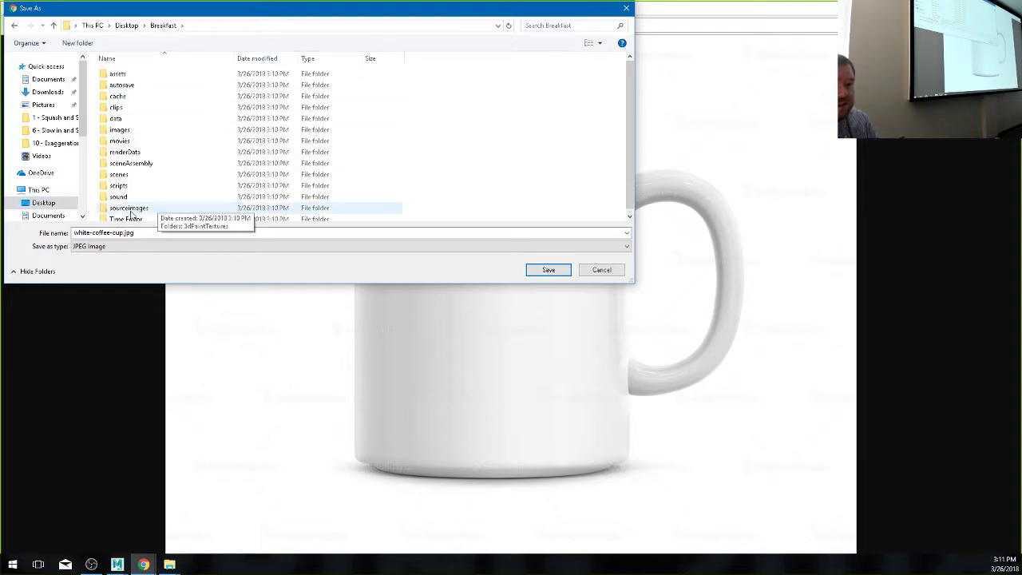
pyautogui.click(130, 210)
pyautogui.doubleClick(131, 209)
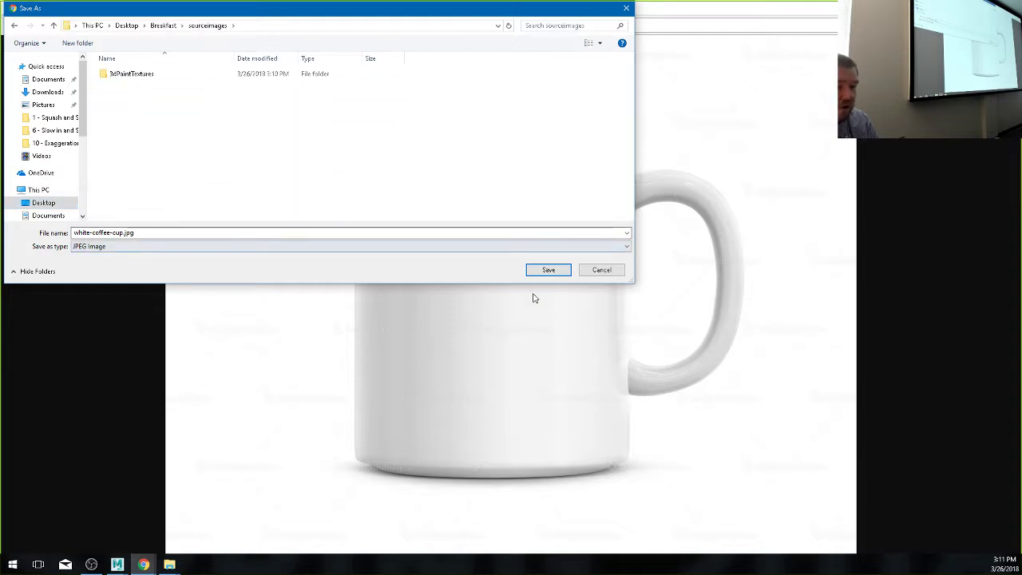
pyautogui.click(550, 270)
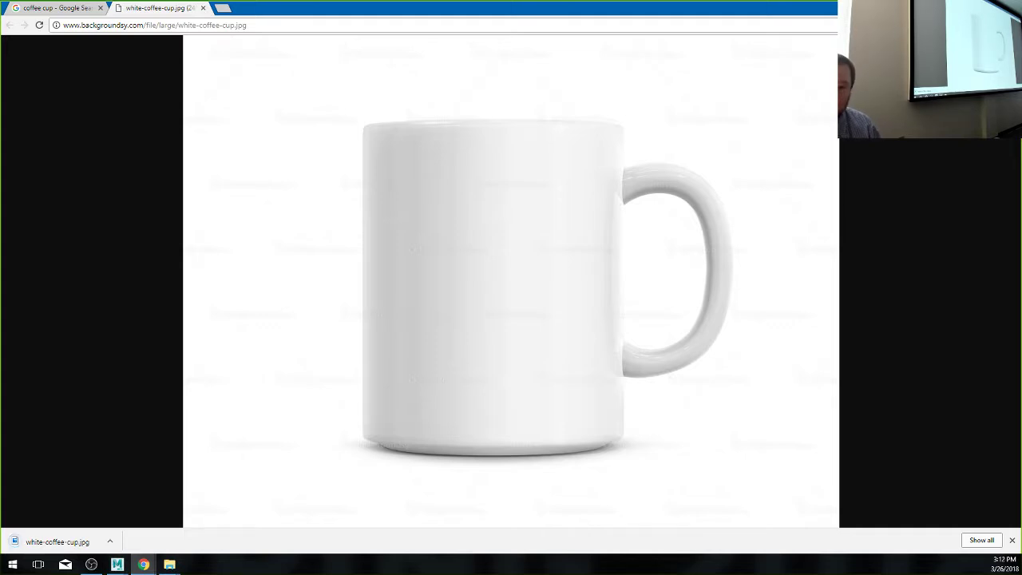
pyautogui.hotkey('alt', 'Tab')
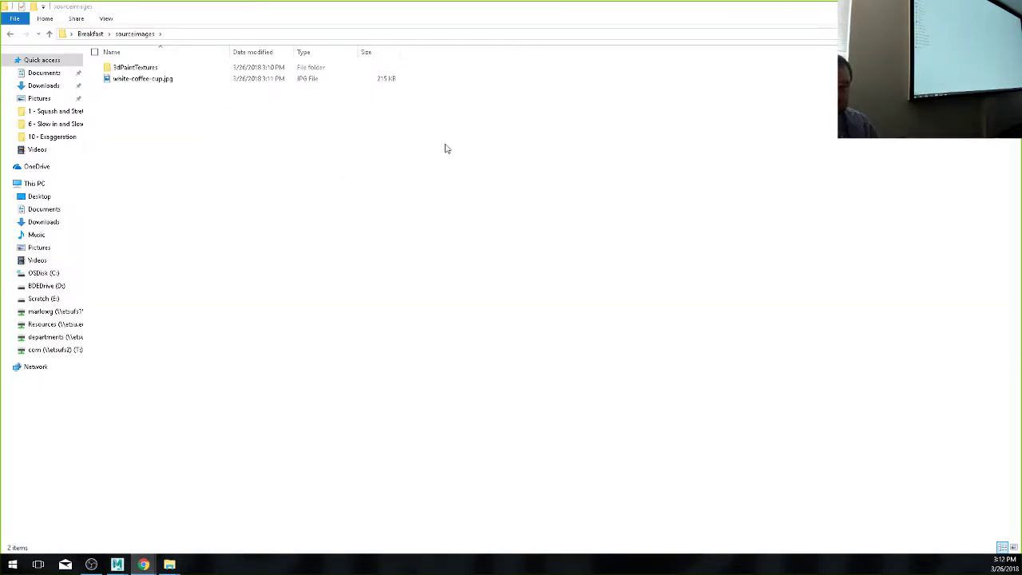
# - Open white-coffee-cup.jpg to confirm it, close the viewer and Explorer, and return to Maya
pyautogui.doubleClick(152, 79)
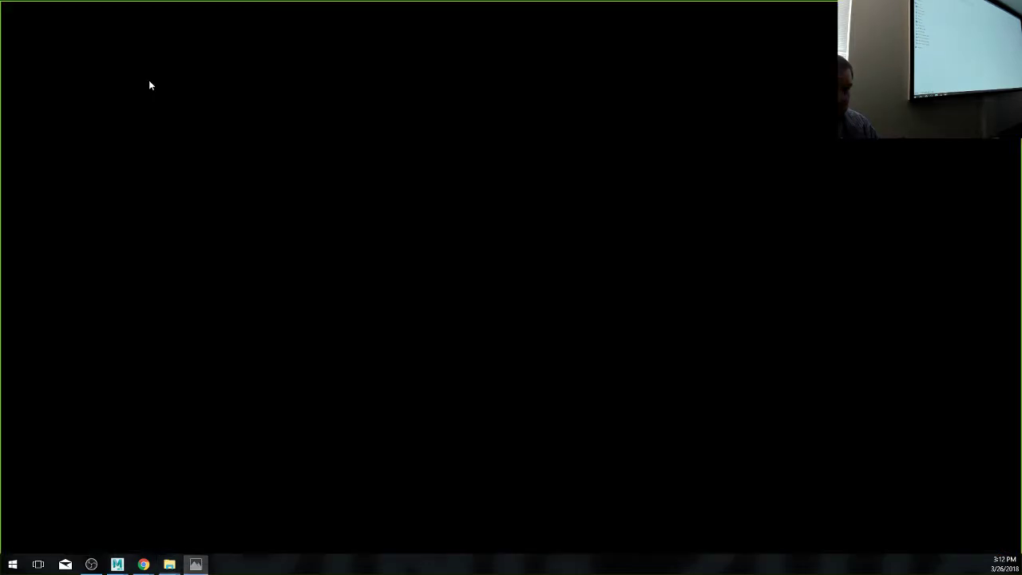
pyautogui.hotkey('alt', 'F4')
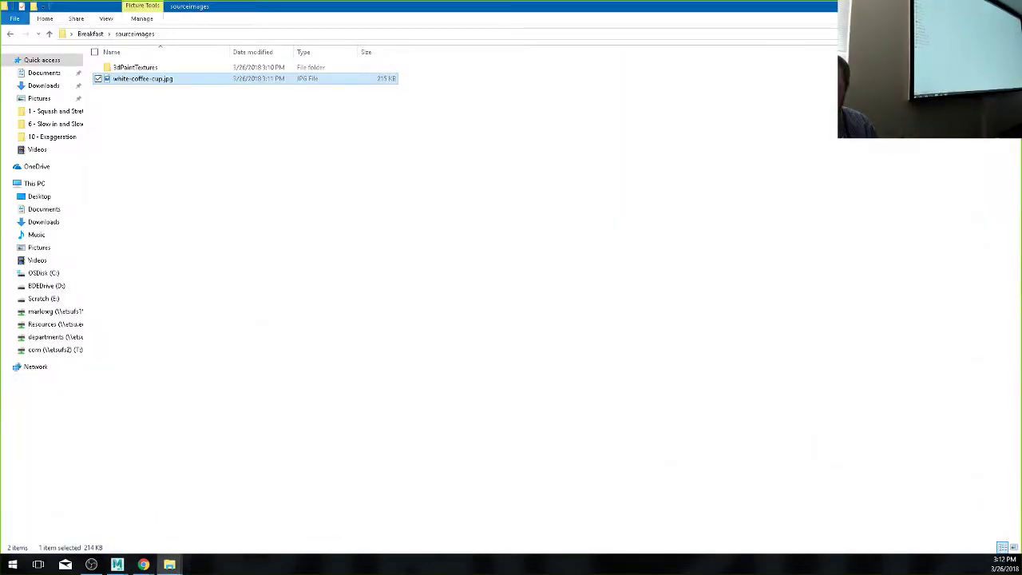
pyautogui.hotkey('alt', 'F4')
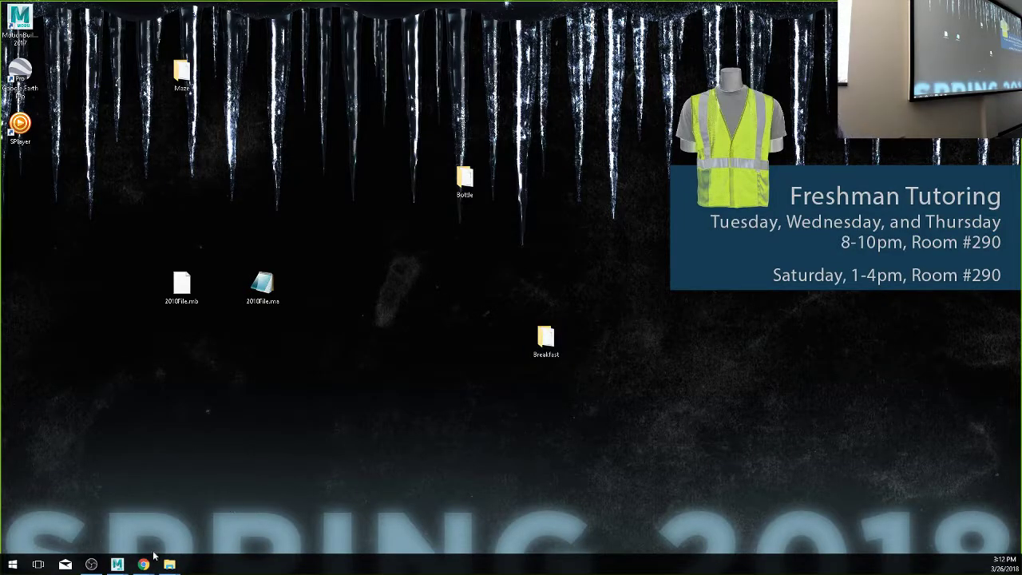
pyautogui.moveTo(118, 565)
pyautogui.click(206, 517)
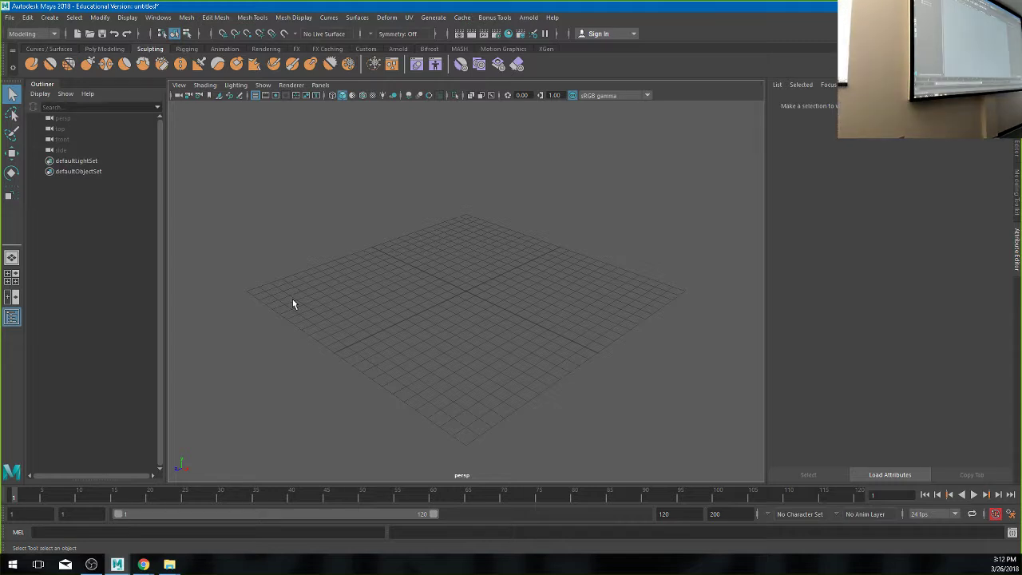
# - Switch to the four-pane layout, maximize the front view, and pan to recentre the grid
pyautogui.press('space')
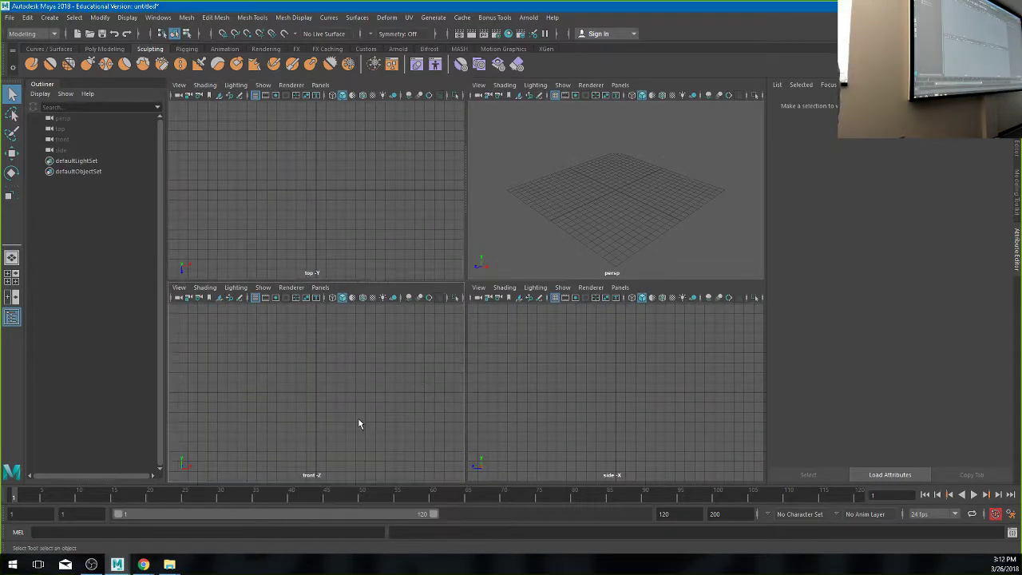
pyautogui.press('space')
pyautogui.keyDown('alt'); pyautogui.moveTo(487, 269); pyautogui.dragTo(448, 392, button='middle'); pyautogui.keyUp('alt')
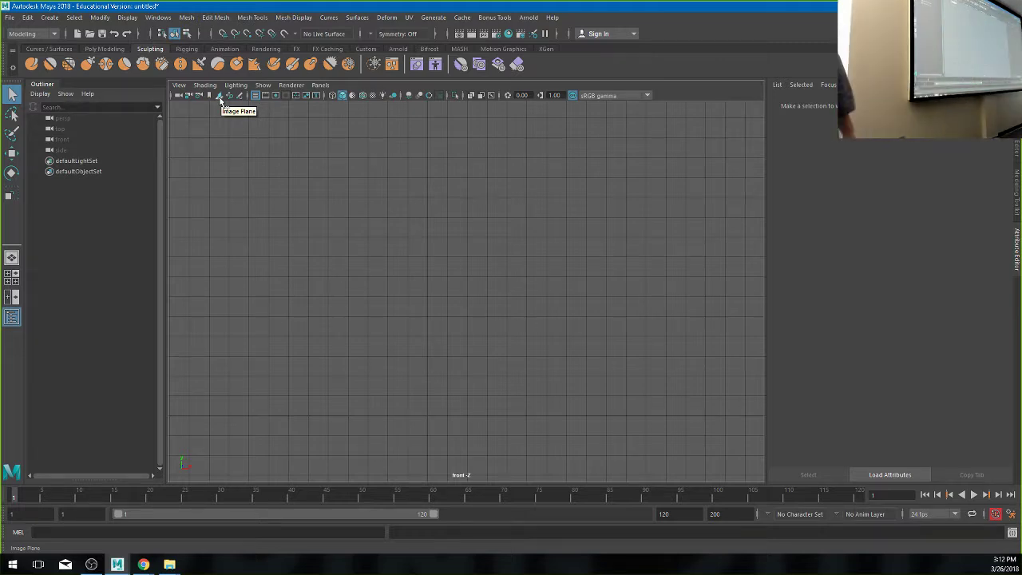
pyautogui.click(220, 97)
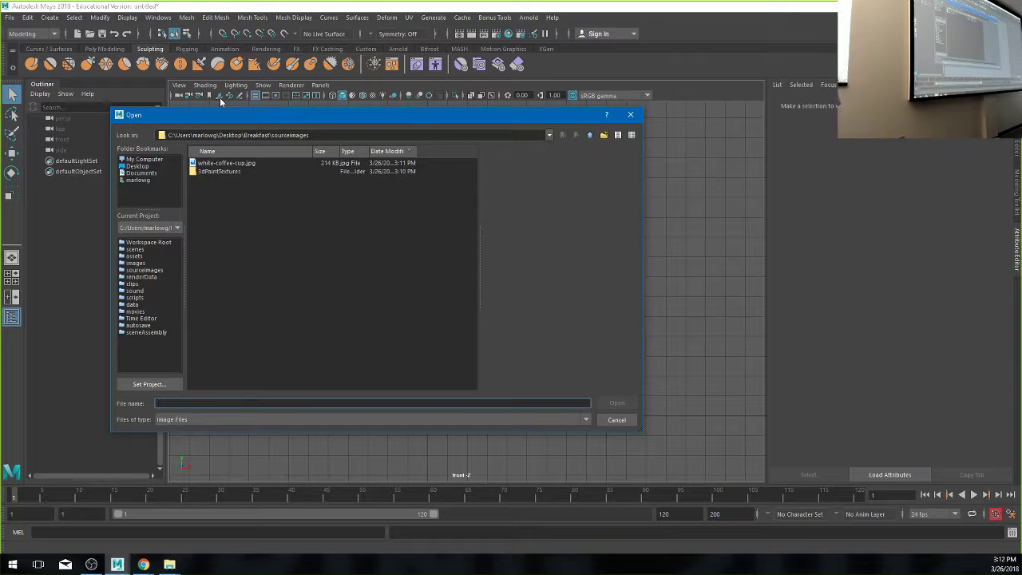
pyautogui.click(239, 163)
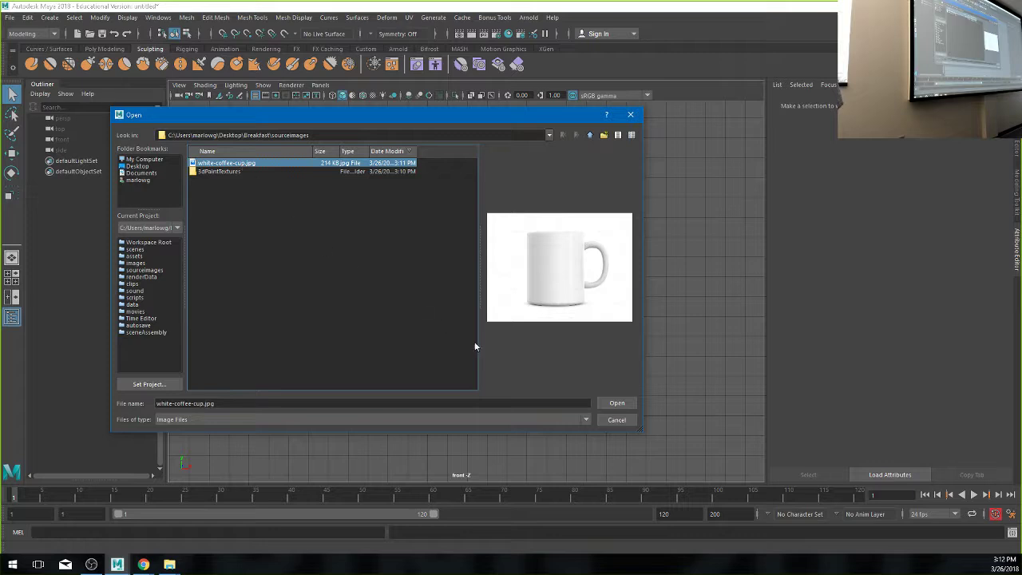
pyautogui.click(616, 403)
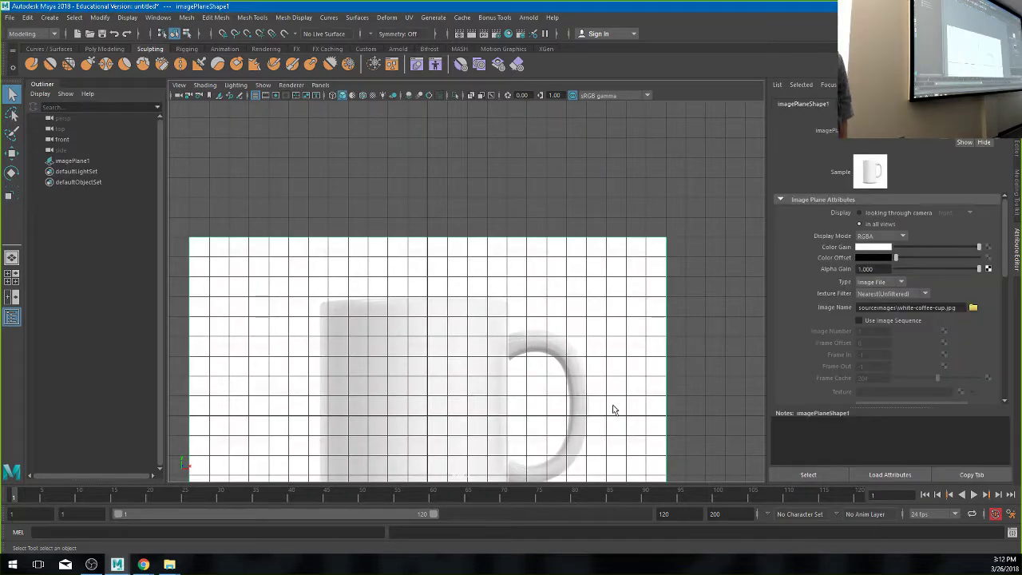
pyautogui.click(563, 325)
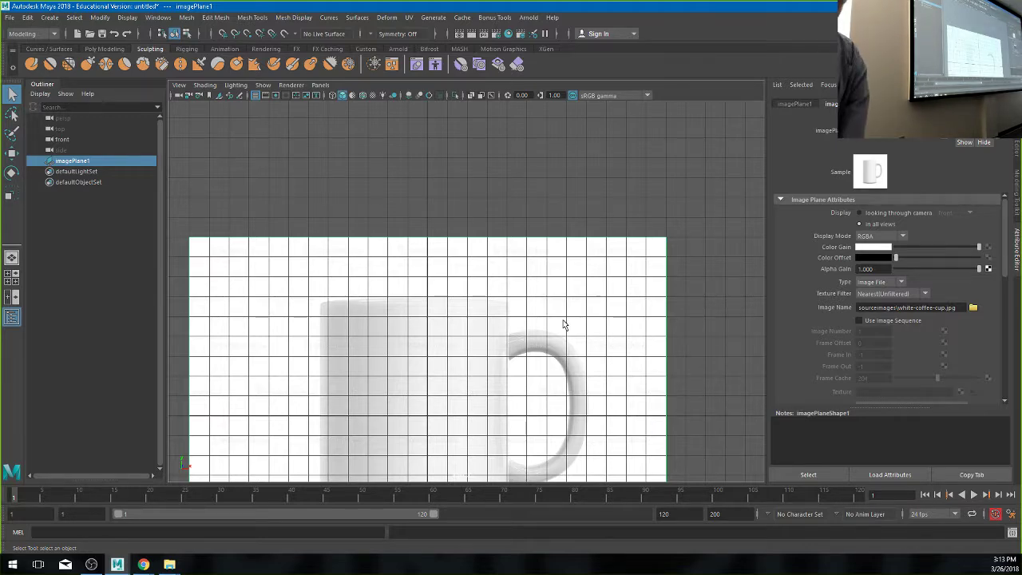
pyautogui.press('Delete')
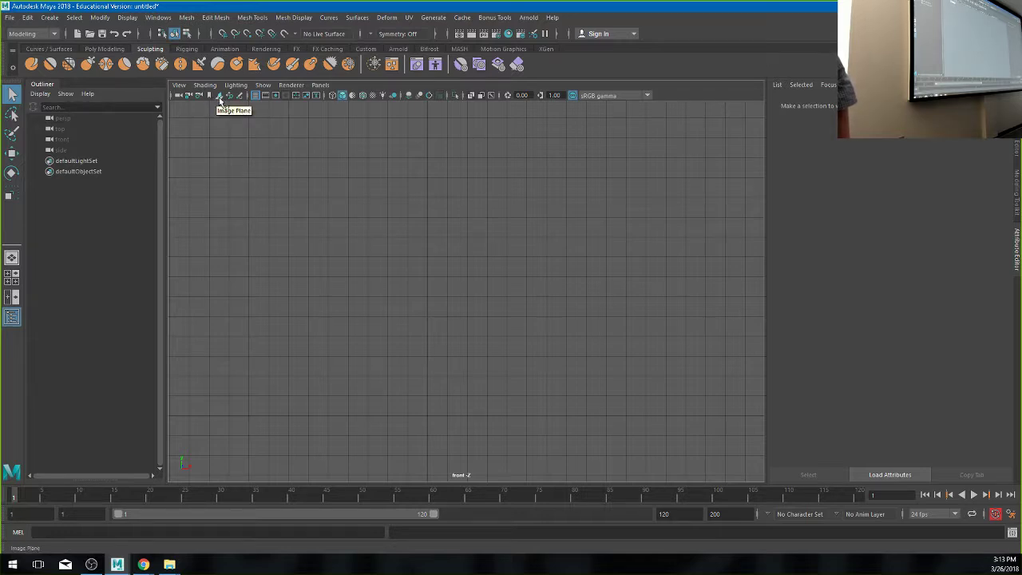
# - Load white-coffee-cup.jpg as a front-view image plane, then delete that image plane
pyautogui.click(219, 96)
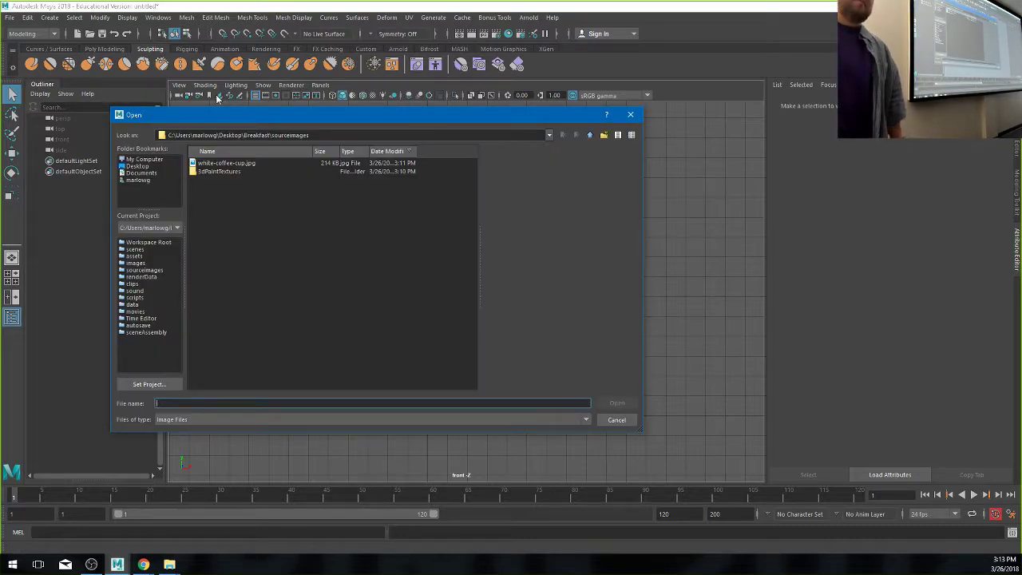
pyautogui.click(237, 163)
pyautogui.click(617, 402)
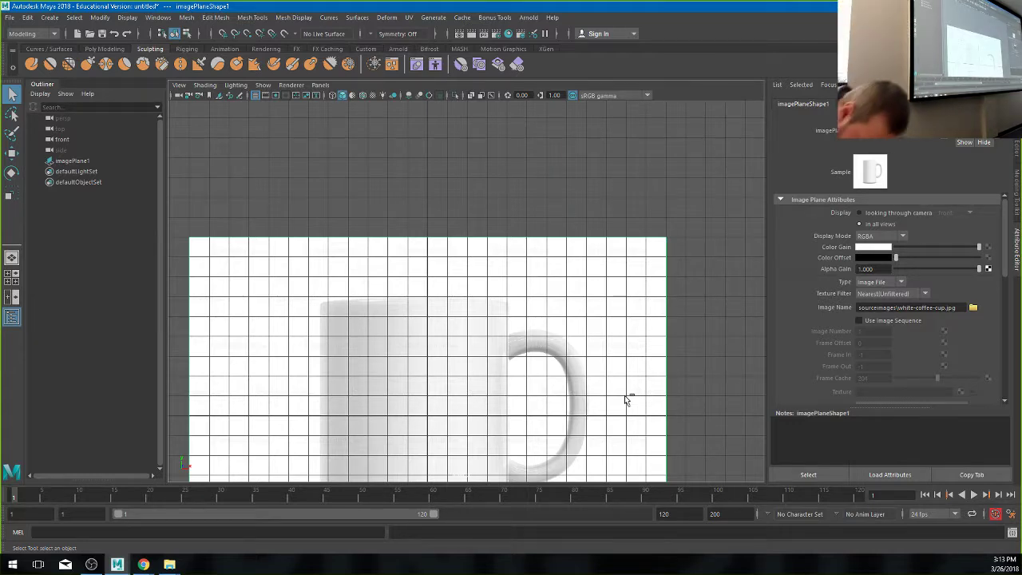
pyautogui.press('Delete')
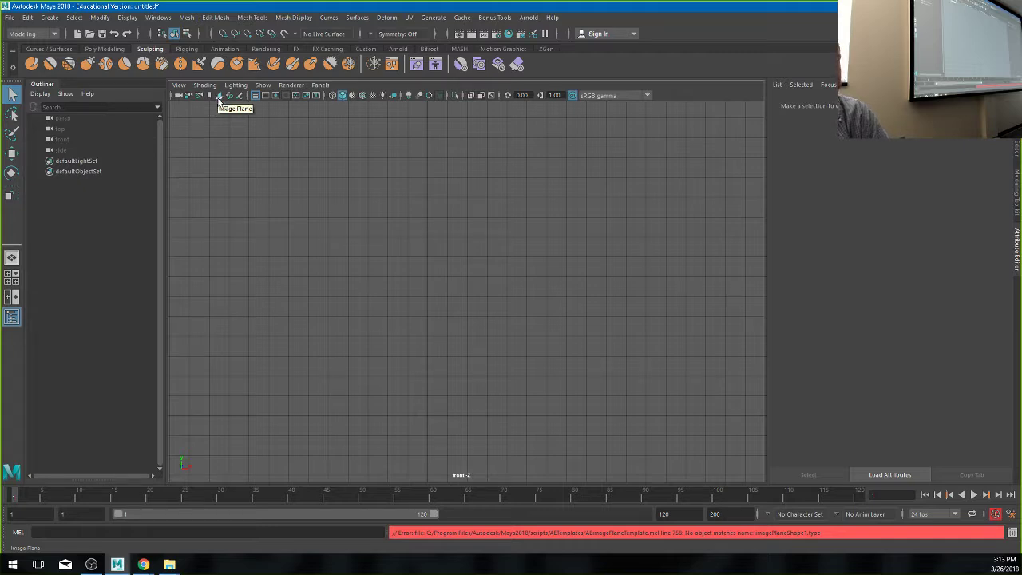
# - Load white-coffee-cup.jpg into the front view again as the mug reference image
pyautogui.click(218, 96)
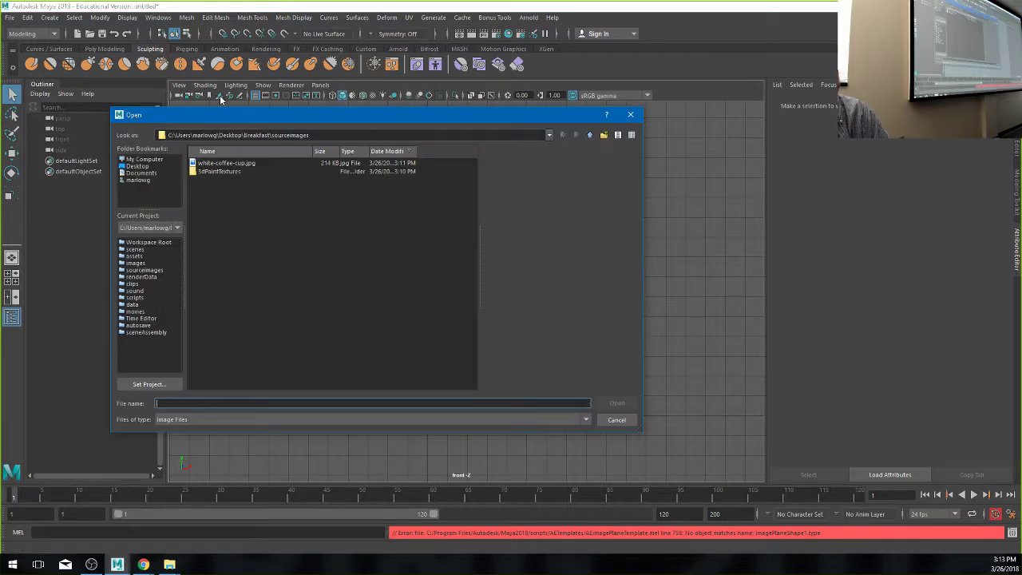
pyautogui.click(249, 164)
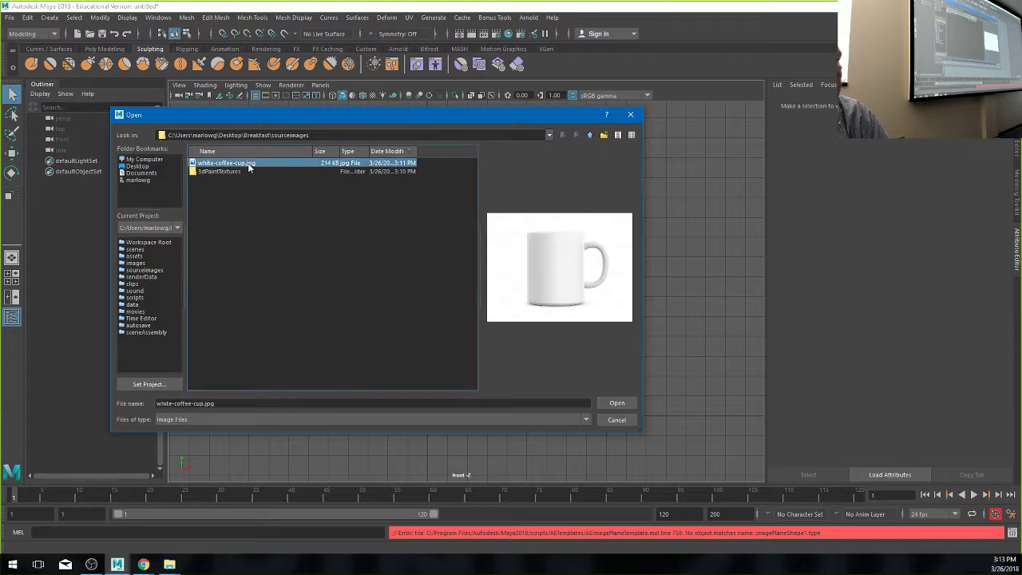
pyautogui.click(617, 403)
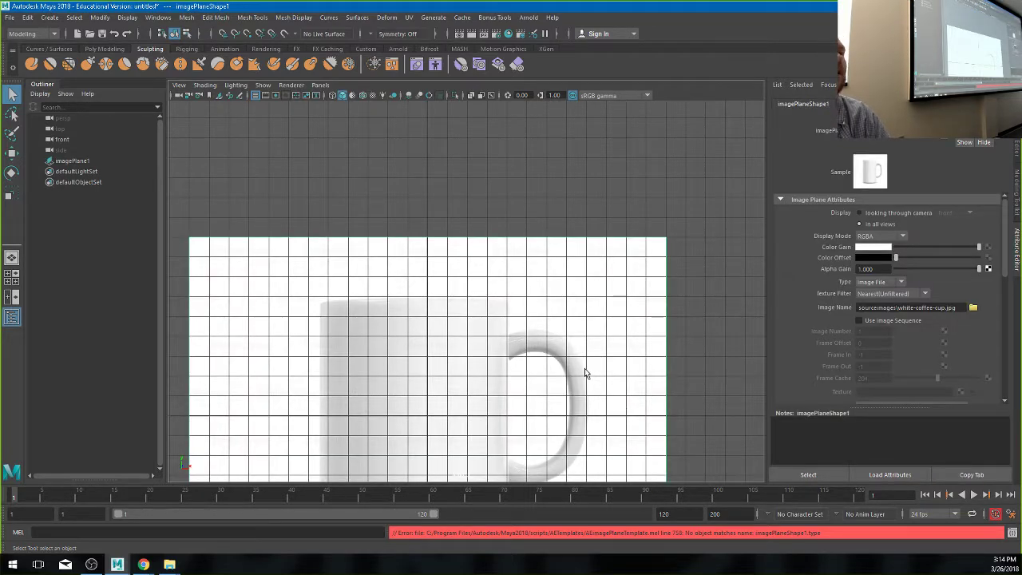
# - Select imagePlane1 and move it up so the mug's base sits on the grid origin line
pyautogui.click(179, 85)
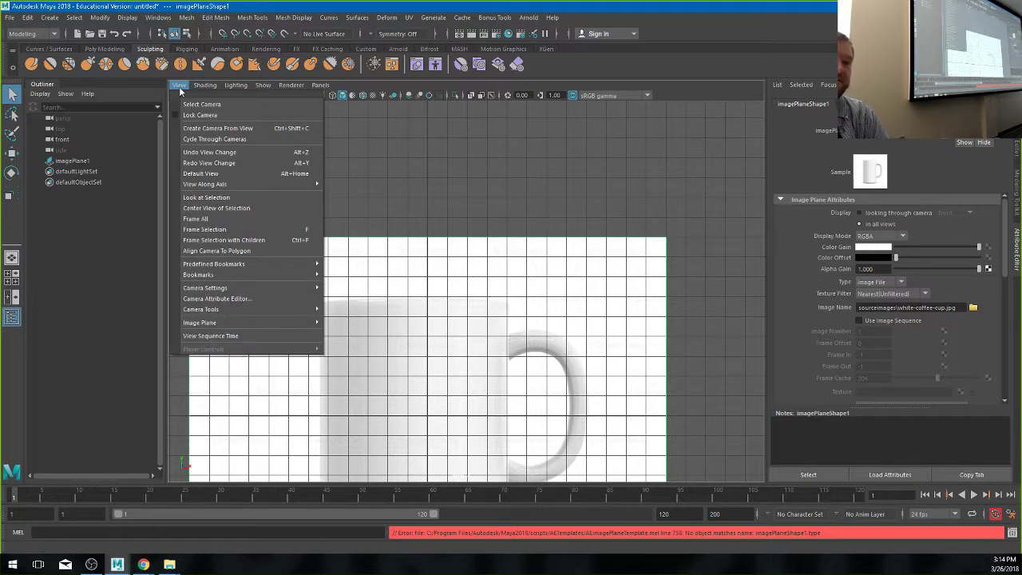
pyautogui.moveTo(303, 323)
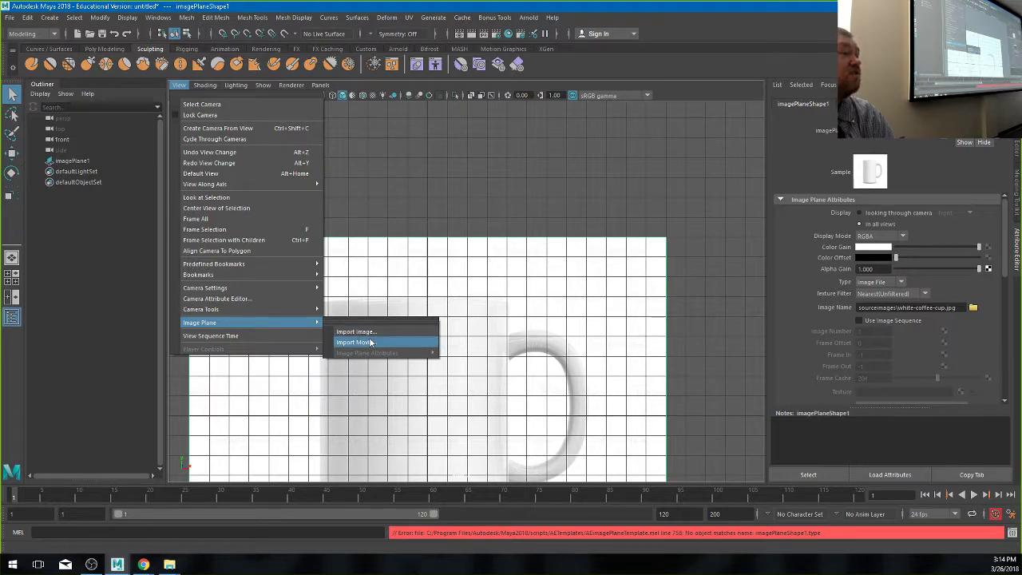
pyautogui.click(530, 307)
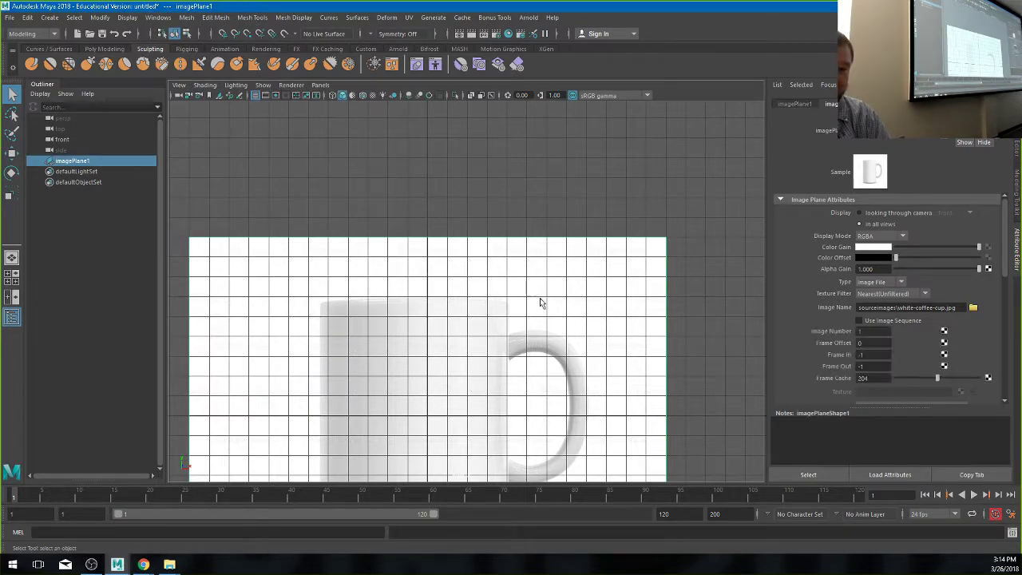
pyautogui.scroll(-6, 467, 370)
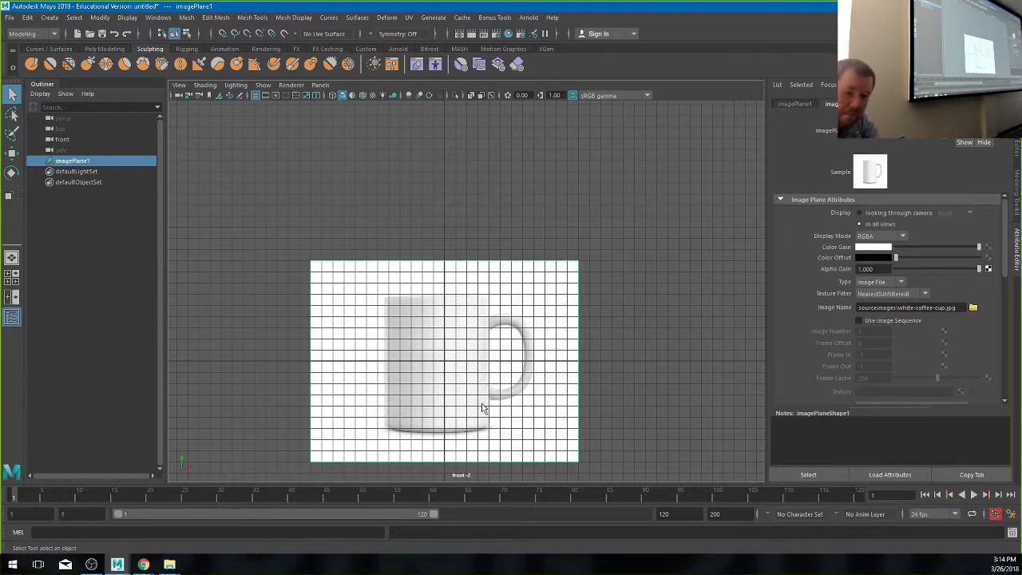
pyautogui.press('w')
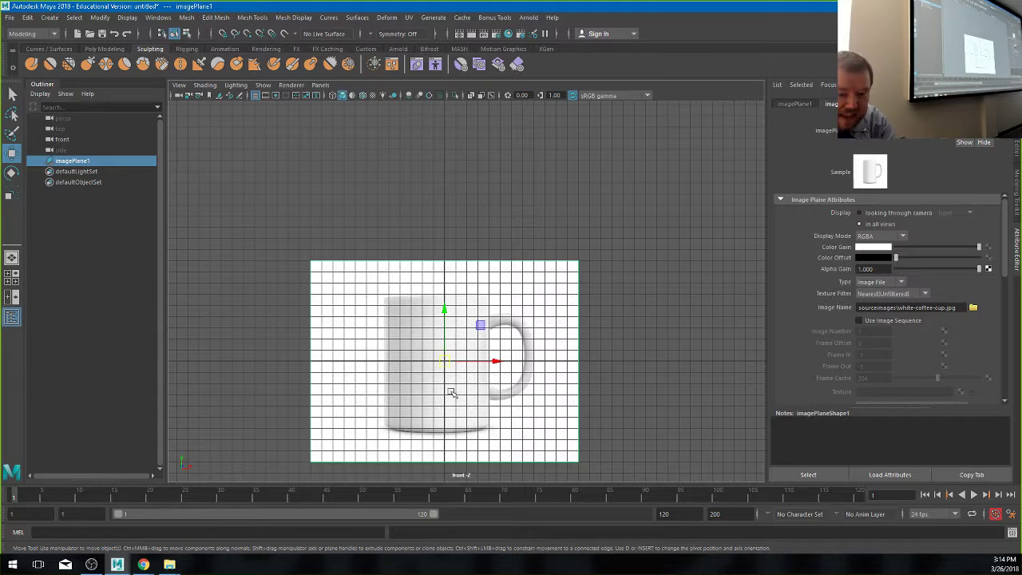
pyautogui.moveTo(448, 362); pyautogui.dragTo(455, 349)
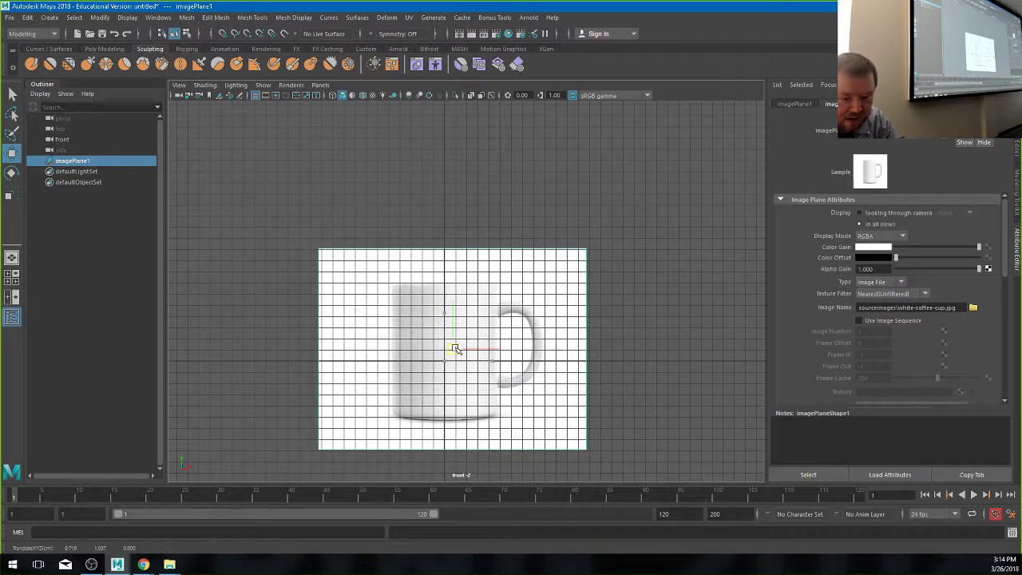
pyautogui.moveTo(455, 350); pyautogui.dragTo(455, 350)
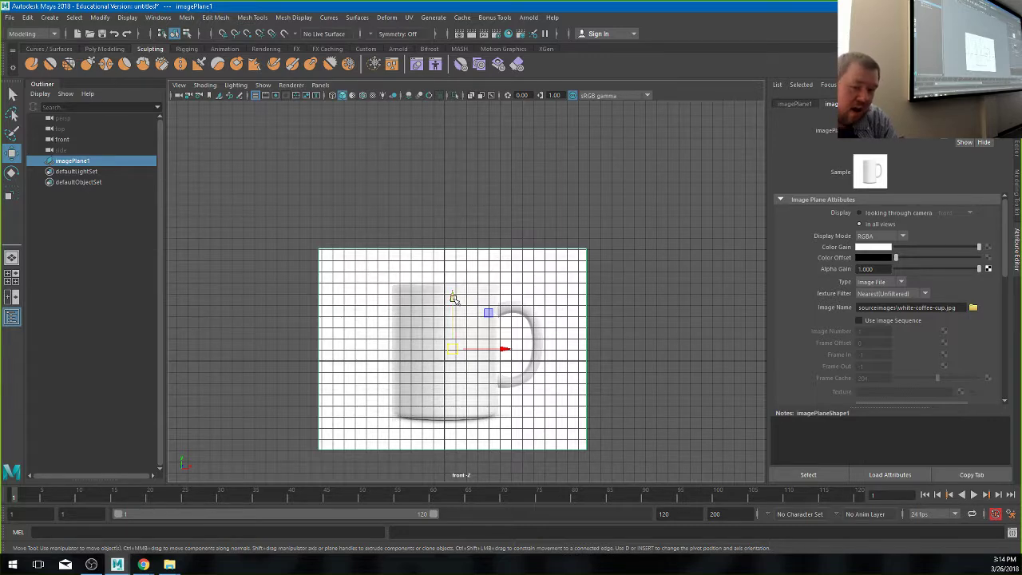
pyautogui.moveTo(452, 298); pyautogui.dragTo(450, 238)
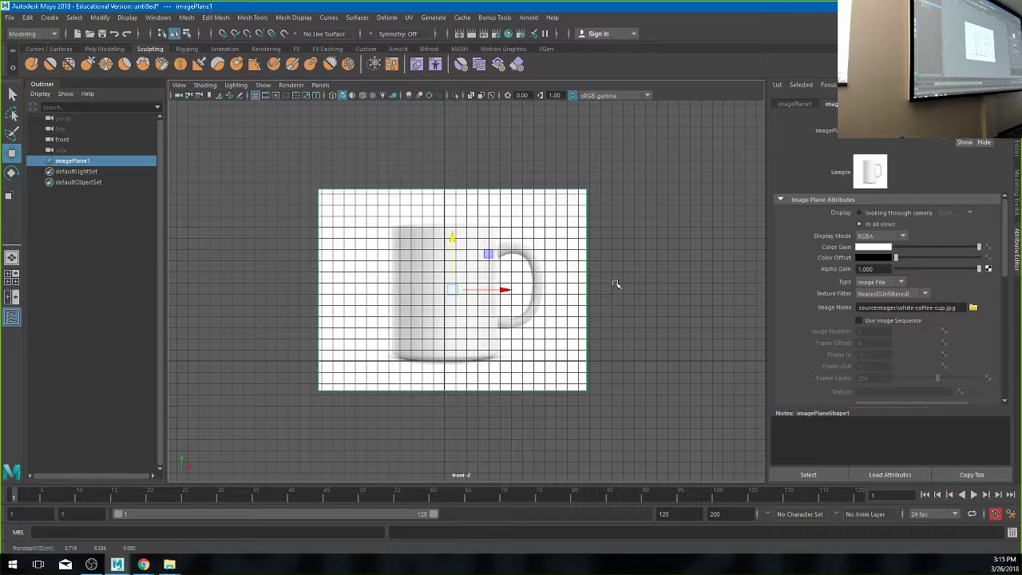
# - Create a temporary polygon sphere in the perspective view and scale it to about 8.8
pyautogui.press('space')
pyautogui.scroll(-3, 616, 217)
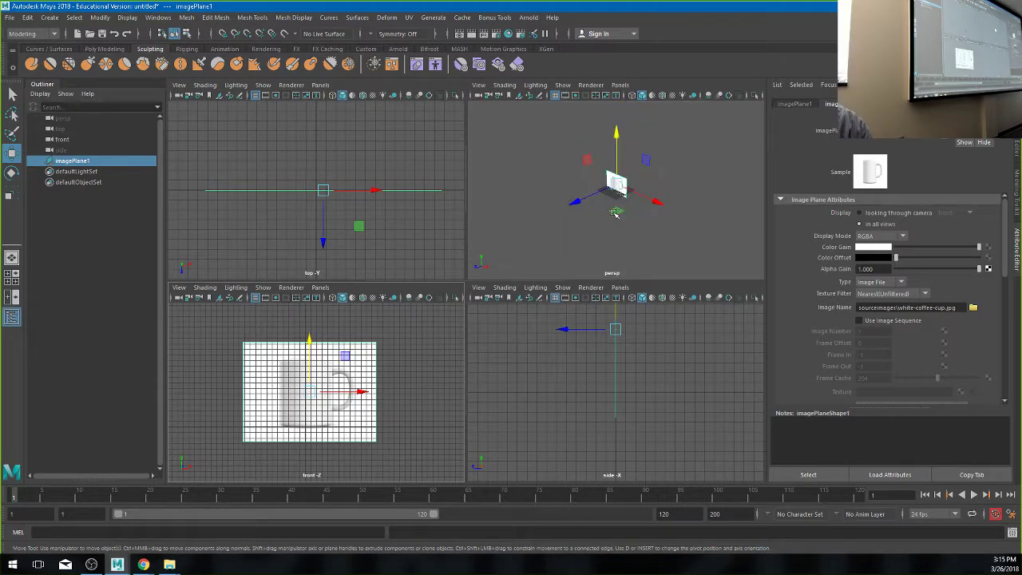
pyautogui.scroll(3, 615, 214)
pyautogui.press('space')
pyautogui.scroll(-5, 666, 258)
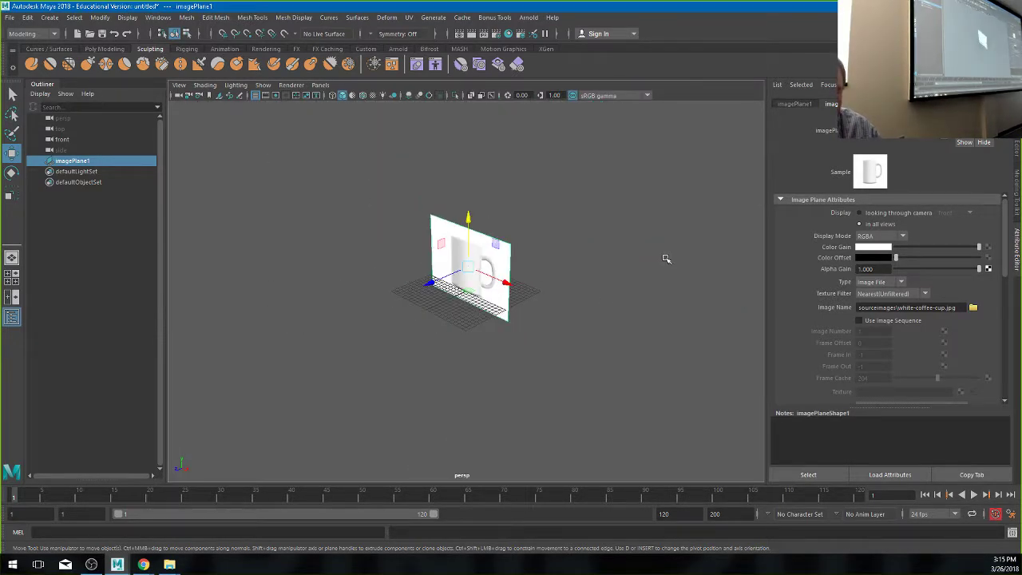
pyautogui.moveTo(666, 258)
pyautogui.keyDown('alt'); pyautogui.mouseDown()
pyautogui.moveTo(500, 299)
pyautogui.moveTo(535, 312)
pyautogui.moveTo(388, 199)
pyautogui.mouseUp(); pyautogui.keyUp('alt')
pyautogui.click(94, 49)
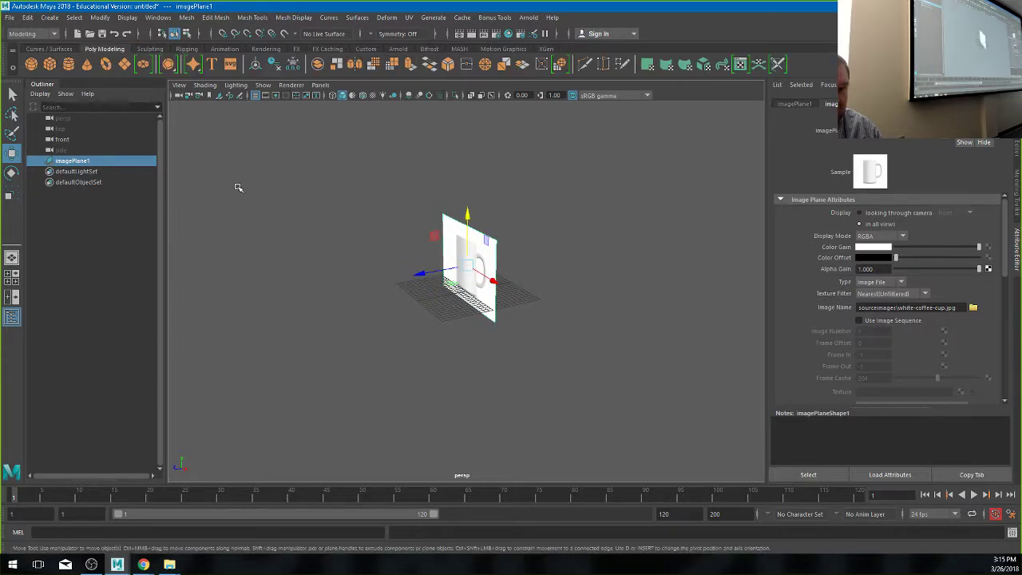
pyautogui.click(31, 64)
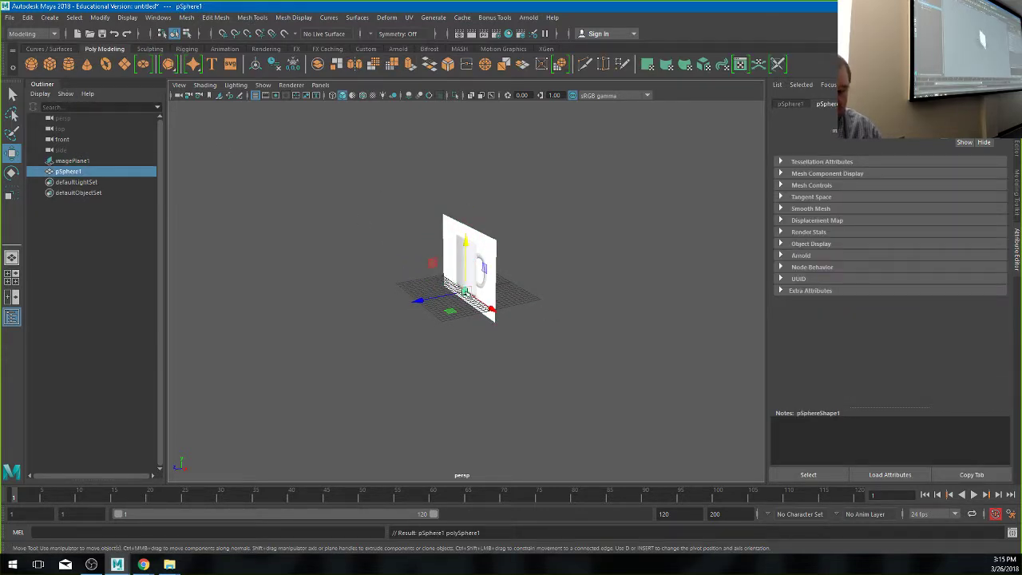
pyautogui.press('r')
pyautogui.moveTo(466, 290); pyautogui.dragTo(526, 295)
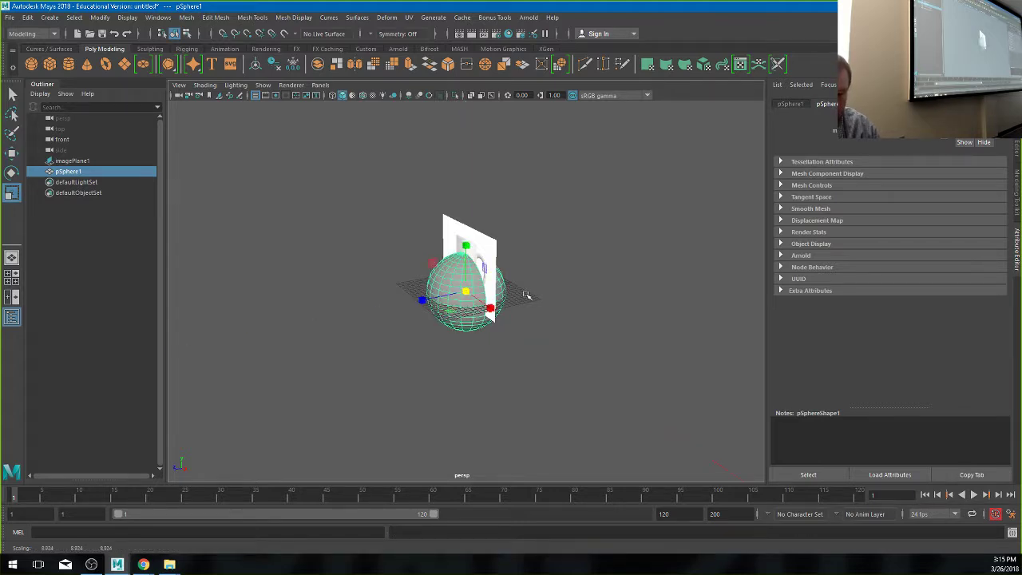
pyautogui.moveTo(467, 388)
pyautogui.keyDown('alt'); pyautogui.mouseDown()
pyautogui.moveTo(618, 372)
pyautogui.moveTo(472, 385)
pyautogui.mouseUp(); pyautogui.keyUp('alt')
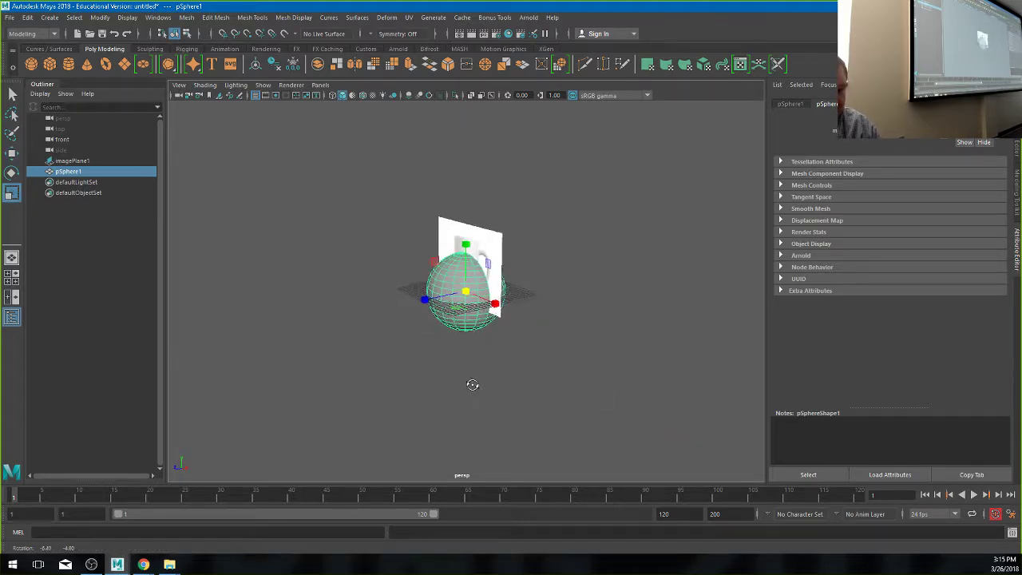
# - Move the mug image plane right along X and back along Z, then delete the sphere
pyautogui.click(500, 243)
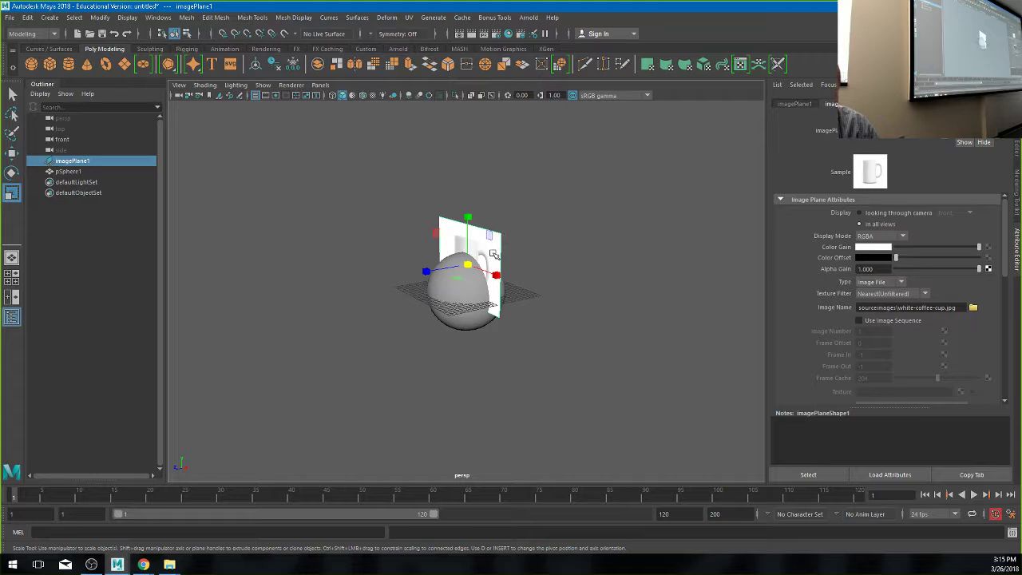
pyautogui.press('w')
pyautogui.moveTo(426, 271); pyautogui.dragTo(511, 269)
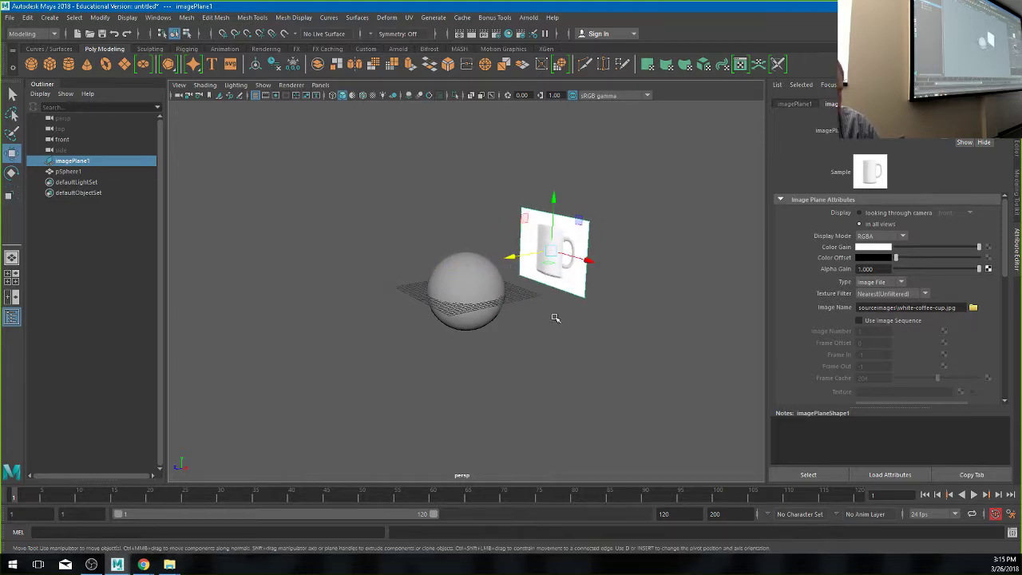
pyautogui.press('space')
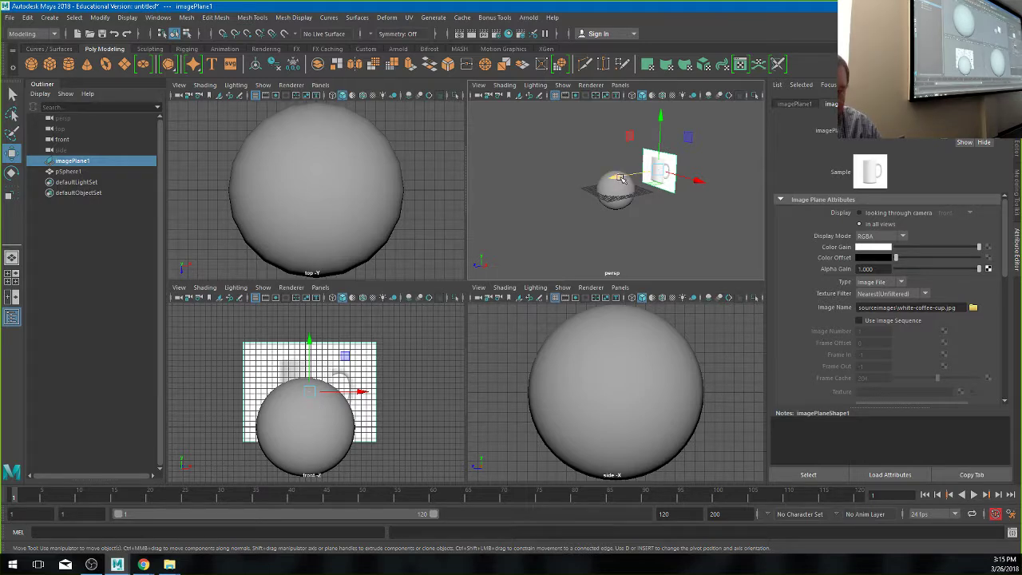
pyautogui.moveTo(621, 177)
pyautogui.mouseDown()
pyautogui.moveTo(560, 188)
pyautogui.moveTo(638, 177)
pyautogui.mouseUp()
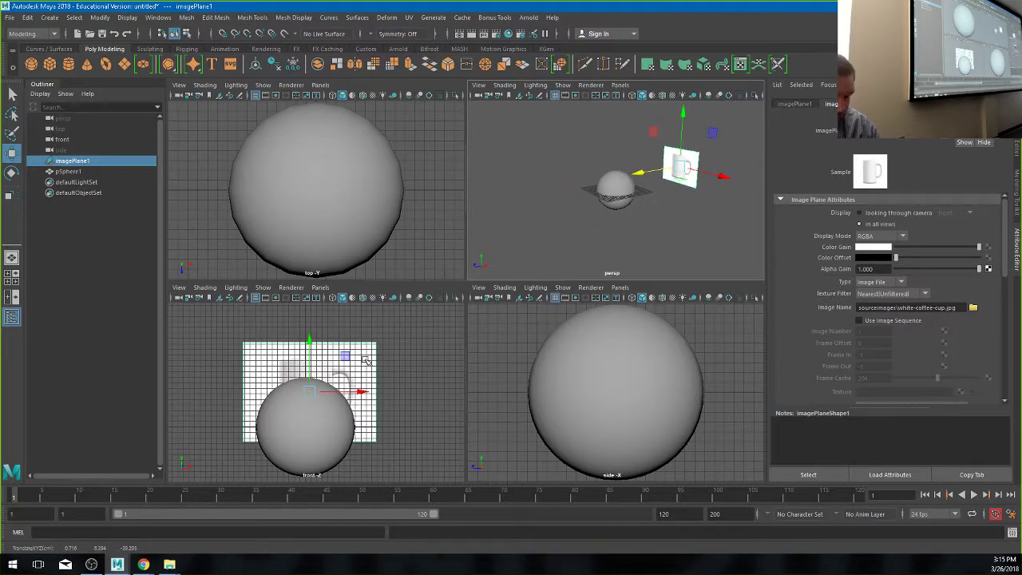
pyautogui.click(619, 186)
pyautogui.press('Delete')
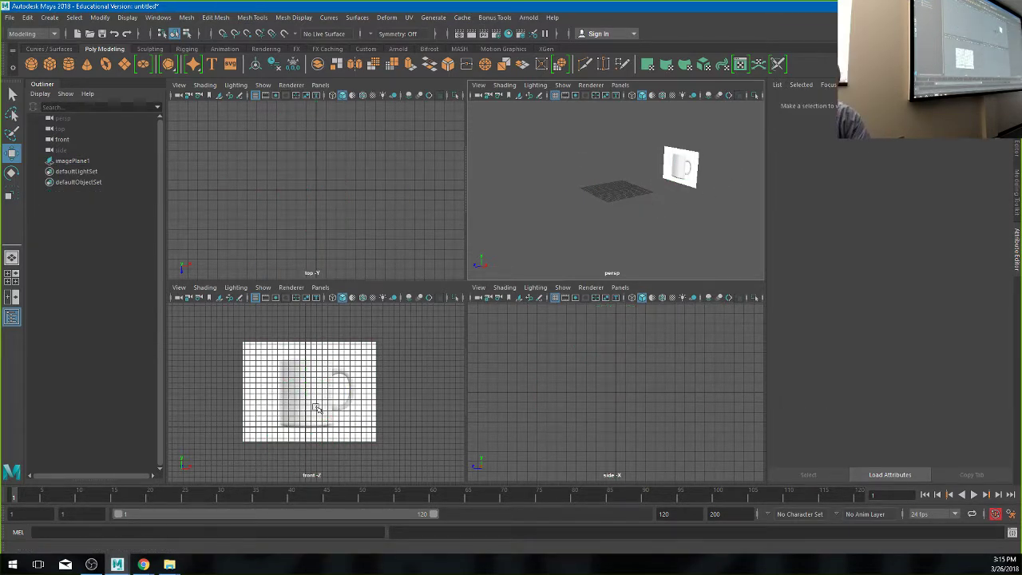
# - Maximize the front view so the mug reference image fills the workspace
pyautogui.press('space')
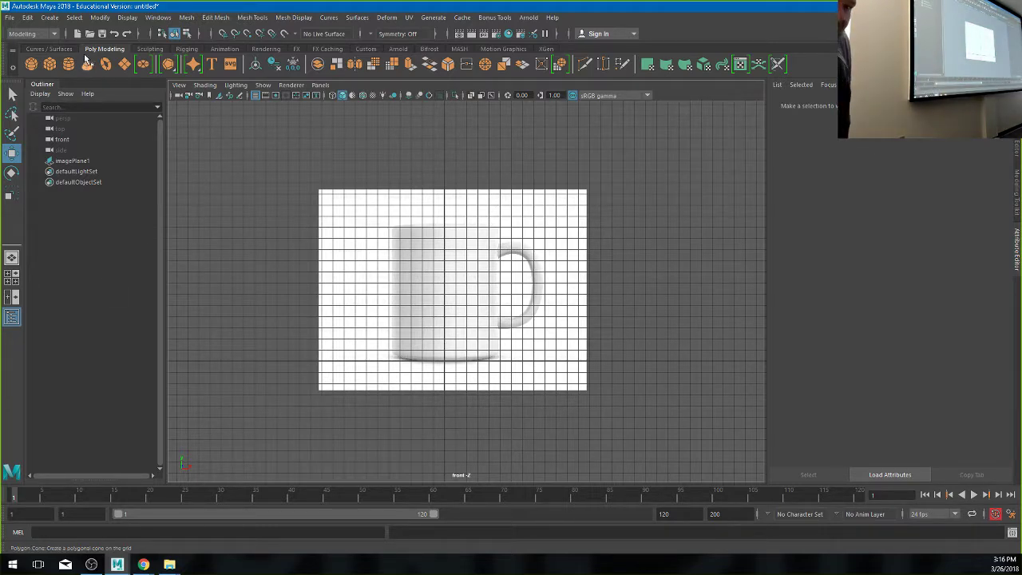
# - Open the Create menu in the main menu bar
pyautogui.click(51, 18)
pyautogui.moveTo(82, 55)
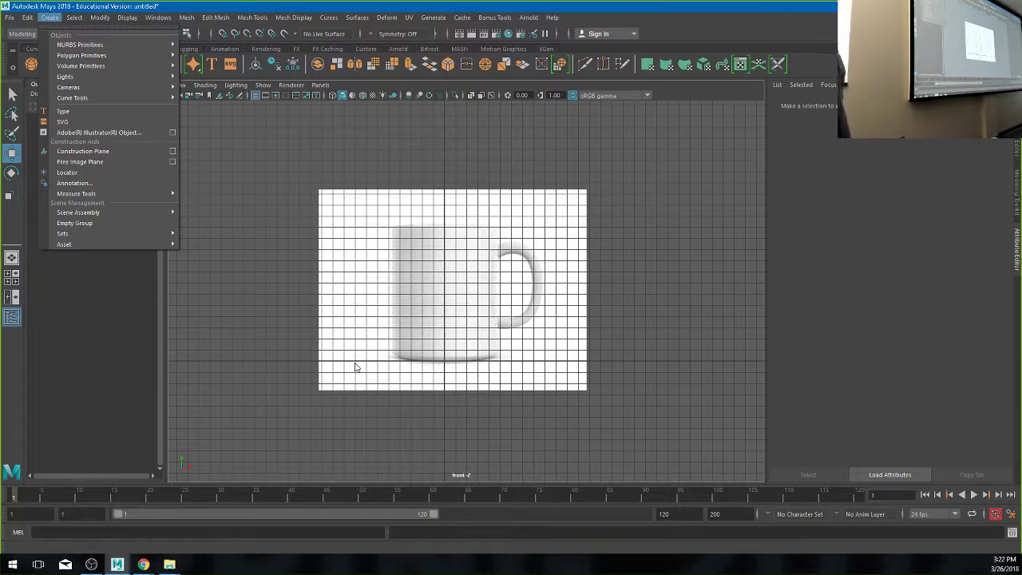
# - Show the Create > Polygon Primitives submenu
pyautogui.moveTo(141, 74)
pyautogui.moveTo(116, 56)
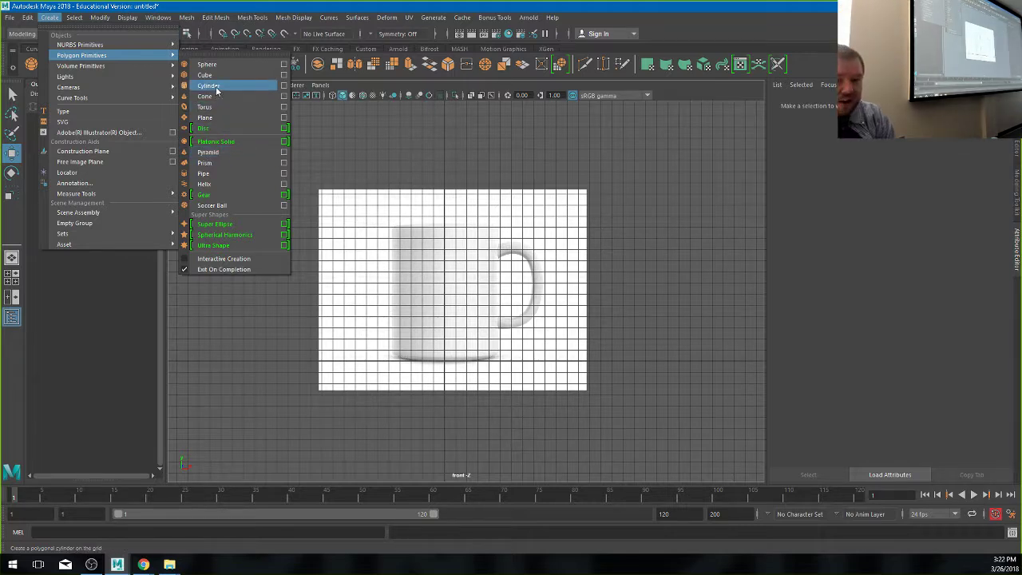
# - Create a polygon cylinder, scale it up uniformly and raise it along Y over the mug
pyautogui.click(209, 86)
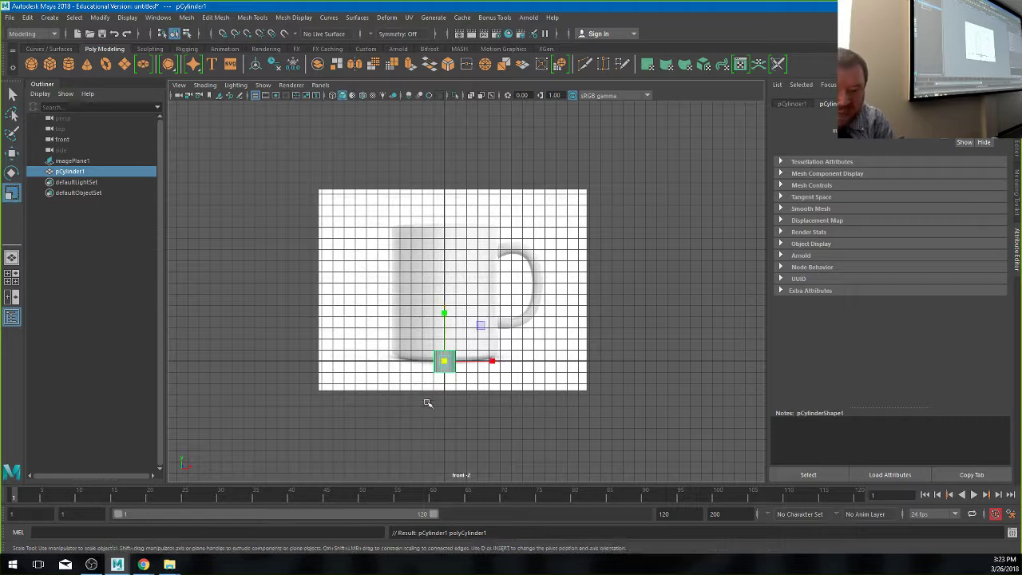
pyautogui.press('r')
pyautogui.moveTo(444, 361); pyautogui.dragTo(520, 371)
pyautogui.press('w')
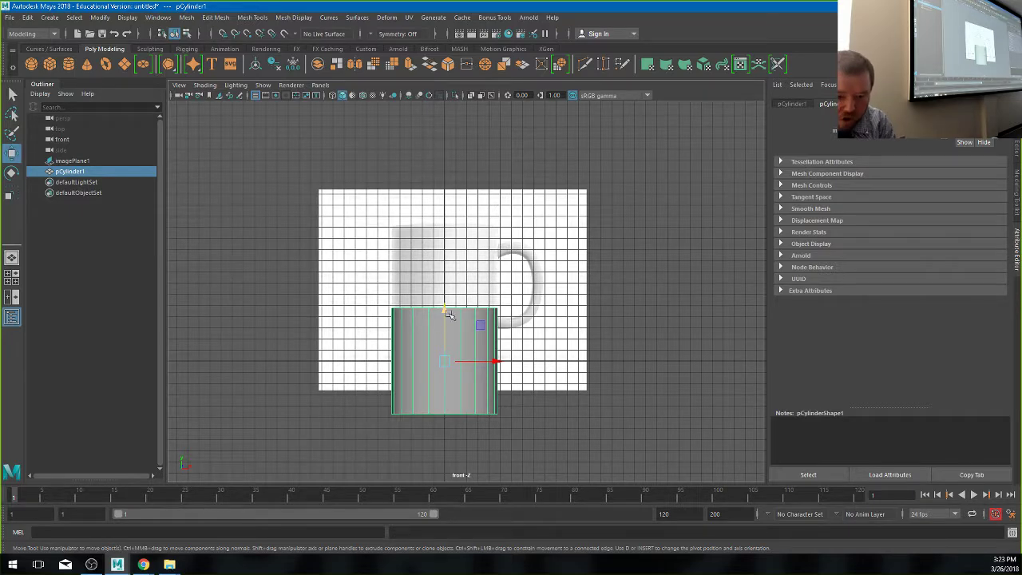
pyautogui.moveTo(447, 332); pyautogui.dragTo(446, 235)
pyautogui.press('r')
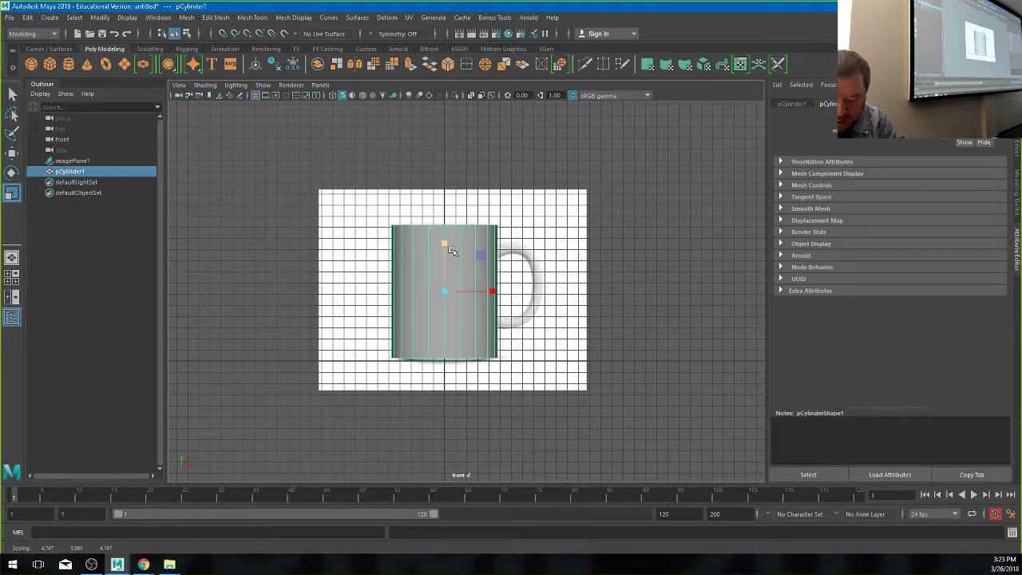
# - Show four views, orbit around pCylinder1 and the mug image, and reselect the cylinder
pyautogui.press('w')
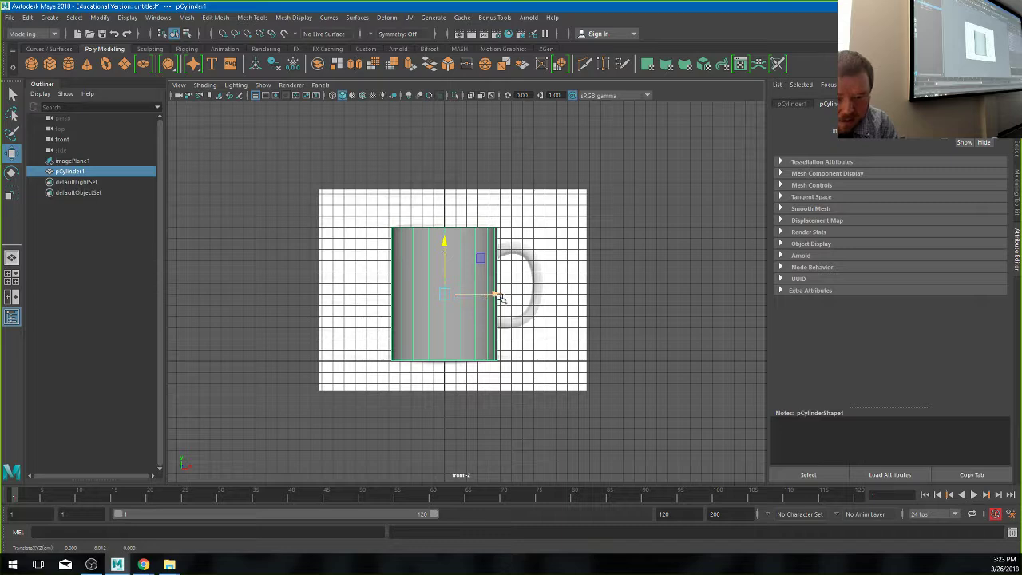
pyautogui.press('space')
pyautogui.press('space')
pyautogui.scroll(6, 525, 401)
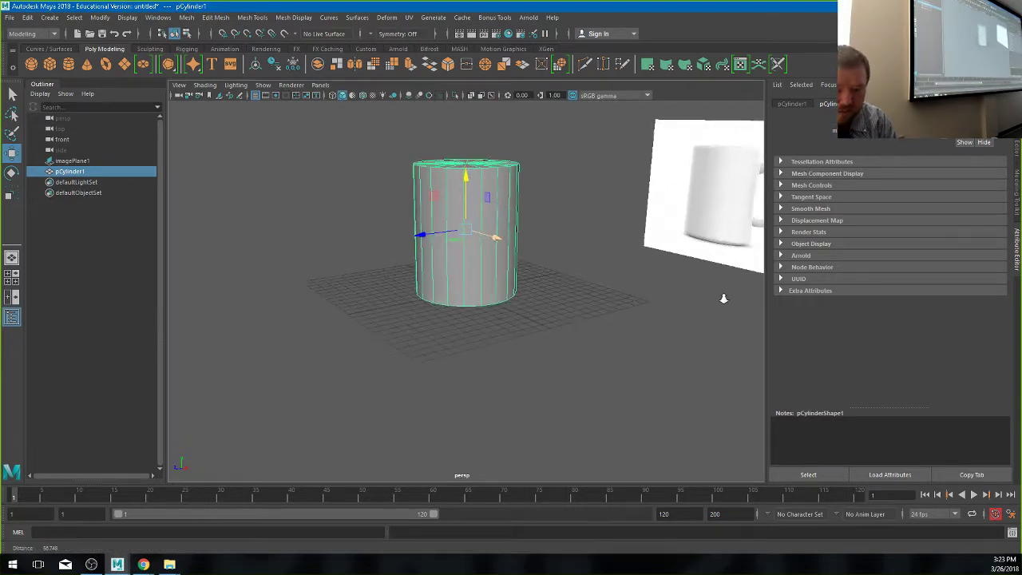
pyautogui.keyDown('alt'); pyautogui.moveTo(526, 401); pyautogui.dragTo(426, 424); pyautogui.keyUp('alt')
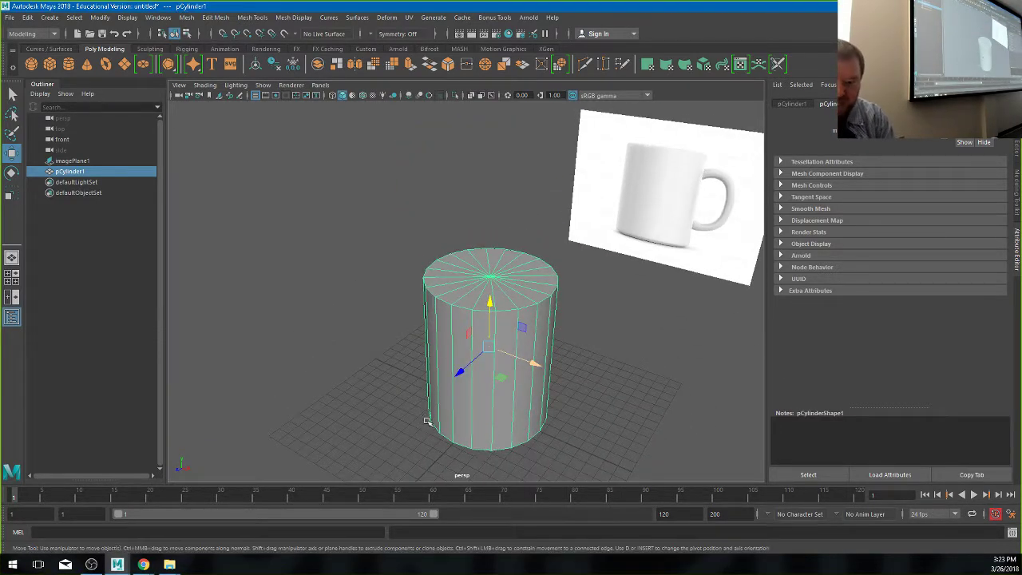
pyautogui.click(677, 327)
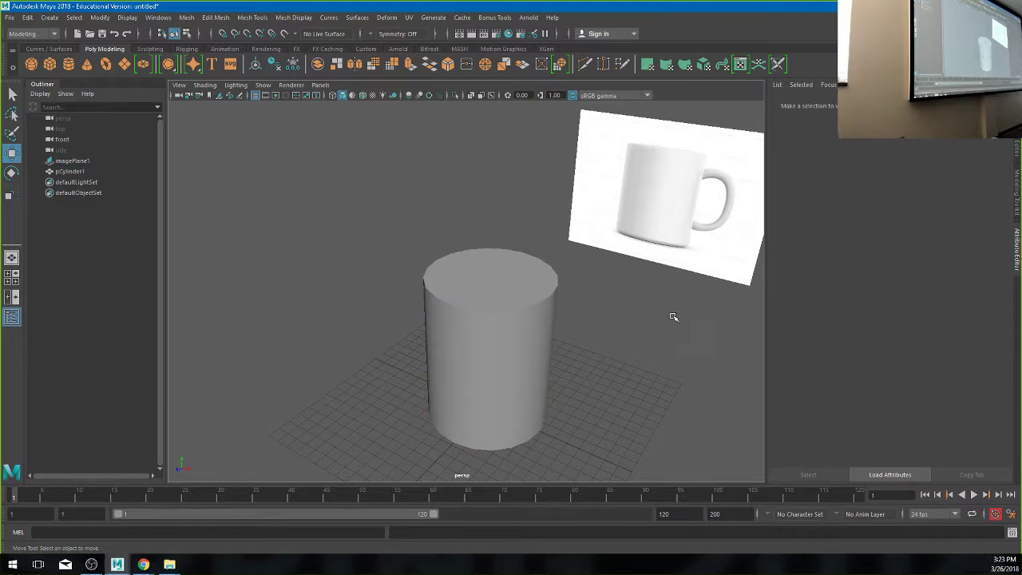
pyautogui.click(547, 348)
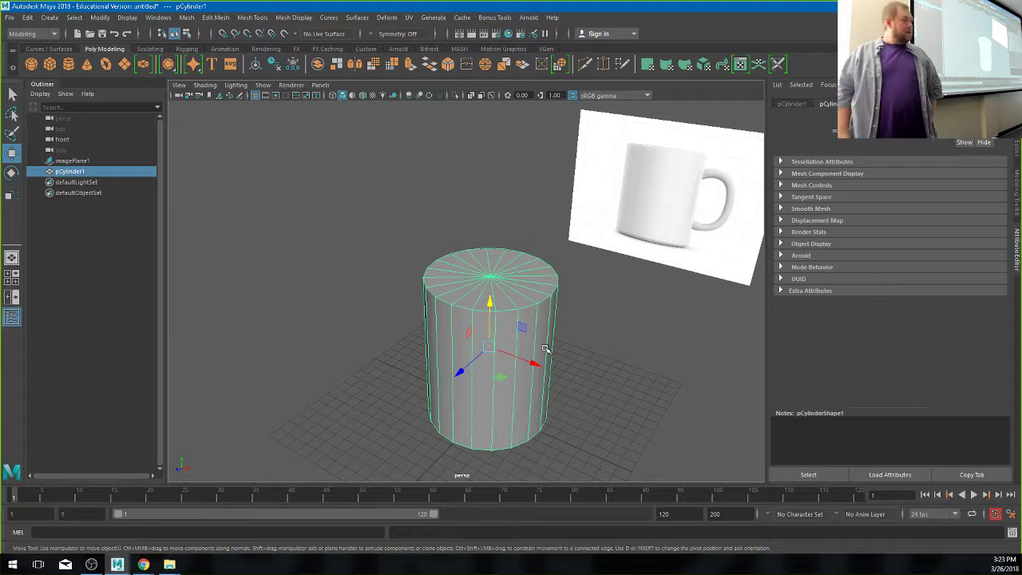
# - Turn on smooth mesh preview for pCylinder1, then deselect and reselect it
pyautogui.press('3')
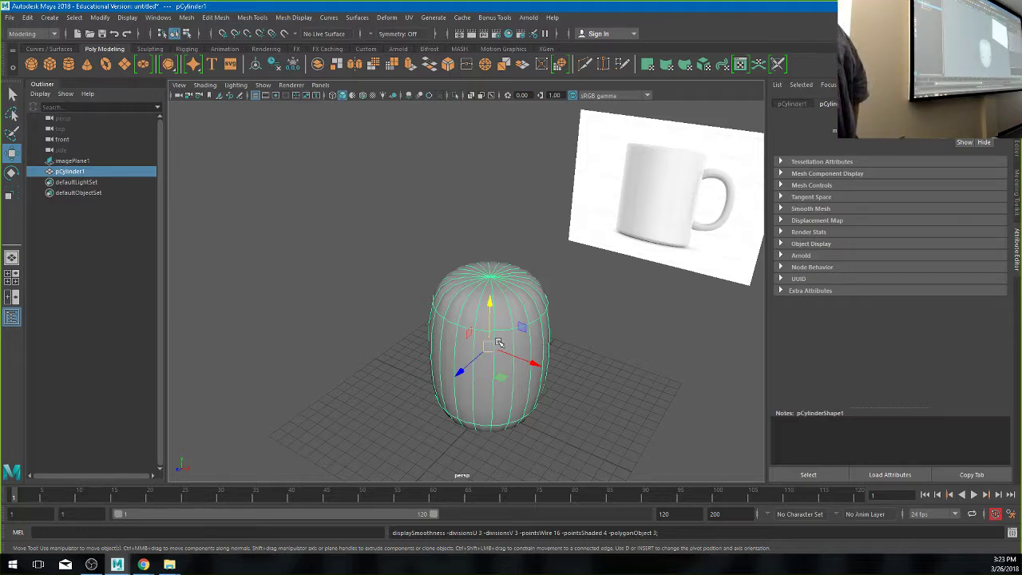
pyautogui.click(405, 214)
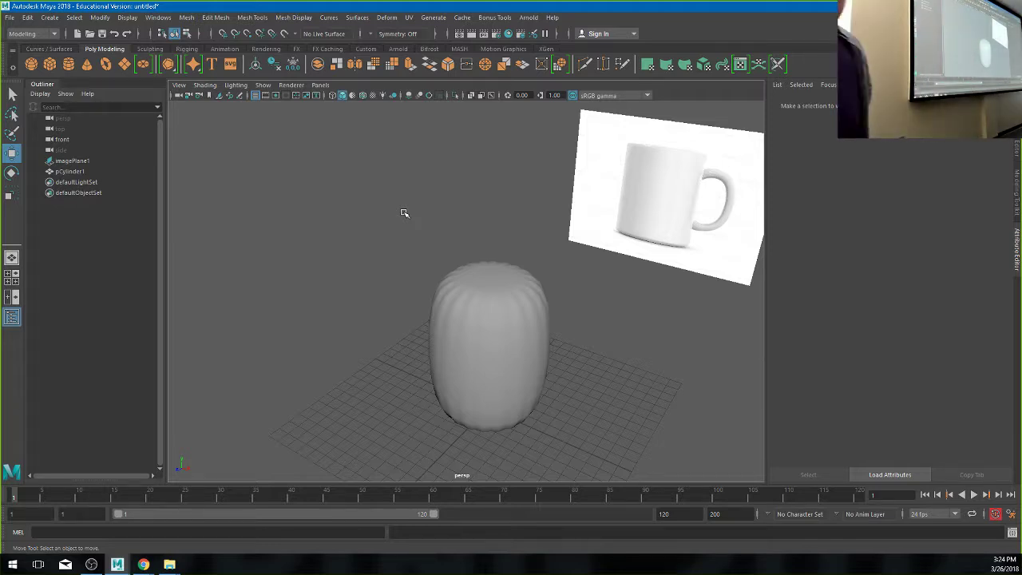
pyautogui.click(460, 369)
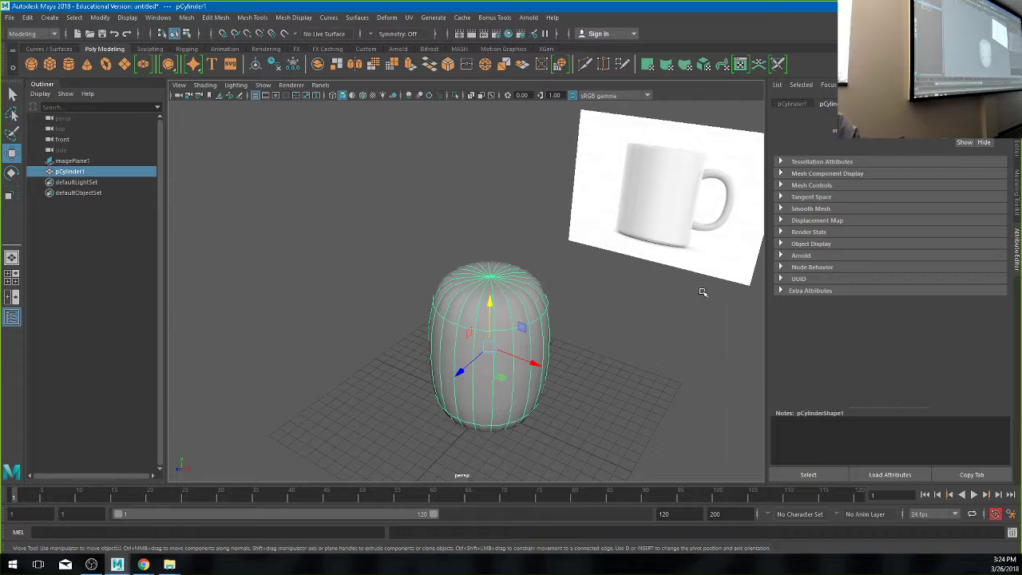
# - Raise polyCylinder1's Subdivisions Height from 1 to 18 in the Channel Box
pyautogui.press('1')
pyautogui.hotkey('ctrl', 'a')
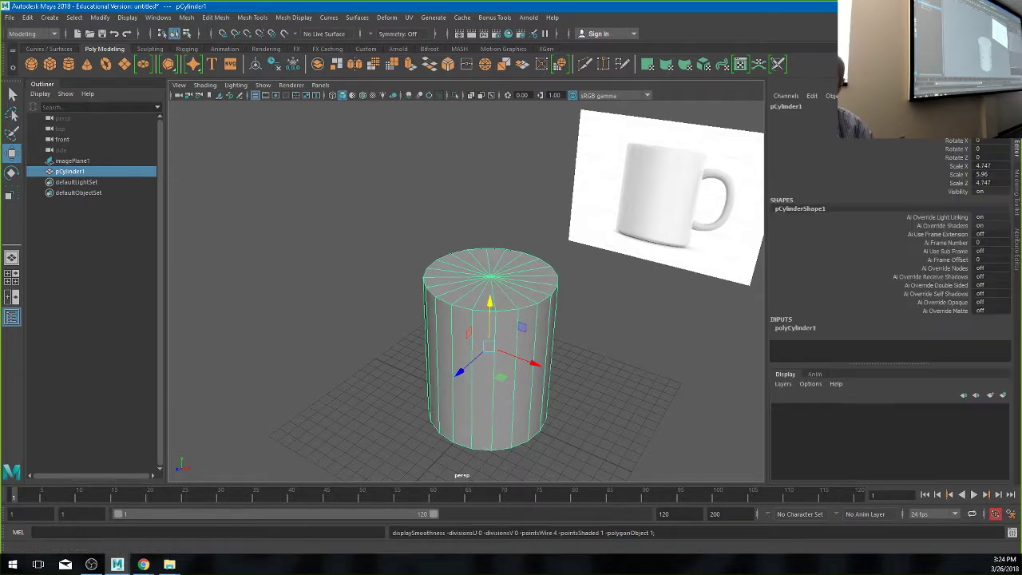
pyautogui.click(805, 328)
pyautogui.scroll(-2, 813, 311)
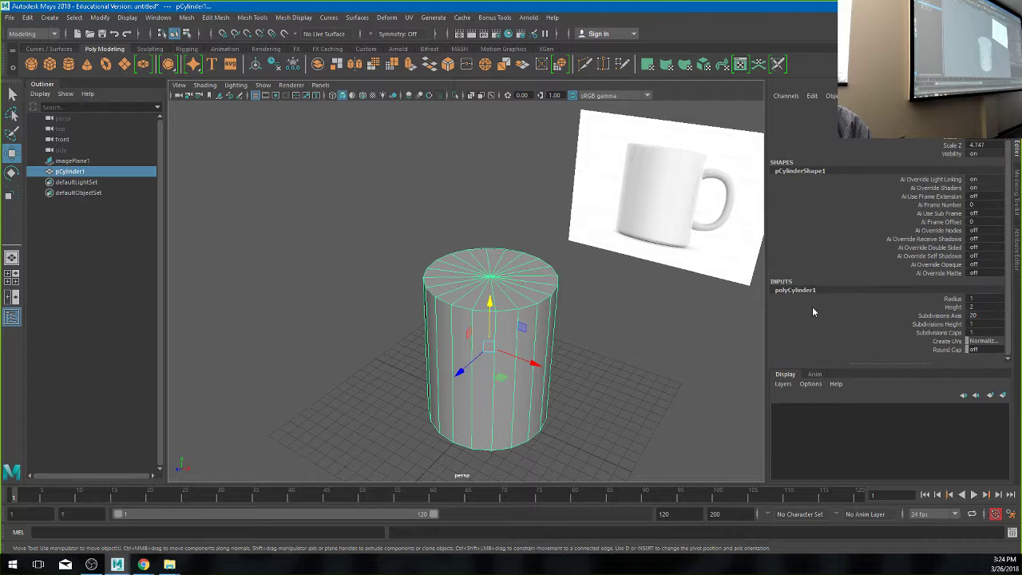
pyautogui.click(954, 324)
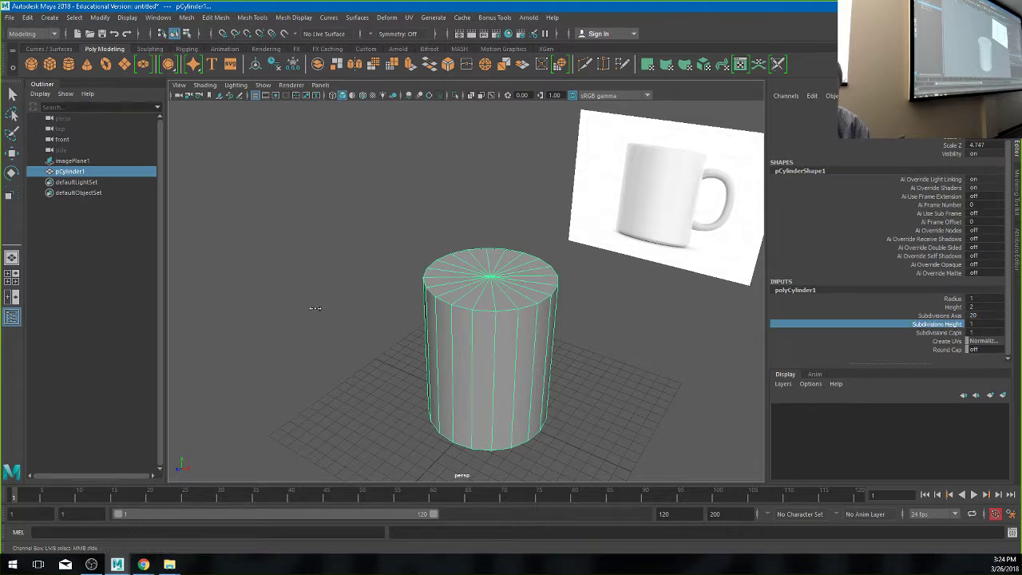
pyautogui.moveTo(316, 309); pyautogui.dragTo(345, 309, button='middle')
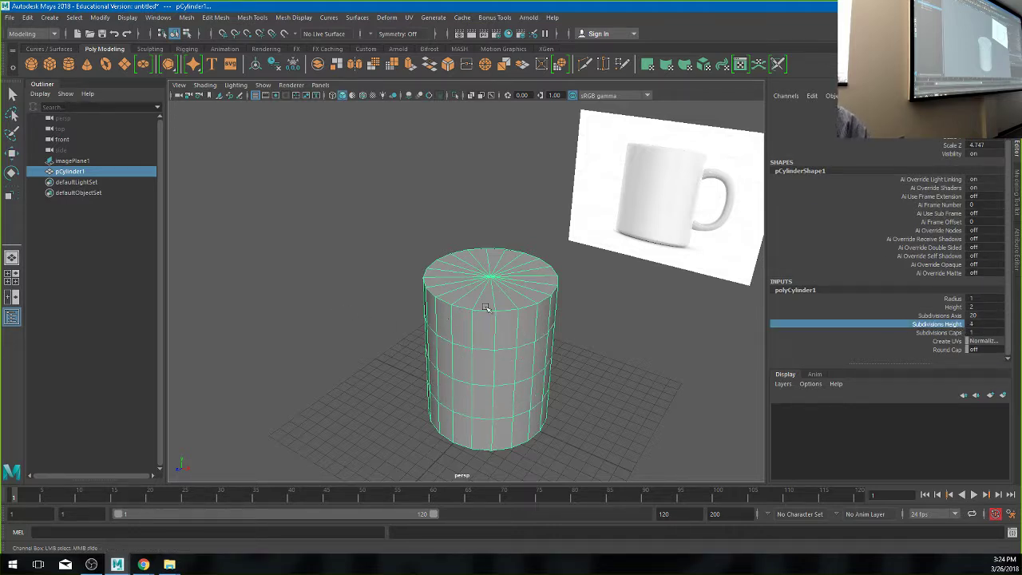
pyautogui.press('3')
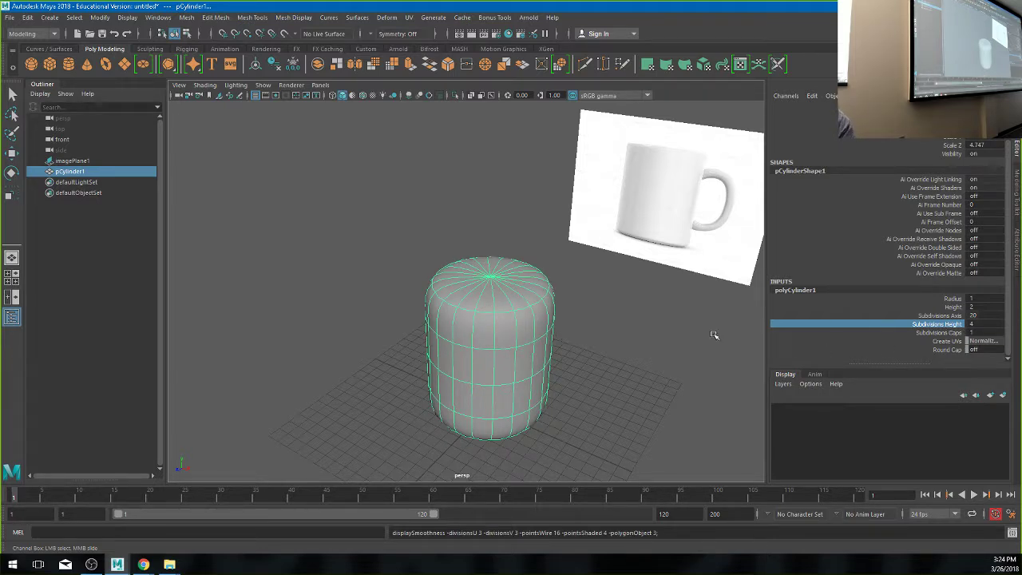
pyautogui.moveTo(320, 338); pyautogui.dragTo(393, 339, button='middle')
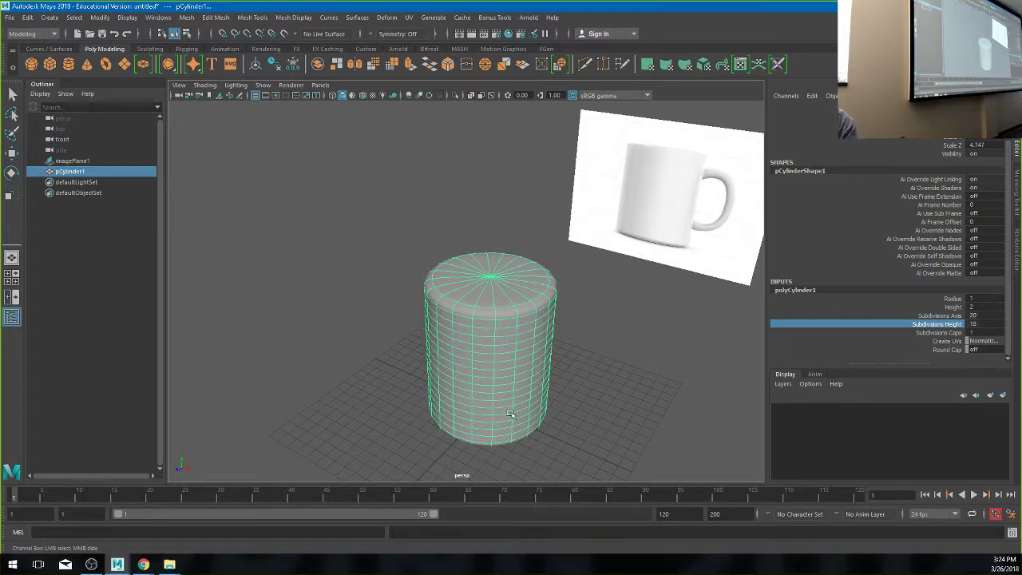
pyautogui.keyDown('alt'); pyautogui.moveTo(516, 457); pyautogui.dragTo(317, 258); pyautogui.keyUp('alt')
pyautogui.click(317, 258)
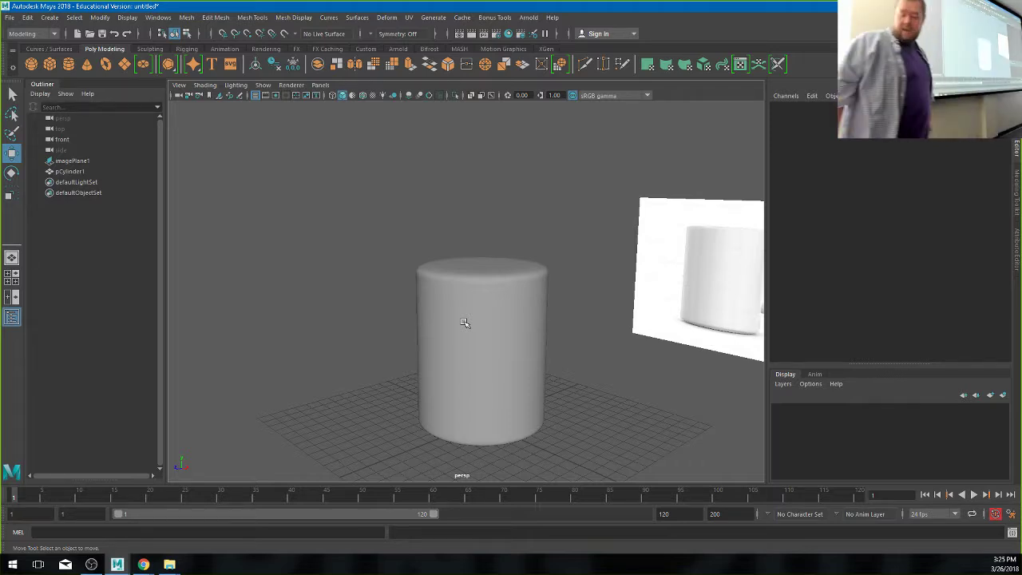
# - Lower polyCylinder1's Subdivisions Height from 18 to 6, then switch to the four-view layout
pyautogui.click(465, 322)
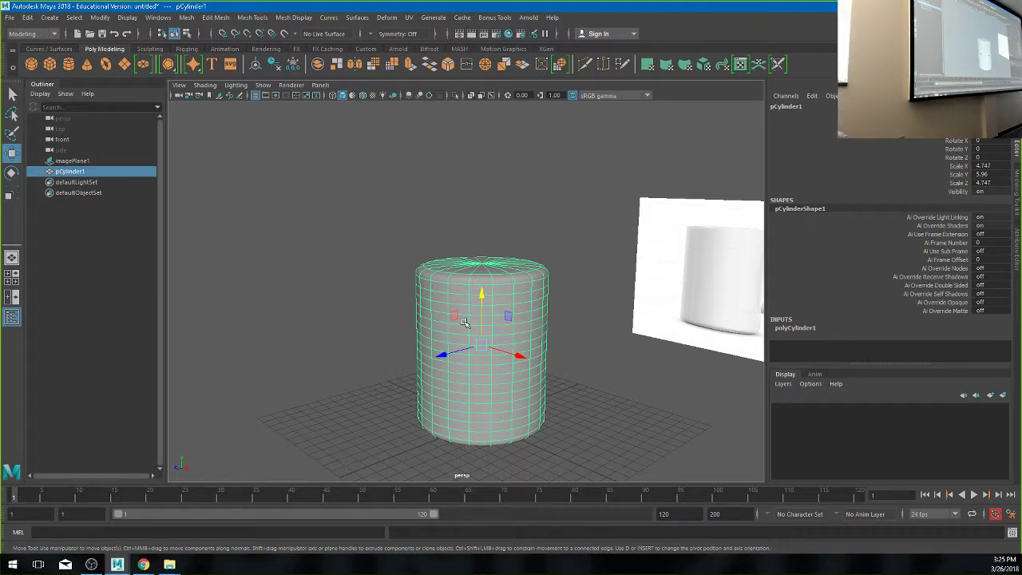
pyautogui.click(798, 328)
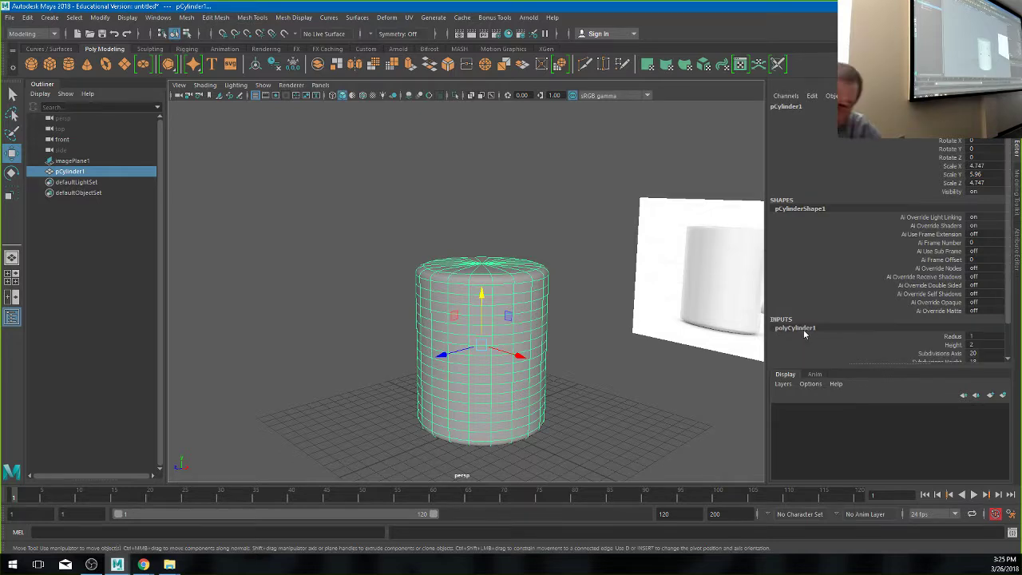
pyautogui.scroll(-1, 857, 331)
pyautogui.click(847, 327)
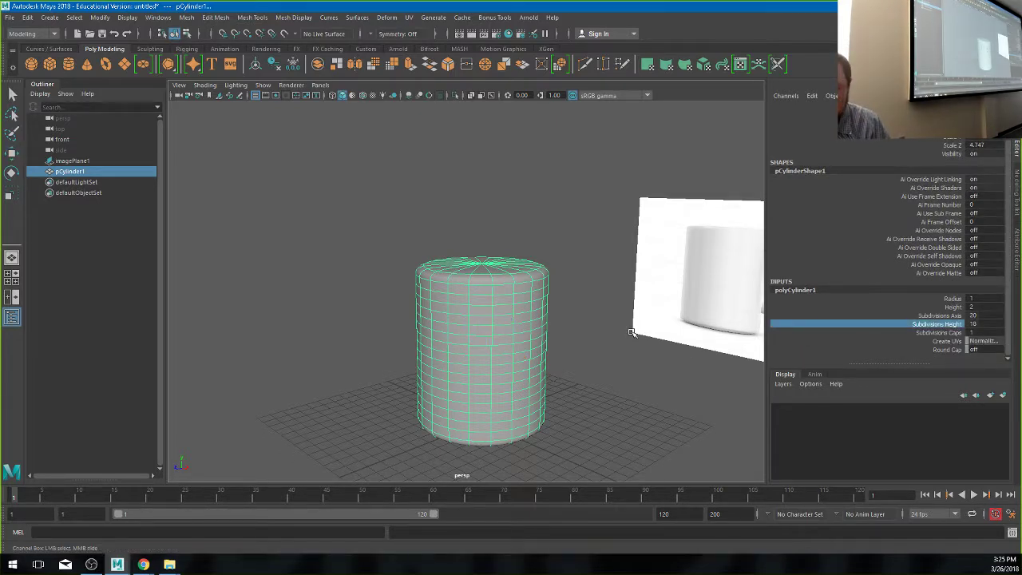
pyautogui.moveTo(637, 331); pyautogui.dragTo(571, 331, button='middle')
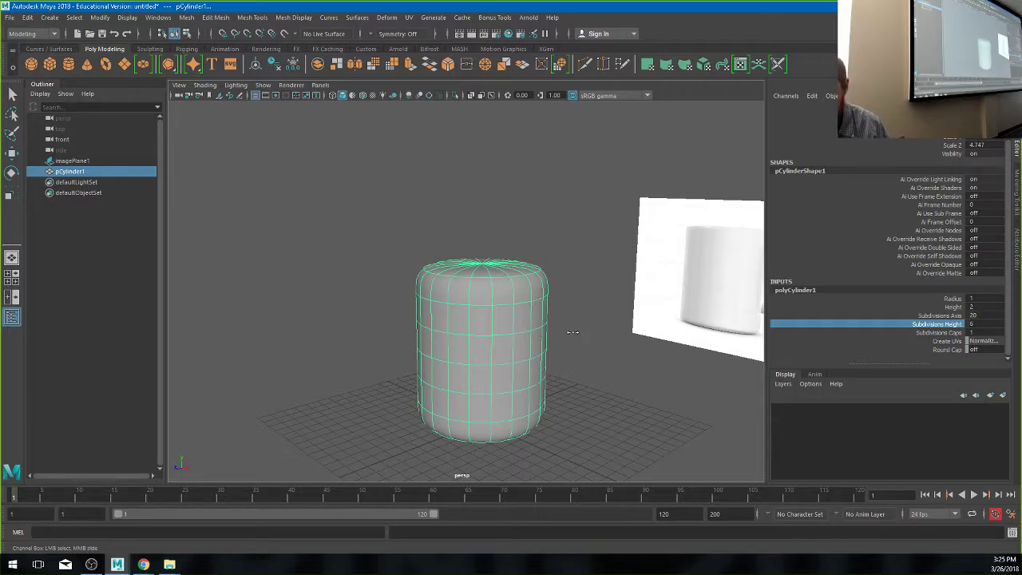
pyautogui.press('space')
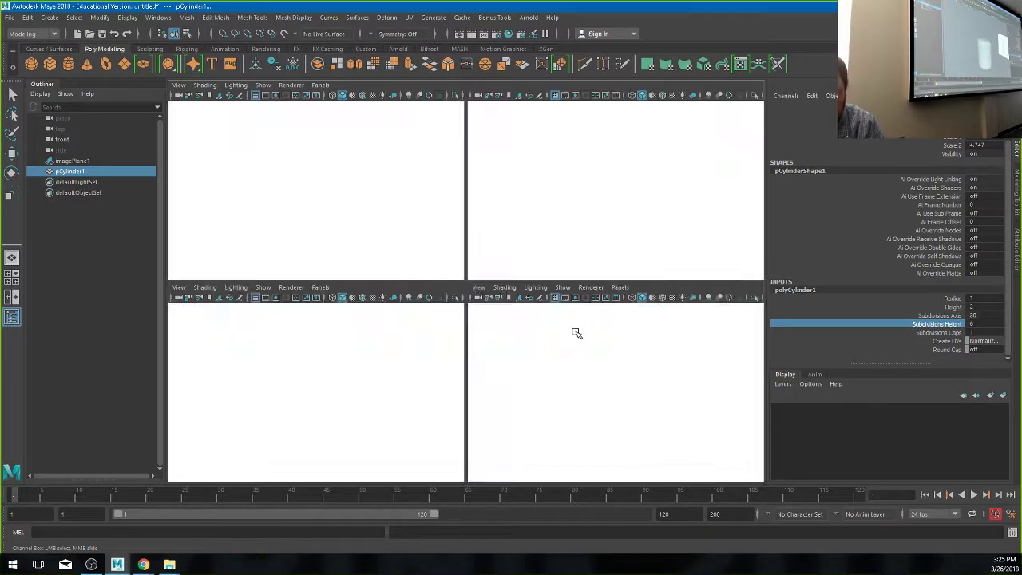
pyautogui.press('space')
pyautogui.scroll(4, 447, 340)
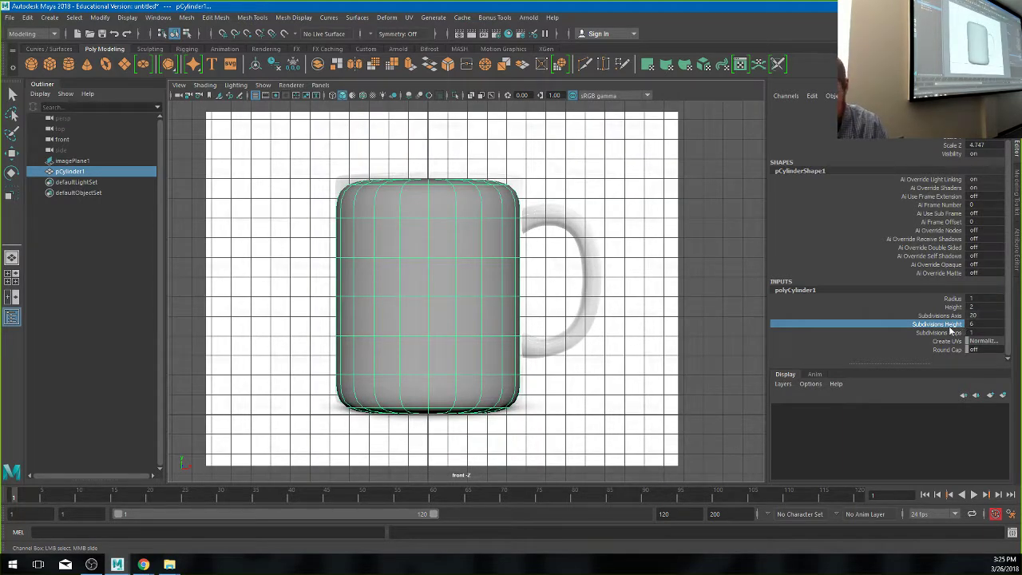
pyautogui.moveTo(528, 365); pyautogui.dragTo(530, 364, button='middle')
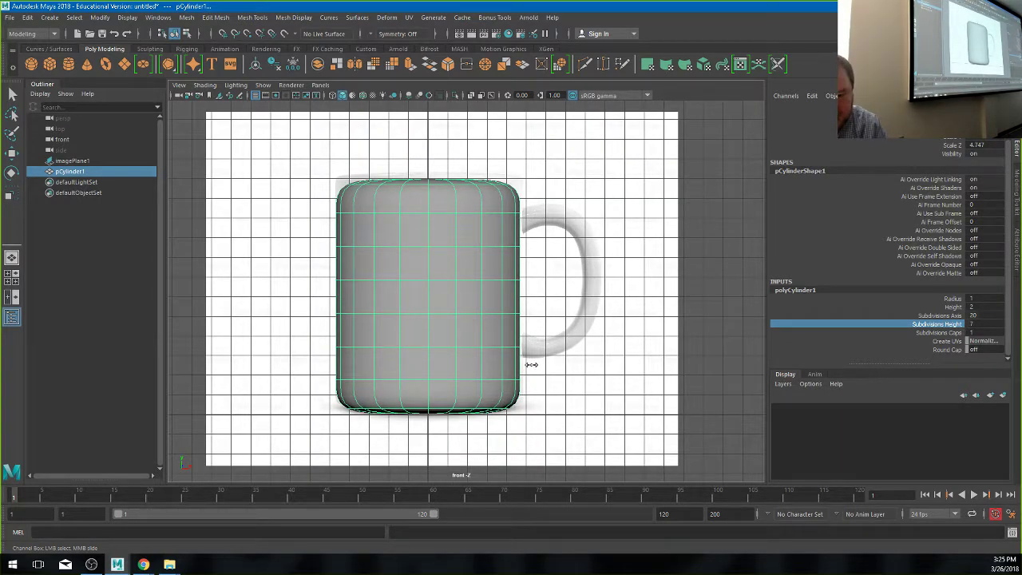
pyautogui.scroll(1, 531, 364)
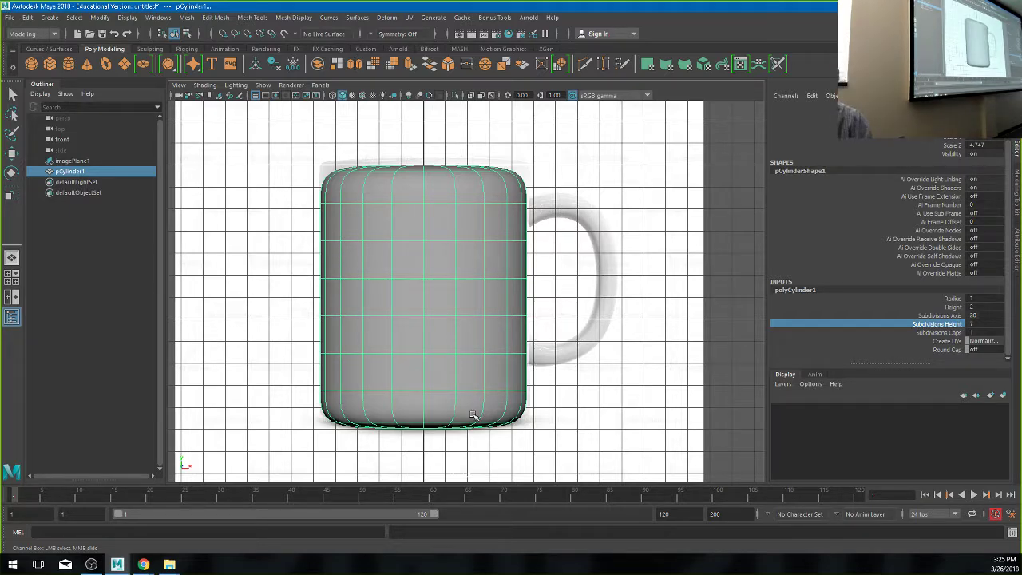
pyautogui.moveTo(559, 411); pyautogui.dragTo(553, 413, button='middle')
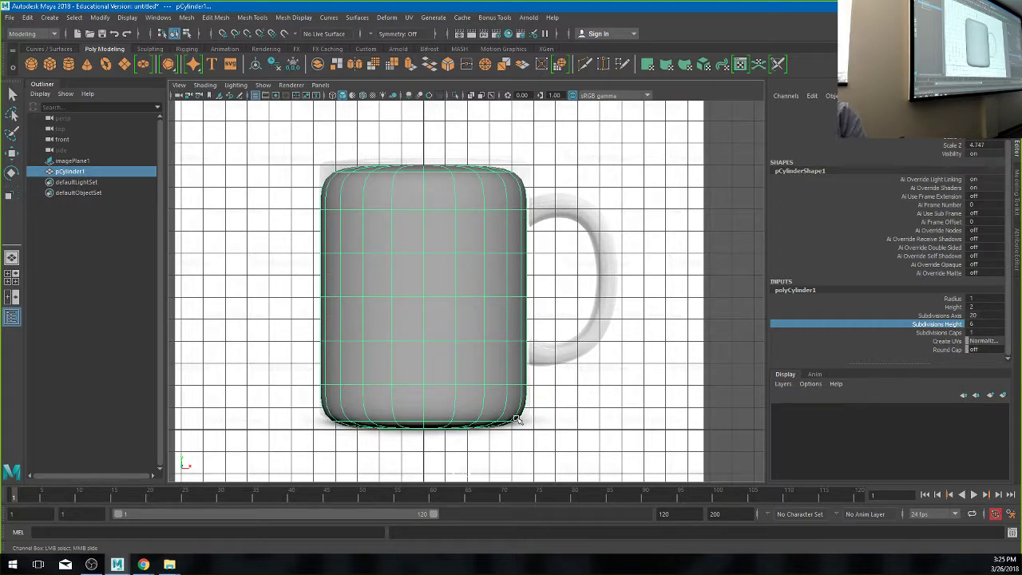
pyautogui.press('space')
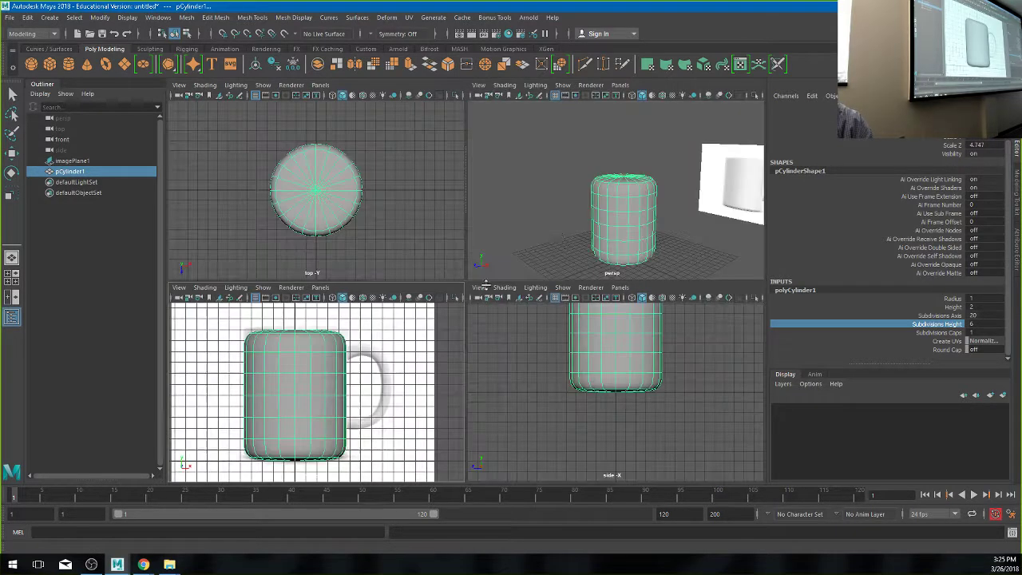
pyautogui.keyDown('alt'); pyautogui.moveTo(638, 188); pyautogui.dragTo(662, 197); pyautogui.keyUp('alt')
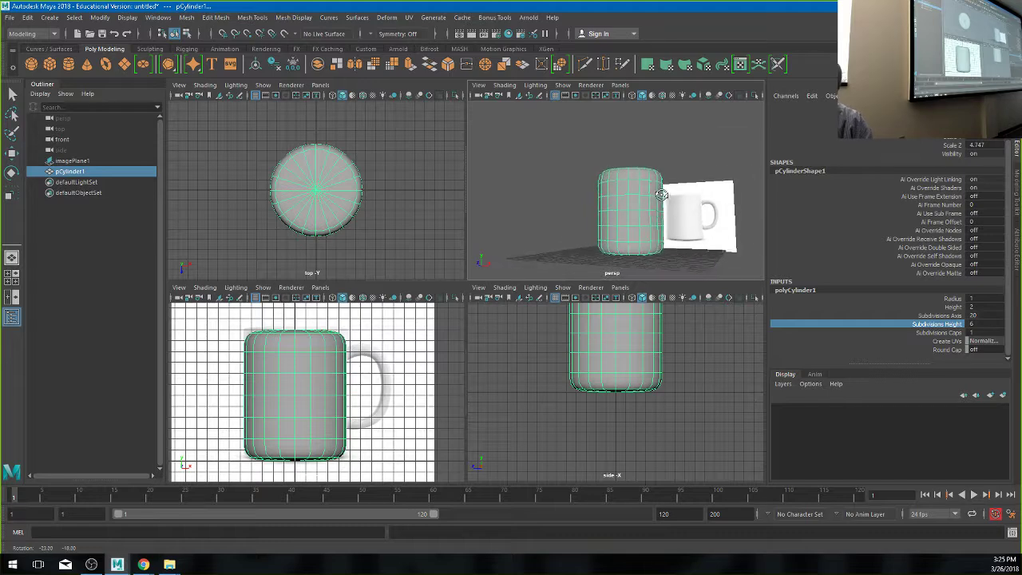
pyautogui.keyDown('alt'); pyautogui.moveTo(662, 197); pyautogui.dragTo(661, 247, button='right'); pyautogui.keyUp('alt')
pyautogui.keyDown('alt'); pyautogui.moveTo(661, 247); pyautogui.dragTo(653, 167, button='middle'); pyautogui.keyUp('alt')
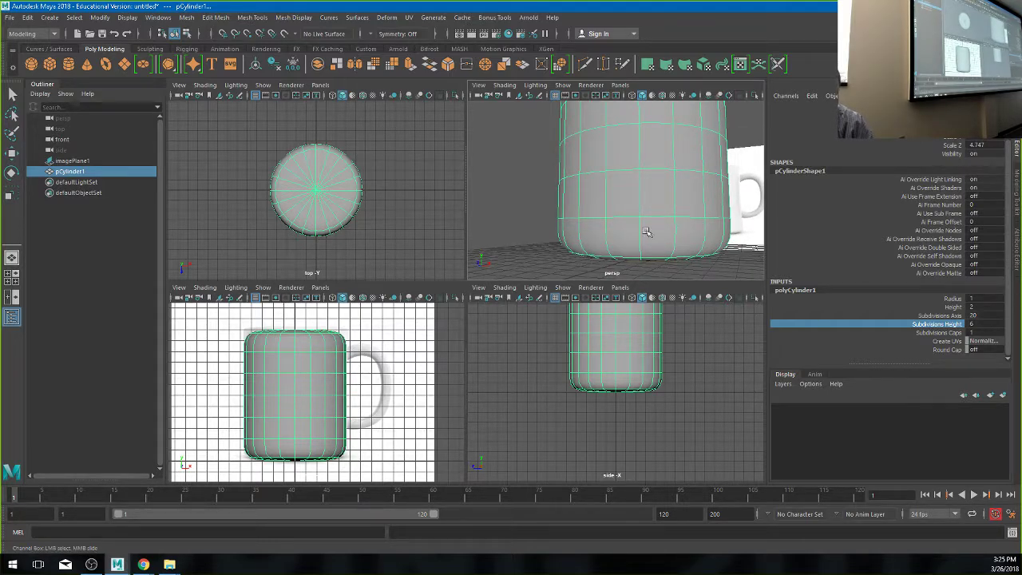
pyautogui.moveTo(648, 215); pyautogui.dragTo(653, 197, button='right')
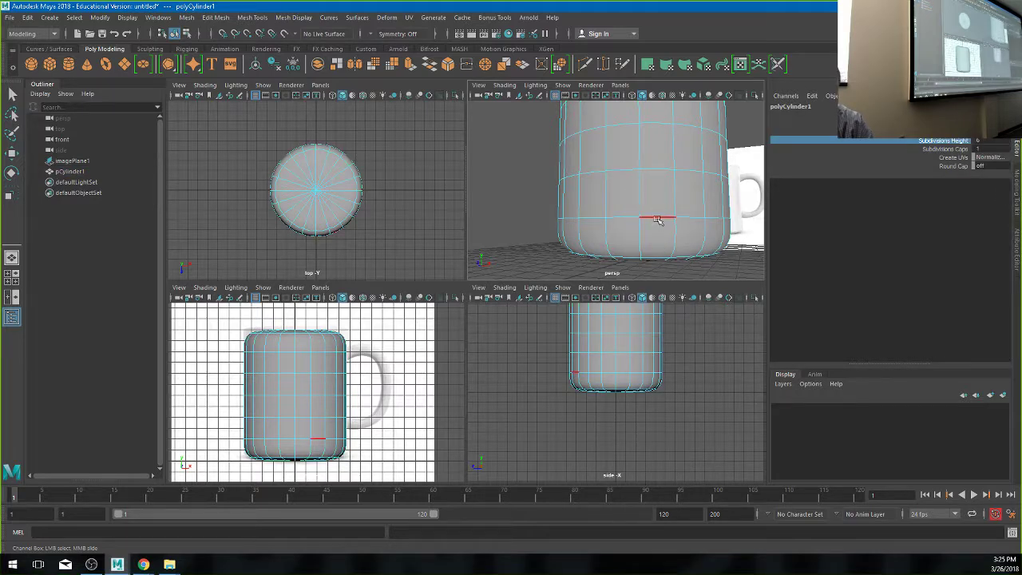
# - Select the cylinder's lower edge loop and move it down toward the base, with smooth preview off
pyautogui.click(656, 218)
pyautogui.press('w')
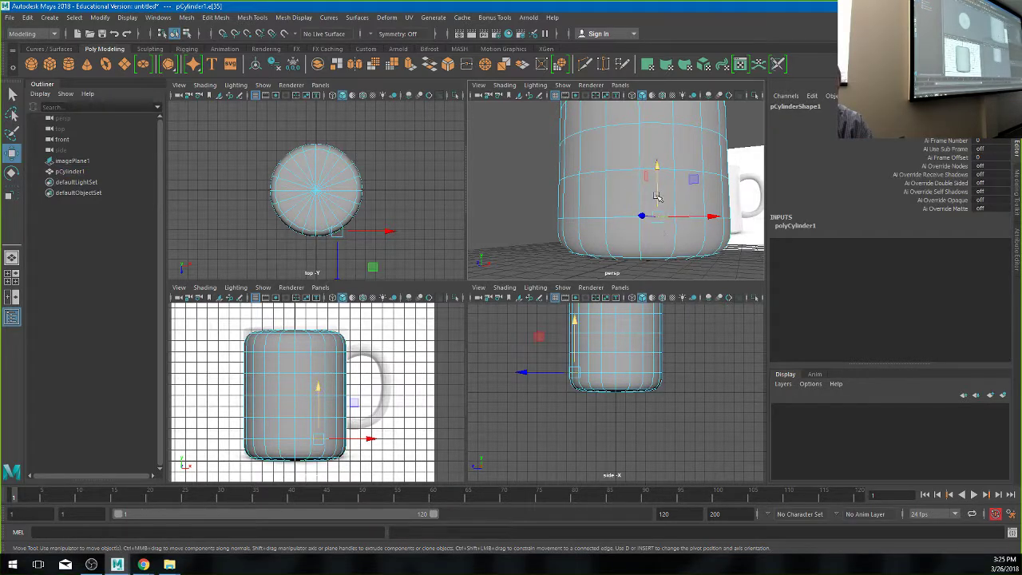
pyautogui.doubleClick(622, 217)
pyautogui.moveTo(642, 191); pyautogui.dragTo(639, 207)
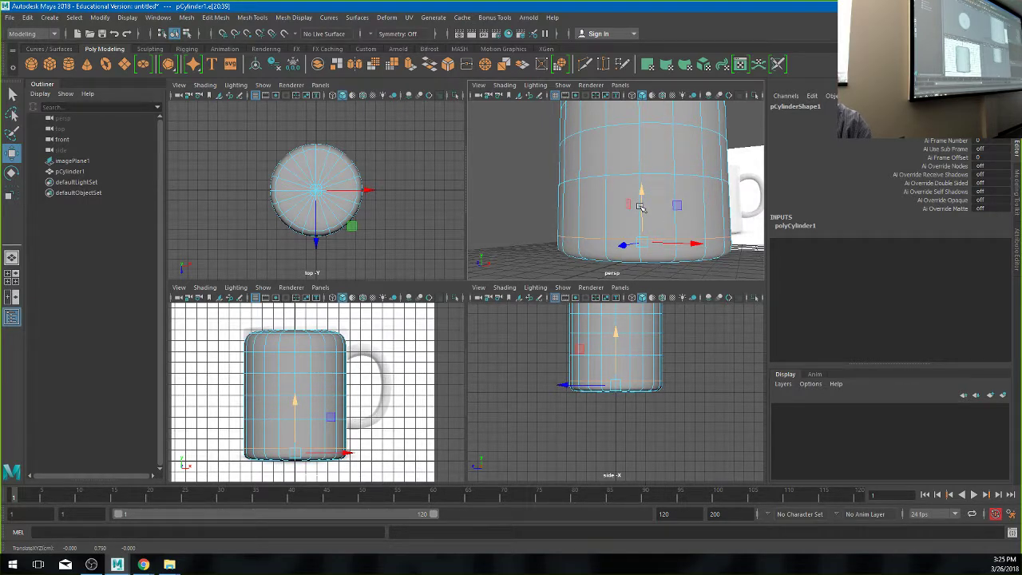
pyautogui.press('1')
pyautogui.moveTo(642, 214); pyautogui.dragTo(513, 286)
pyautogui.press('space')
# - With smooth preview back on, raise the cylinder's top edge loop toward the mug's top
pyautogui.press('3')
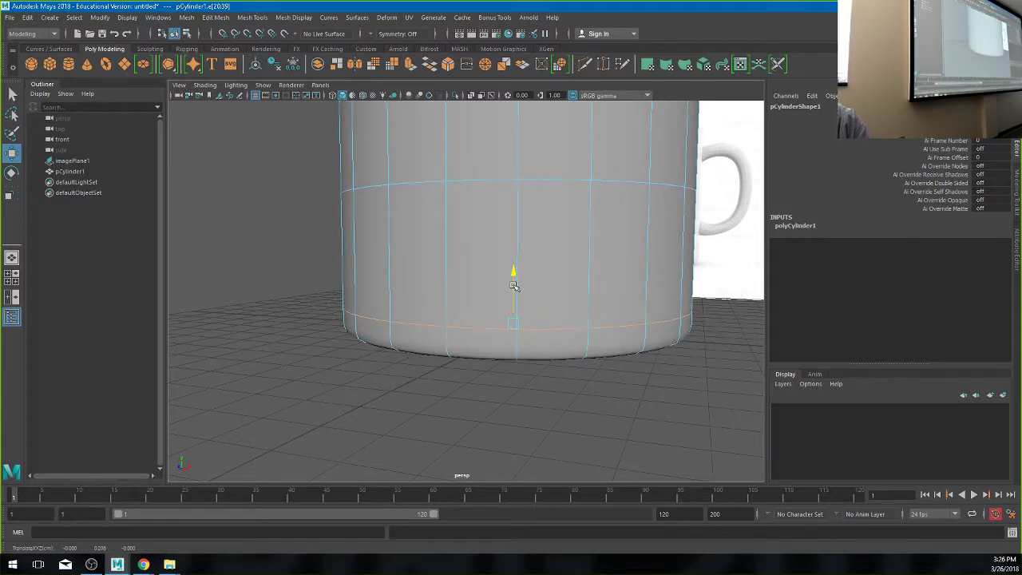
pyautogui.keyDown('alt'); pyautogui.moveTo(498, 232); pyautogui.dragTo(523, 405); pyautogui.keyUp('alt')
pyautogui.scroll(-5, 519, 293)
pyautogui.keyDown('alt'); pyautogui.moveTo(468, 358); pyautogui.dragTo(503, 287); pyautogui.keyUp('alt')
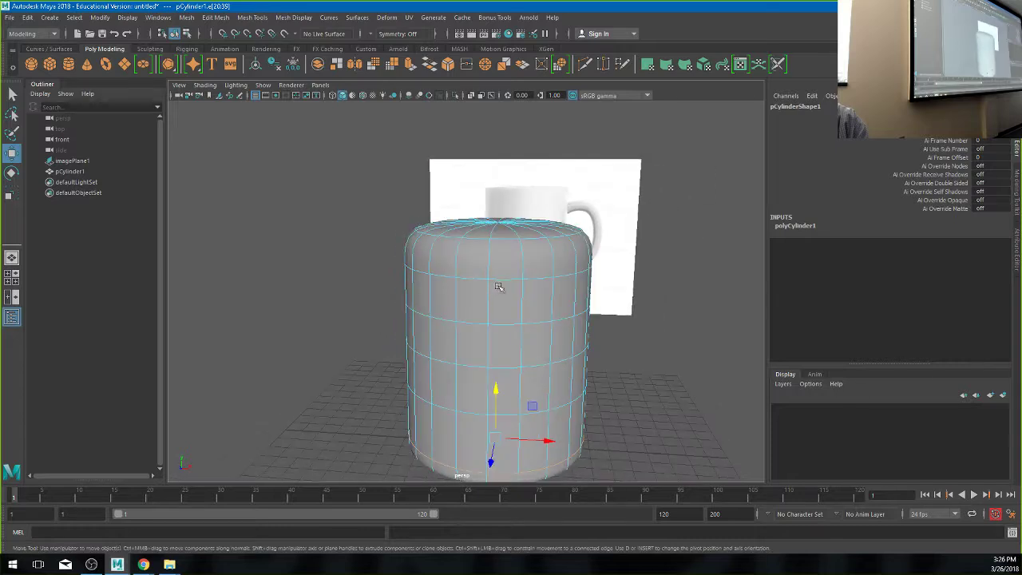
pyautogui.doubleClick(499, 281)
pyautogui.moveTo(496, 250); pyautogui.dragTo(497, 212)
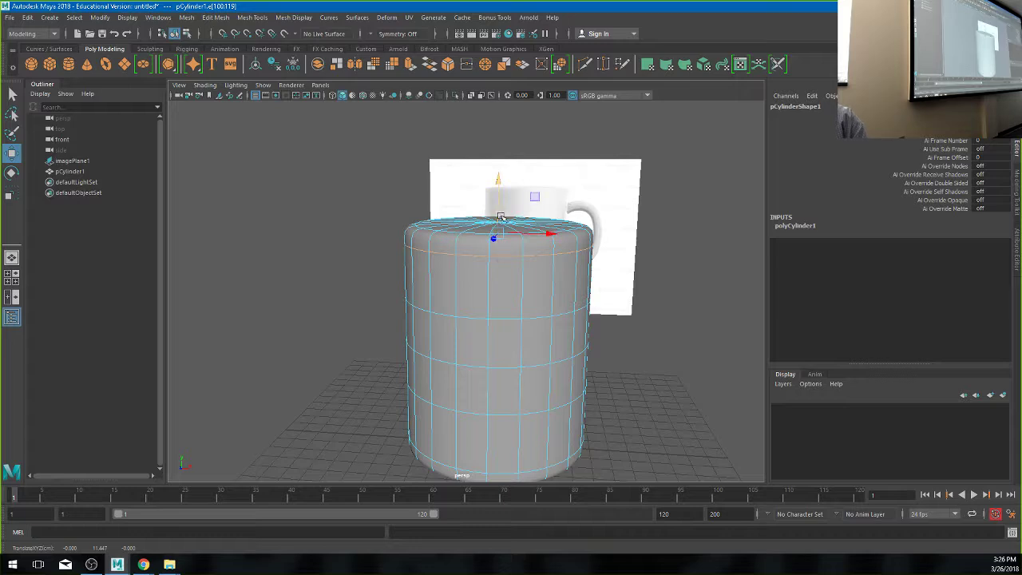
# - Select a full edge loop around the cylinder's upper body and show the four-view layout
pyautogui.moveTo(524, 411)
pyautogui.keyDown('alt'); pyautogui.mouseDown()
pyautogui.moveTo(554, 408)
pyautogui.moveTo(542, 406)
pyautogui.mouseUp(); pyautogui.keyUp('alt')
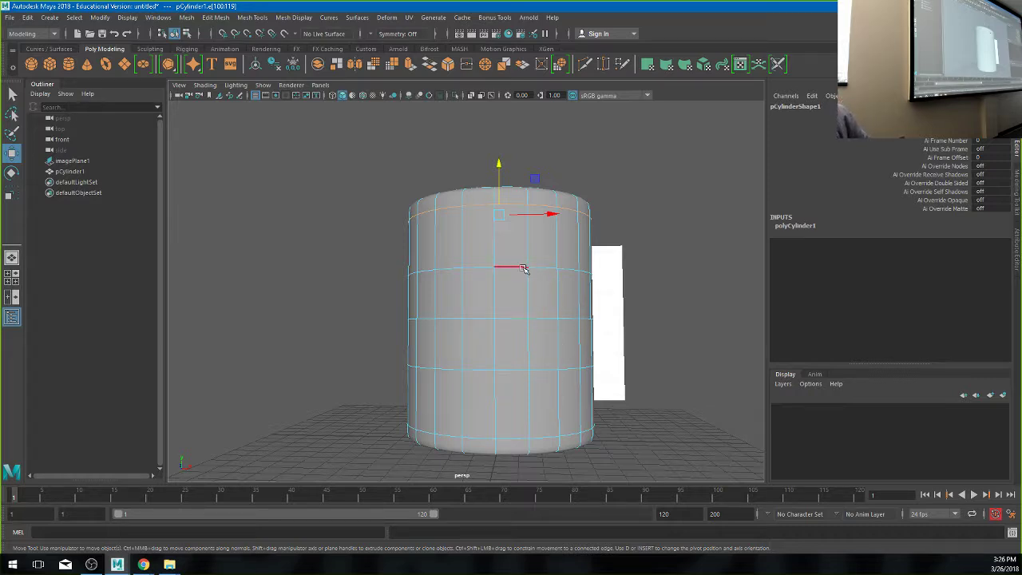
pyautogui.click(516, 268)
pyautogui.click(472, 266)
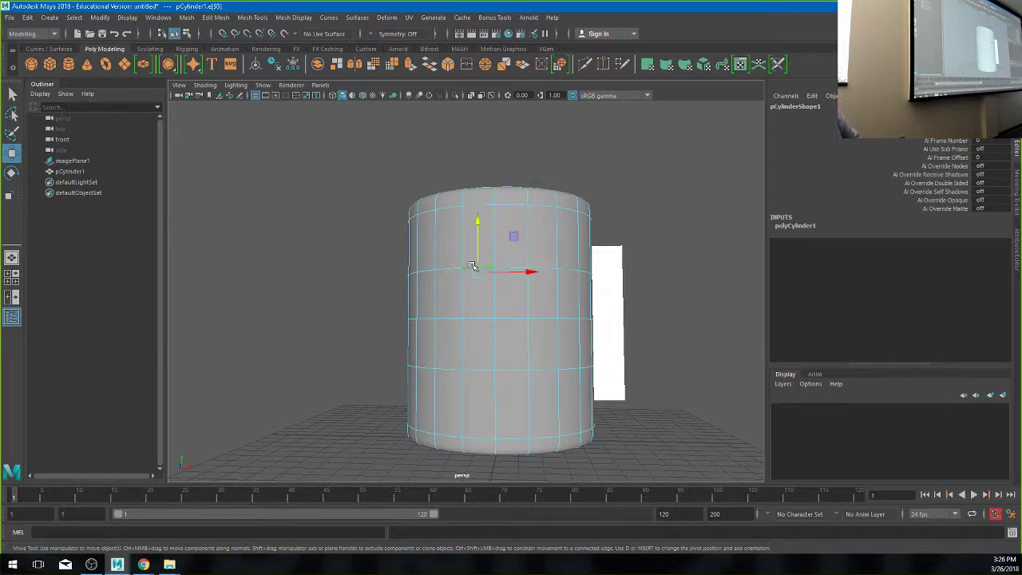
pyautogui.click(466, 268)
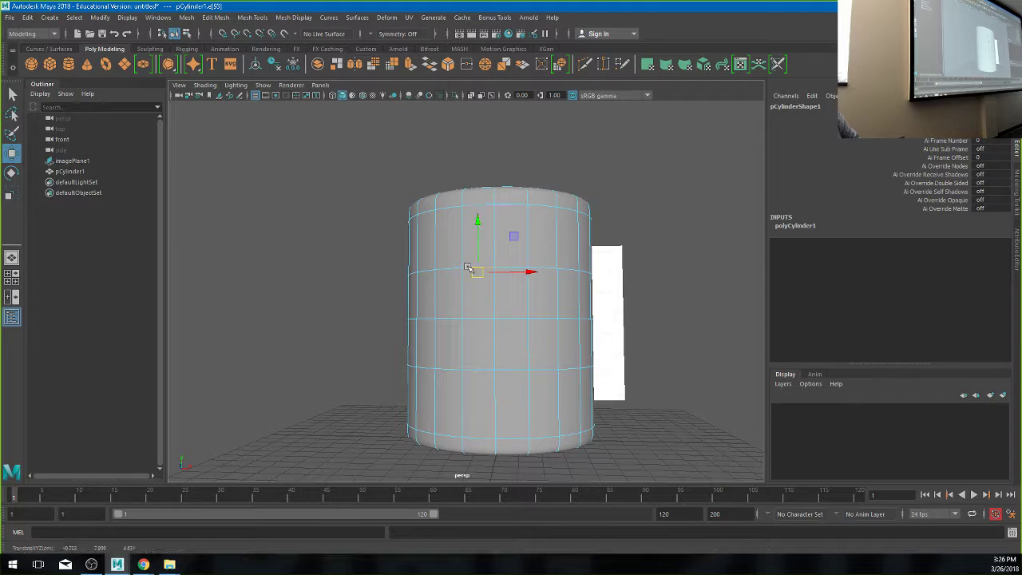
pyautogui.doubleClick(452, 268)
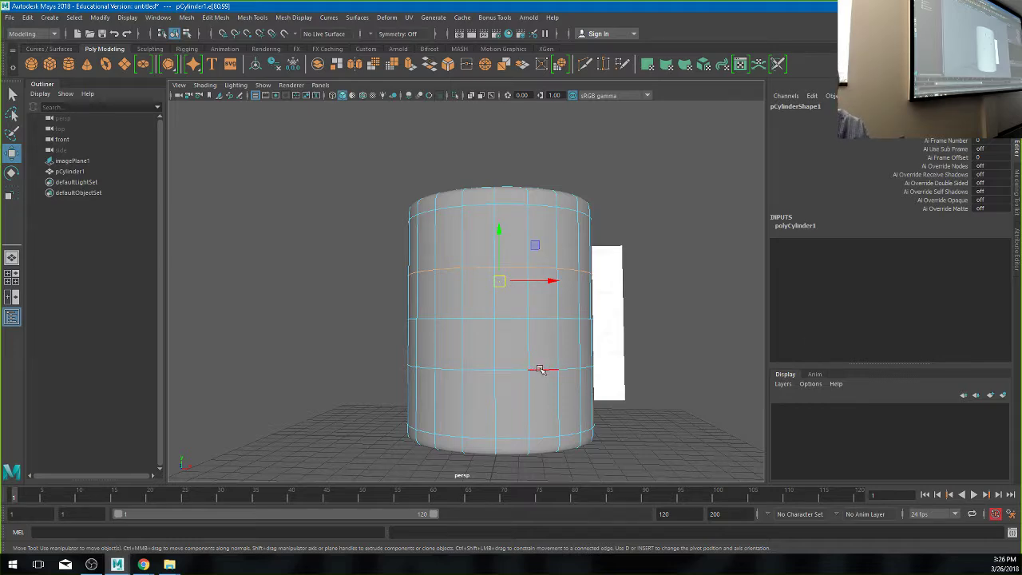
pyautogui.press('space')
# - Zoom the front view, select the cylinder's top edge loop, and maximize the front panel
pyautogui.scroll(5, 317, 406)
pyautogui.scroll(-5, 317, 407)
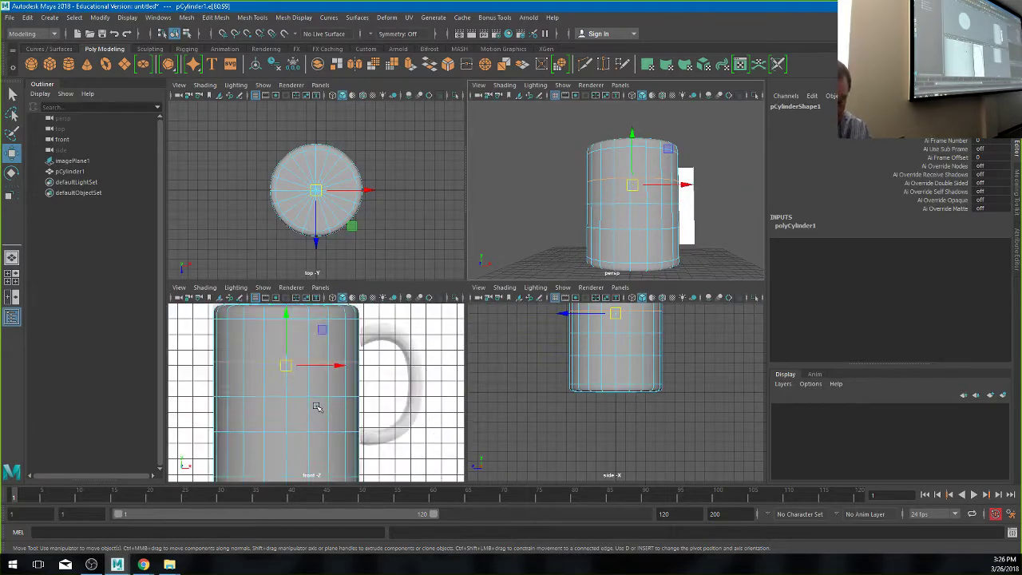
pyautogui.scroll(2, 351, 407)
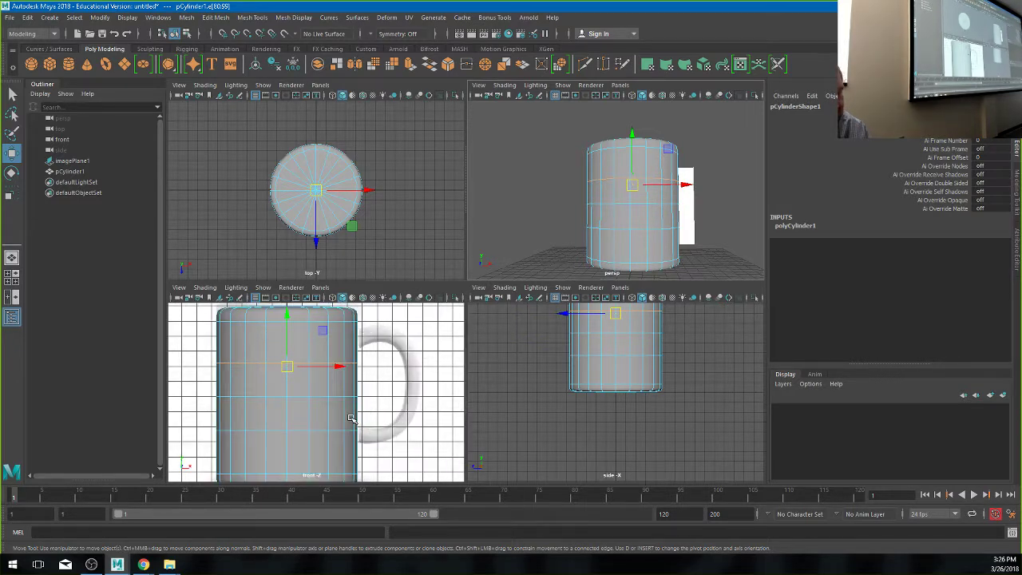
pyautogui.click(307, 366)
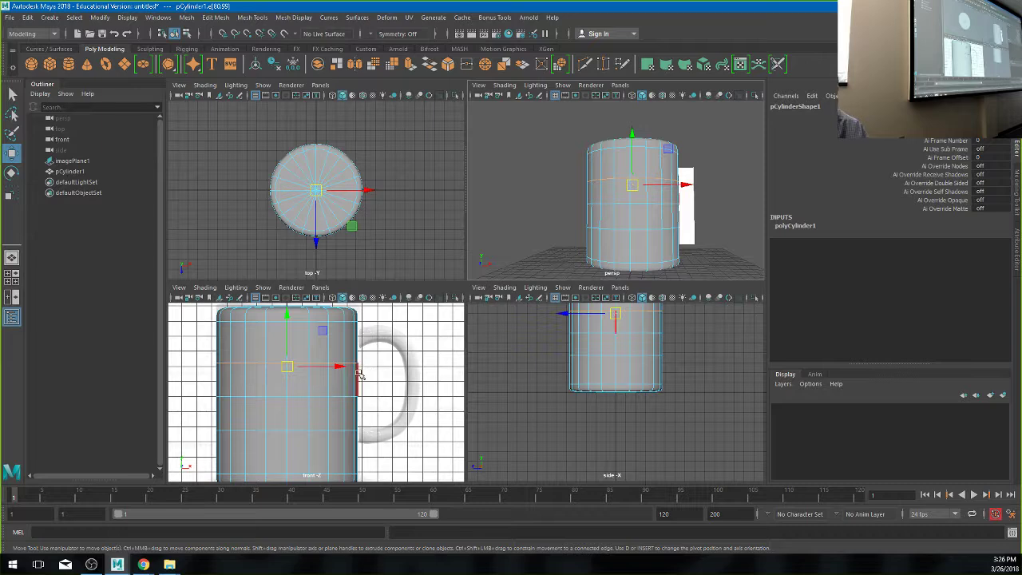
pyautogui.doubleClick(320, 314)
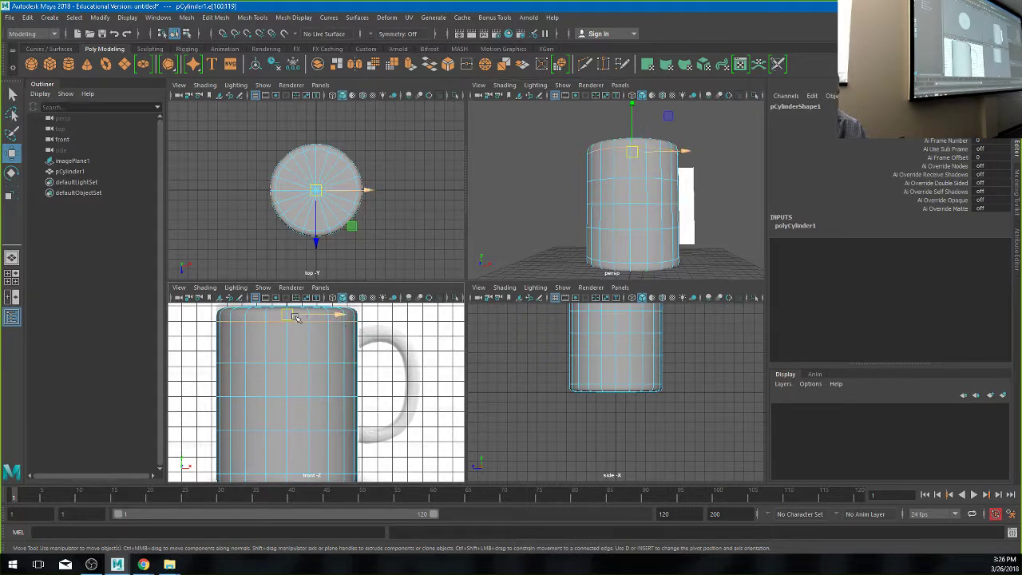
pyautogui.press('space')
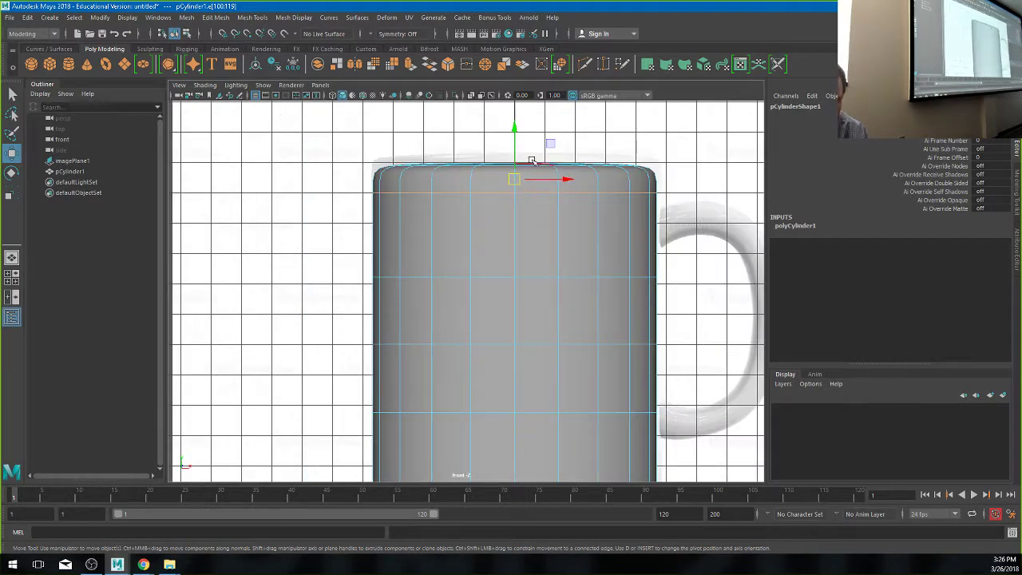
# - Move the top edge loop onto the mug rim, toggling smooth preview to check the fit
pyautogui.moveTo(515, 148); pyautogui.dragTo(520, 270)
pyautogui.press('1')
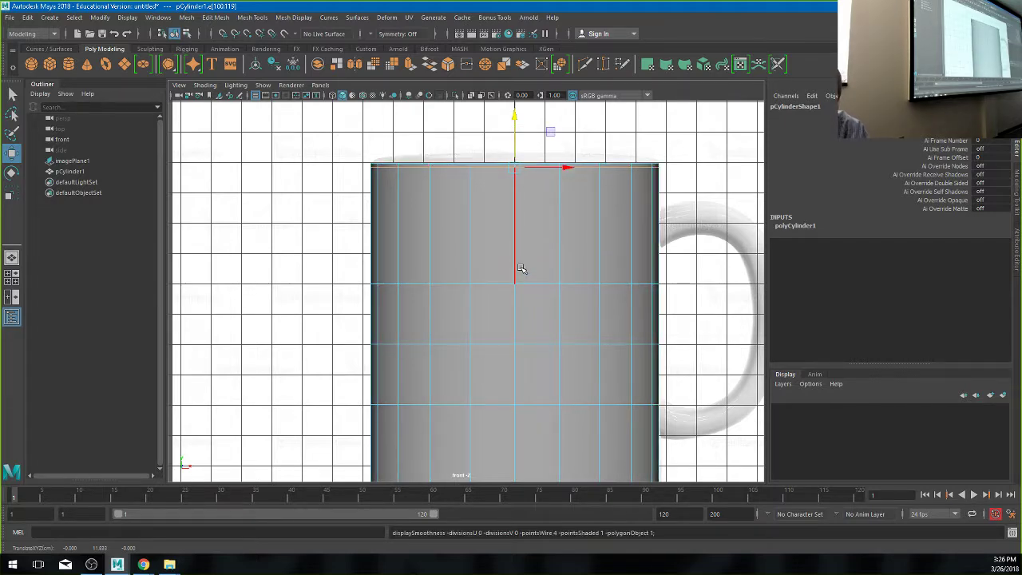
pyautogui.press('3')
pyautogui.scroll(-3, 559, 320)
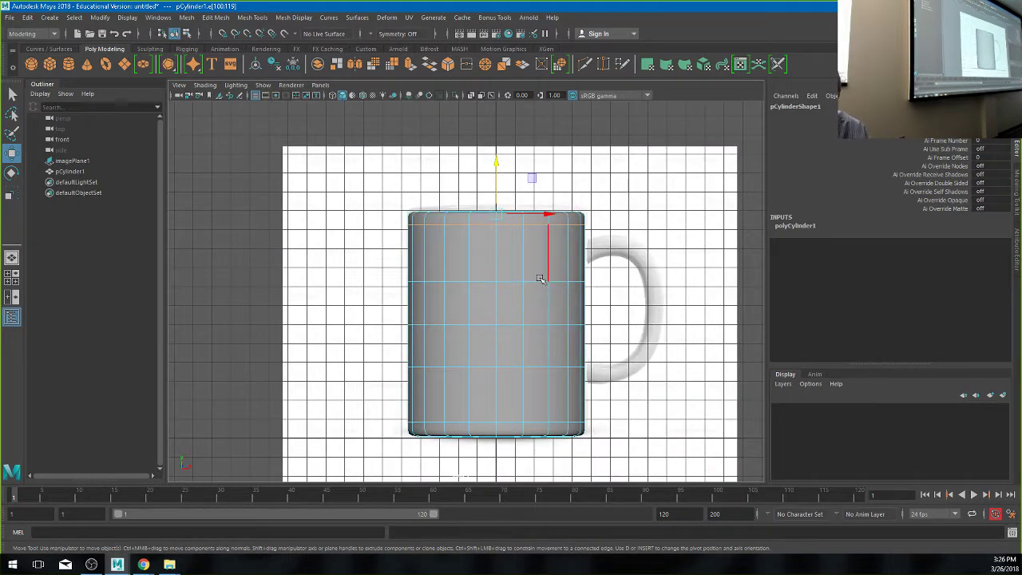
# - Reposition the middle edge loops: lower two down the body and raise one higher
pyautogui.doubleClick(535, 364)
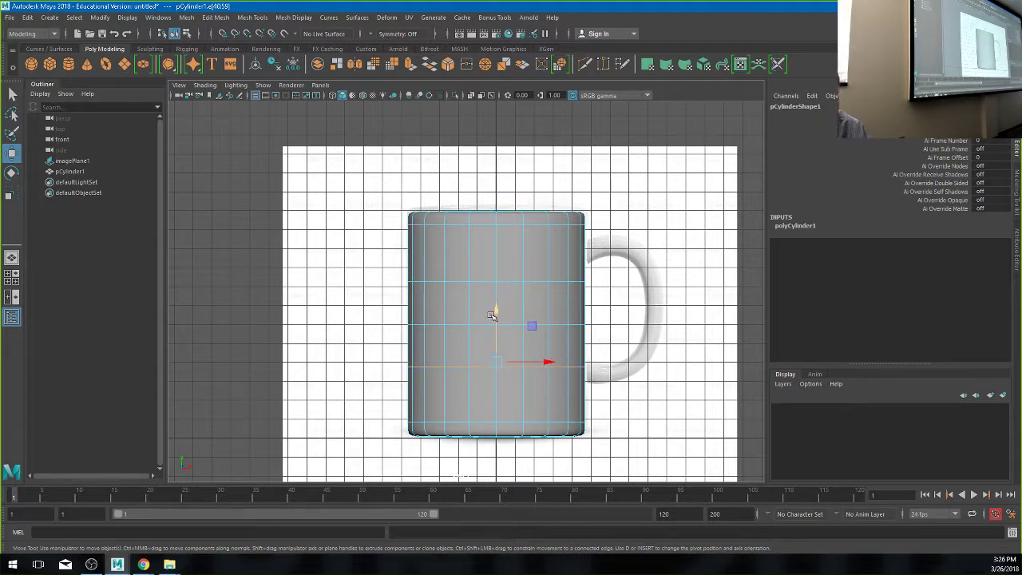
pyautogui.moveTo(492, 316); pyautogui.dragTo(495, 350)
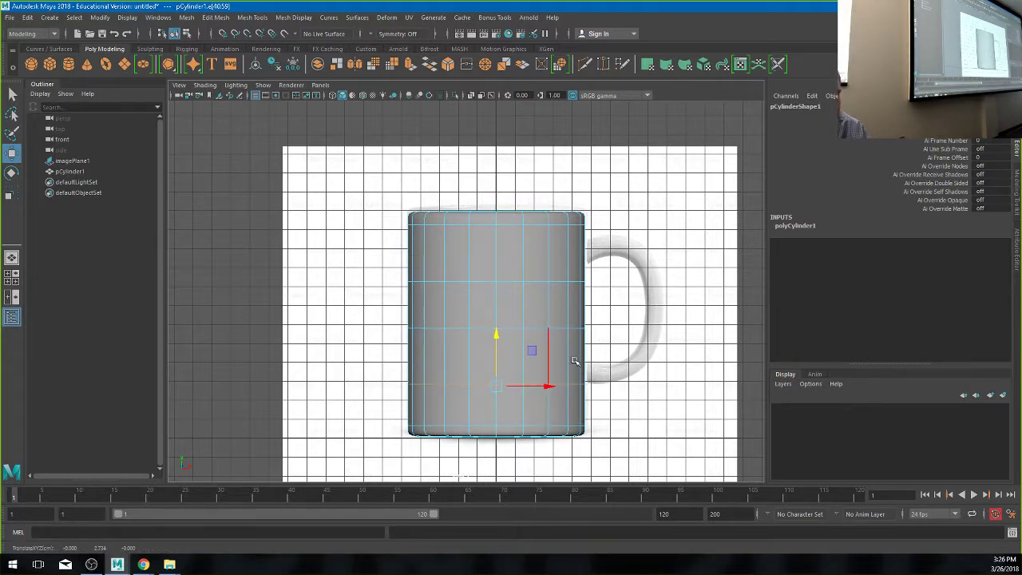
pyautogui.doubleClick(478, 327)
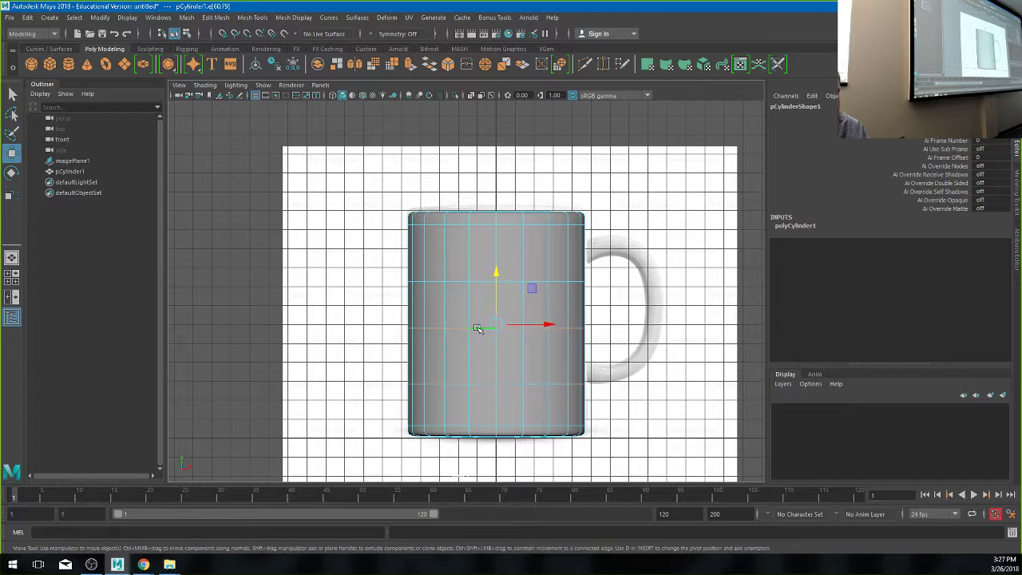
pyautogui.moveTo(495, 305); pyautogui.dragTo(495, 345)
pyautogui.press('1')
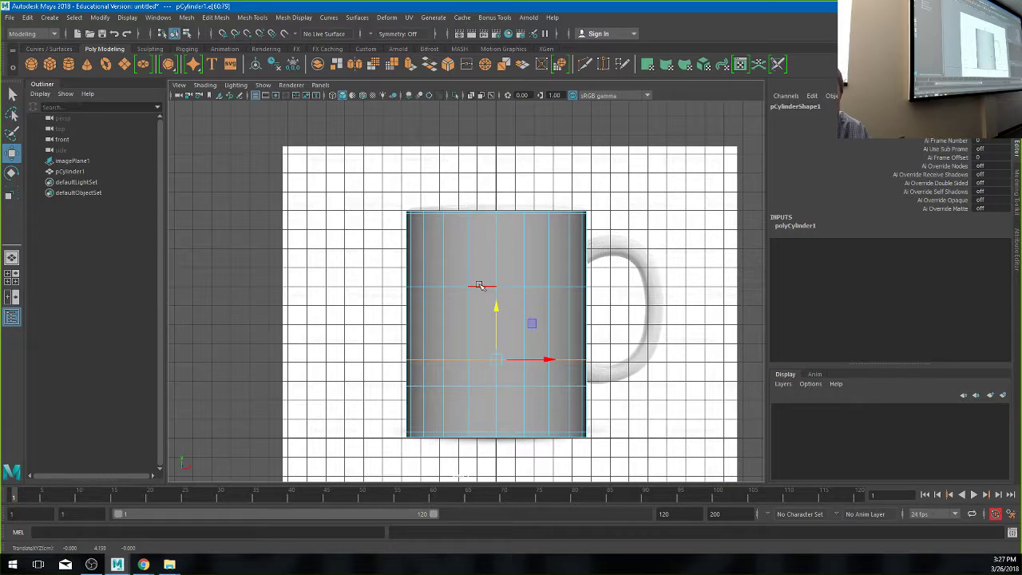
pyautogui.click(479, 285)
pyautogui.moveTo(496, 268); pyautogui.dragTo(500, 213)
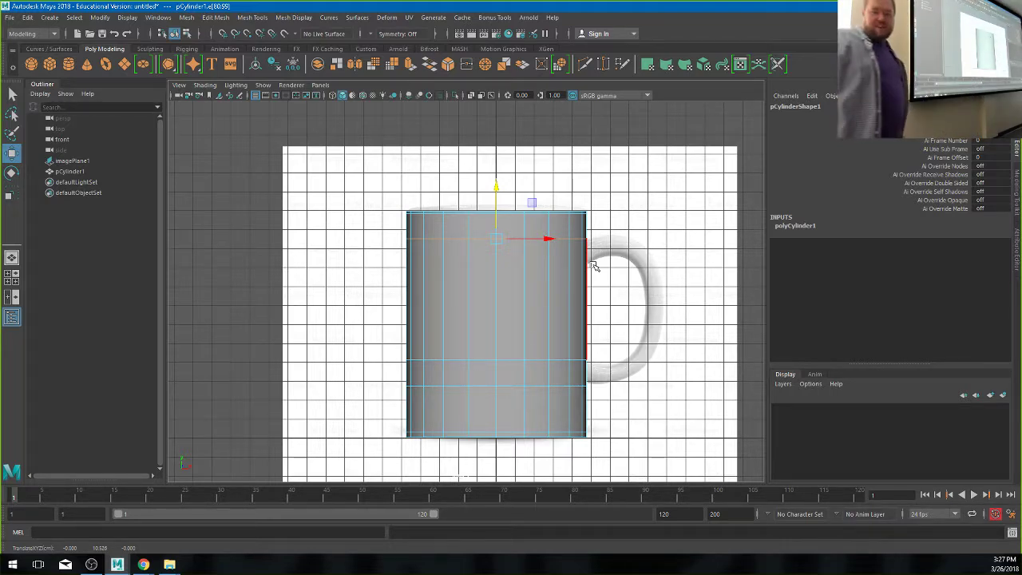
# - Insert a new horizontal edge loop (polySplitRing1) across the cylinder's upper body
pyautogui.click(252, 18)
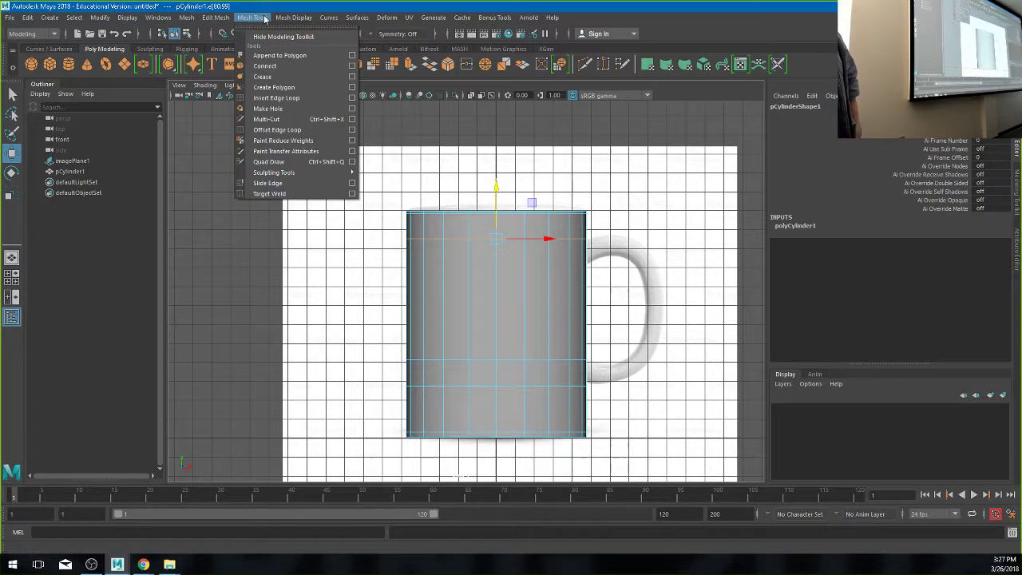
pyautogui.click(277, 98)
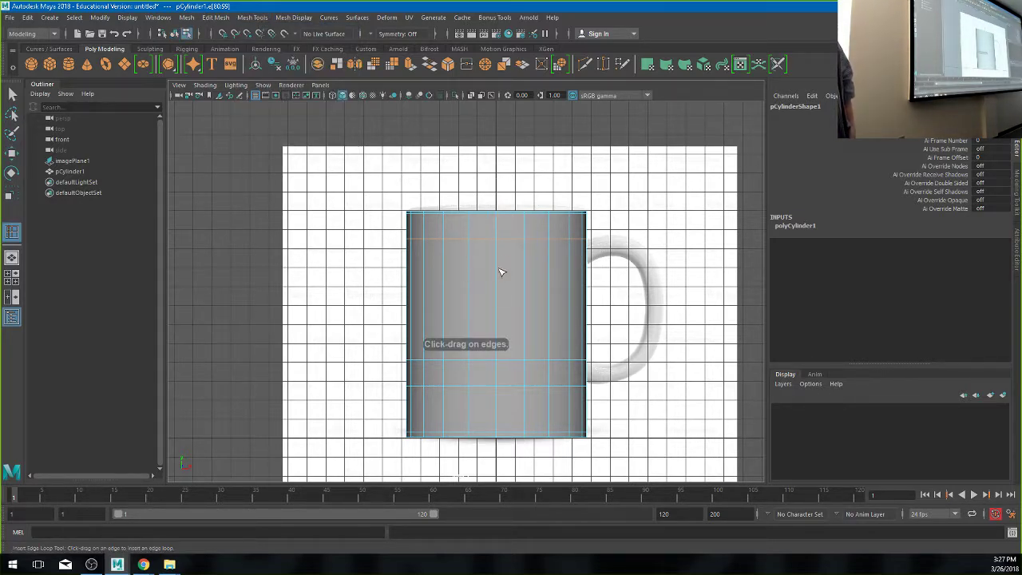
pyautogui.moveTo(500, 274); pyautogui.dragTo(498, 274)
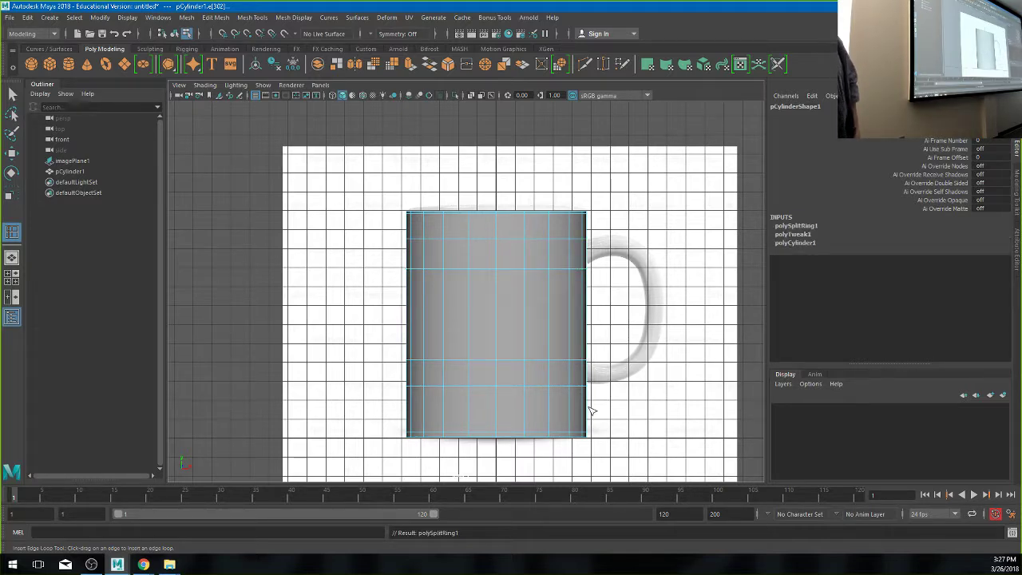
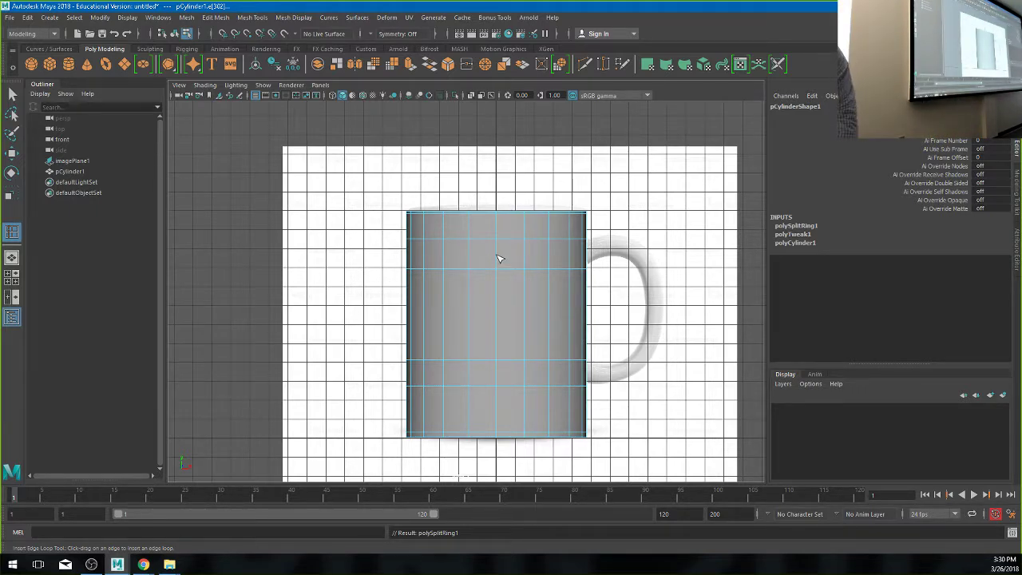
# - Deselect, pick an edge near the mug's top-left, and hide the viewport grid
pyautogui.press('w')
pyautogui.click(557, 154)
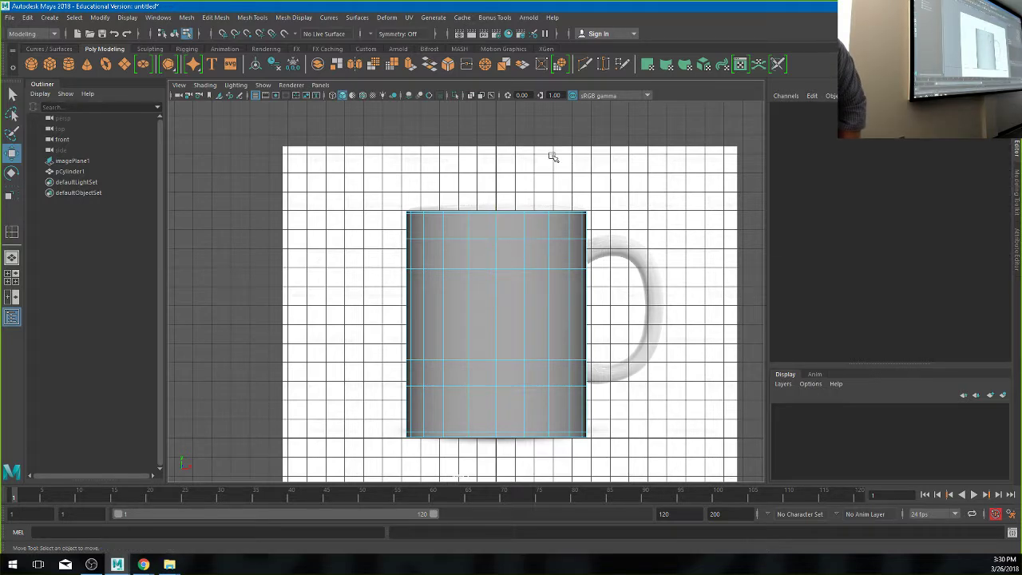
pyautogui.click(423, 228)
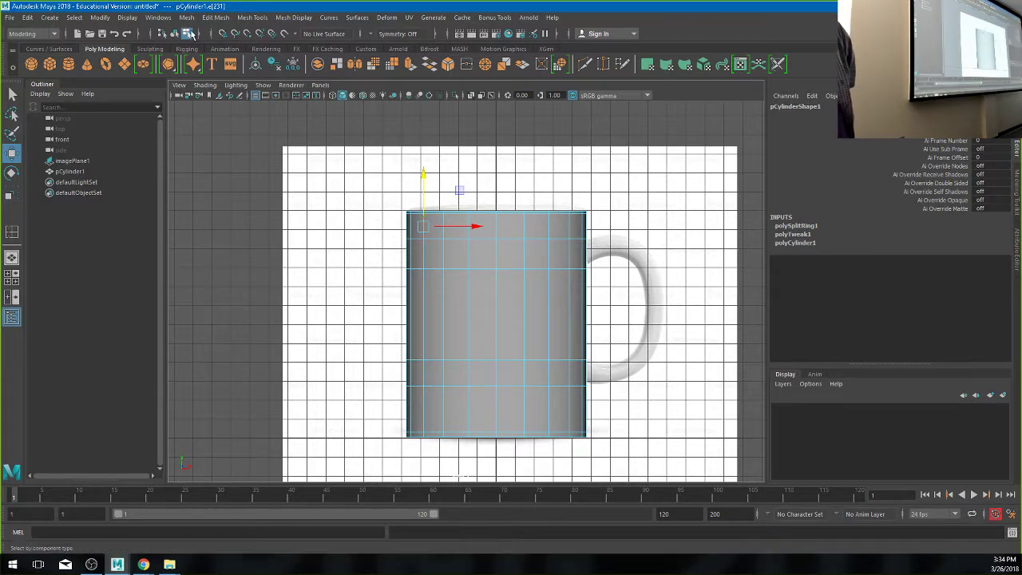
pyautogui.click(255, 96)
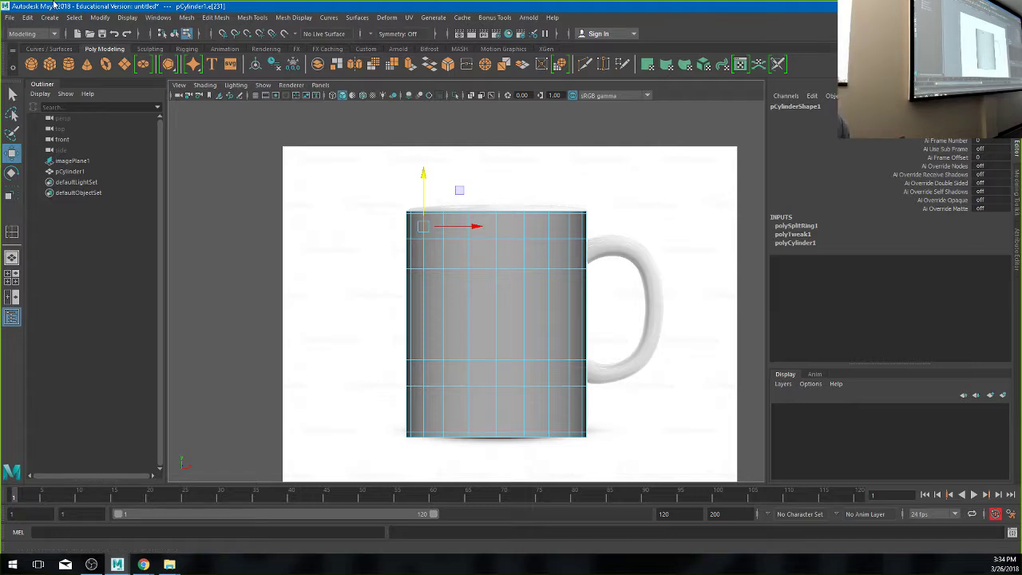
# - Insert a horizontal edge loop across the middle of the mug cylinder with Insert Edge Loop
pyautogui.click(252, 17)
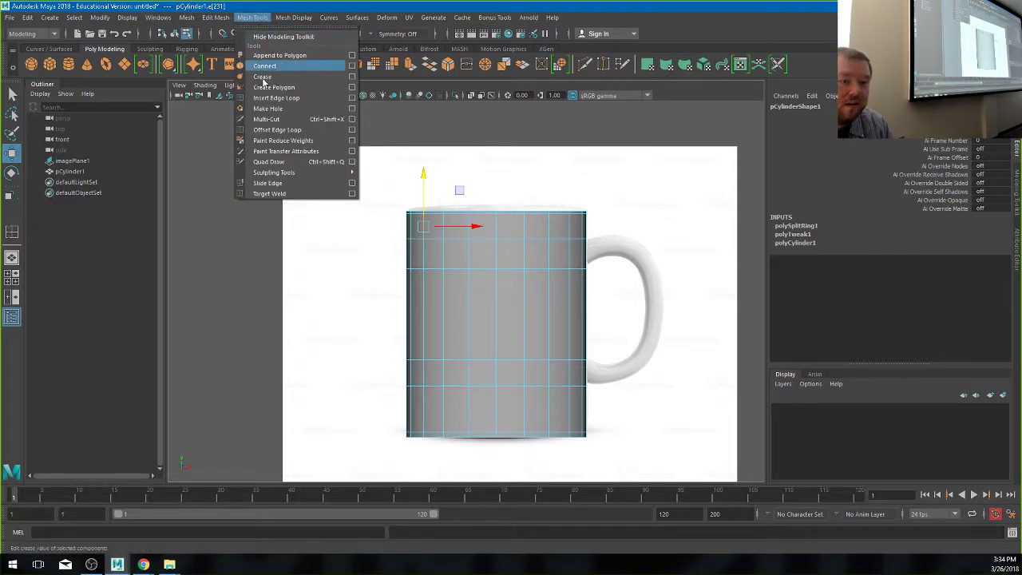
pyautogui.click(276, 97)
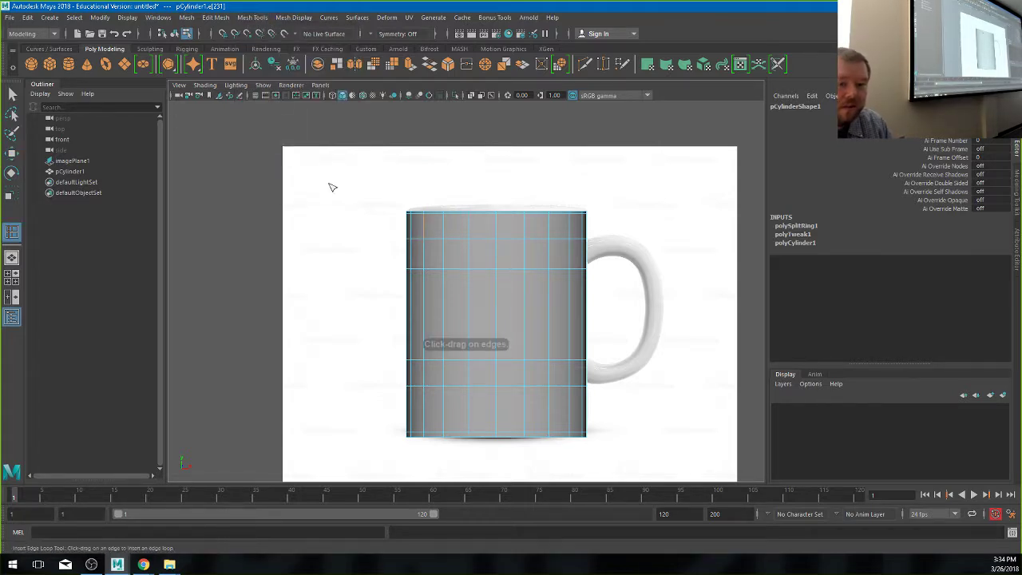
pyautogui.click(425, 315)
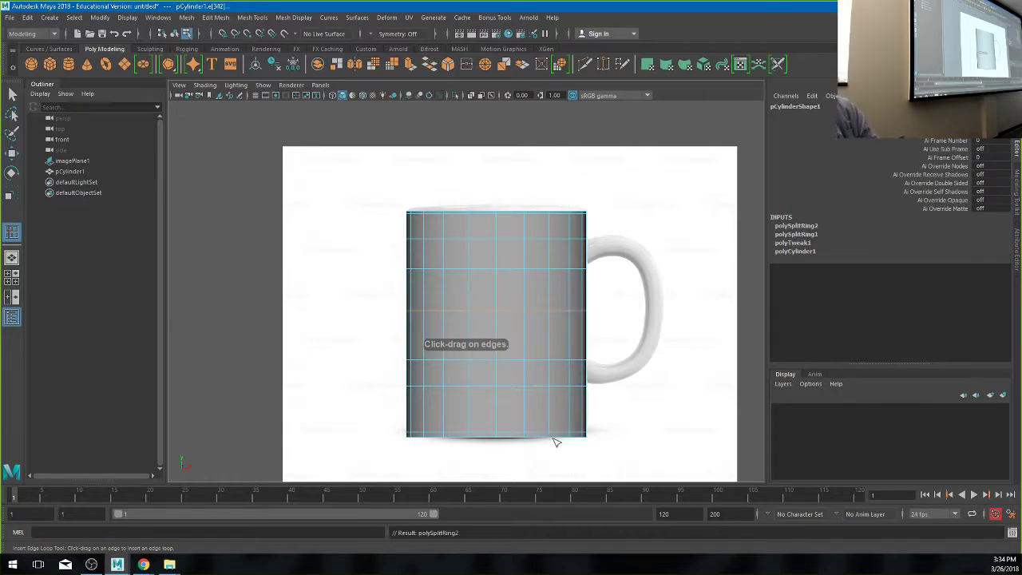
pyautogui.press('w')
pyautogui.click(651, 228)
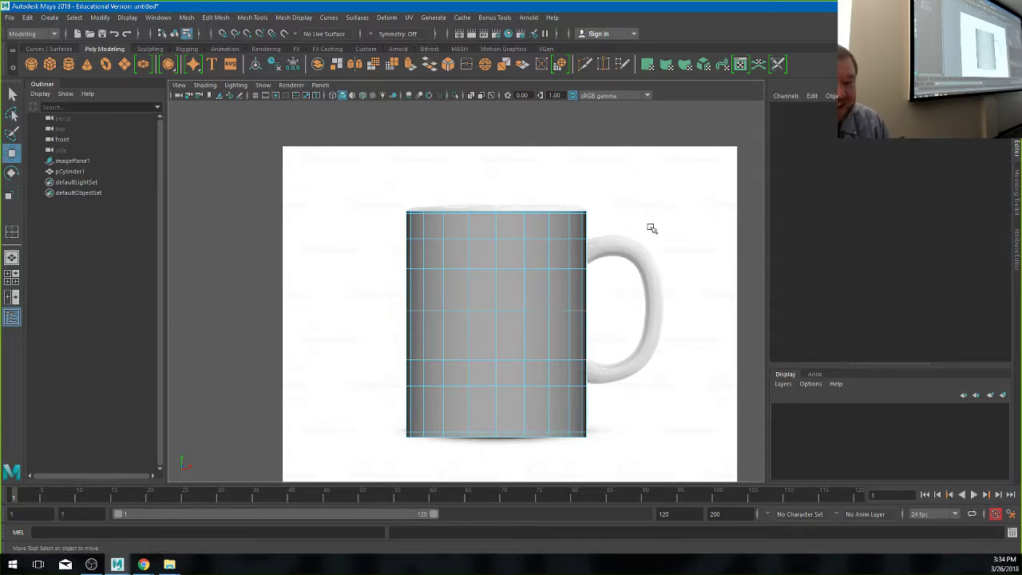
pyautogui.click(479, 310)
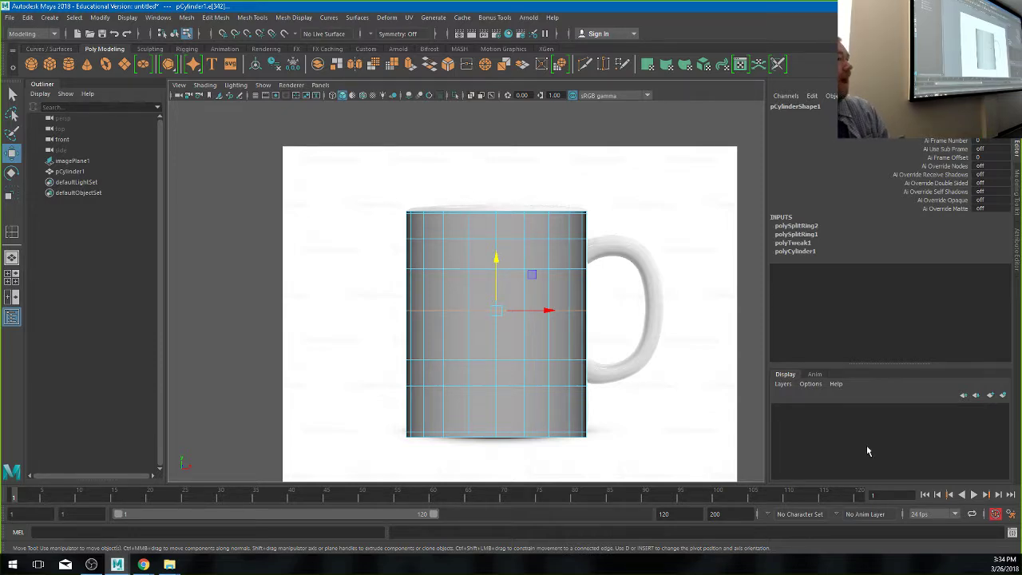
pyautogui.hotkey('ctrl', 'z')
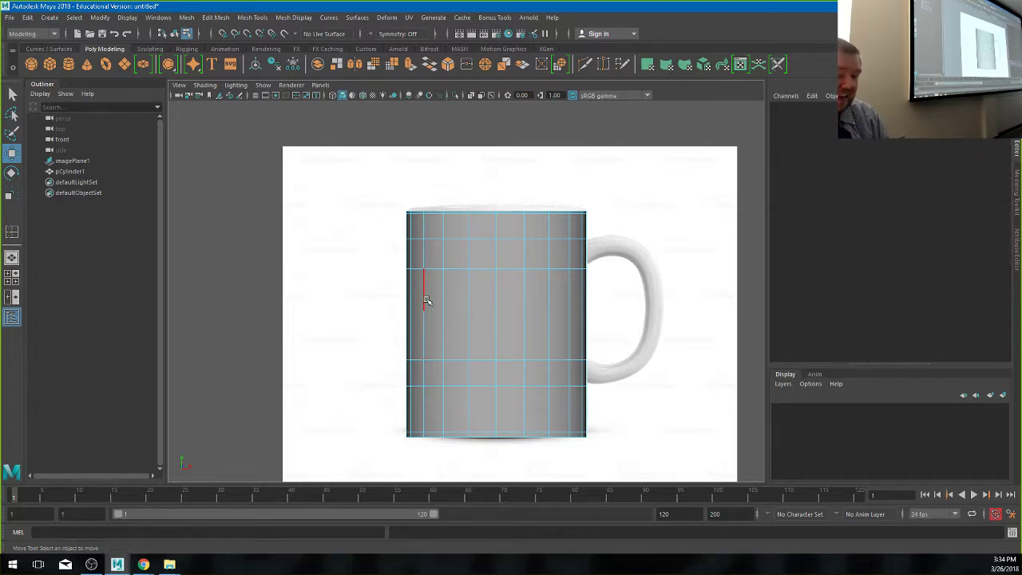
# - Select the middle edge loop and delete it from the cylinder
pyautogui.moveTo(424, 292); pyautogui.dragTo(377, 271, button='right')
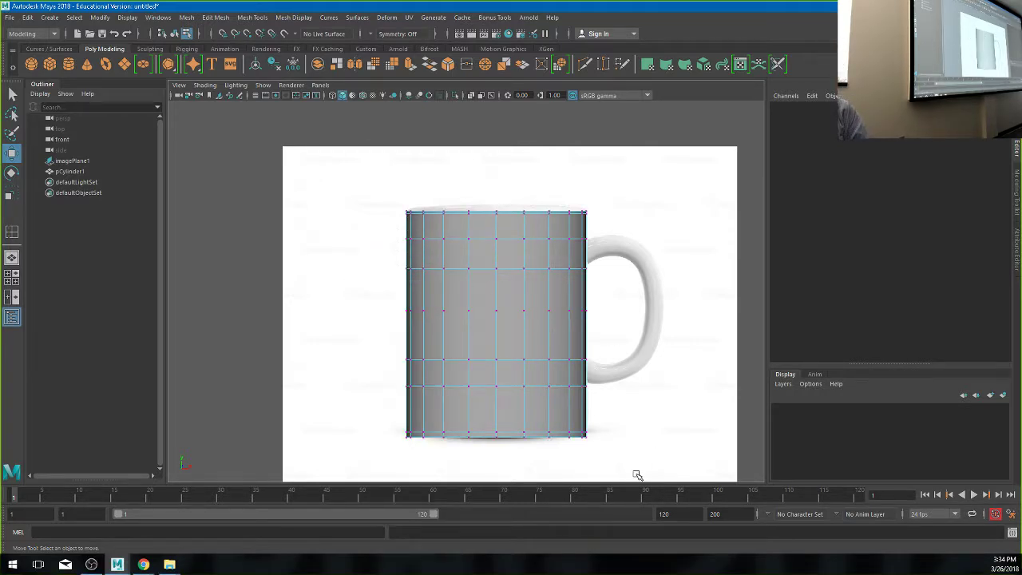
pyautogui.hotkey('ctrl', 'z')
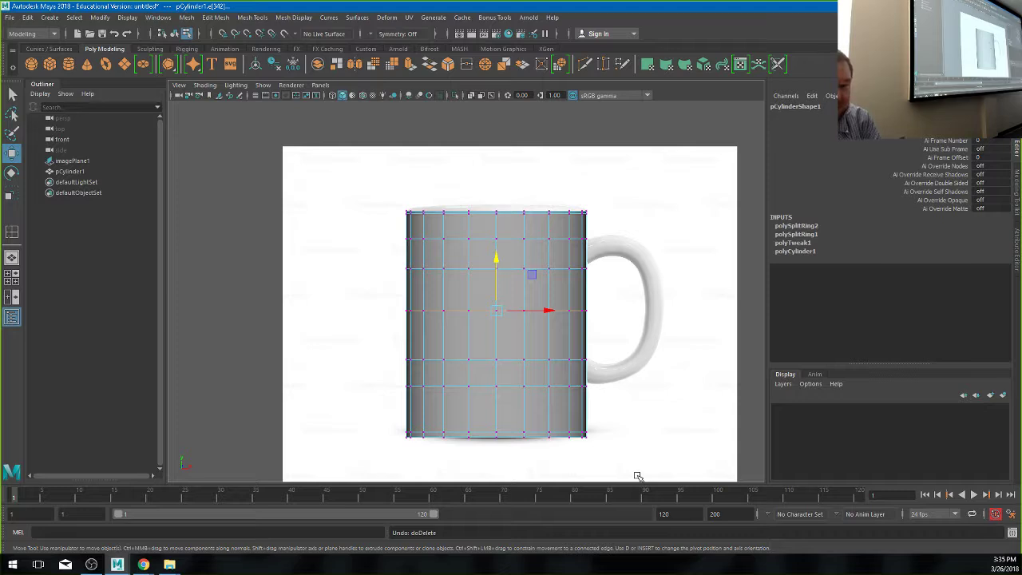
pyautogui.press('Delete')
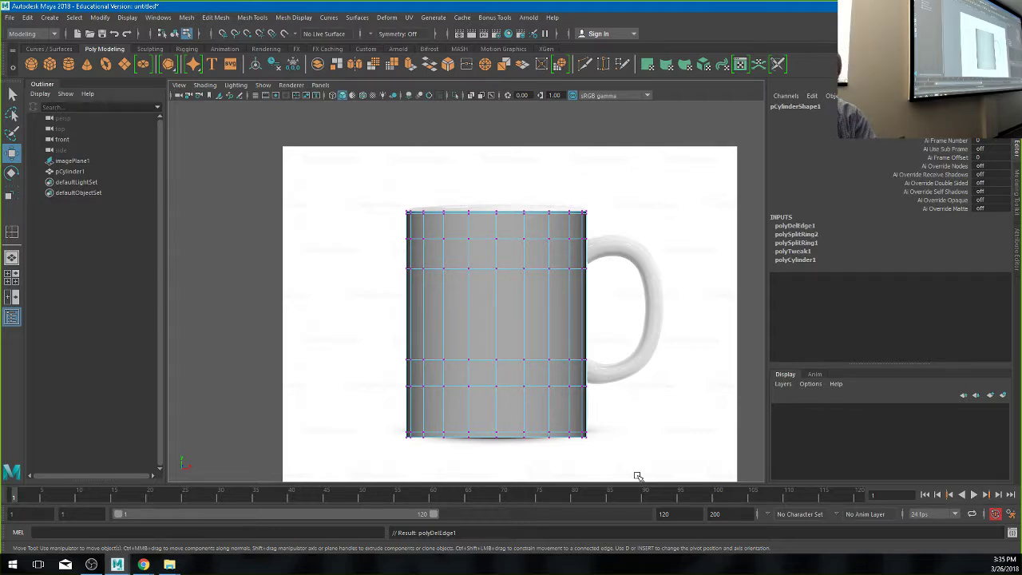
# - Return to edge mode and select an edge on the mug's upper left
pyautogui.moveTo(547, 310); pyautogui.dragTo(605, 245, button='right')
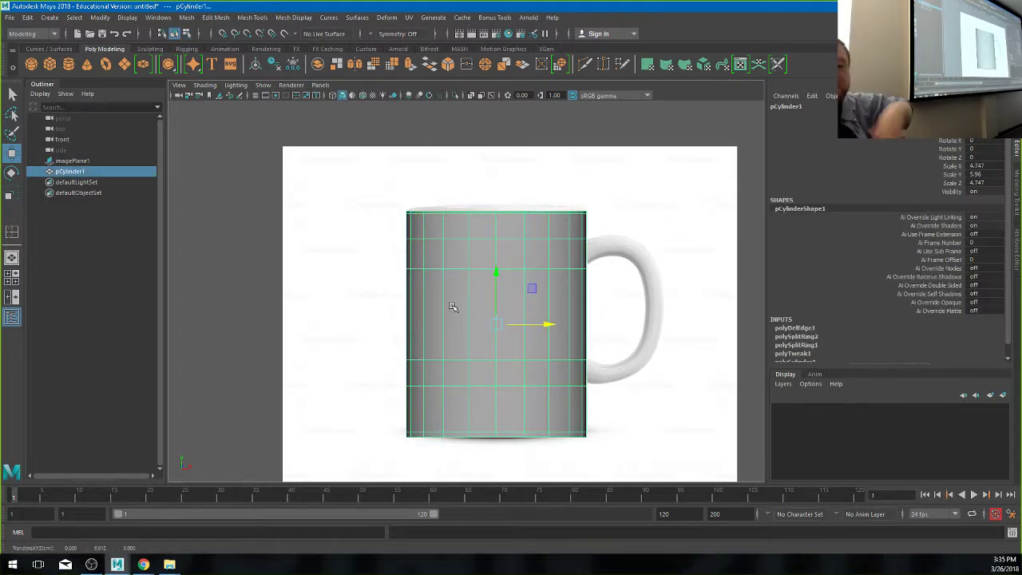
pyautogui.moveTo(453, 307); pyautogui.dragTo(451, 239, button='right')
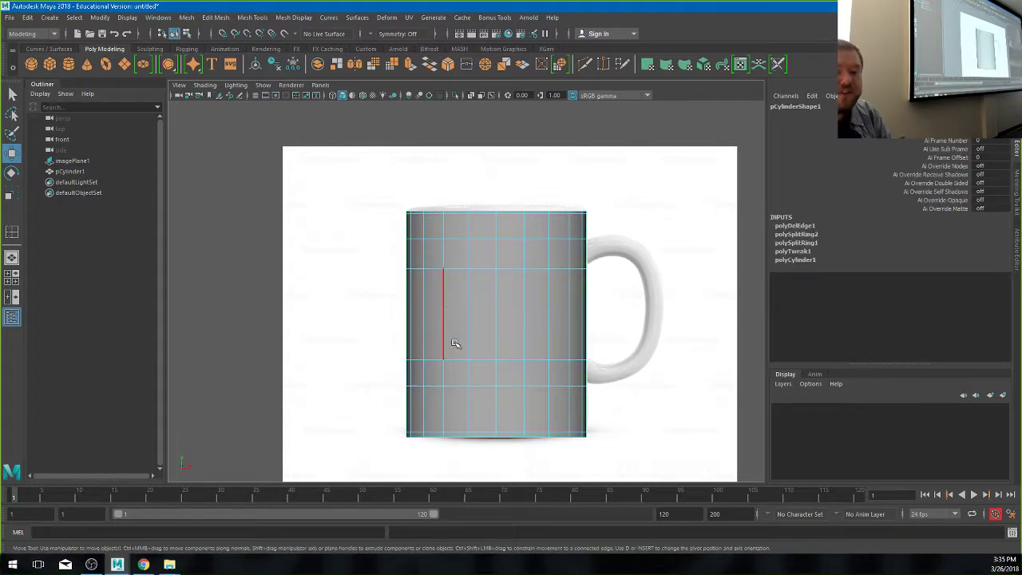
pyautogui.click(424, 252)
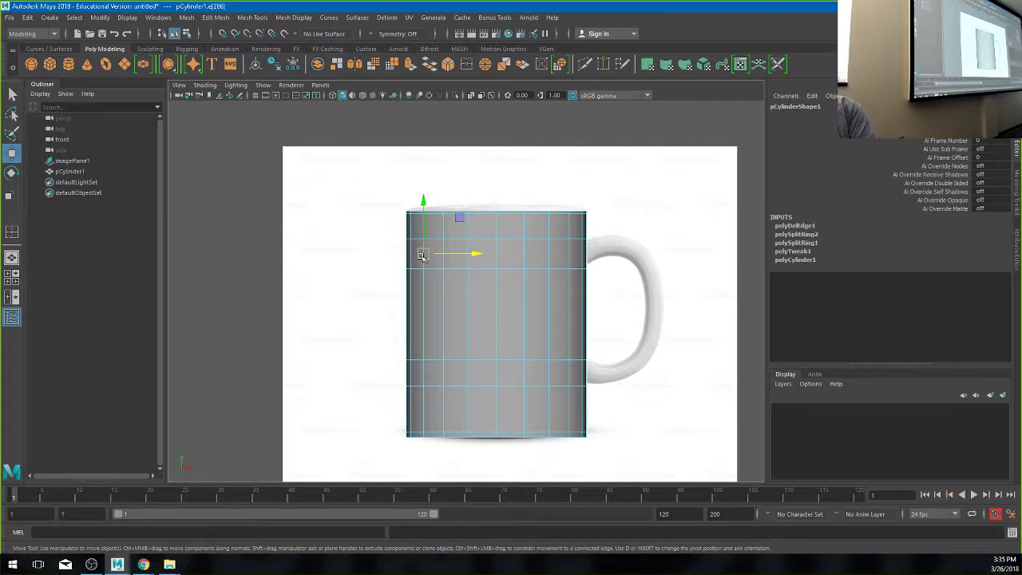
# - Try pulling the upper-left vertices outward with soft selection, then undo and turn soft selection off
pyautogui.press('b')
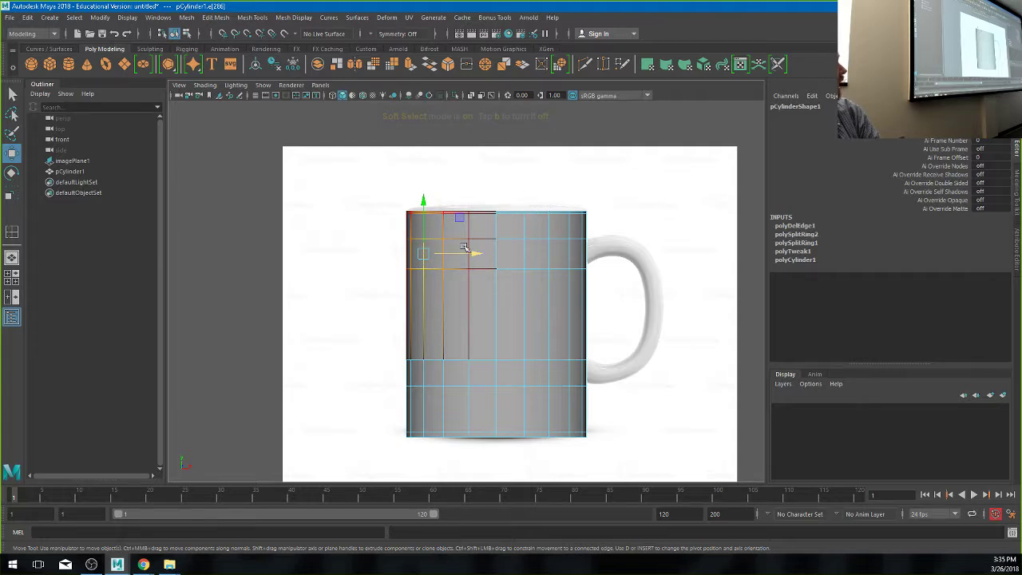
pyautogui.moveTo(423, 253); pyautogui.dragTo(287, 247)
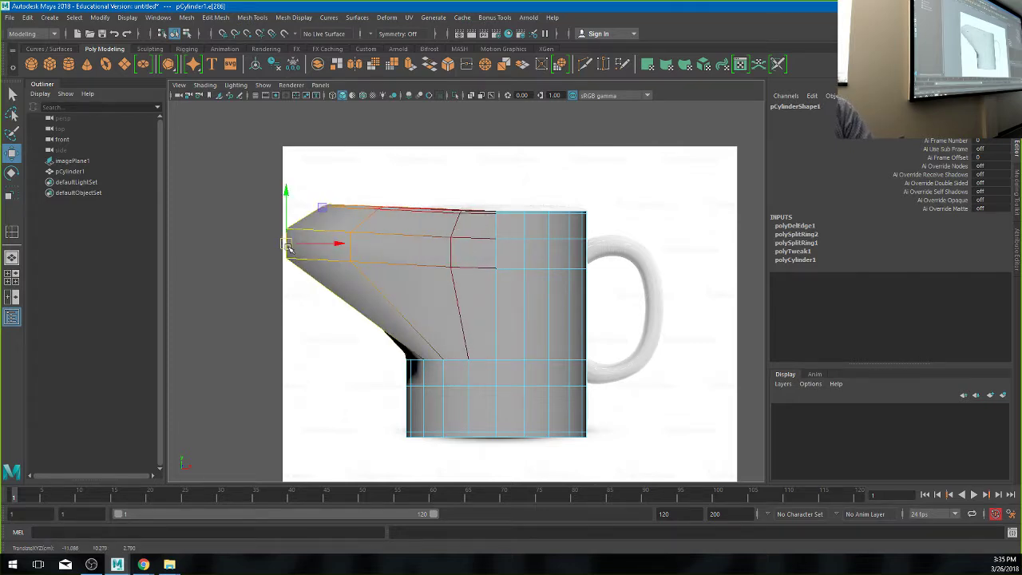
pyautogui.hotkey('ctrl', 'z')
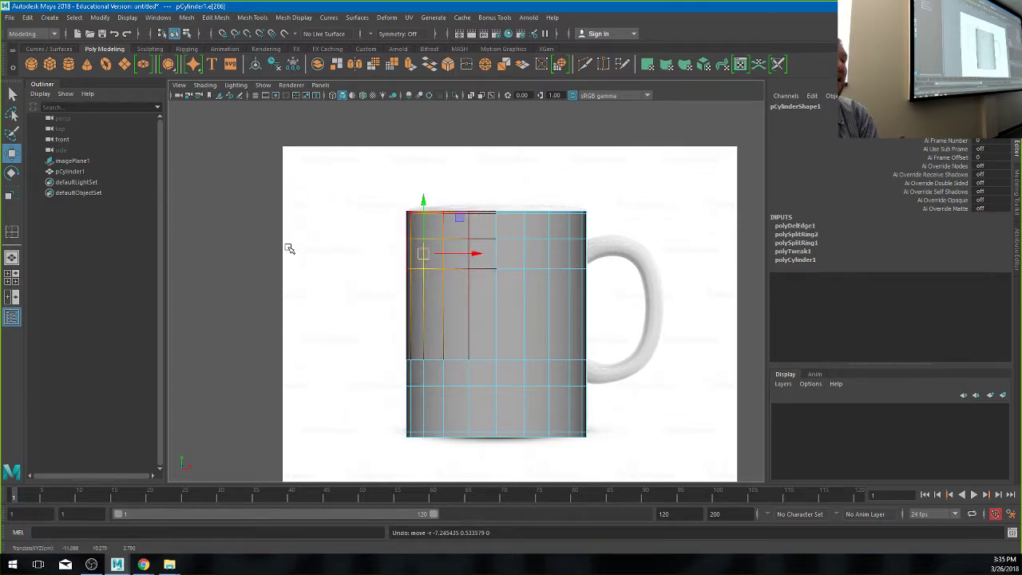
pyautogui.press('b')
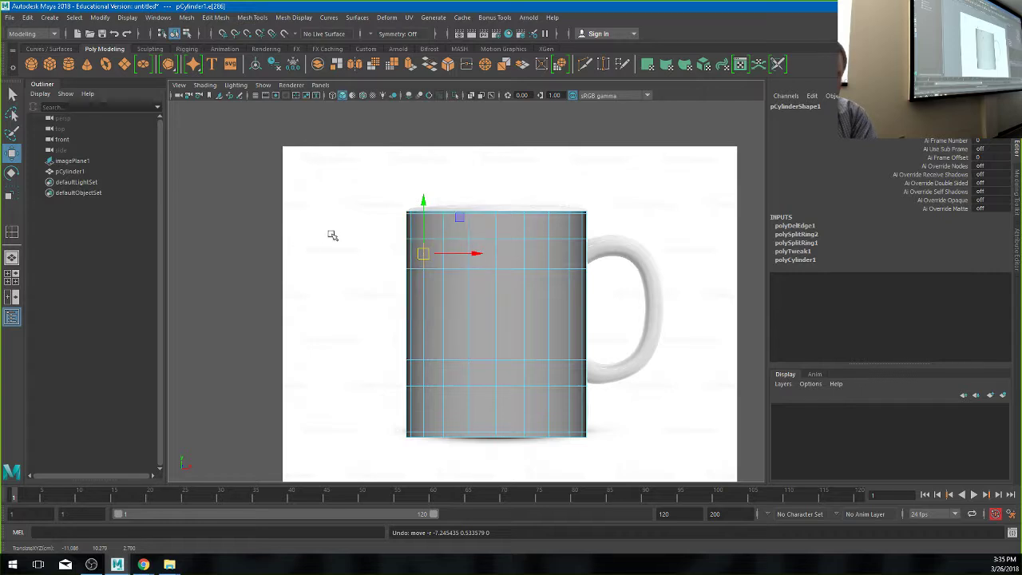
pyautogui.press('b')
pyautogui.press('b')
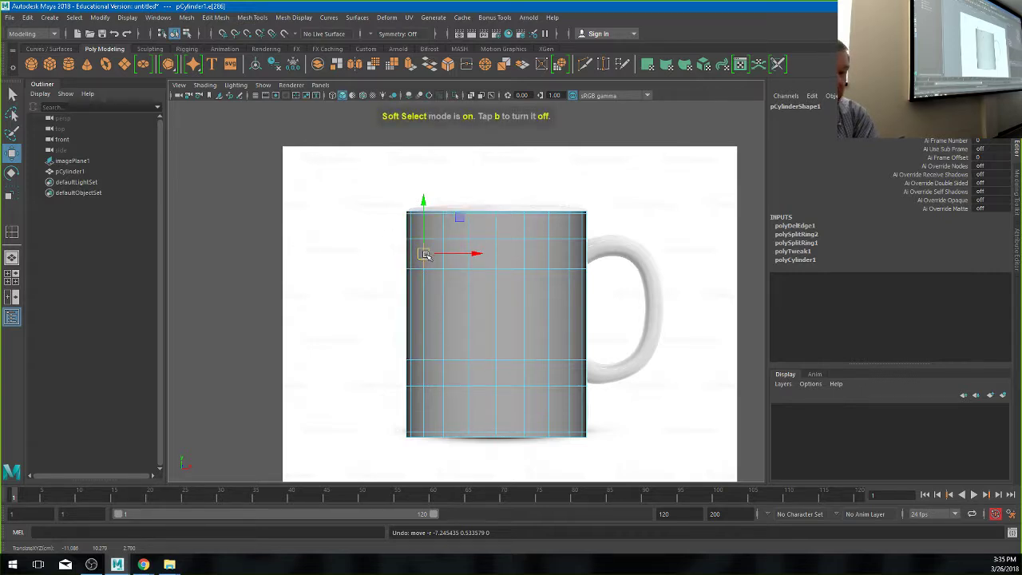
pyautogui.click(424, 254)
pyautogui.moveTo(424, 255); pyautogui.dragTo(526, 276)
pyautogui.moveTo(423, 254); pyautogui.dragTo(286, 201)
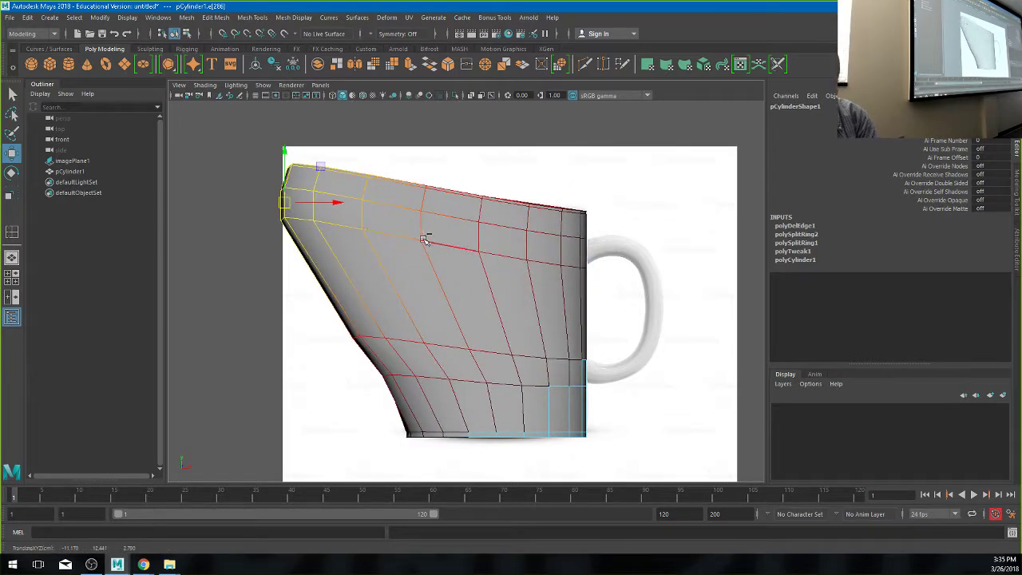
pyautogui.hotkey('ctrl', 'z')
pyautogui.press('1')
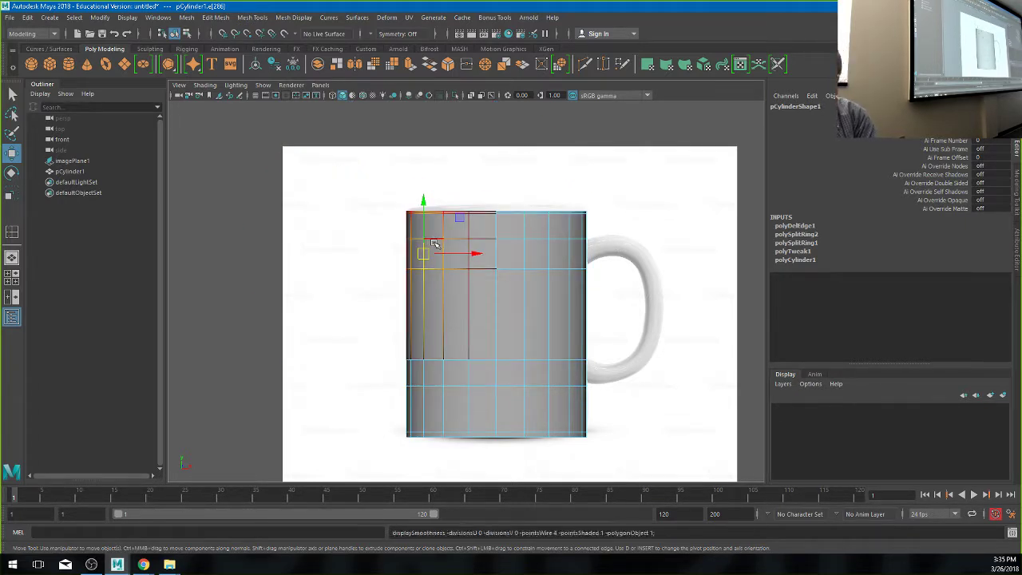
pyautogui.press('b')
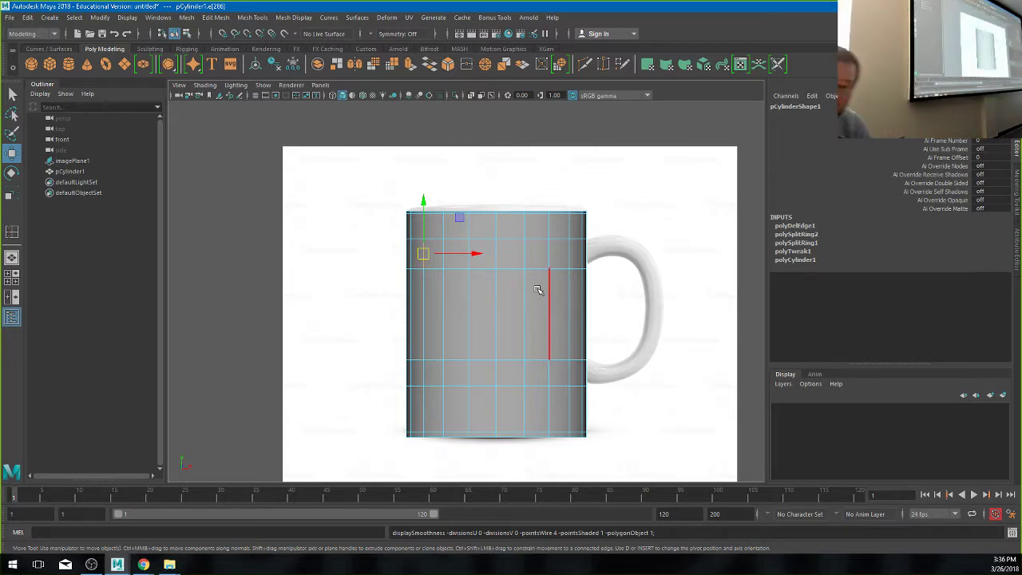
# - Switch to the four-view layout, maximize the perspective view, and orbit to look down on the cylinder
pyautogui.press('space')
pyautogui.keyDown('alt'); pyautogui.moveTo(606, 244); pyautogui.dragTo(598, 235); pyautogui.keyUp('alt')
pyautogui.press('space')
pyautogui.keyDown('alt'); pyautogui.moveTo(479, 275); pyautogui.dragTo(417, 298); pyautogui.keyUp('alt')
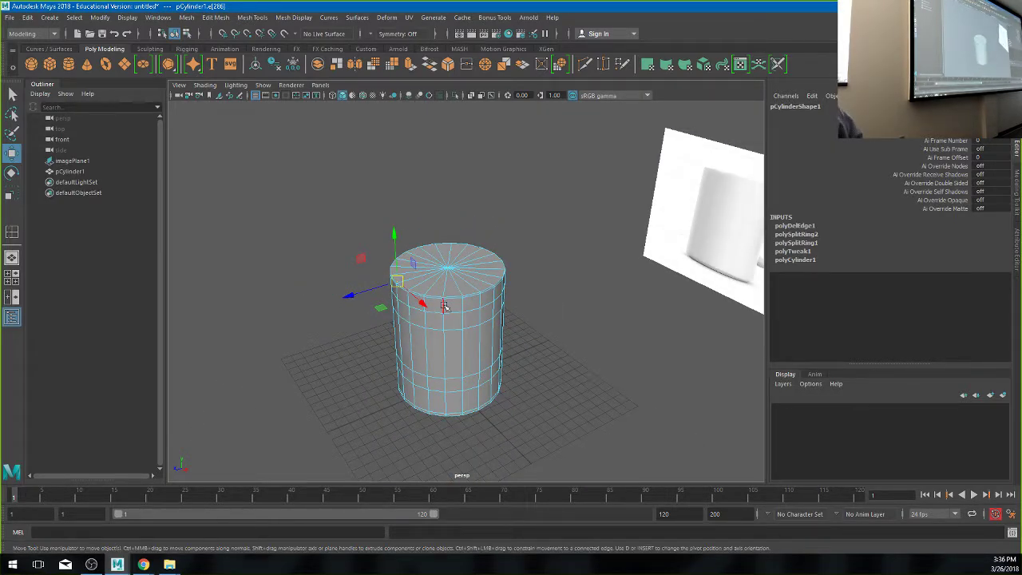
# - Zoom, orbit and dolly the perspective camera to frame the cylinder's top cap closely
pyautogui.scroll(5, 437, 280)
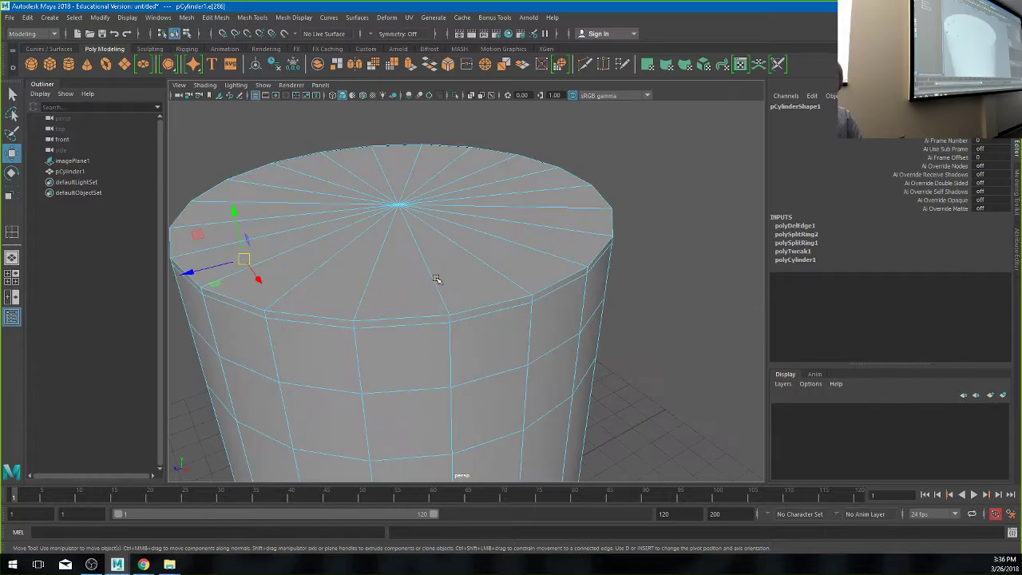
pyautogui.keyDown('alt'); pyautogui.moveTo(368, 278); pyautogui.dragTo(420, 285); pyautogui.keyUp('alt')
pyautogui.keyDown('alt'); pyautogui.moveTo(419, 285); pyautogui.dragTo(511, 290, button='right'); pyautogui.keyUp('alt')
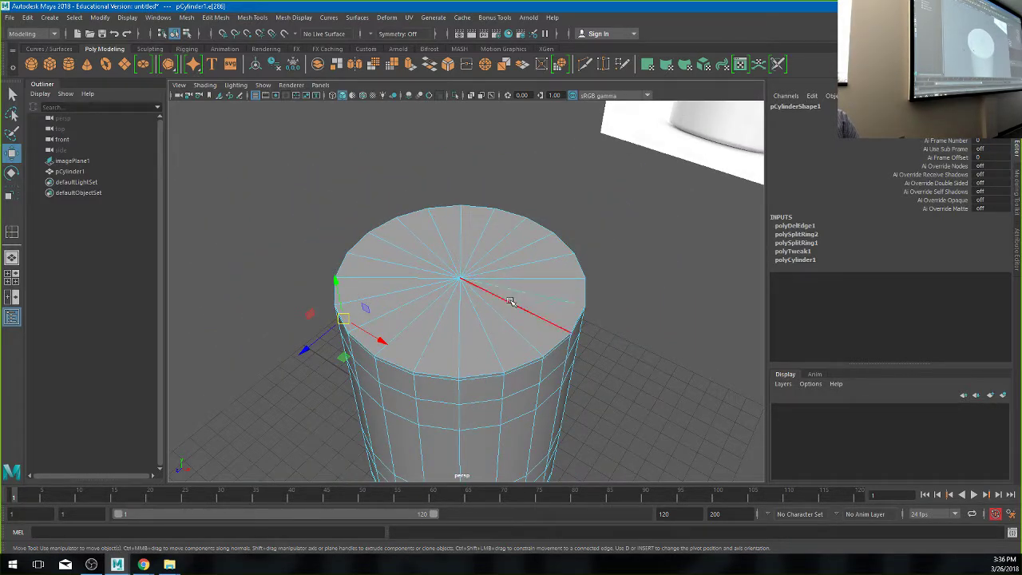
# - Switch to face mode and click-select wedge faces around the top cap
pyautogui.rightClick(477, 291)
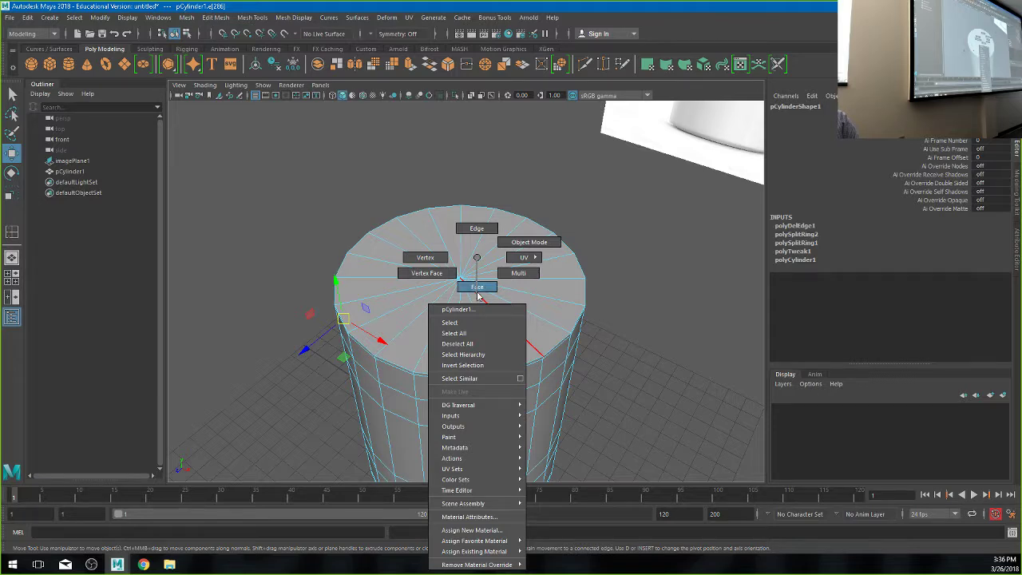
pyautogui.click(477, 289)
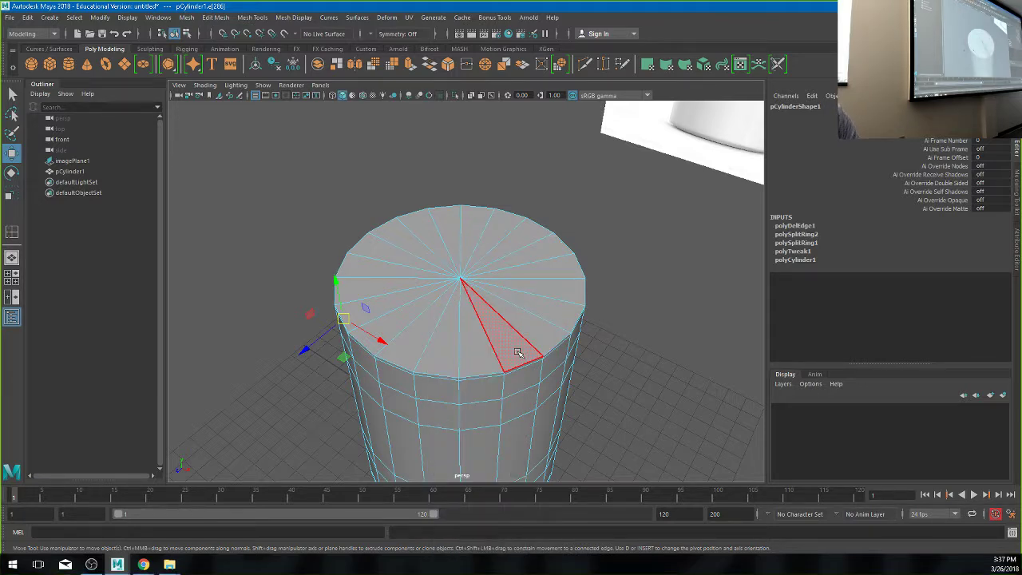
pyautogui.click(519, 351)
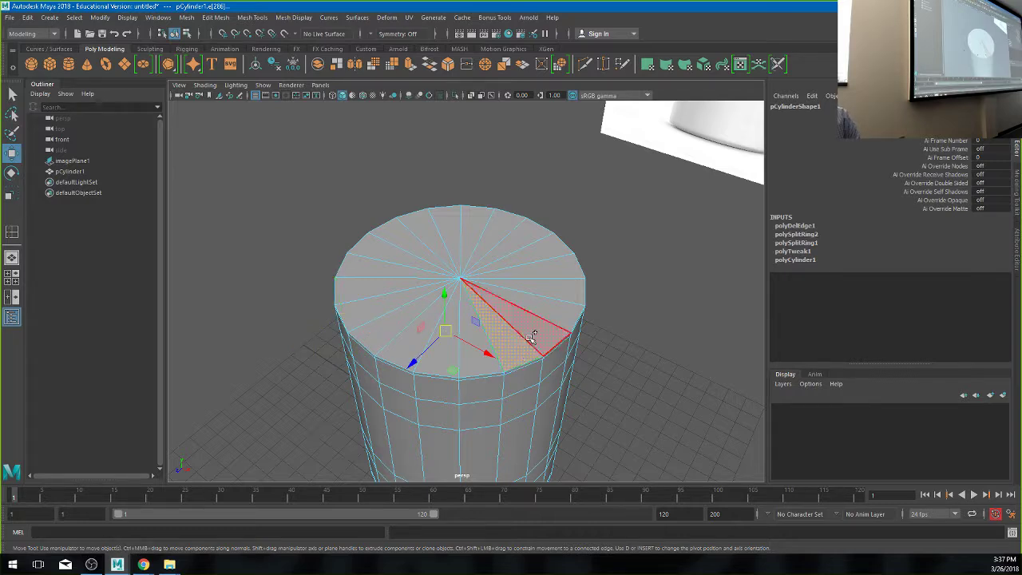
pyautogui.click(547, 311)
pyautogui.keyDown('shift'); pyautogui.click(559, 282); pyautogui.keyUp('shift')
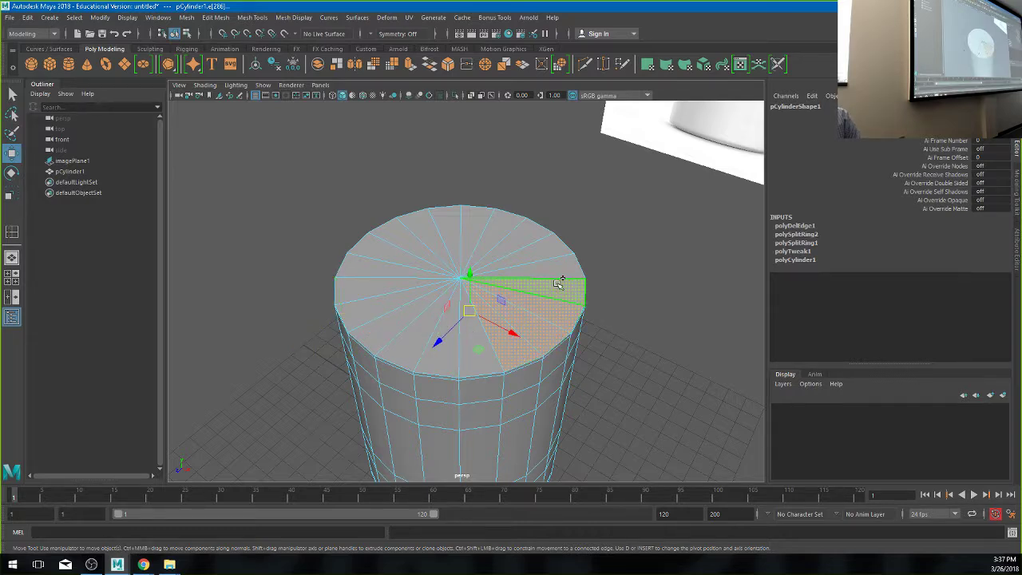
pyautogui.keyDown('shift'); pyautogui.click(546, 262); pyautogui.keyUp('shift')
pyautogui.keyDown('shift'); pyautogui.click(543, 240); pyautogui.keyUp('shift')
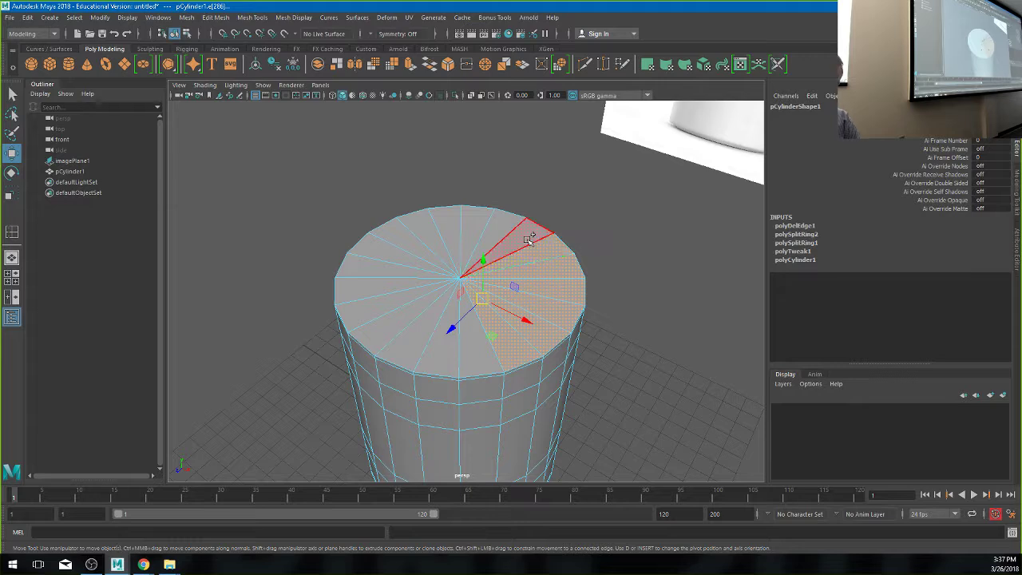
pyautogui.keyDown('shift'); pyautogui.click(529, 234); pyautogui.keyUp('shift')
pyautogui.keyDown('shift'); pyautogui.click(501, 228); pyautogui.keyUp('shift')
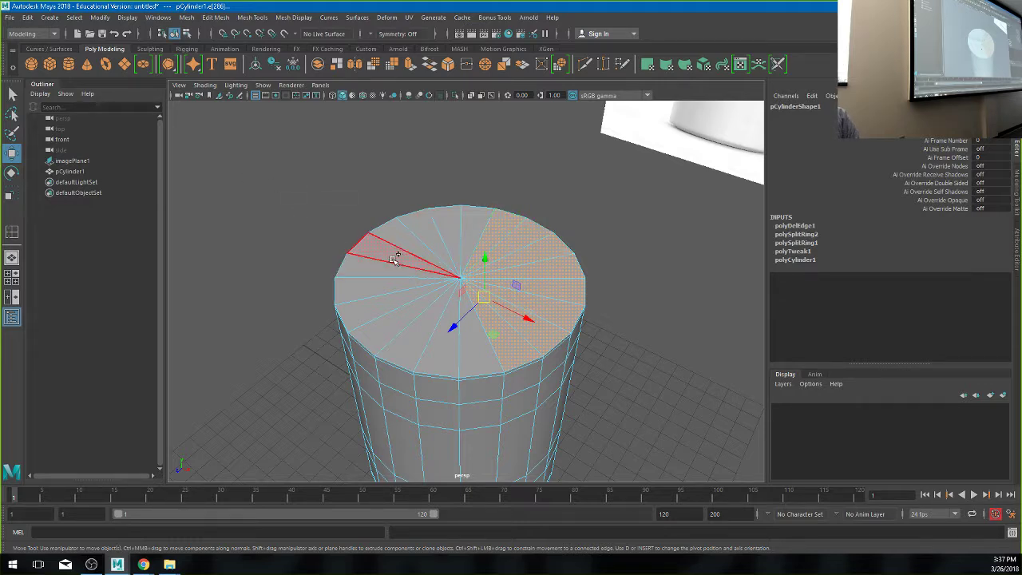
# - Marquee-select the whole top cap, orbit to check, and drop stray side faces
pyautogui.moveTo(397, 259); pyautogui.dragTo(488, 308)
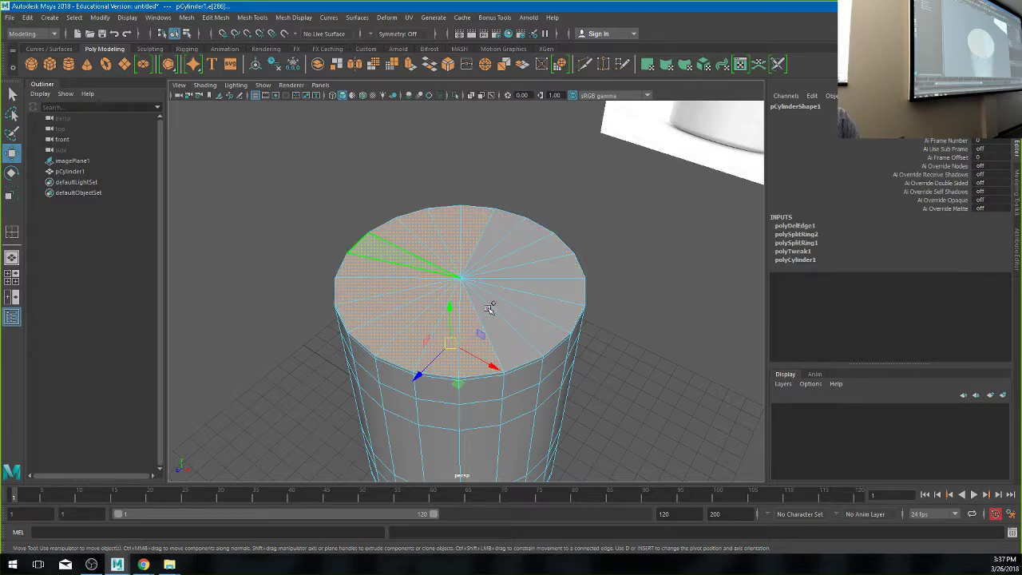
pyautogui.click(517, 182)
pyautogui.moveTo(415, 265); pyautogui.dragTo(449, 280)
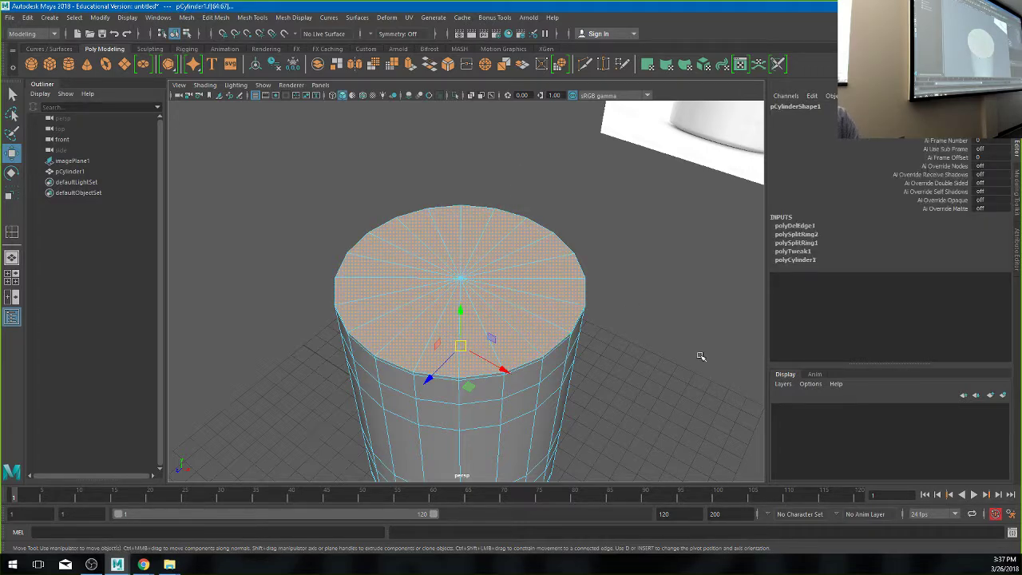
pyautogui.keyDown('alt'); pyautogui.moveTo(698, 356); pyautogui.dragTo(449, 284); pyautogui.keyUp('alt')
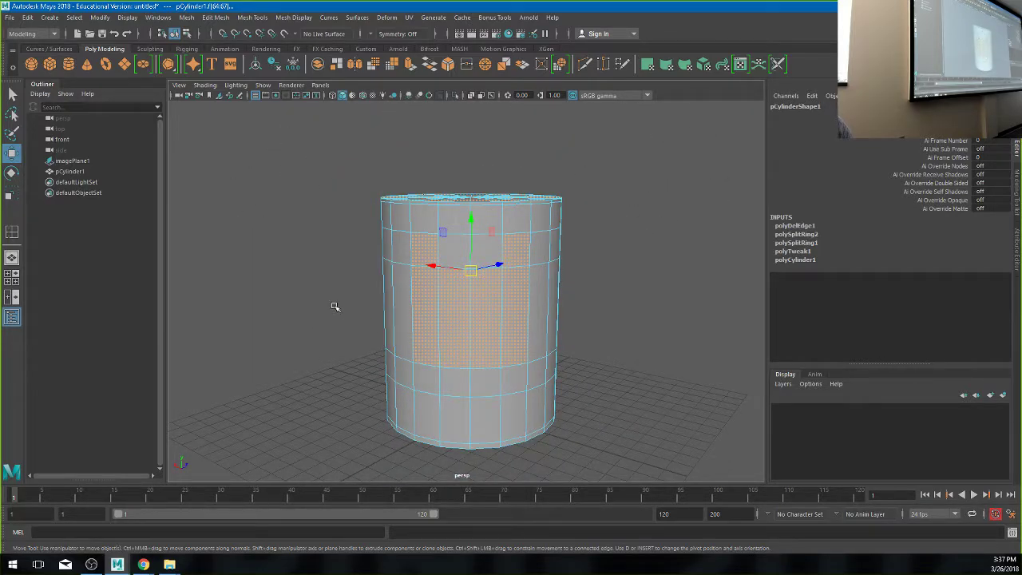
pyautogui.moveTo(301, 238); pyautogui.dragTo(662, 444)
pyautogui.keyDown('alt'); pyautogui.moveTo(554, 388); pyautogui.dragTo(660, 354); pyautogui.keyUp('alt')
pyautogui.keyDown('alt'); pyautogui.moveTo(659, 353); pyautogui.dragTo(580, 354, button='right'); pyautogui.keyUp('alt')
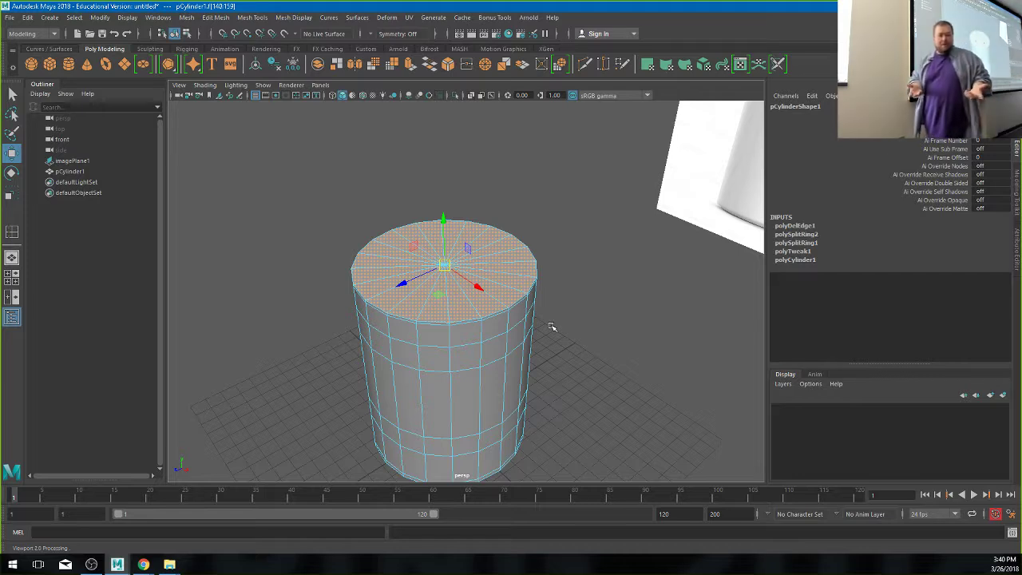
# - Test-scale the top cap faces, then undo the scaling
pyautogui.press('r')
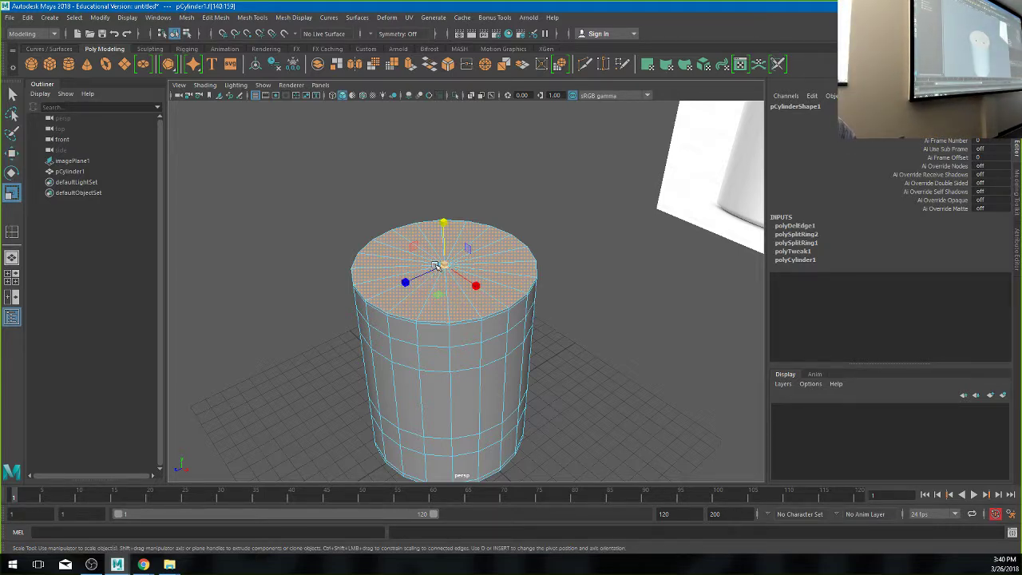
pyautogui.moveTo(435, 266); pyautogui.dragTo(587, 278)
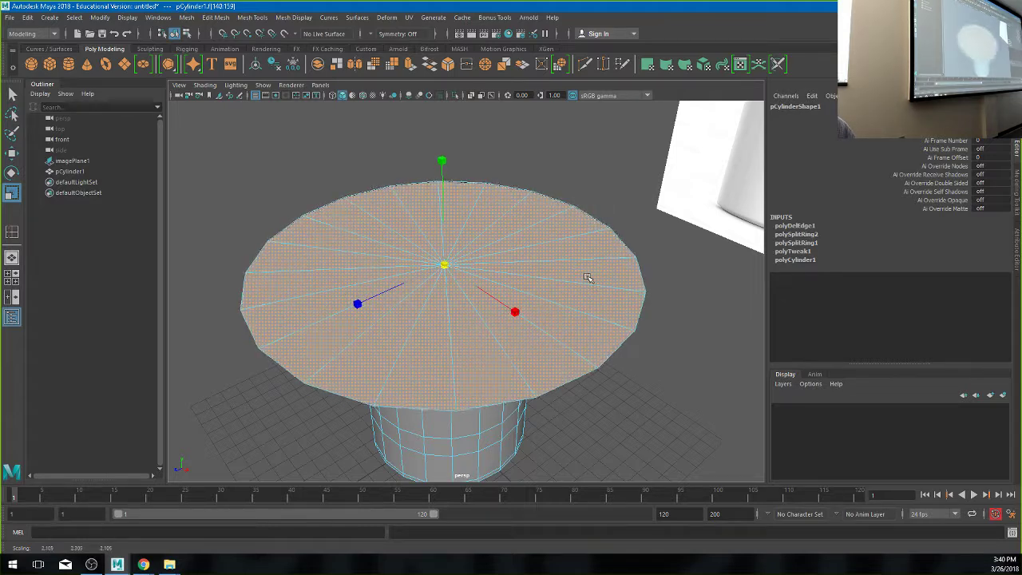
pyautogui.hotkey('ctrl', 'z')
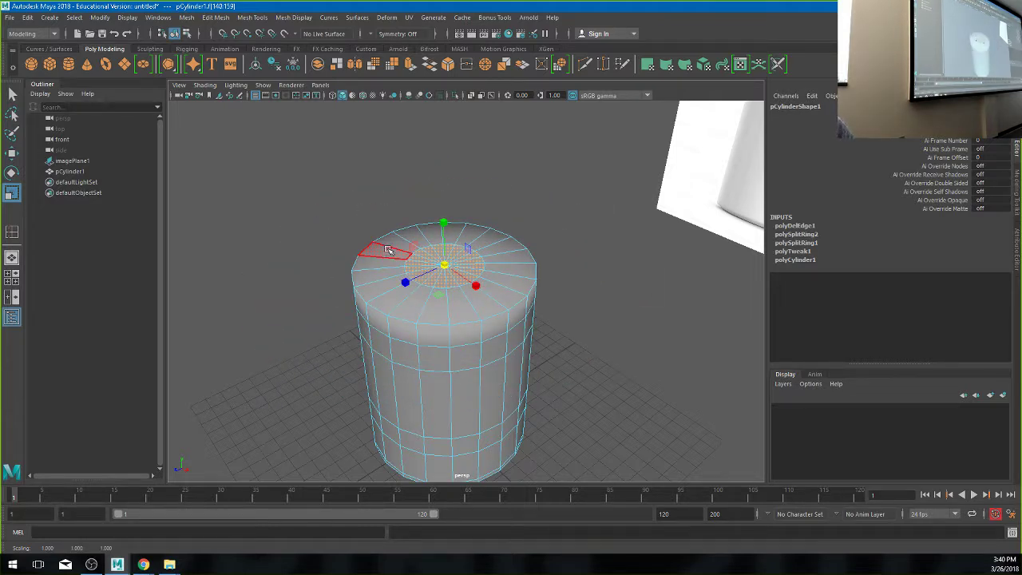
pyautogui.hotkey('ctrl', 'z')
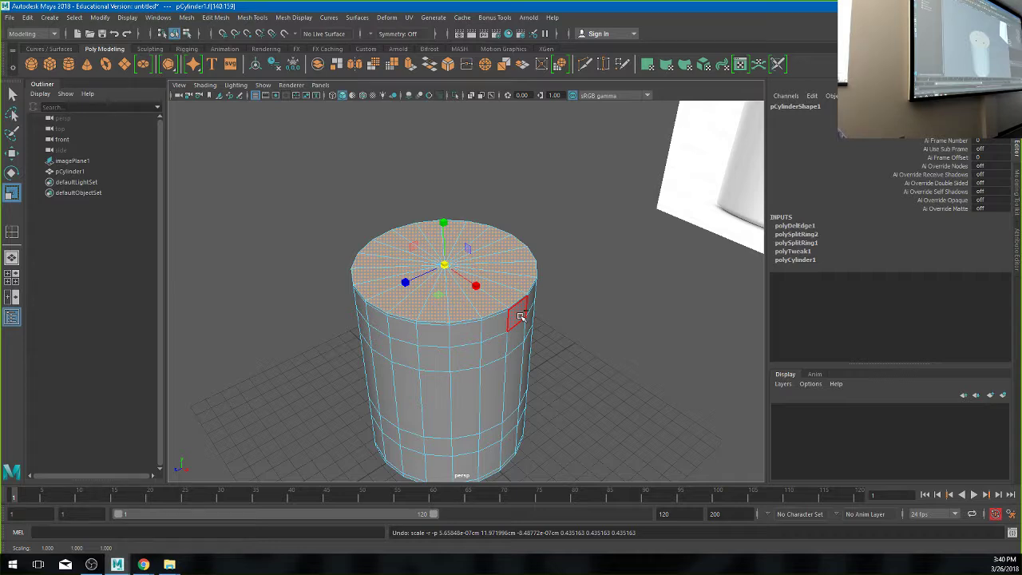
# - Extrude the top cap, shrink the new face slightly, and pull it sideways away from the cylinder
pyautogui.hotkey('ctrl', 'e')
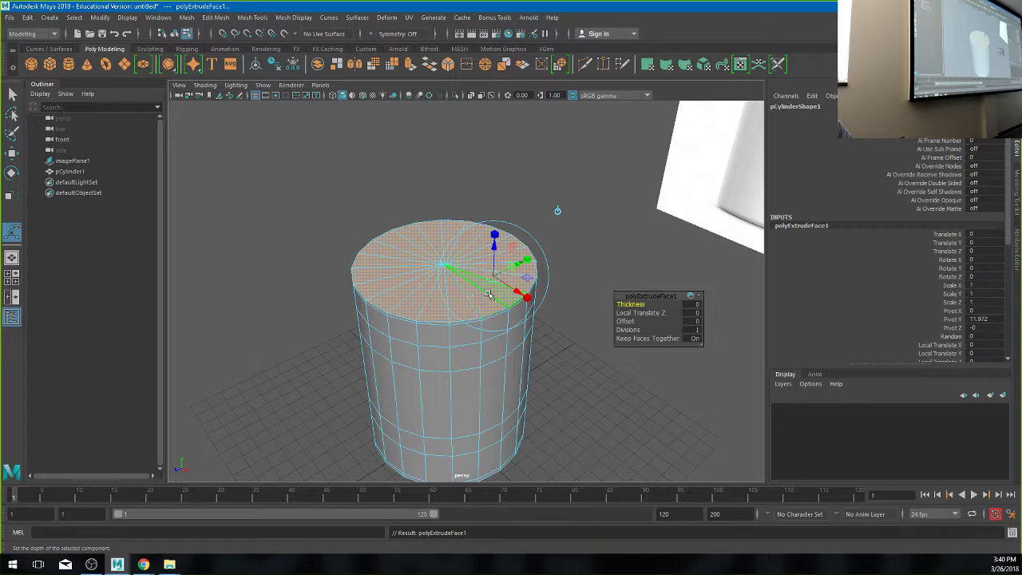
pyautogui.press('r')
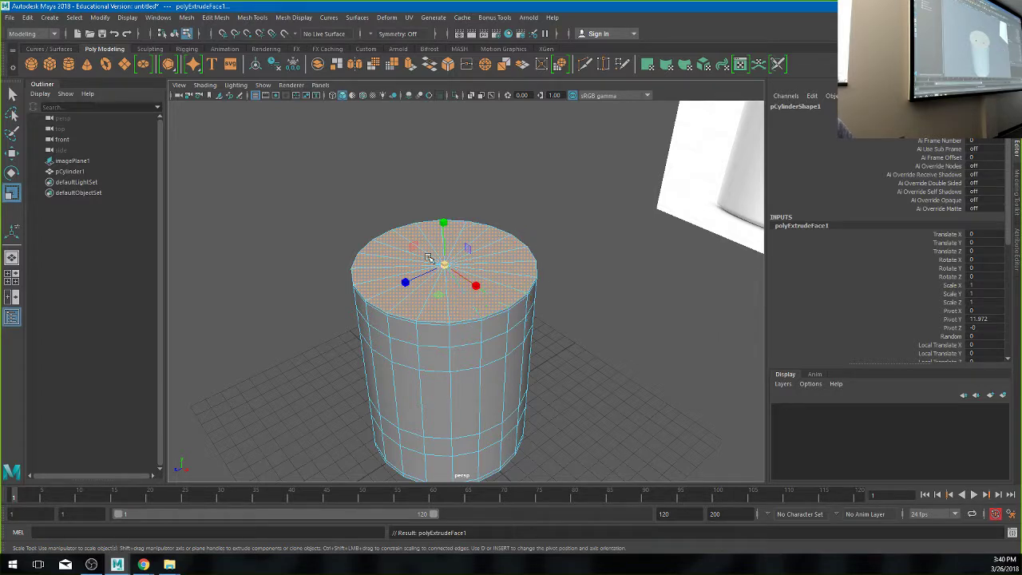
pyautogui.moveTo(434, 266)
pyautogui.mouseDown()
pyautogui.moveTo(412, 276)
pyautogui.moveTo(439, 270)
pyautogui.moveTo(428, 274)
pyautogui.mouseUp()
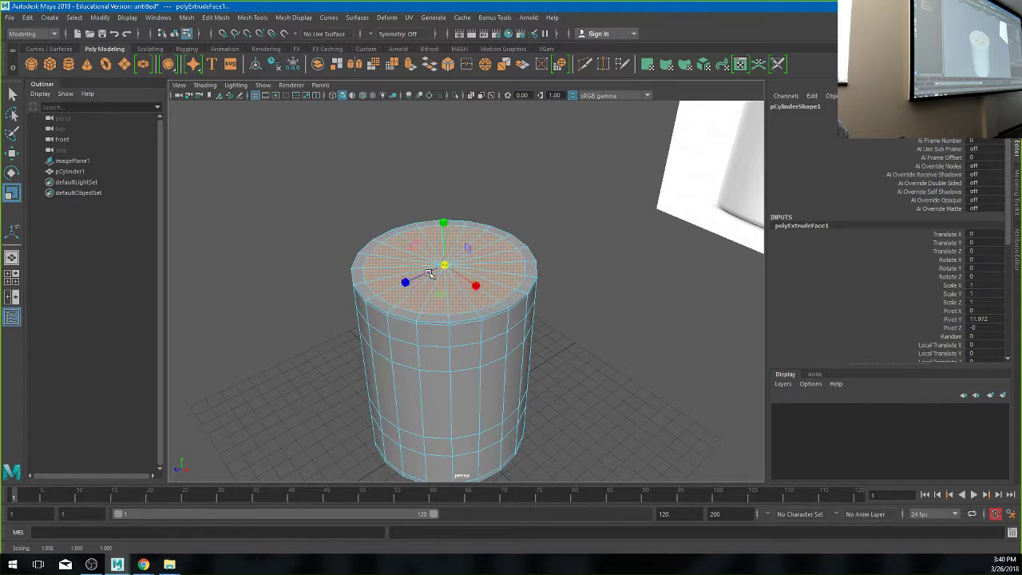
pyautogui.press('w')
pyautogui.moveTo(444, 236); pyautogui.dragTo(764, 255)
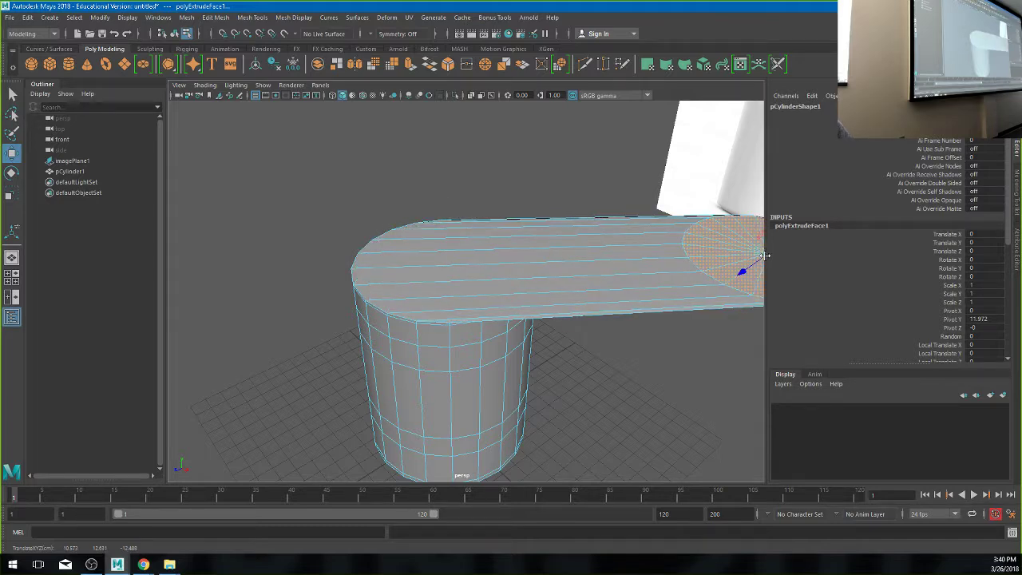
# - Undo the sideways move so the extruded top face sits back on the cap
pyautogui.hotkey('ctrl', 'z')
pyautogui.hotkey('ctrl', 'z')
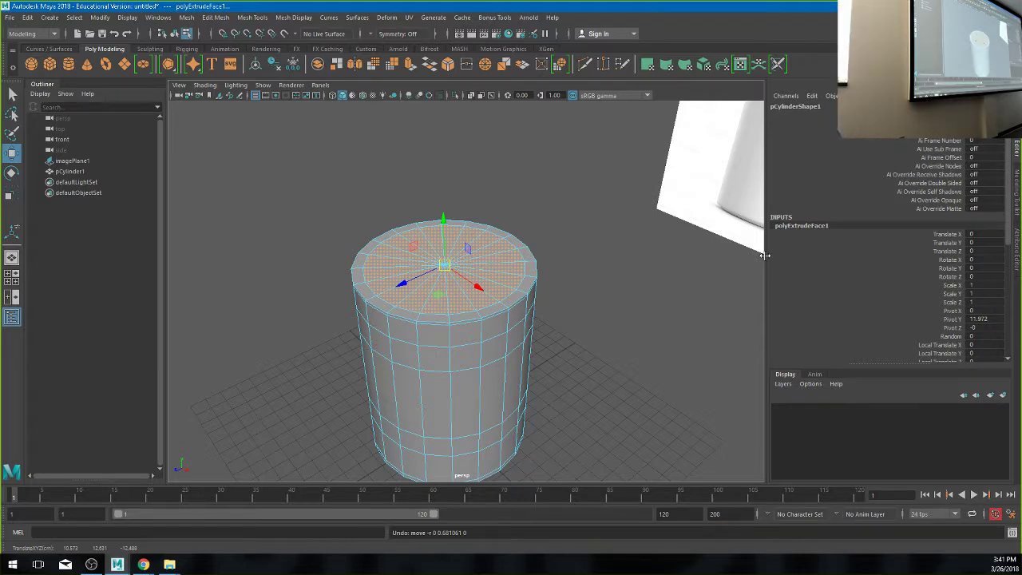
# - Resize the inset top face, extrude it again, inset for rim thickness and push the inner face down
pyautogui.press('r')
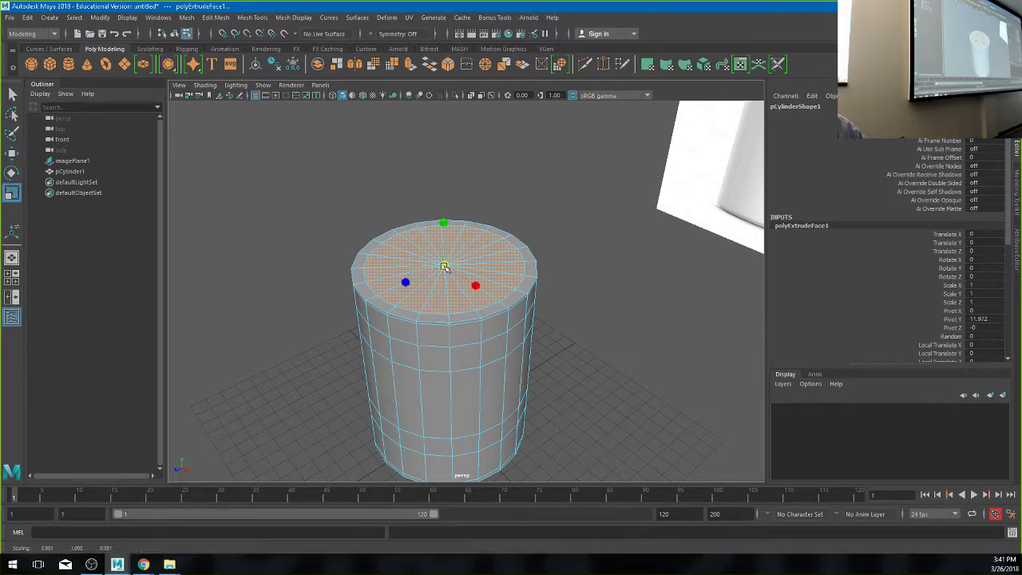
pyautogui.moveTo(442, 267); pyautogui.dragTo(445, 267)
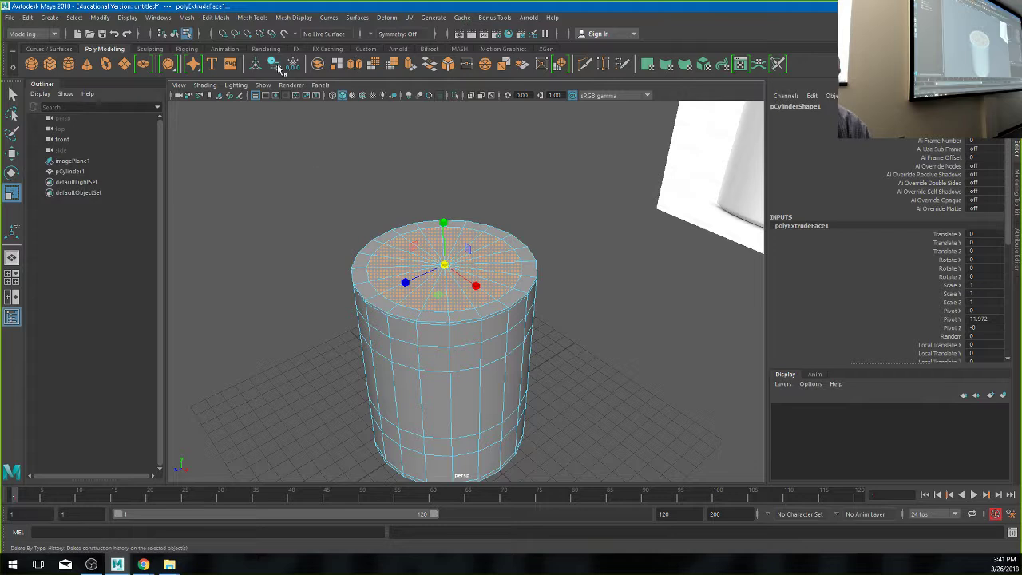
pyautogui.click(214, 19)
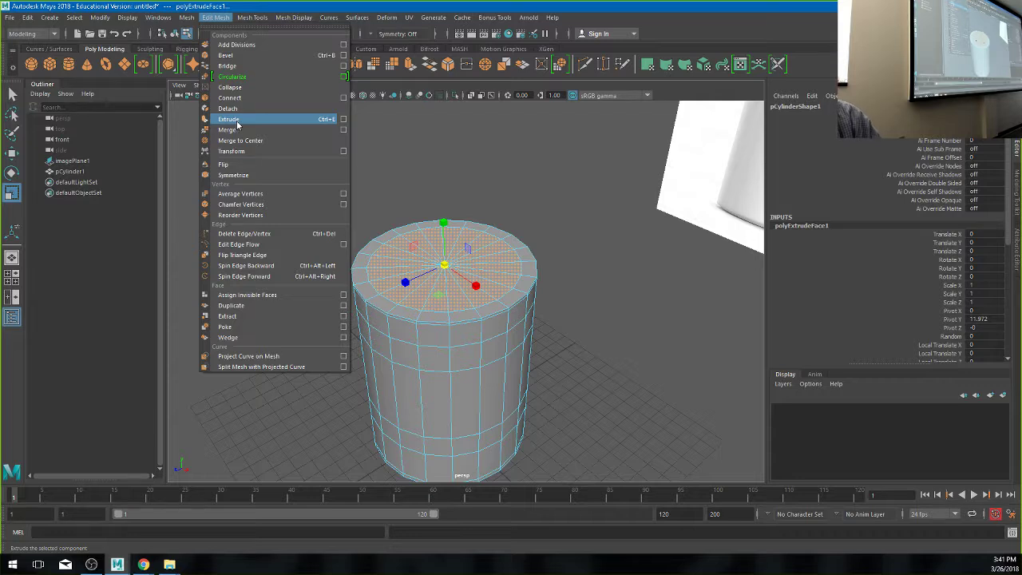
pyautogui.click(517, 128)
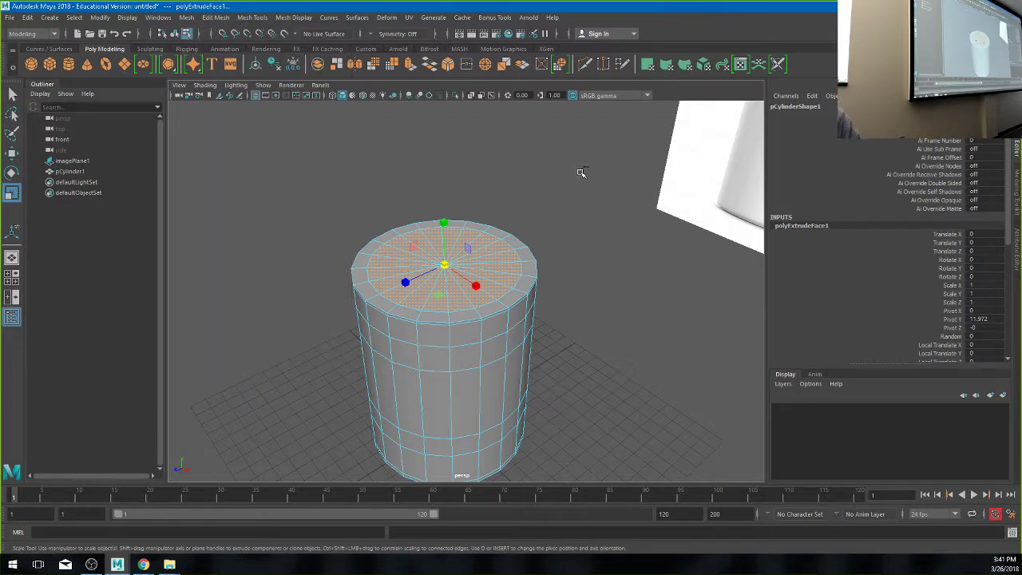
pyautogui.hotkey('ctrl', 'e')
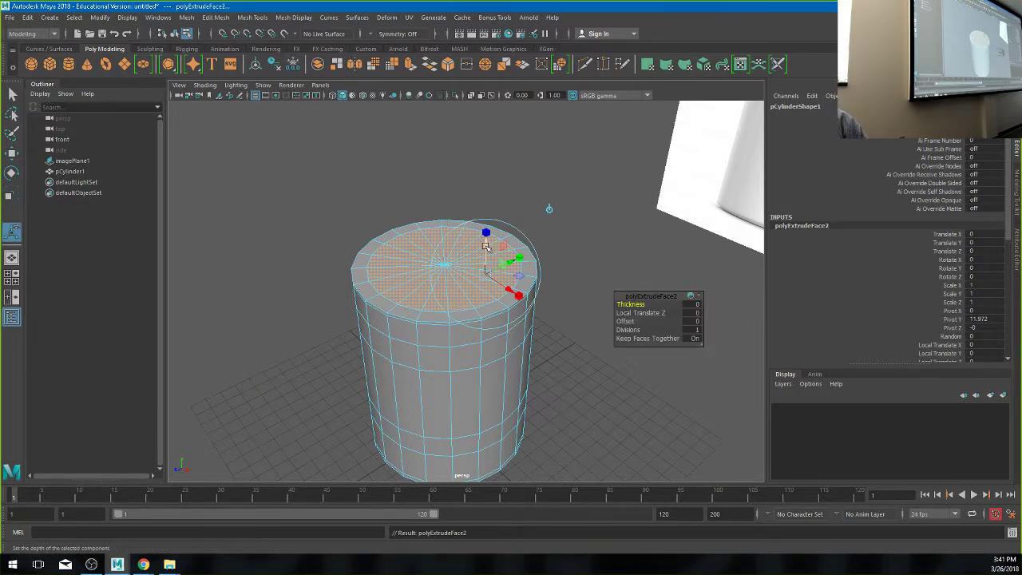
pyautogui.moveTo(485, 244); pyautogui.dragTo(485, 313)
pyautogui.keyDown('alt'); pyautogui.moveTo(423, 333); pyautogui.dragTo(535, 292); pyautogui.keyUp('alt')
# - Push the inner face deeper in the four-view layout, inspect the hollow, then undo both extrusions
pyautogui.press('space')
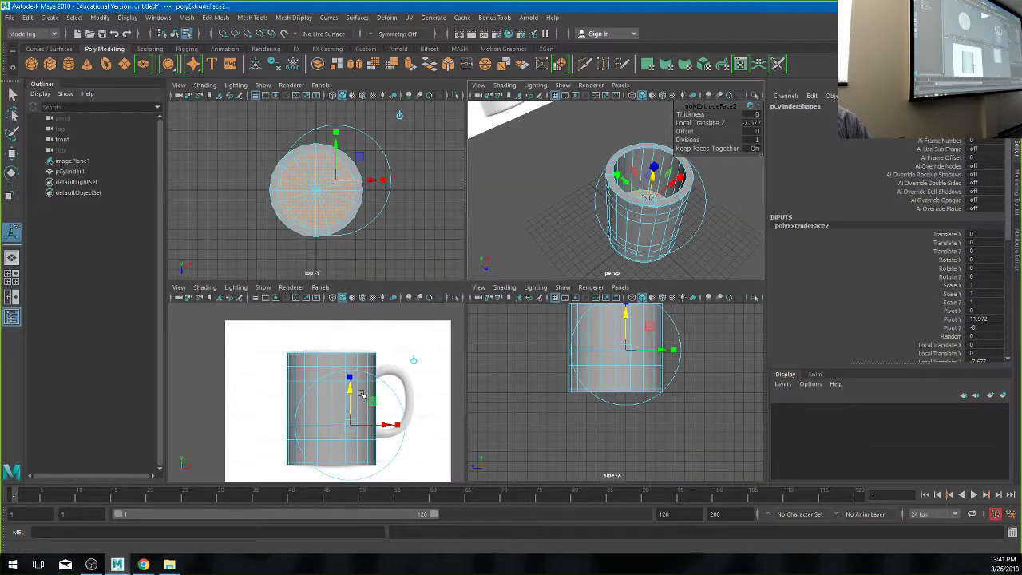
pyautogui.moveTo(362, 395); pyautogui.dragTo(362, 414)
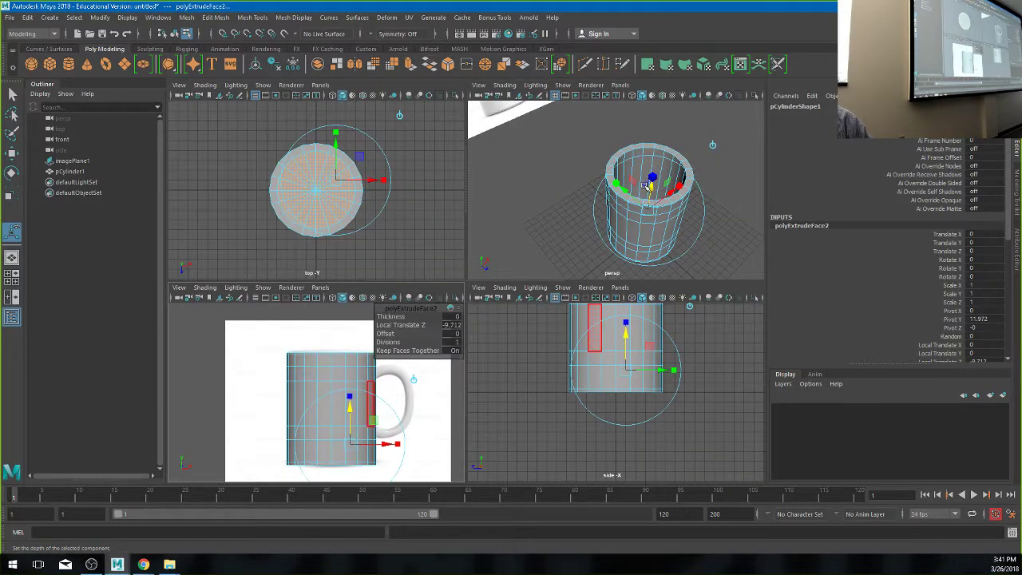
pyautogui.press('space')
pyautogui.keyDown('alt'); pyautogui.moveTo(489, 287); pyautogui.dragTo(468, 232); pyautogui.keyUp('alt')
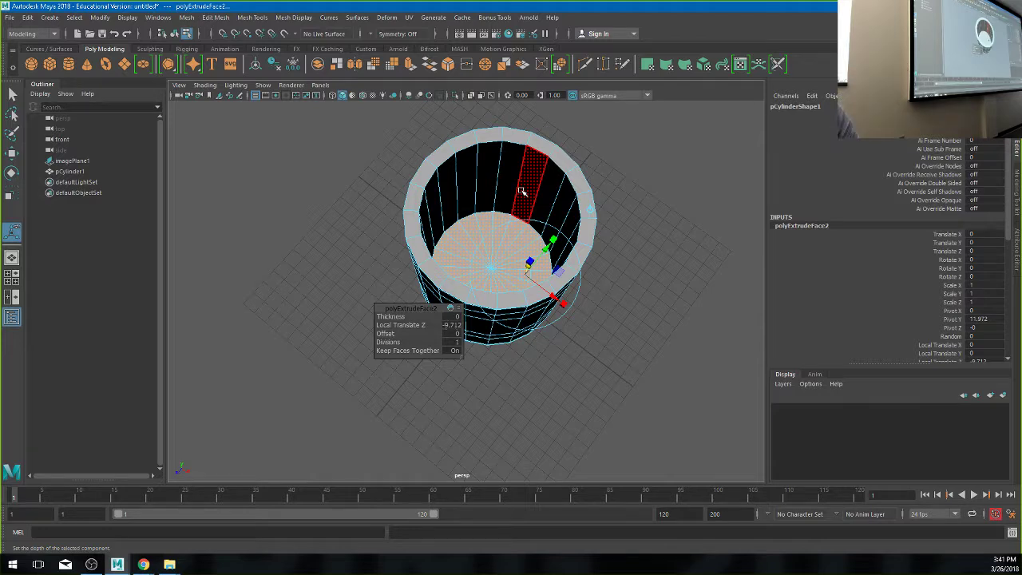
pyautogui.hotkey('ctrl', 'z')
pyautogui.hotkey('ctrl', 'z')
pyautogui.hotkey('ctrl', 'z')
pyautogui.hotkey('ctrl', 'z')
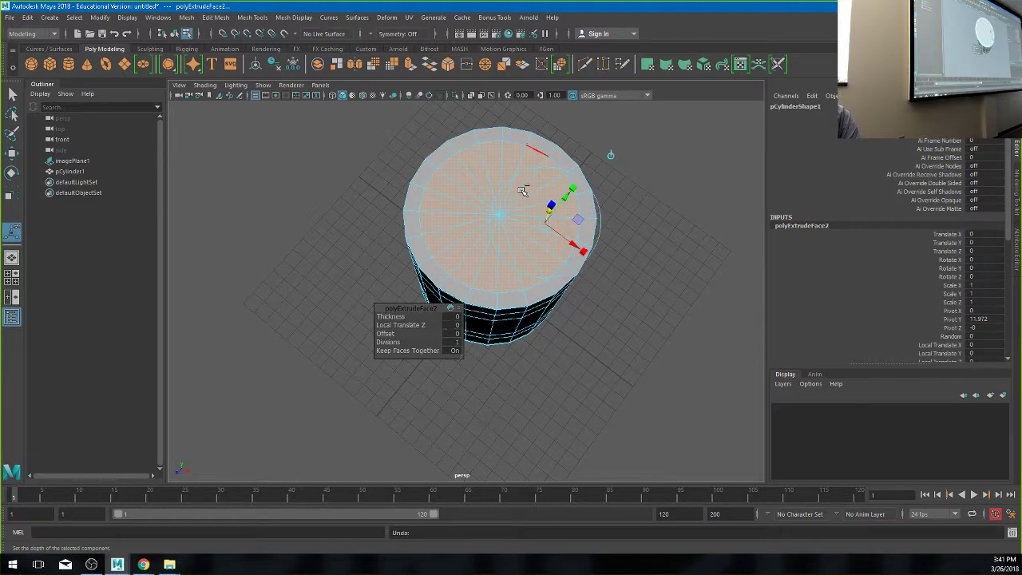
pyautogui.hotkey('ctrl', 'z')
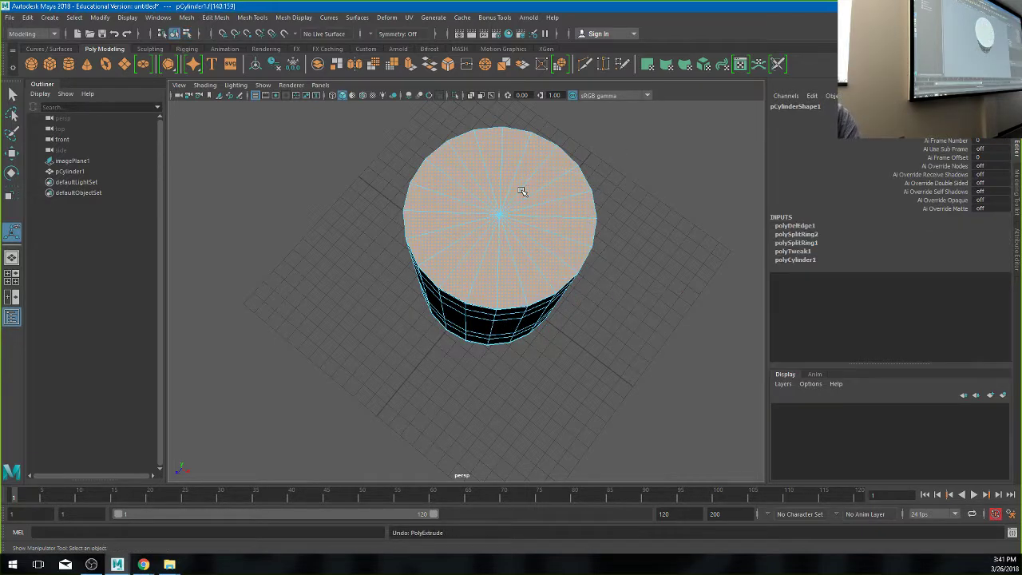
# - Test moving the top faces sideways, undo it, and orbit to a side view
pyautogui.press('w')
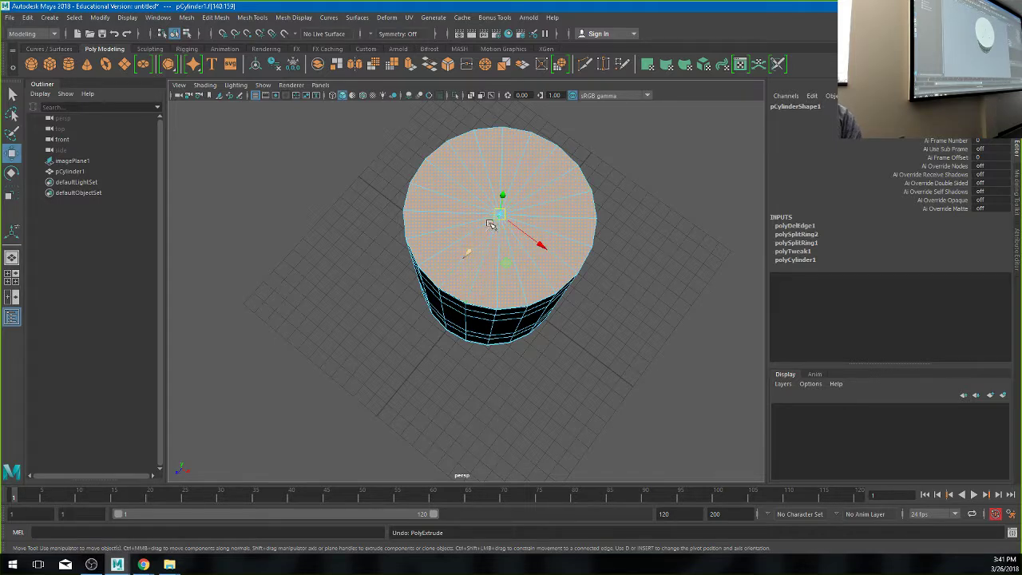
pyautogui.moveTo(498, 214); pyautogui.dragTo(600, 216)
pyautogui.hotkey('ctrl', 'z')
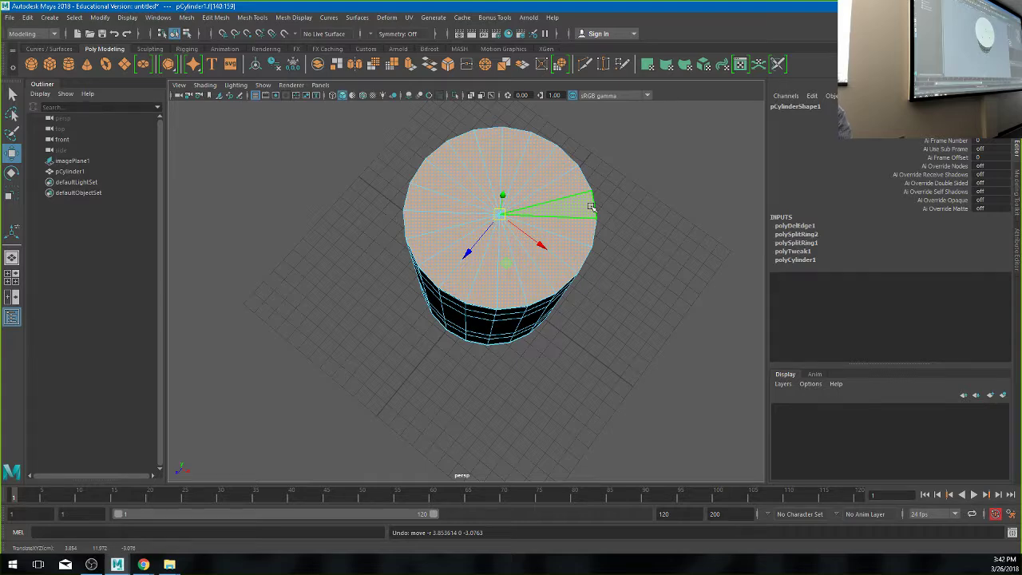
pyautogui.keyDown('alt'); pyautogui.moveTo(606, 210); pyautogui.dragTo(576, 296); pyautogui.keyUp('alt')
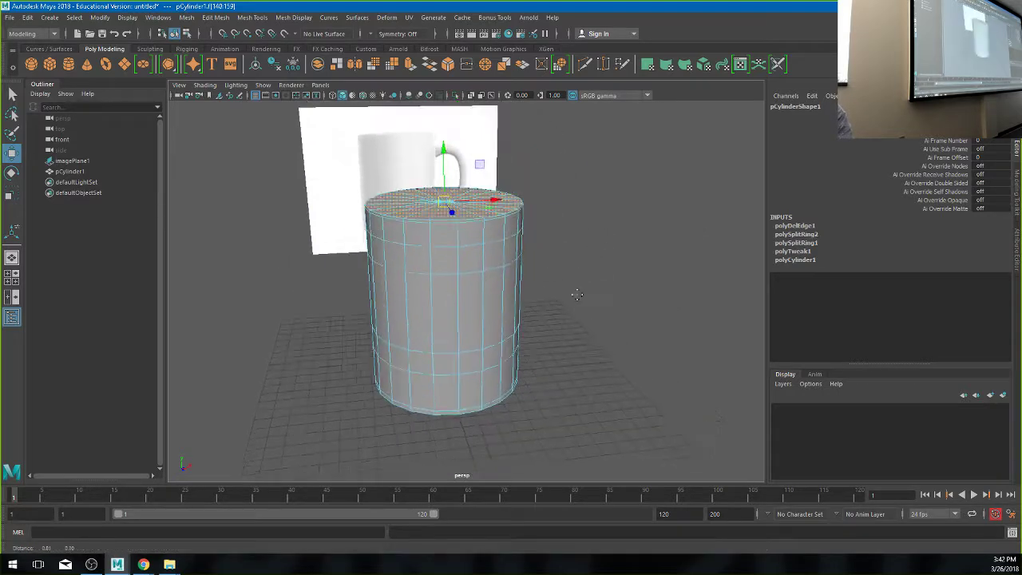
pyautogui.scroll(-3, 577, 295)
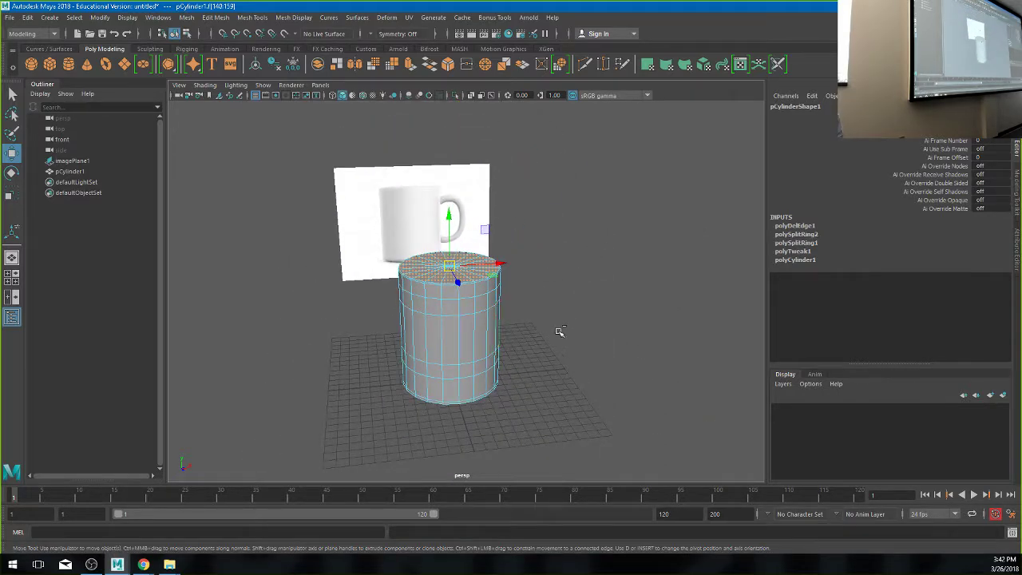
# - Try extruding the top upward twice to lengthen the cylinder, then undo both extrusions
pyautogui.hotkey('ctrl', 'e')
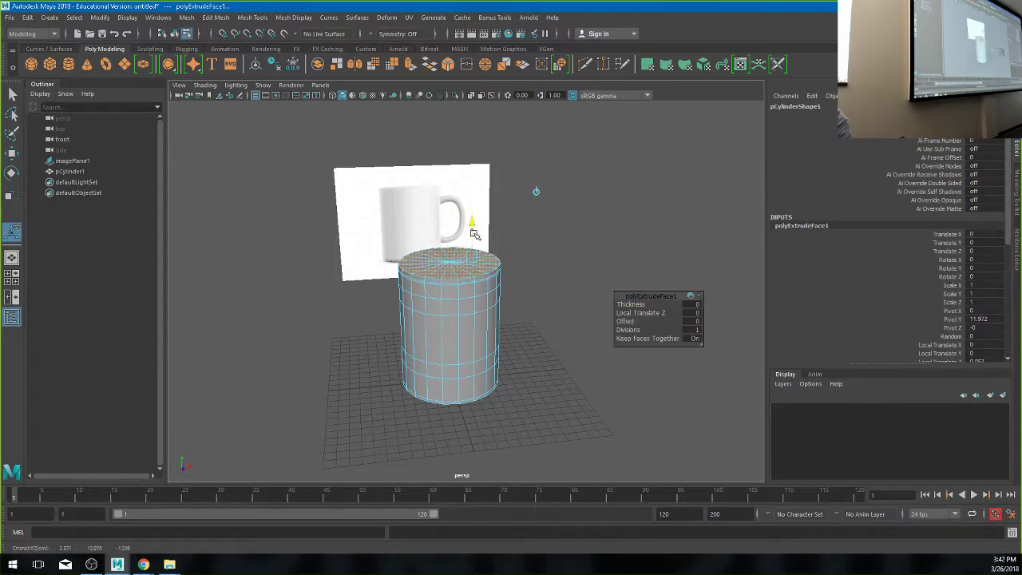
pyautogui.moveTo(474, 231); pyautogui.dragTo(569, 198)
pyautogui.press('w')
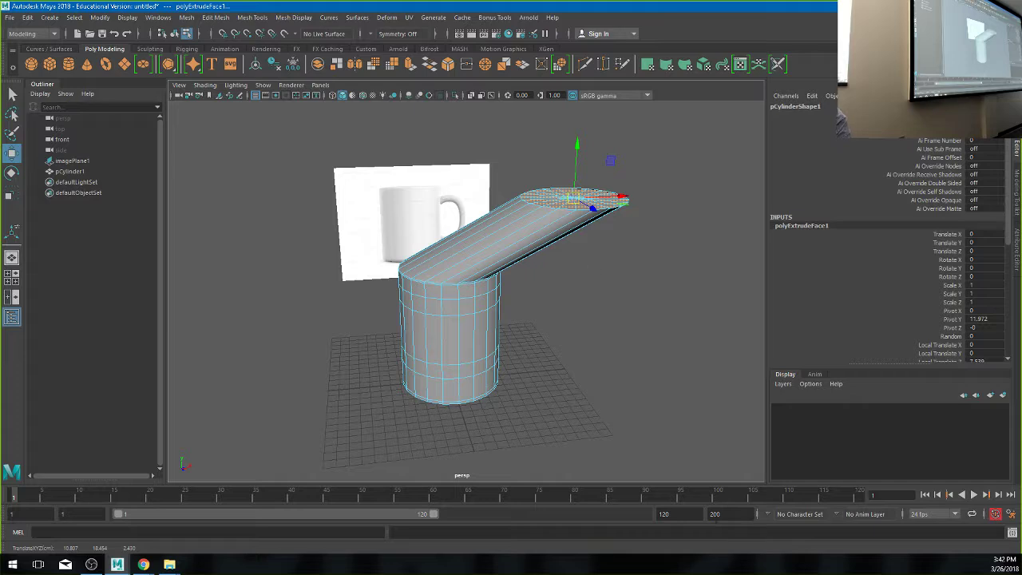
pyautogui.hotkey('ctrl', 'e')
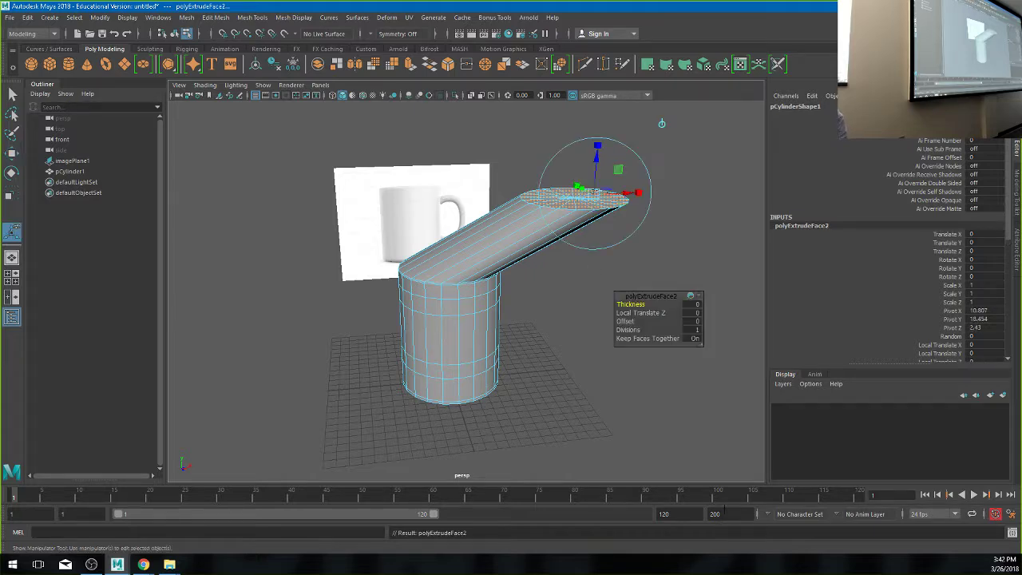
pyautogui.moveTo(597, 169); pyautogui.dragTo(592, 84)
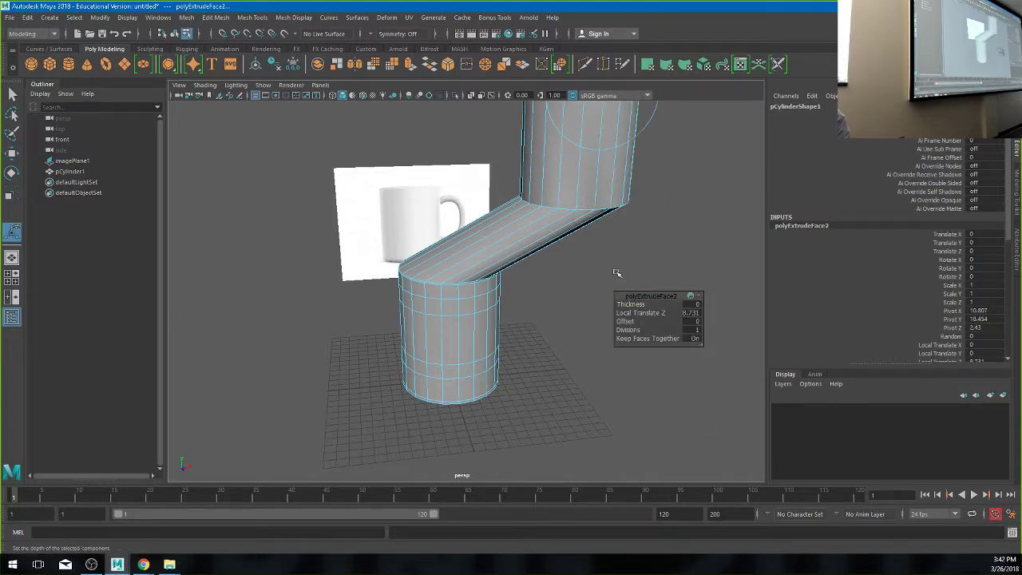
pyautogui.scroll(-5, 621, 255)
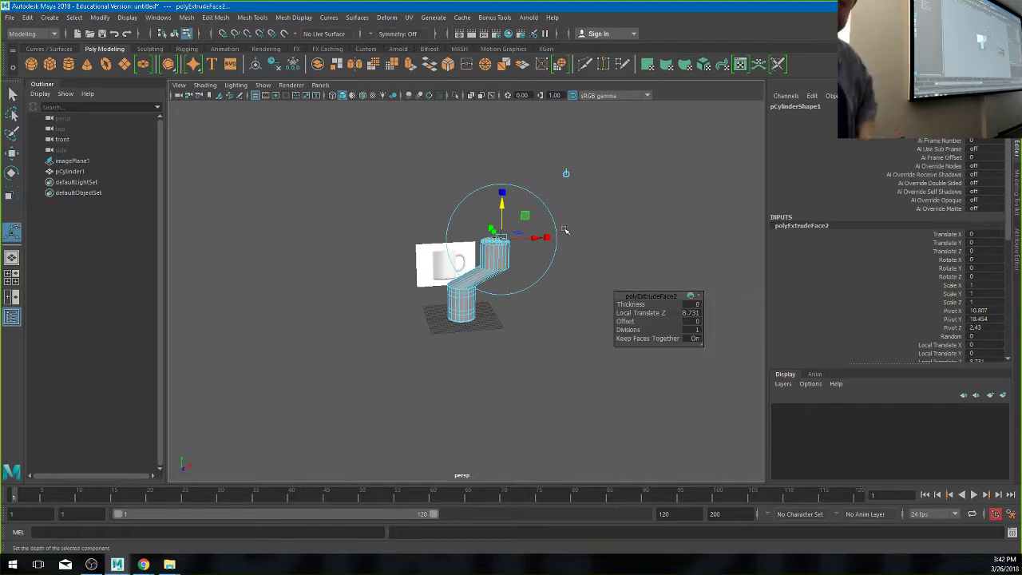
pyautogui.hotkey('ctrl', 'z')
pyautogui.hotkey('ctrl', 'z')
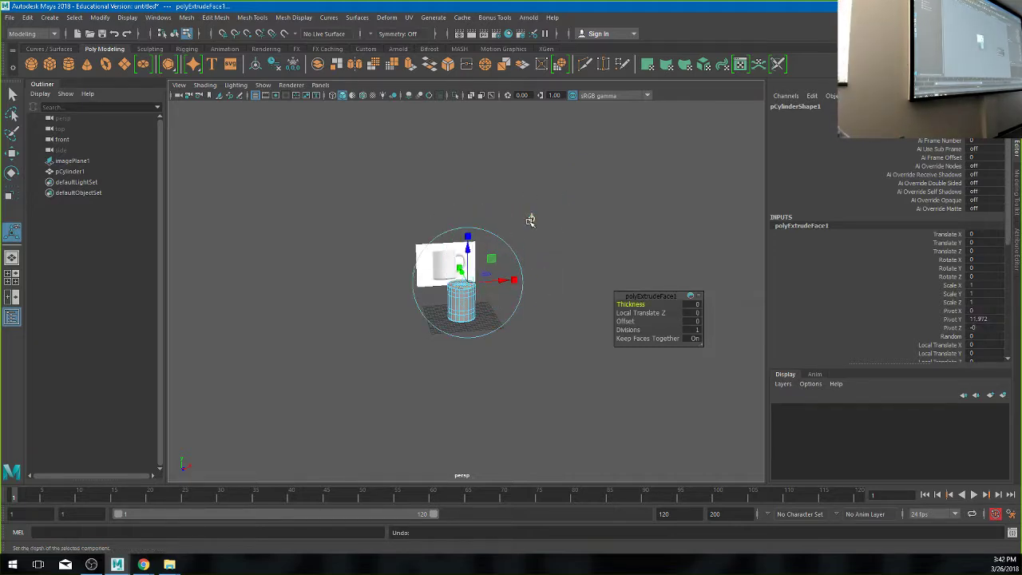
pyautogui.hotkey('ctrl', 'z')
pyautogui.scroll(3, 471, 302)
pyautogui.scroll(3, 470, 302)
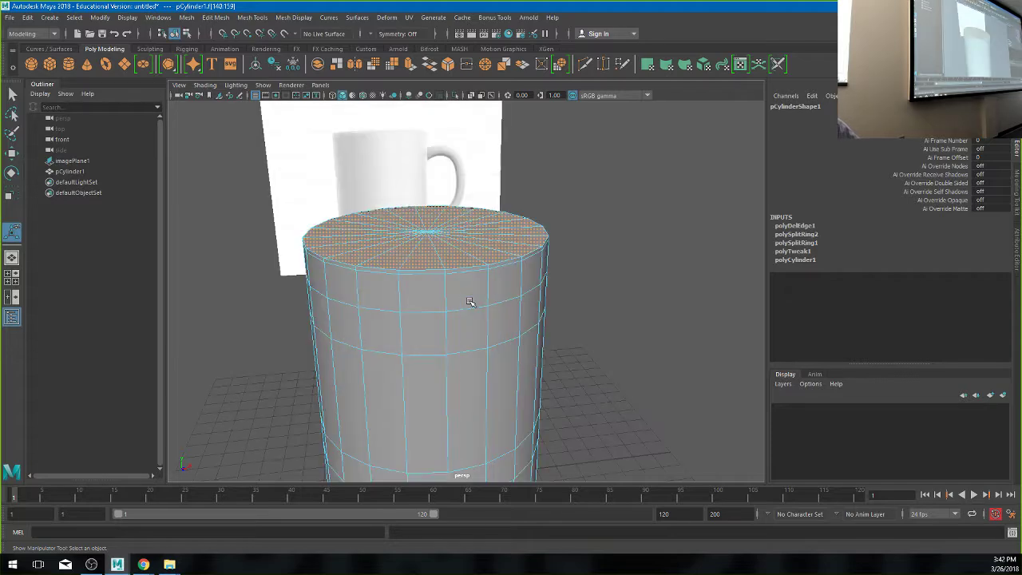
# - Extrude the top faces, scale them inward (~0.83) into a rim ring, then extrude again
pyautogui.keyDown('alt'); pyautogui.moveTo(465, 301); pyautogui.dragTo(466, 300); pyautogui.keyUp('alt')
pyautogui.press('r')
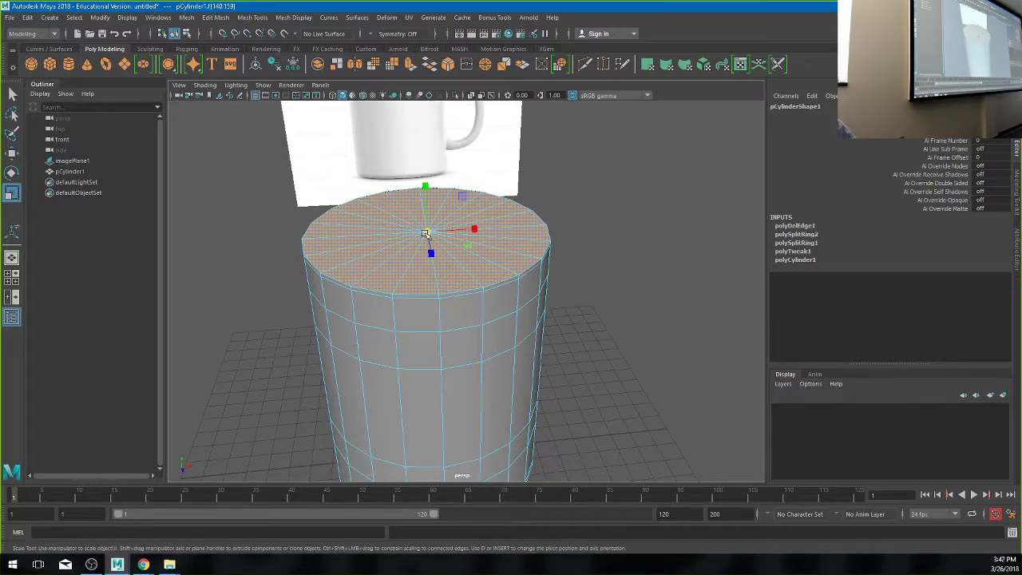
pyautogui.moveTo(427, 232); pyautogui.dragTo(399, 245)
pyautogui.hotkey('ctrl', 'z')
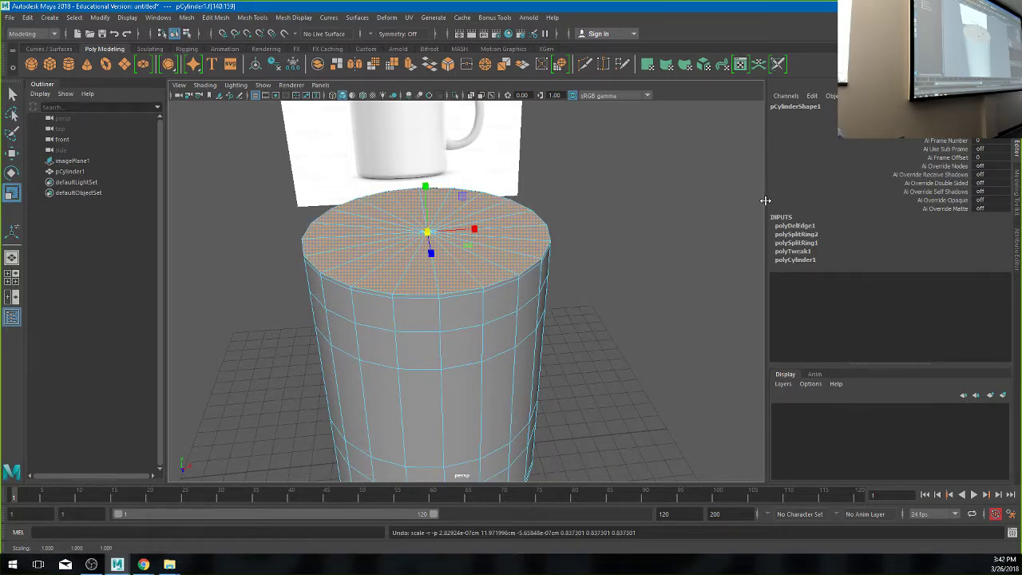
pyautogui.hotkey('ctrl', 'e')
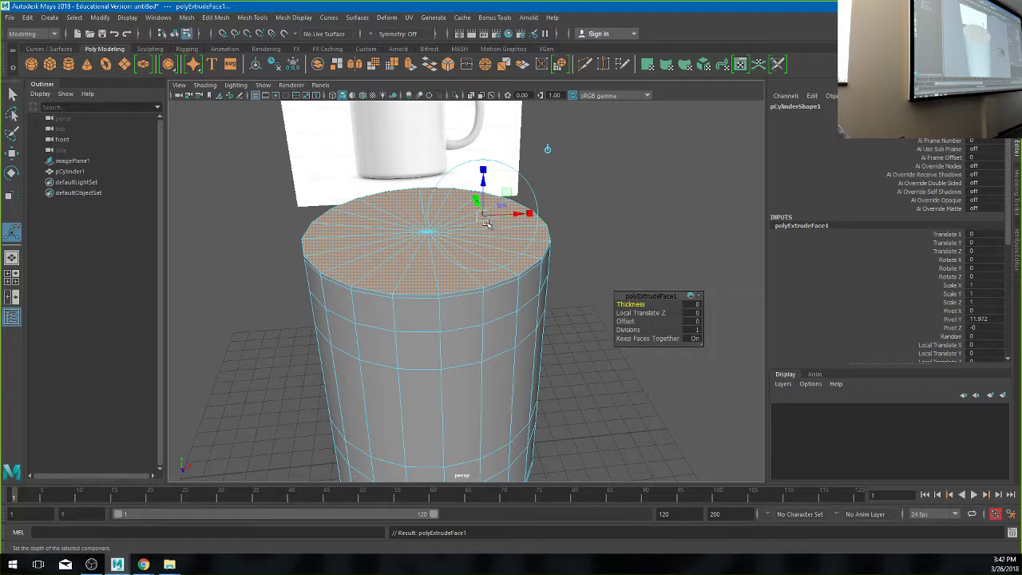
pyautogui.press('r')
pyautogui.moveTo(428, 233); pyautogui.dragTo(392, 236)
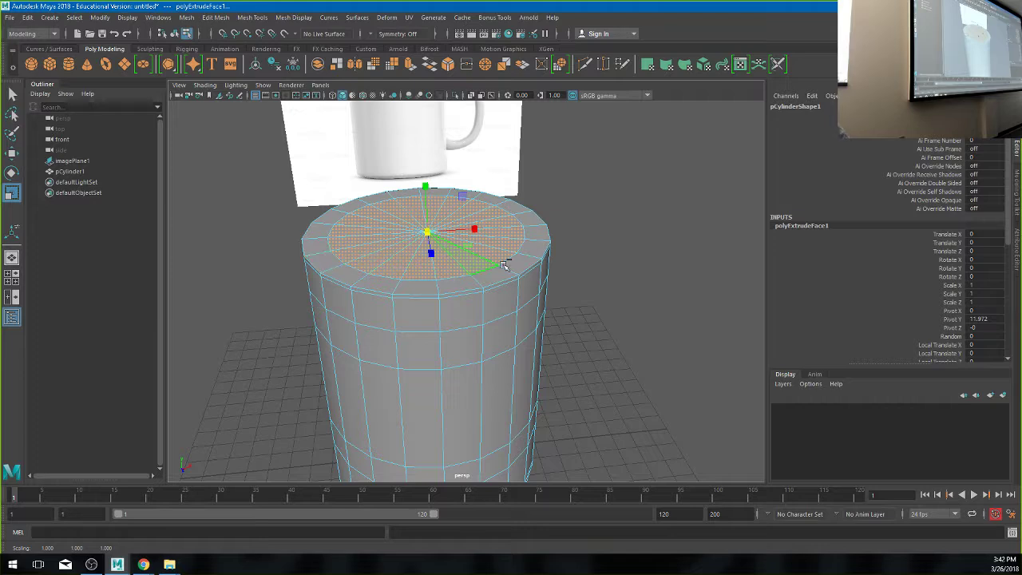
pyautogui.hotkey('ctrl', 'e')
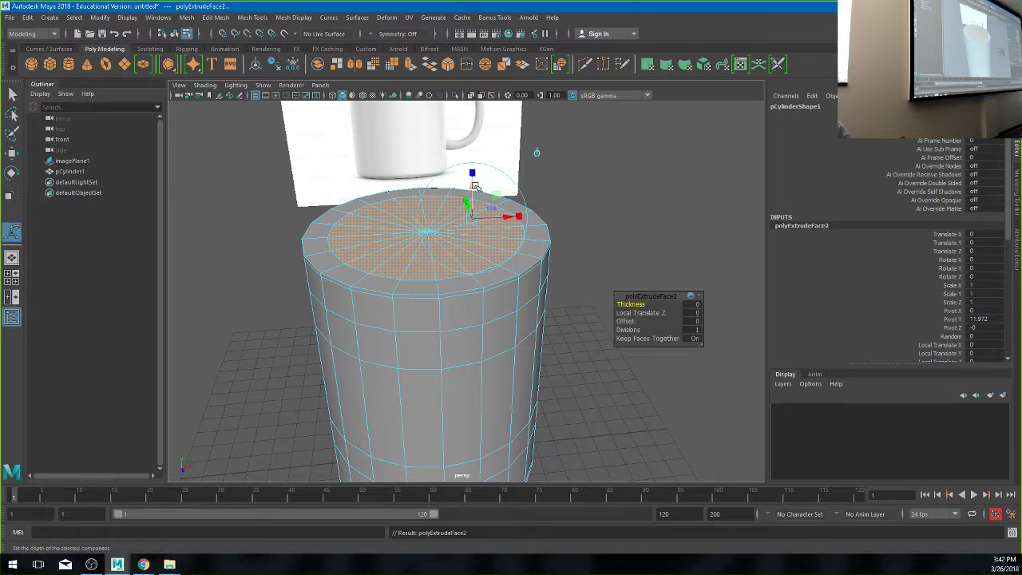
# - Sink the inner top faces about -10.7 units into the cylinder, then inspect them in four-view and perspective
pyautogui.moveTo(473, 186); pyautogui.dragTo(452, 421)
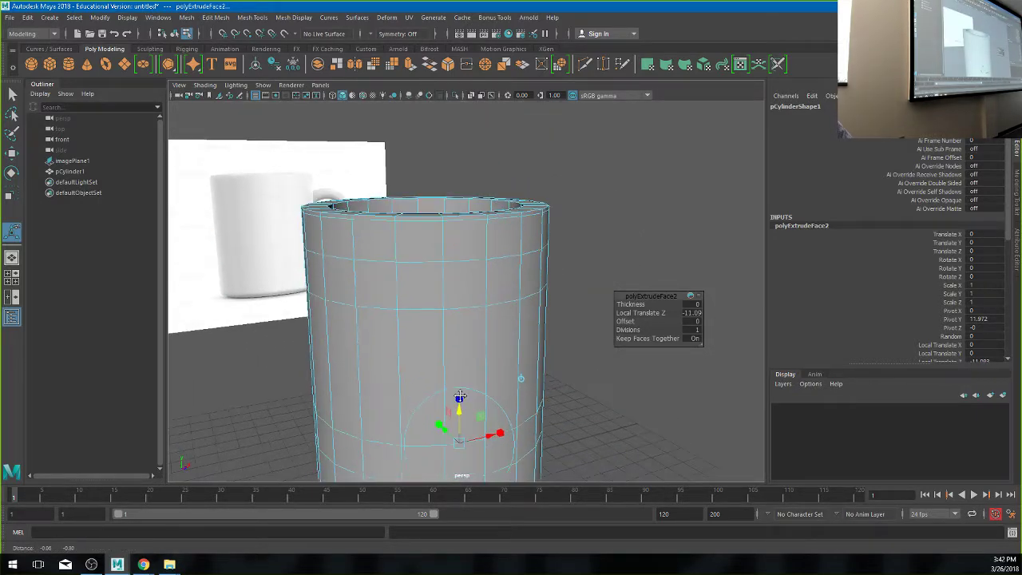
pyautogui.scroll(3, 452, 422)
pyautogui.press('space')
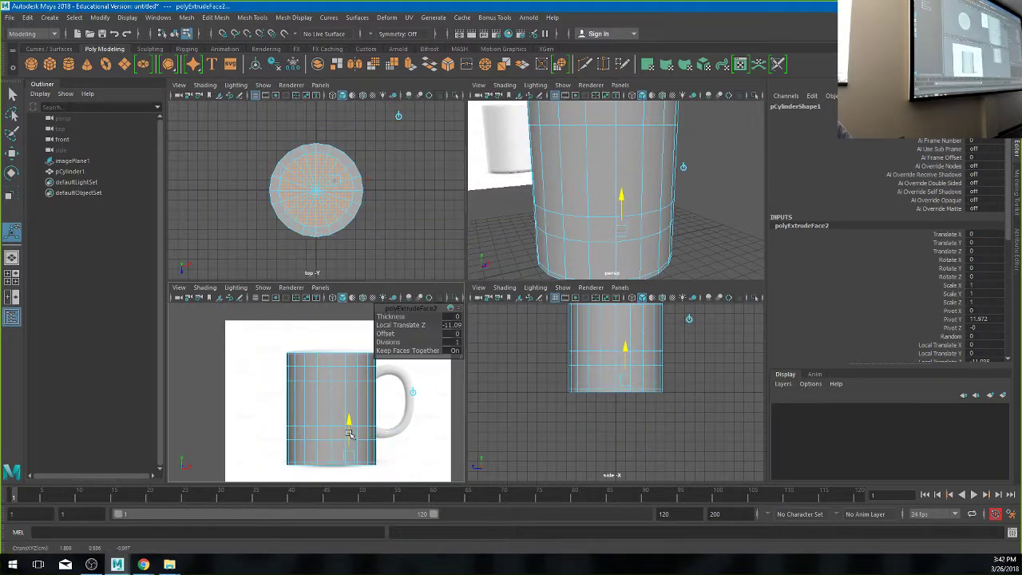
pyautogui.press('space')
pyautogui.moveTo(585, 254)
pyautogui.keyDown('alt'); pyautogui.mouseDown()
pyautogui.moveTo(551, 267)
pyautogui.moveTo(601, 247)
pyautogui.mouseUp(); pyautogui.keyUp('alt')
pyautogui.scroll(-5, 495, 280)
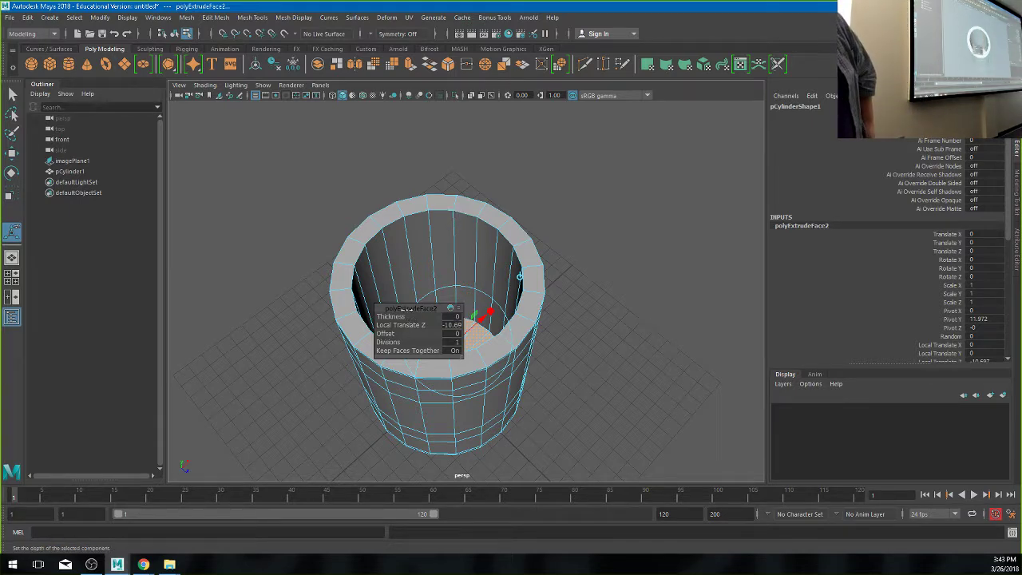
# - Raise the inner floor slightly and try an Offset of about 2, then undo the offset
pyautogui.click(391, 317)
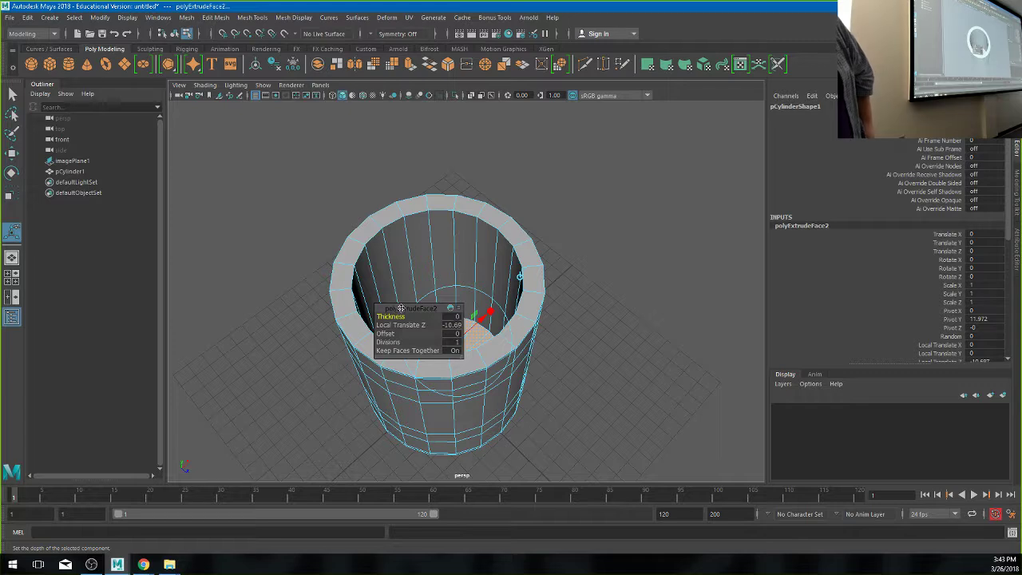
pyautogui.moveTo(400, 308); pyautogui.dragTo(614, 153)
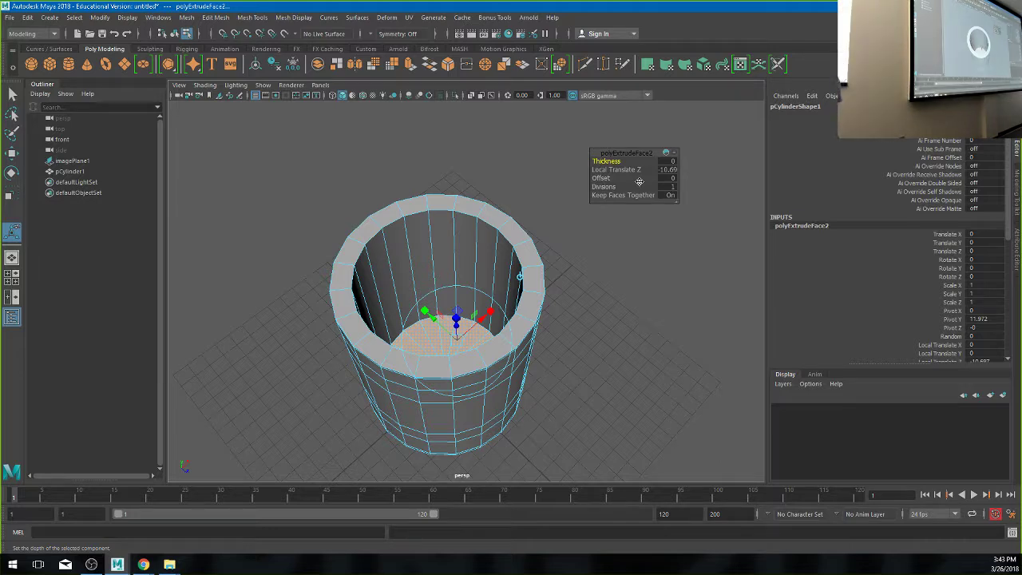
pyautogui.moveTo(629, 169); pyautogui.dragTo(633, 168)
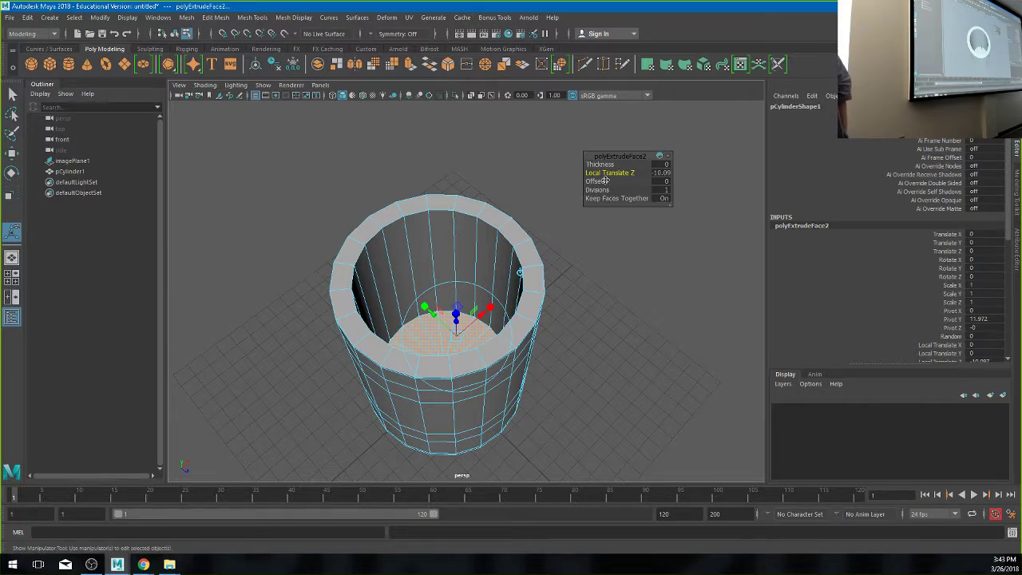
pyautogui.moveTo(597, 180); pyautogui.dragTo(609, 181)
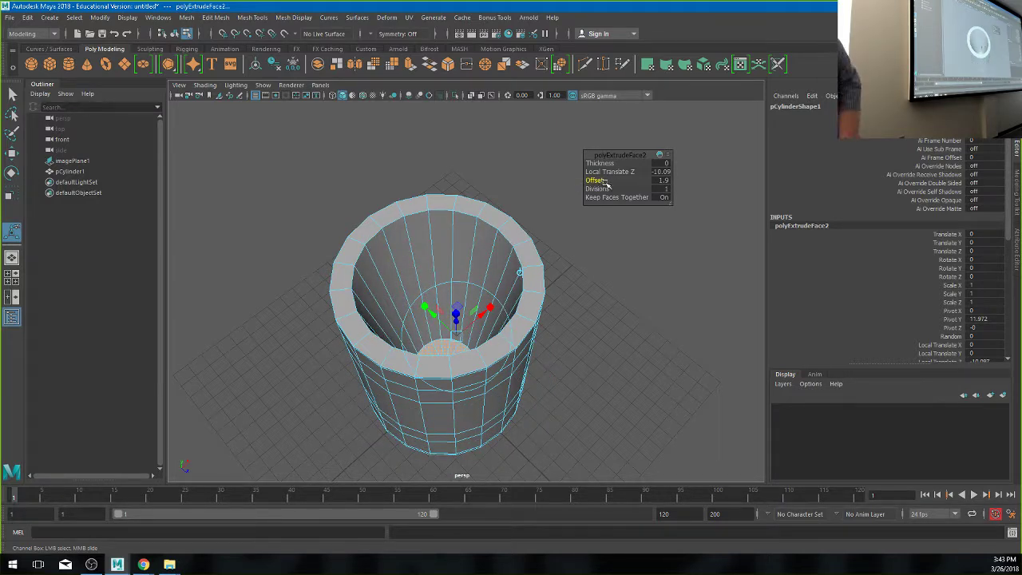
pyautogui.hotkey('ctrl', 'z')
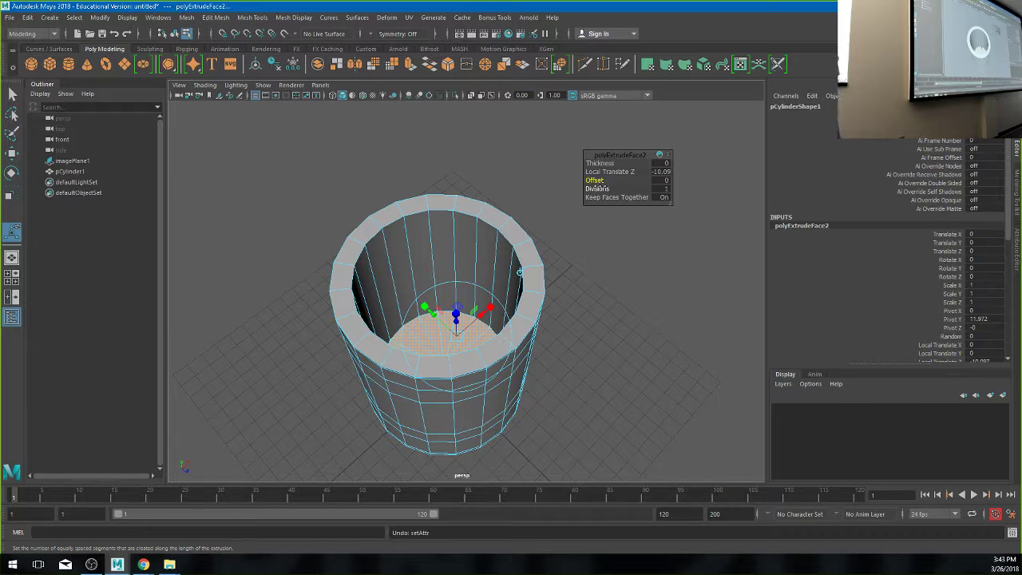
# - Set the interior extrusion's Divisions to 5 and undo the Offset change back to 0
pyautogui.click(598, 189)
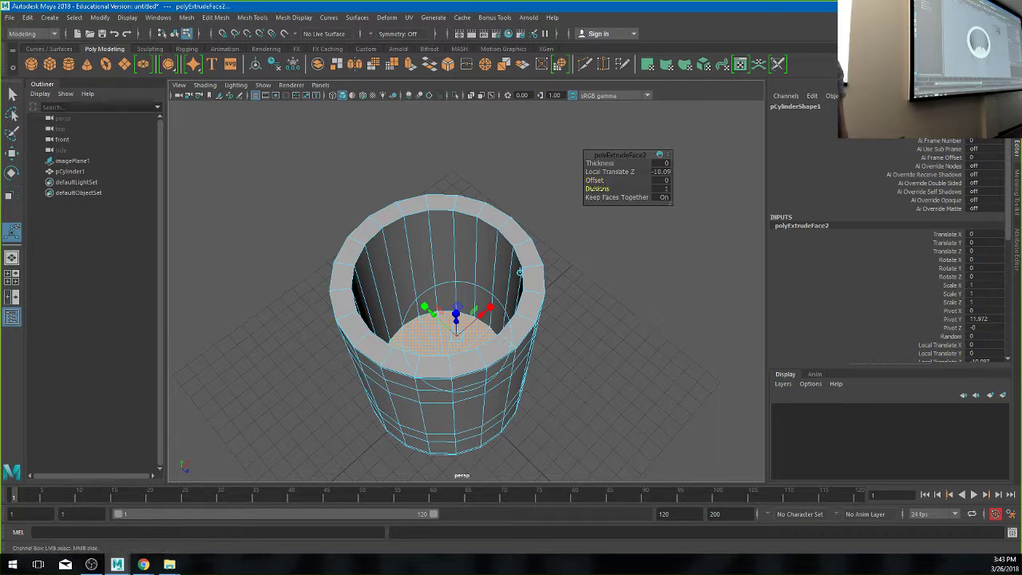
pyautogui.moveTo(598, 189)
pyautogui.mouseDown(button='middle')
pyautogui.moveTo(619, 190)
pyautogui.moveTo(591, 183)
pyautogui.moveTo(607, 185)
pyautogui.mouseUp(button='middle')
pyautogui.click(613, 181)
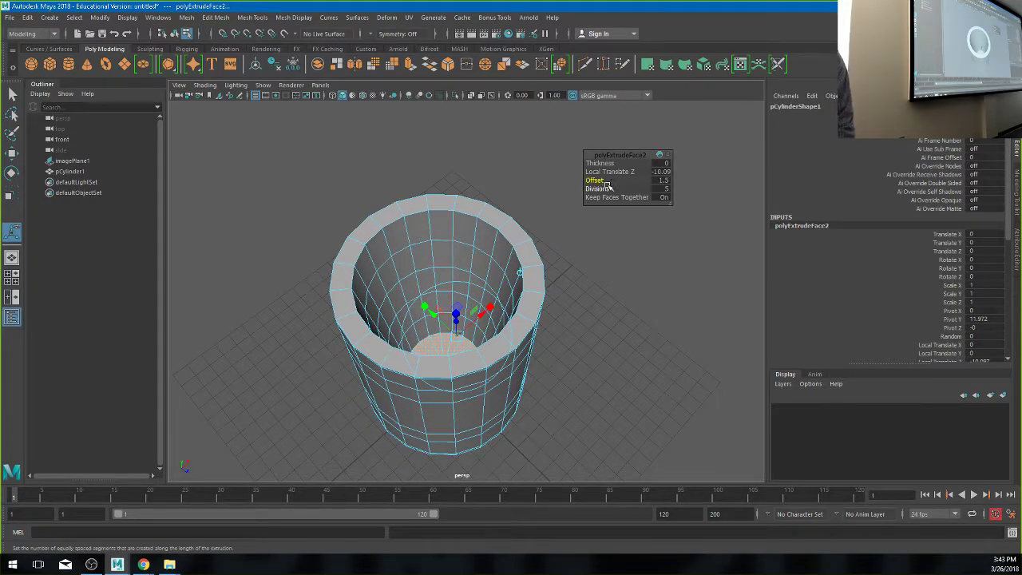
pyautogui.hotkey('ctrl', 'z')
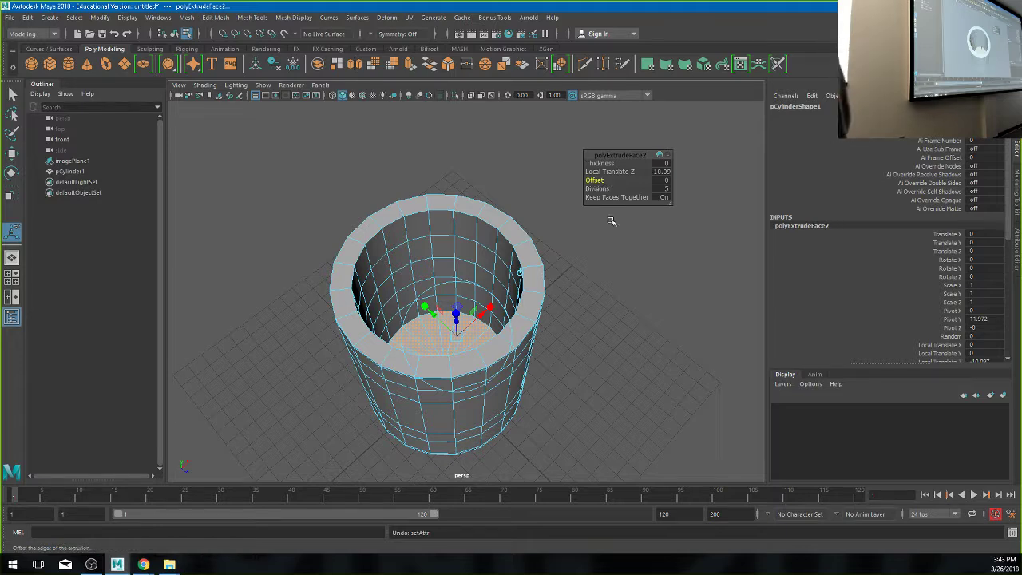
pyautogui.press('w')
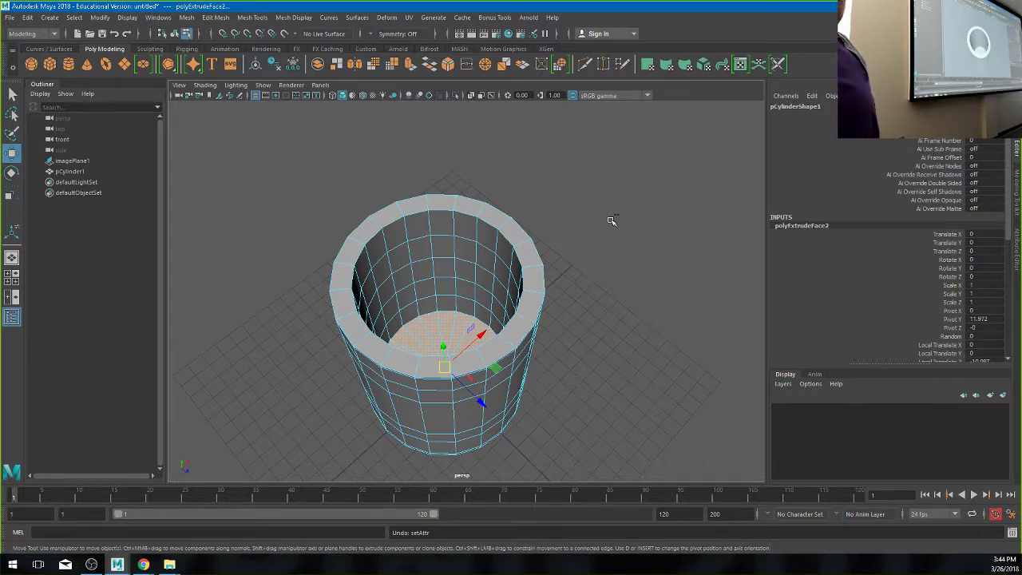
# - Turn on smooth mesh preview and tumble around to the hollow cup's side wall
pyautogui.press('3')
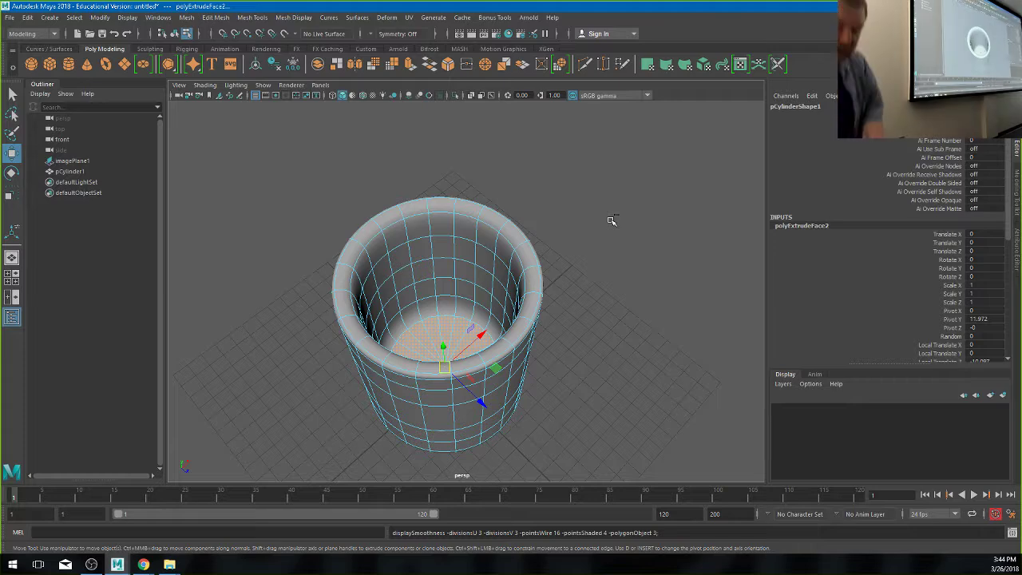
pyautogui.keyDown('alt'); pyautogui.moveTo(515, 276); pyautogui.dragTo(502, 245); pyautogui.keyUp('alt')
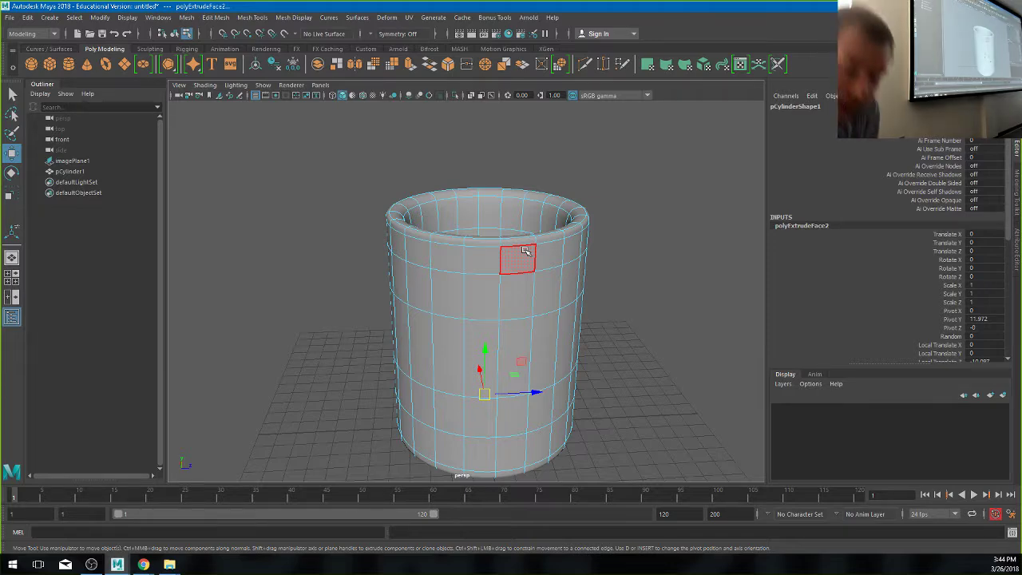
# - Extrude two stacked faces on the cup's side wall with Ctrl+E, then deselect them
pyautogui.click(529, 280)
pyautogui.keyDown('alt'); pyautogui.moveTo(529, 280); pyautogui.dragTo(551, 300); pyautogui.keyUp('alt')
pyautogui.click(575, 344)
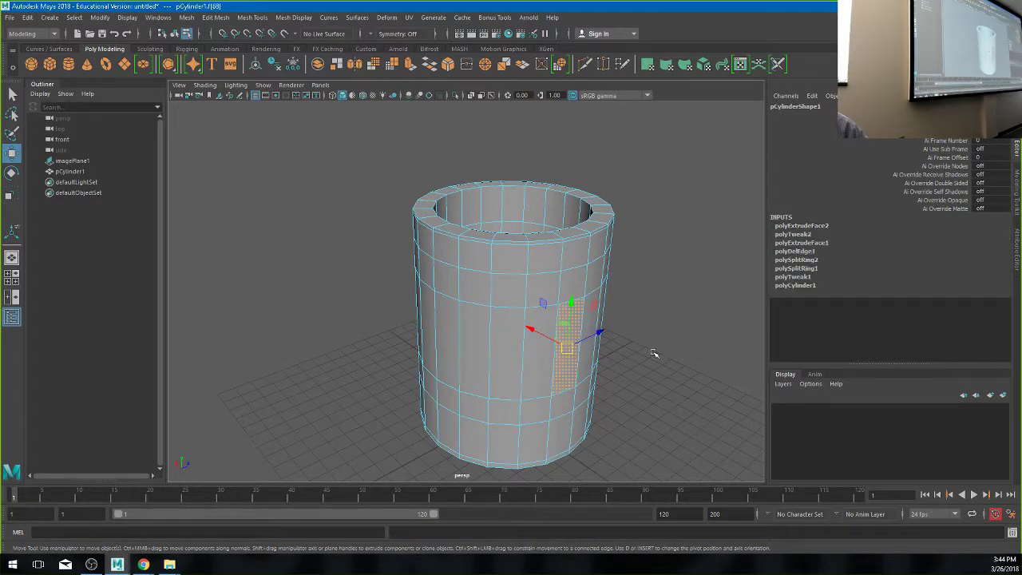
pyautogui.keyDown('alt'); pyautogui.moveTo(655, 353); pyautogui.dragTo(427, 299); pyautogui.keyUp('alt')
pyautogui.scroll(5, 426, 299)
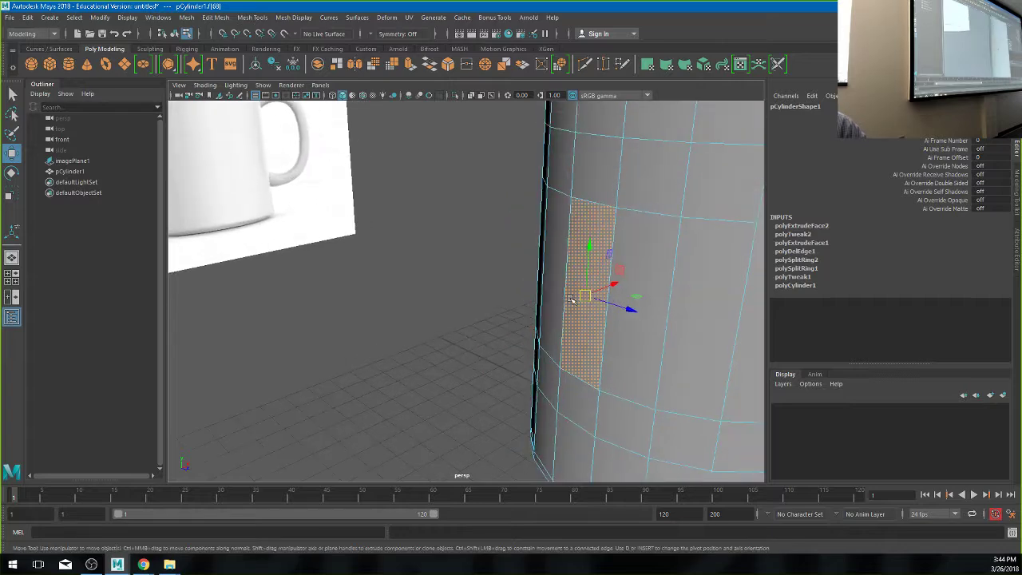
pyautogui.hotkey('ctrl', 'e')
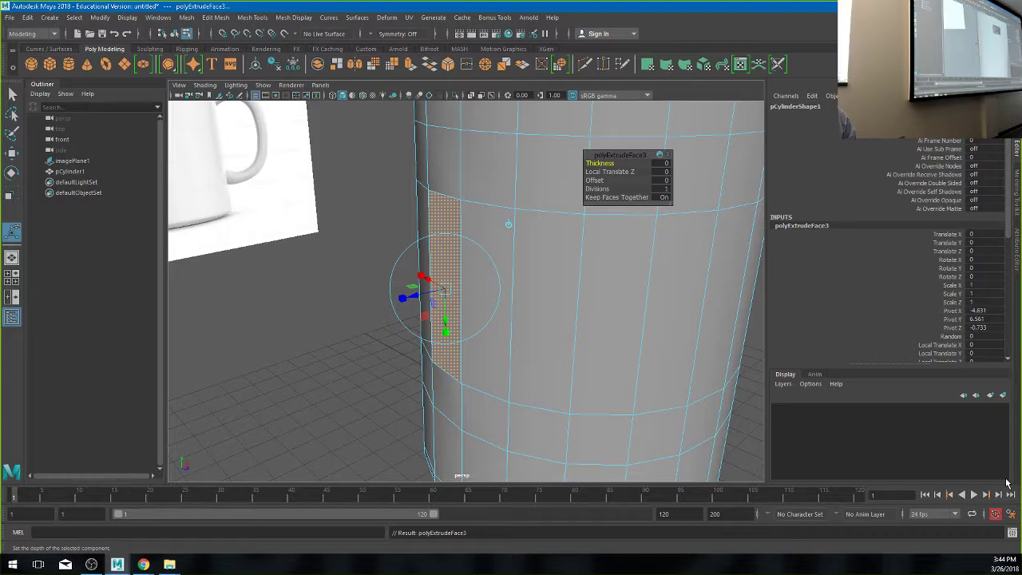
pyautogui.click(313, 303)
pyautogui.scroll(-3, 560, 368)
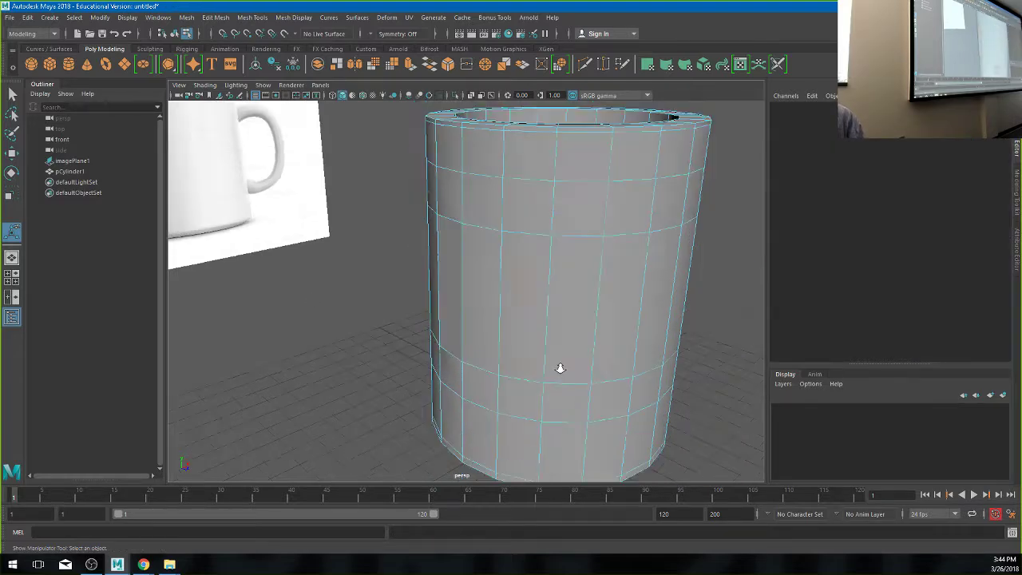
# - Orbit around the whole cup and preview it smoothed
pyautogui.scroll(-5, 559, 368)
pyautogui.keyDown('alt'); pyautogui.moveTo(542, 356); pyautogui.dragTo(458, 337); pyautogui.keyUp('alt')
pyautogui.scroll(5, 559, 359)
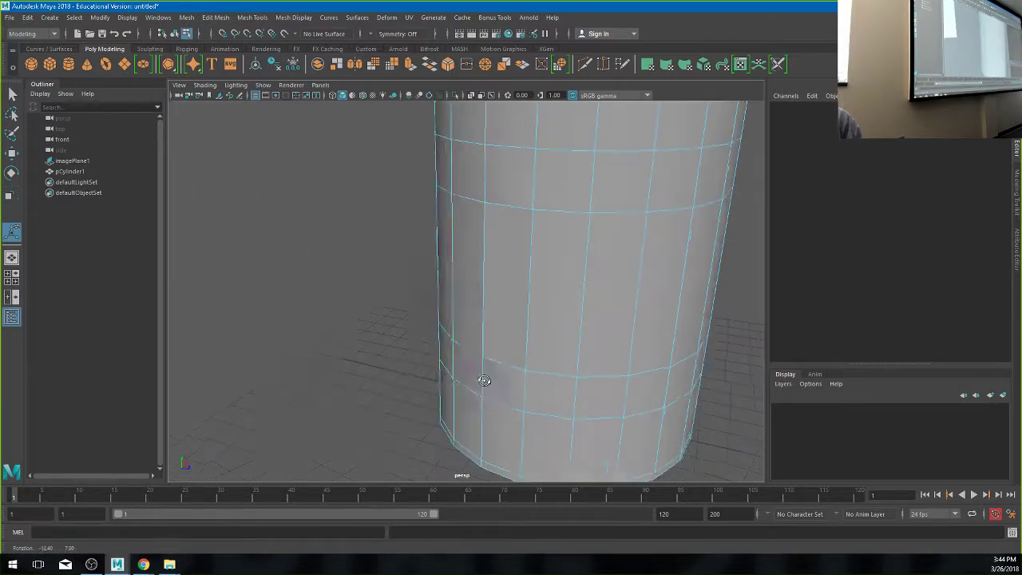
pyautogui.keyDown('alt'); pyautogui.moveTo(484, 379); pyautogui.dragTo(479, 385); pyautogui.keyUp('alt')
pyautogui.press('3')
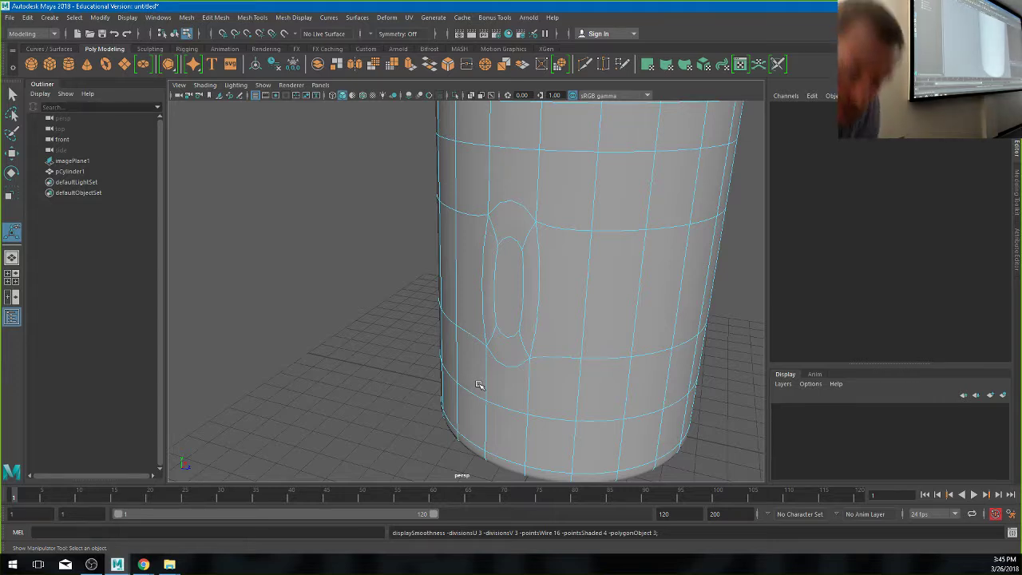
# - Undo back past the side-face extrusion and clear the face selection
pyautogui.click(549, 192)
pyautogui.hotkey('ctrl', 'z')
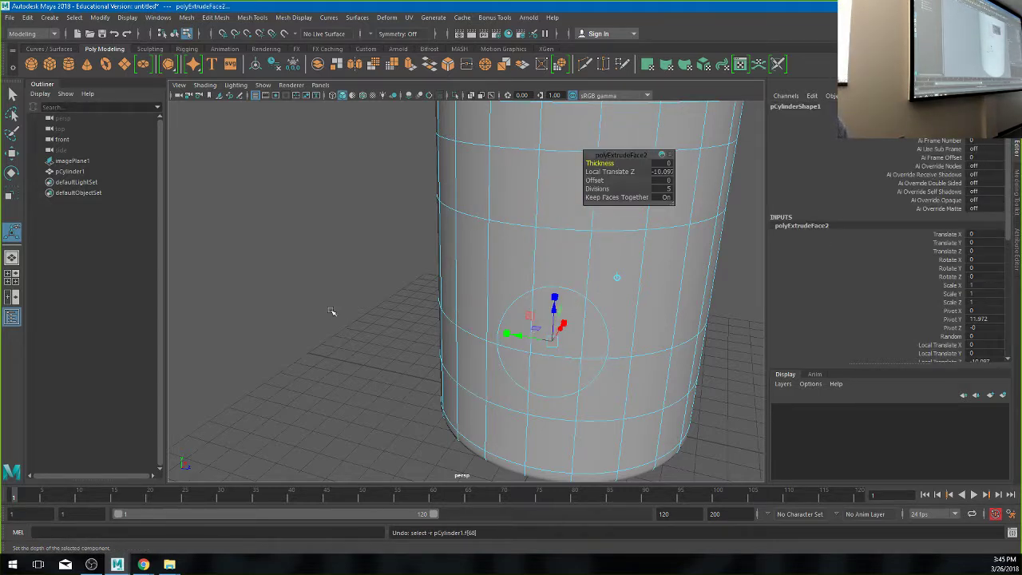
pyautogui.click(423, 331)
pyautogui.keyDown('alt'); pyautogui.moveTo(420, 331); pyautogui.dragTo(495, 260); pyautogui.keyUp('alt')
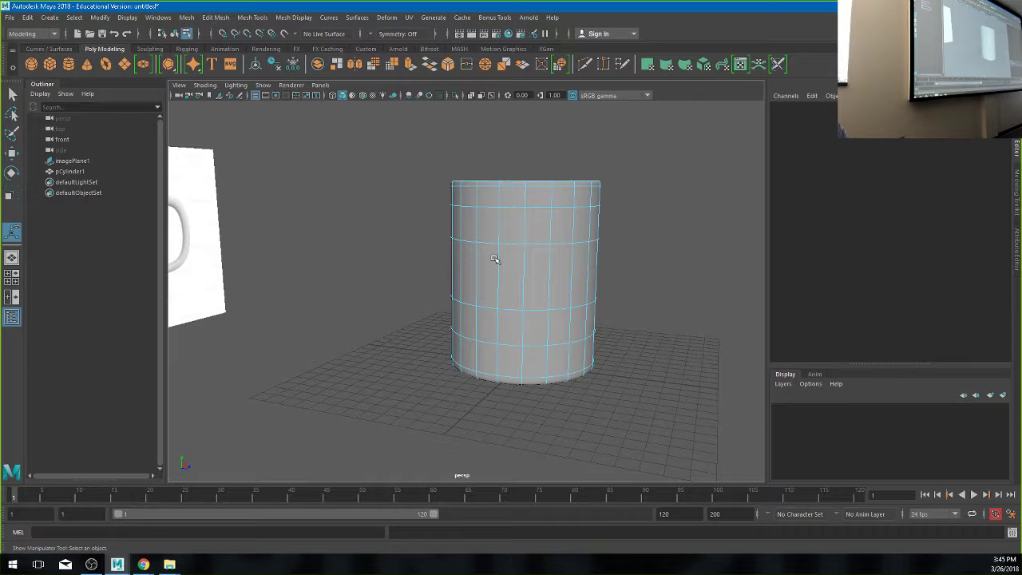
pyautogui.keyDown('alt'); pyautogui.moveTo(429, 239); pyautogui.dragTo(436, 271); pyautogui.keyUp('alt')
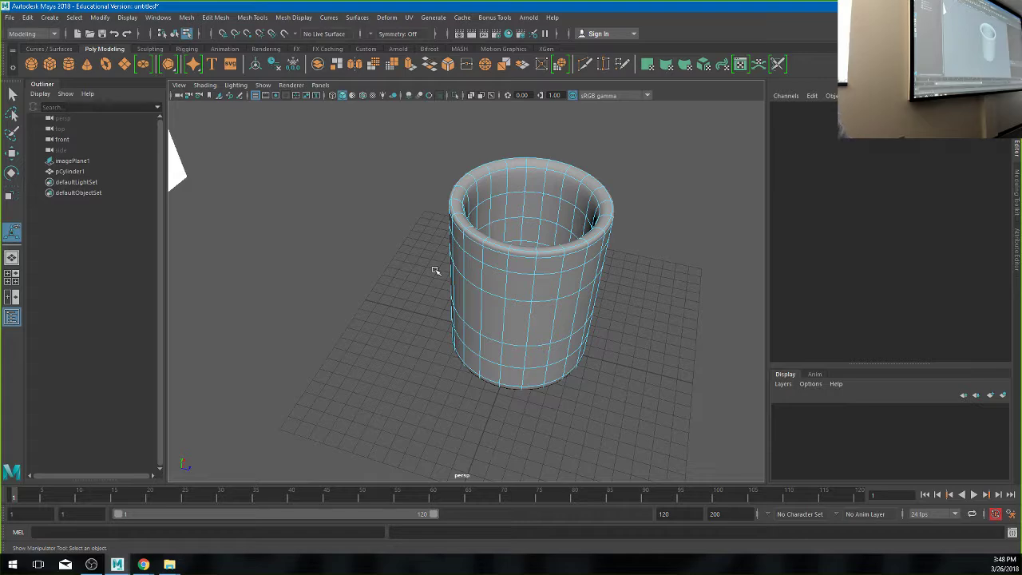
# - Insert an edge loop around the cup's rim and raise it slightly
pyautogui.keyDown('alt'); pyautogui.moveTo(433, 269); pyautogui.dragTo(463, 244); pyautogui.keyUp('alt')
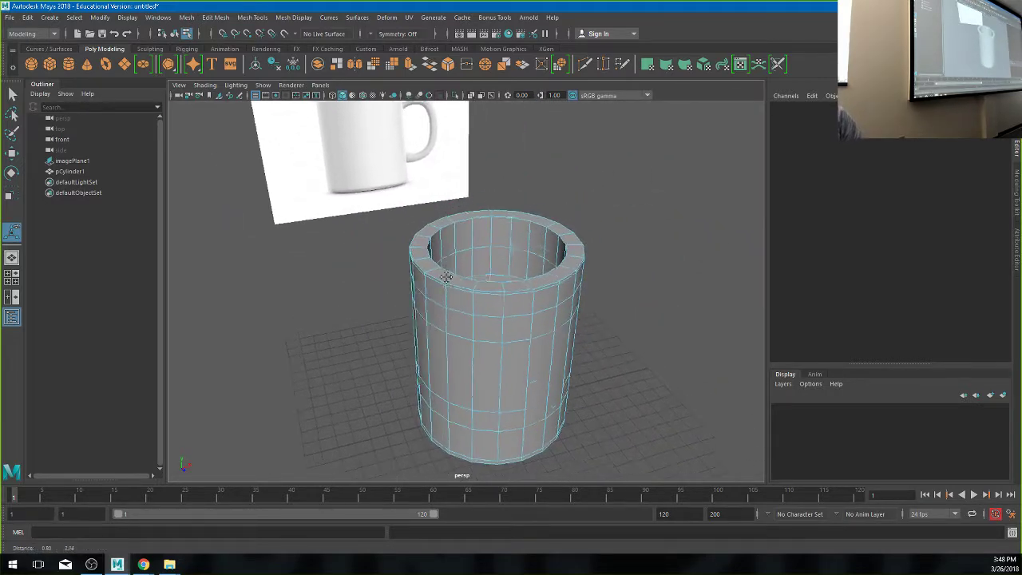
pyautogui.scroll(5, 277, 274)
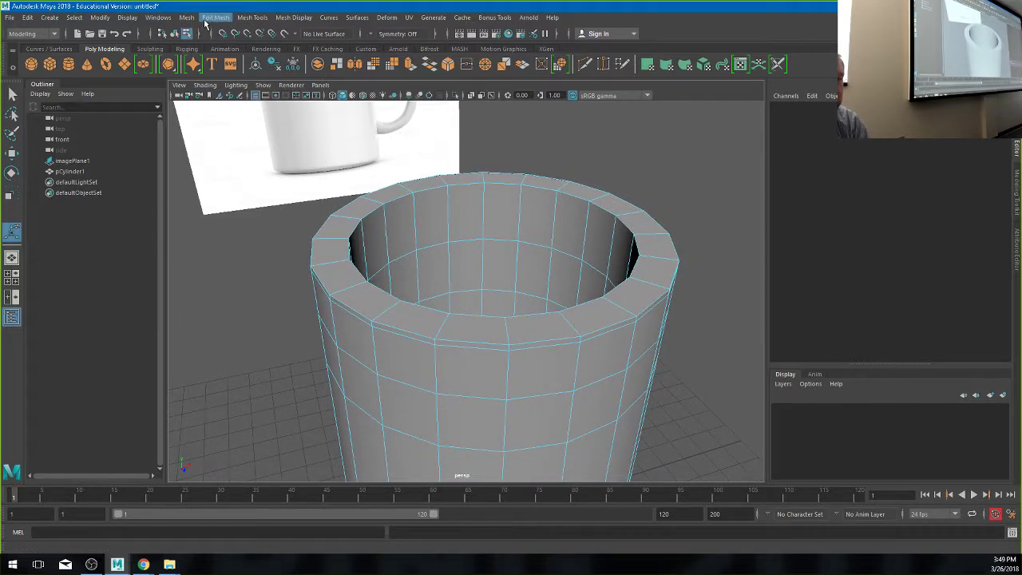
pyautogui.click(212, 23)
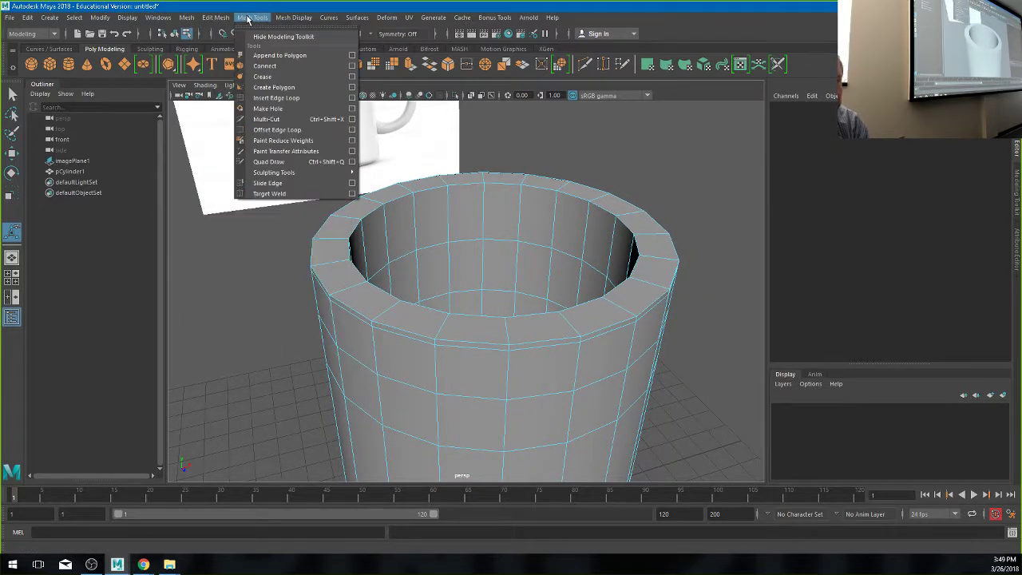
pyautogui.click(272, 98)
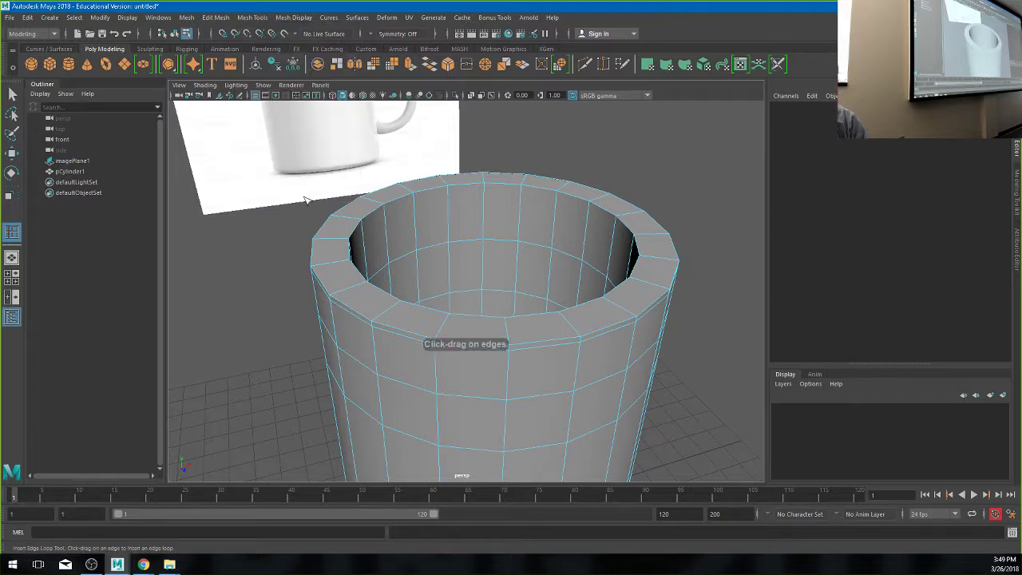
pyautogui.click(334, 241)
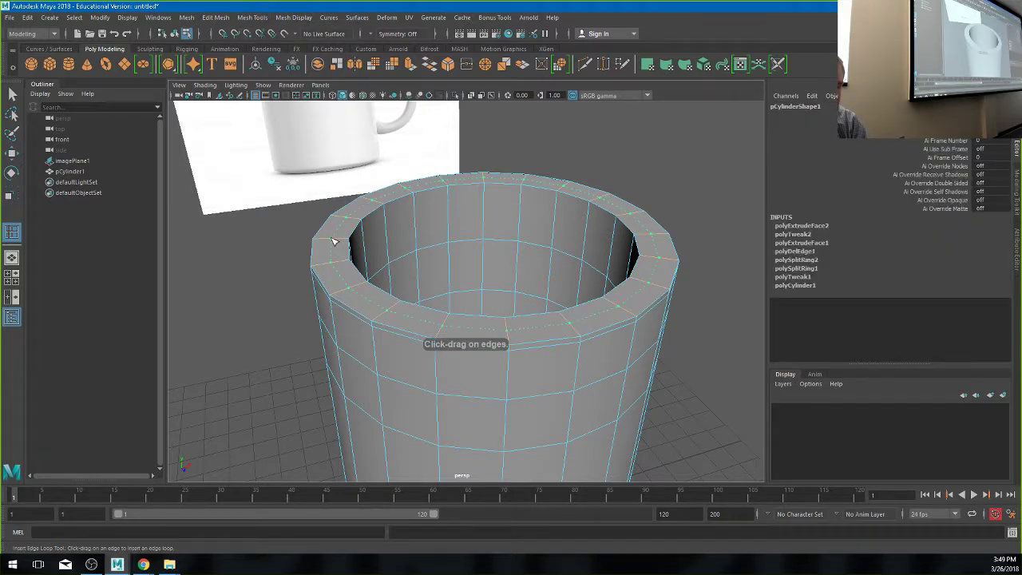
pyautogui.press('3')
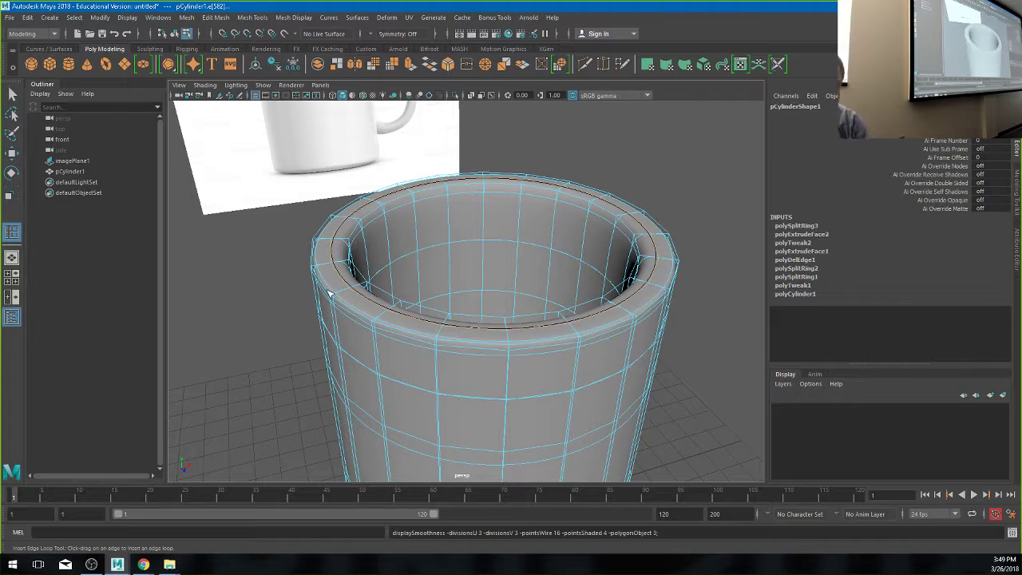
pyautogui.keyDown('alt'); pyautogui.moveTo(329, 294); pyautogui.dragTo(354, 285); pyautogui.keyUp('alt')
pyautogui.press('w')
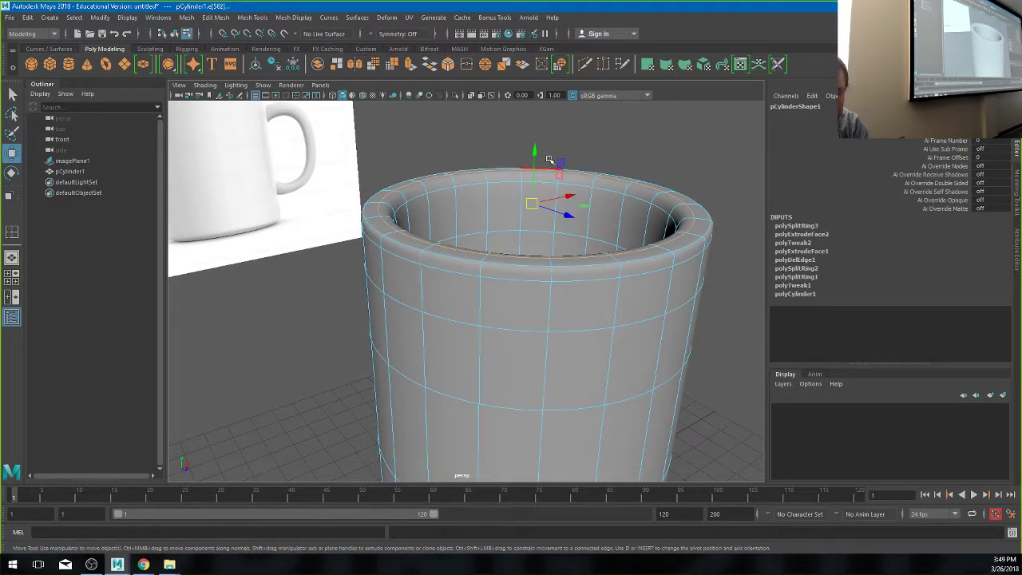
pyautogui.moveTo(534, 152); pyautogui.dragTo(532, 144)
# - Scale the edge loop just below the rim slightly outward, then turn off smooth preview
pyautogui.doubleClick(460, 274)
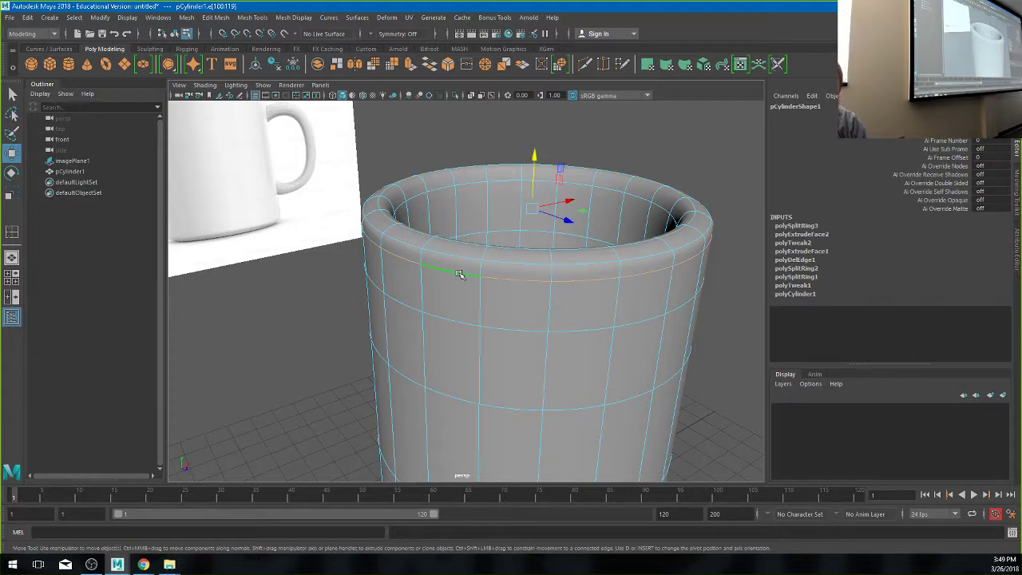
pyautogui.keyDown('alt'); pyautogui.moveTo(460, 274); pyautogui.dragTo(377, 296); pyautogui.keyUp('alt')
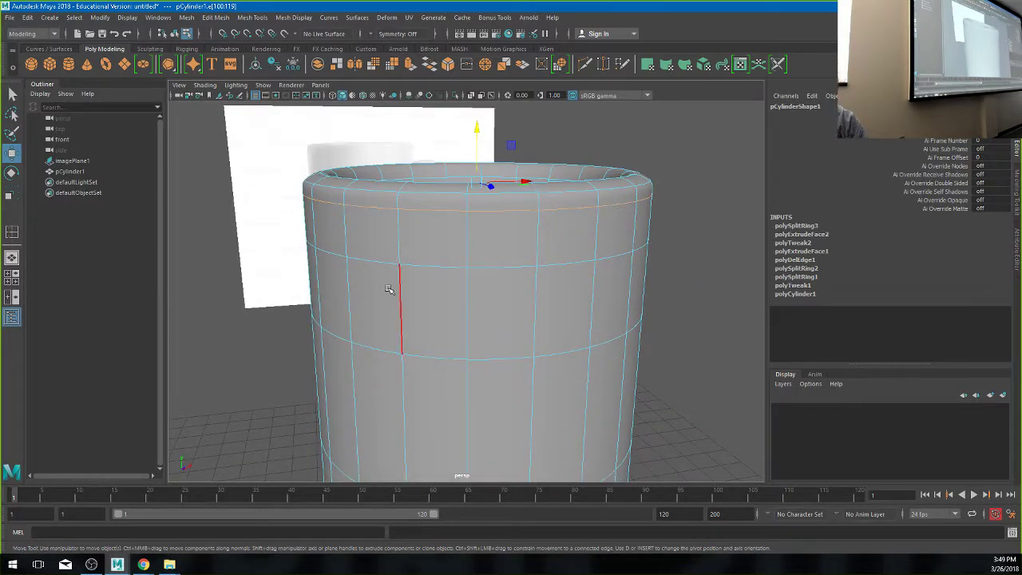
pyautogui.press('r')
pyautogui.moveTo(480, 183); pyautogui.dragTo(477, 180)
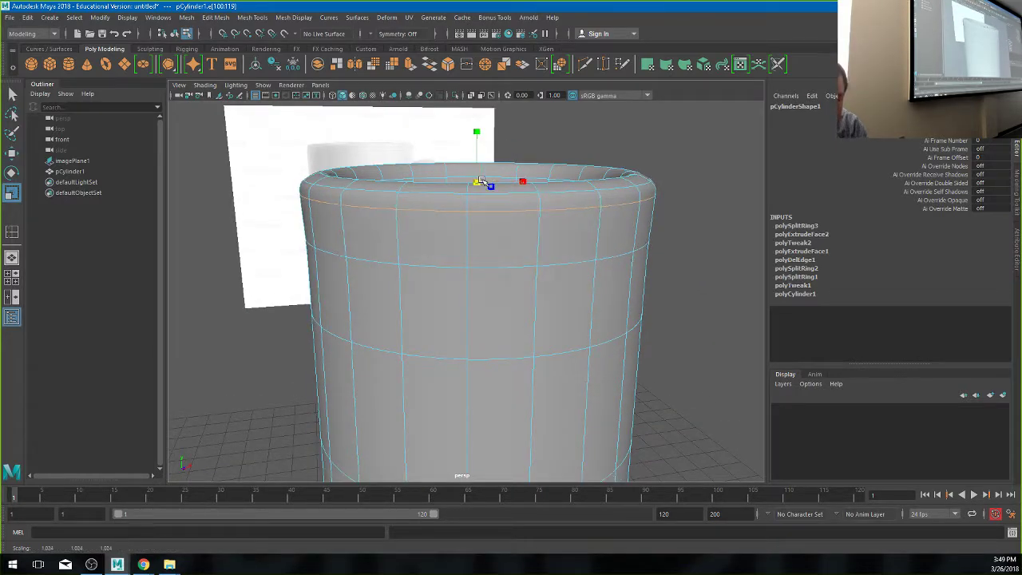
pyautogui.keyDown('alt'); pyautogui.moveTo(376, 232); pyautogui.dragTo(388, 251); pyautogui.keyUp('alt')
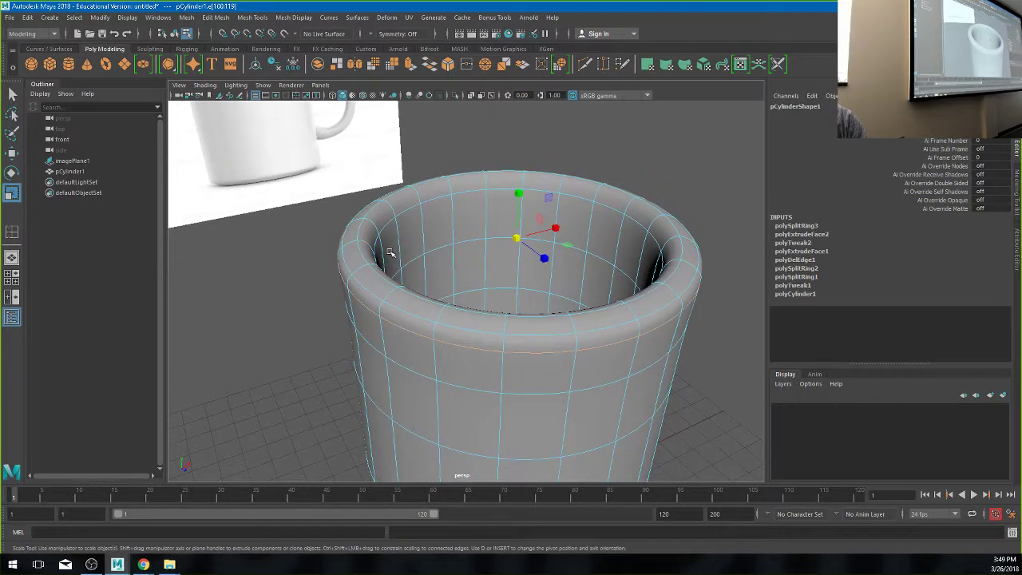
pyautogui.press('1')
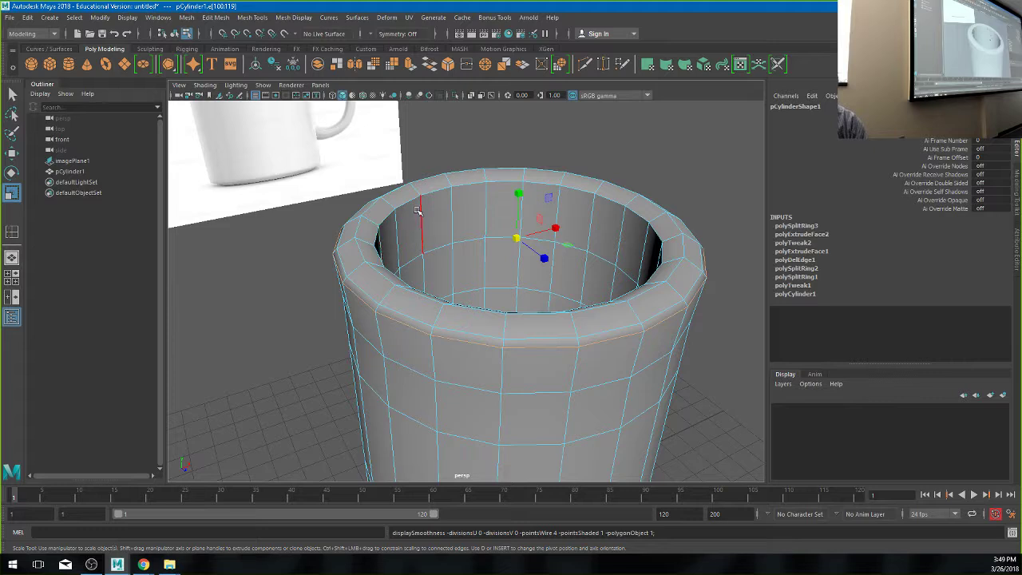
# - Insert another edge loop inside the rim and scale it inward to about 0.965
pyautogui.click(294, 18)
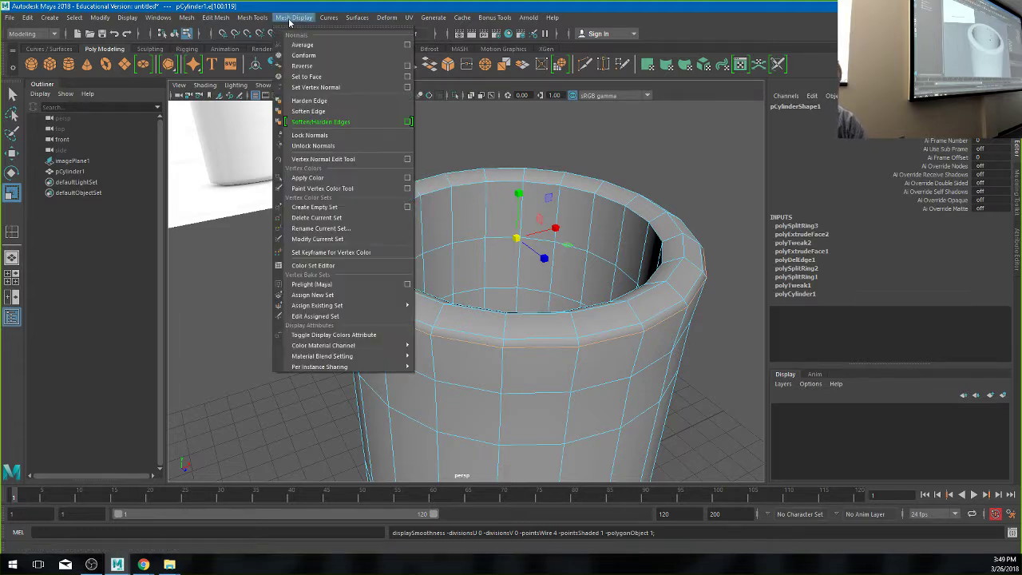
pyautogui.click(285, 97)
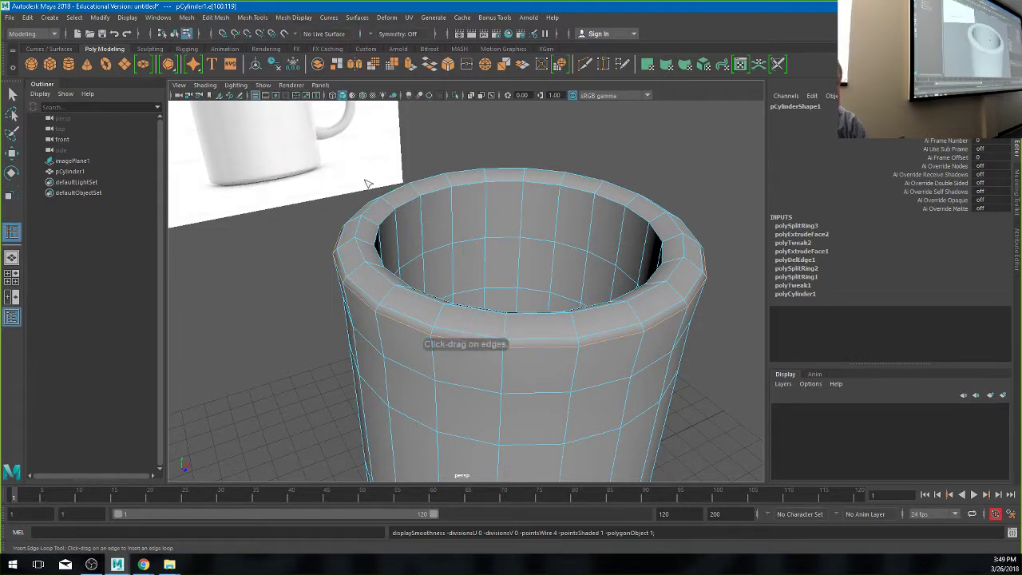
pyautogui.click(424, 212)
pyautogui.press('r')
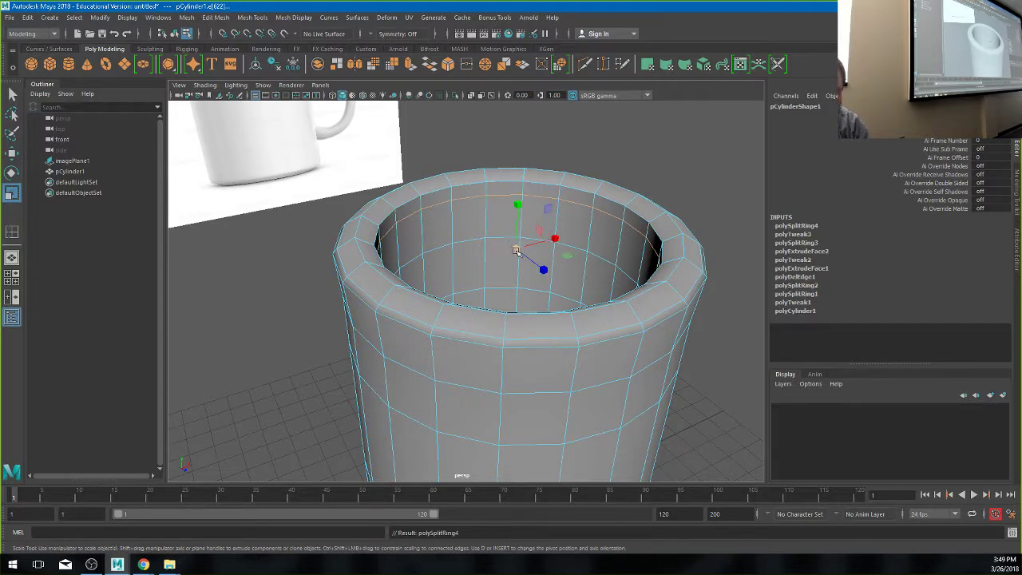
pyautogui.moveTo(517, 250); pyautogui.dragTo(492, 276)
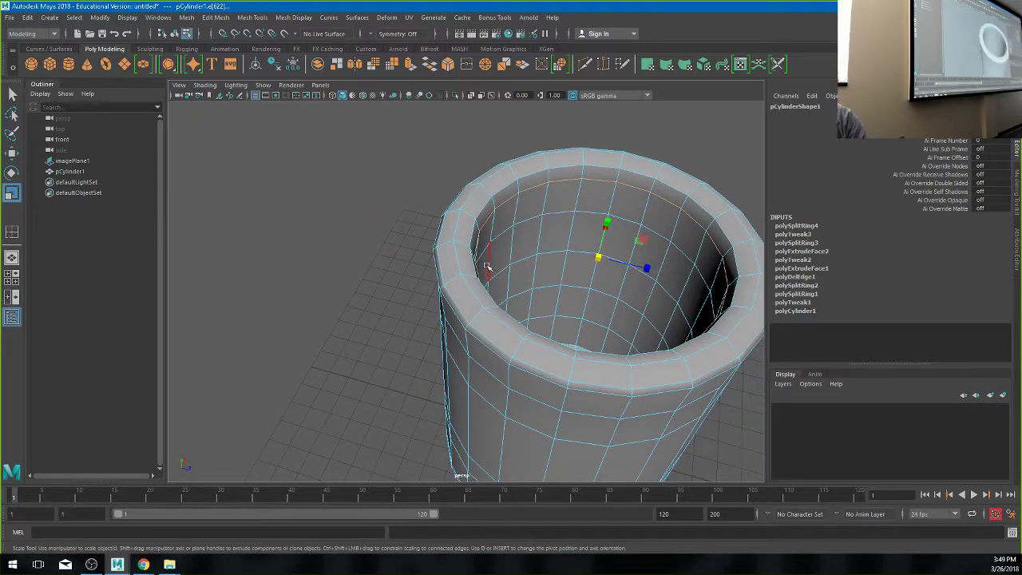
# - Turn on smooth mesh preview with 3 so the cup's rim and inner lip look rounded
pyautogui.press('3')
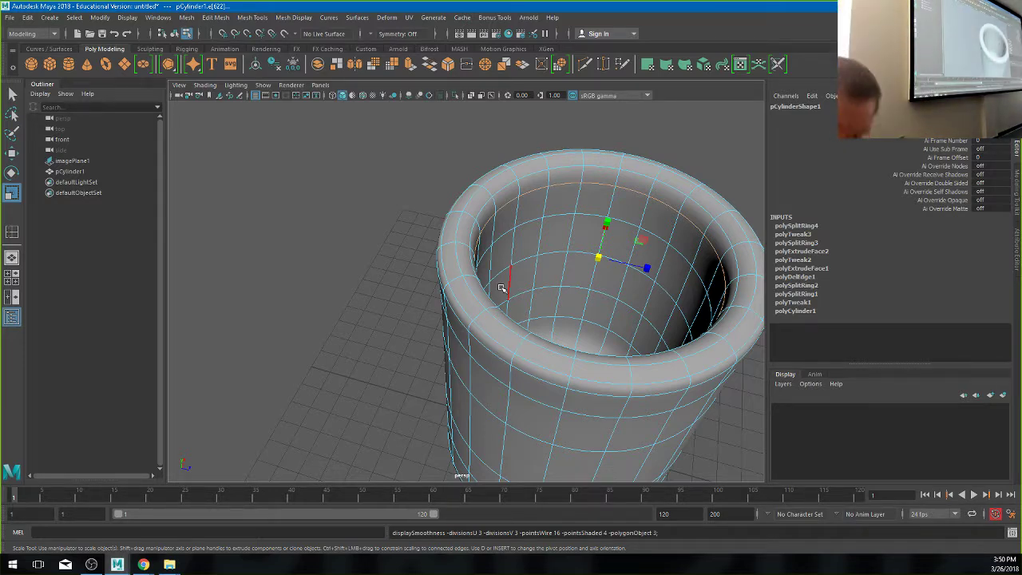
# - Save the scene as cup.ma using Save Scene As
pyautogui.click(13, 17)
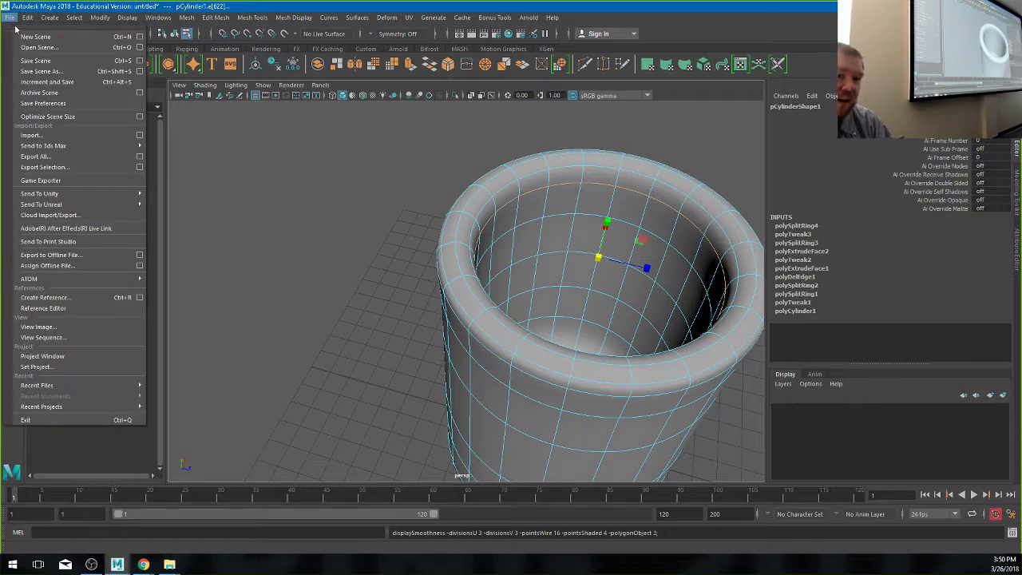
pyautogui.click(36, 76)
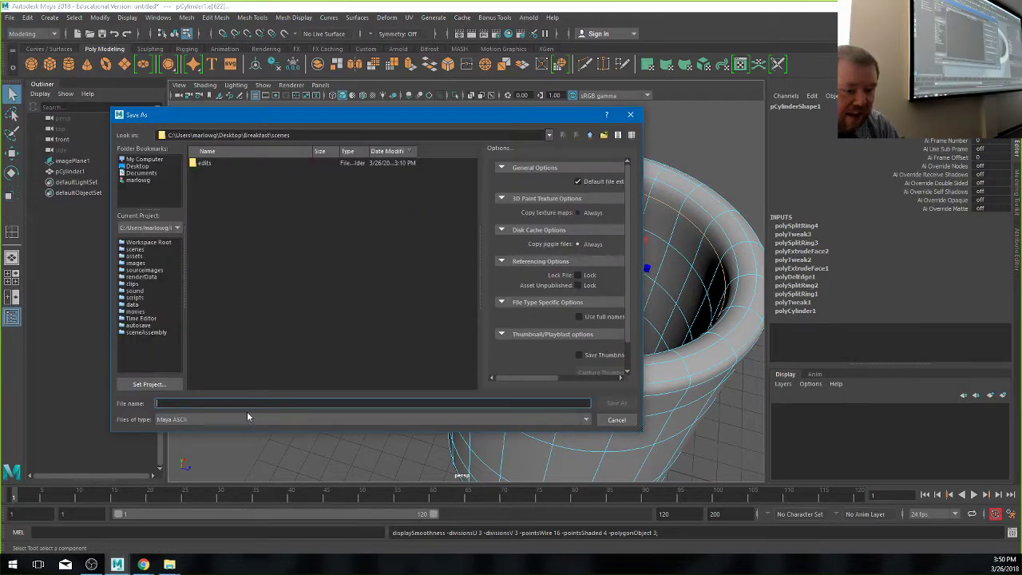
pyautogui.write('cup')
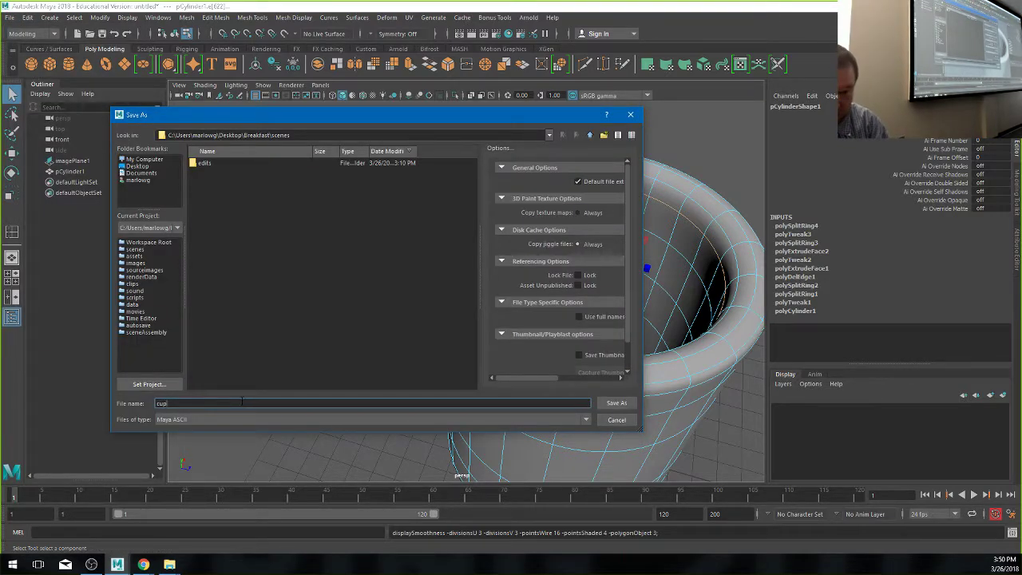
pyautogui.press('Return')
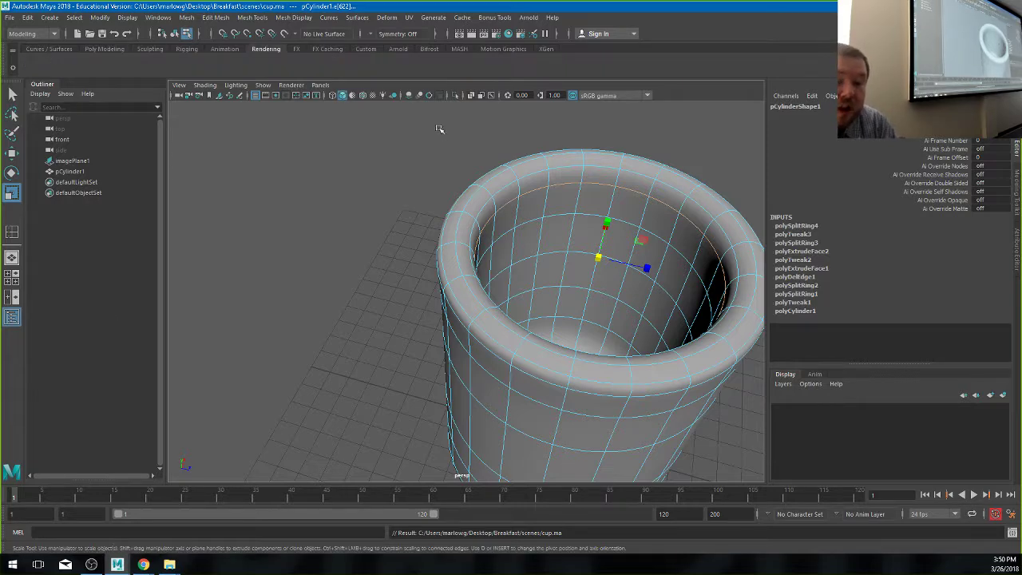
pyautogui.scroll(-5, 559, 319)
pyautogui.keyDown('alt'); pyautogui.moveTo(479, 264); pyautogui.dragTo(509, 270); pyautogui.keyUp('alt')
pyautogui.moveTo(508, 270); pyautogui.dragTo(491, 257, button='right')
# - Create a polygon torus, scale it up, and set its Section Radius to 0.16
pyautogui.click(501, 299)
pyautogui.press('r')
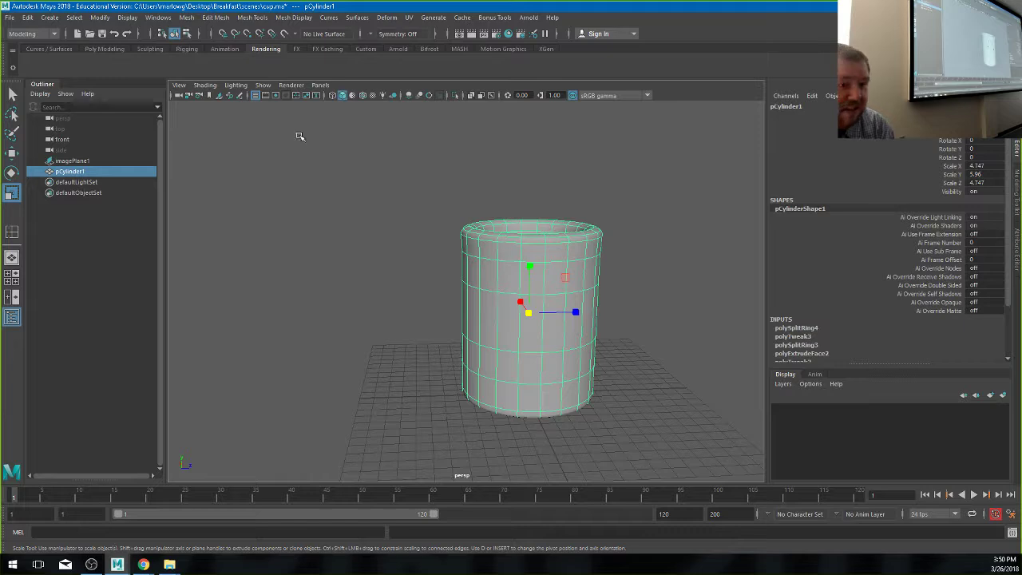
pyautogui.click(104, 49)
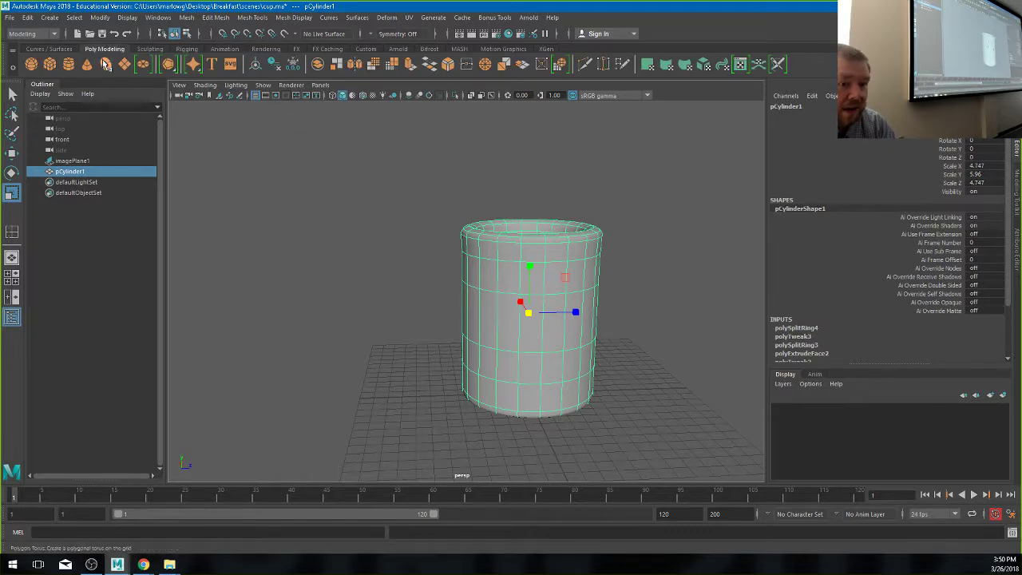
pyautogui.click(105, 64)
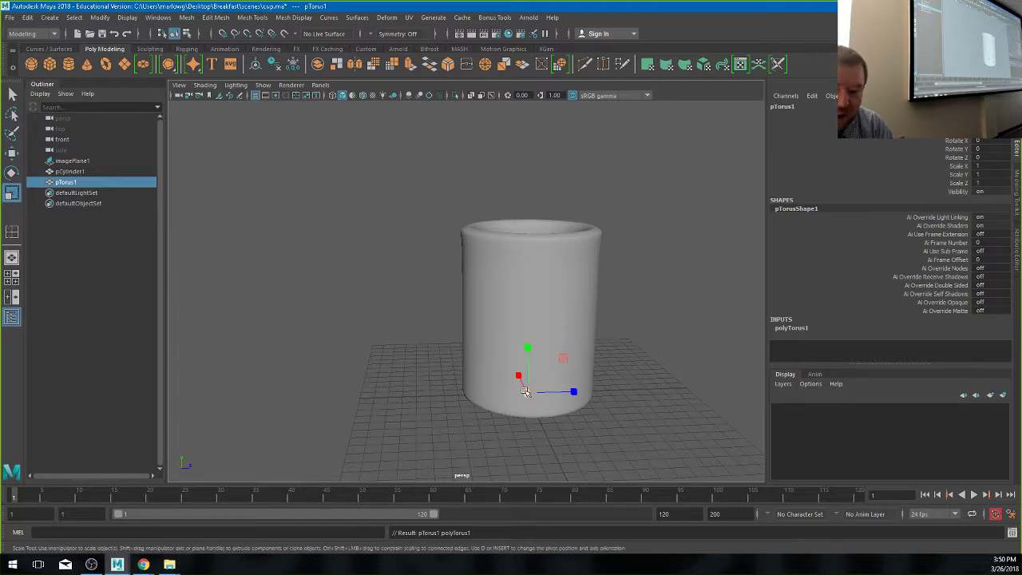
pyautogui.moveTo(524, 390); pyautogui.dragTo(684, 402)
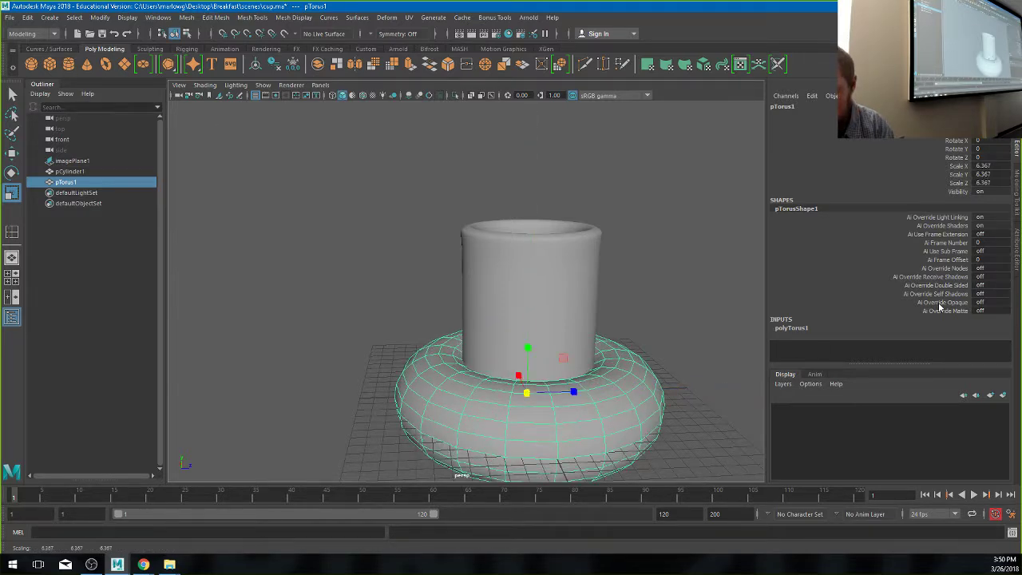
pyautogui.click(793, 327)
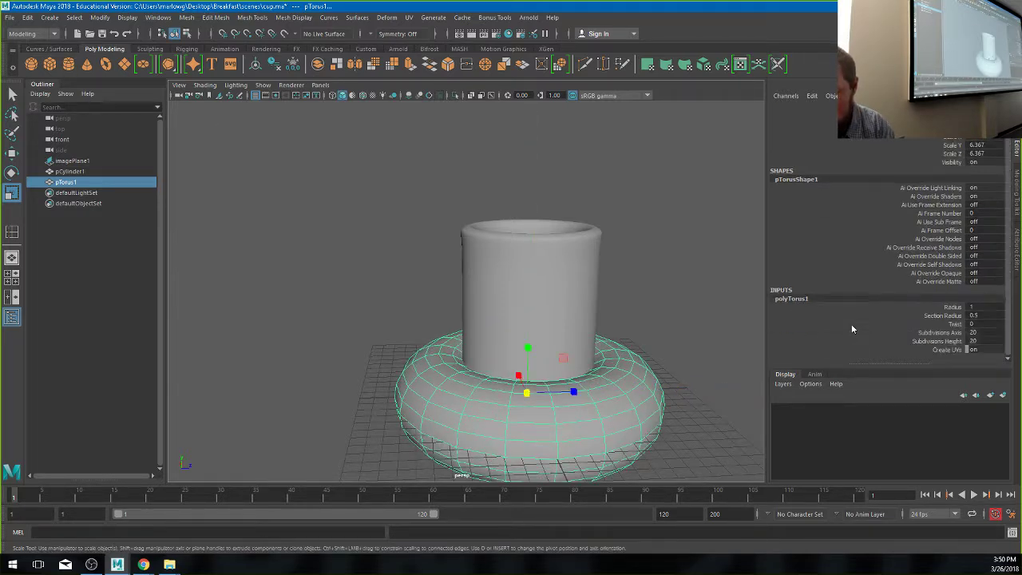
pyautogui.click(946, 316)
pyautogui.moveTo(696, 344); pyautogui.dragTo(674, 349, button='middle')
# - Rotate the torus upright and move it to the cup's right side as a handle
pyautogui.press('w')
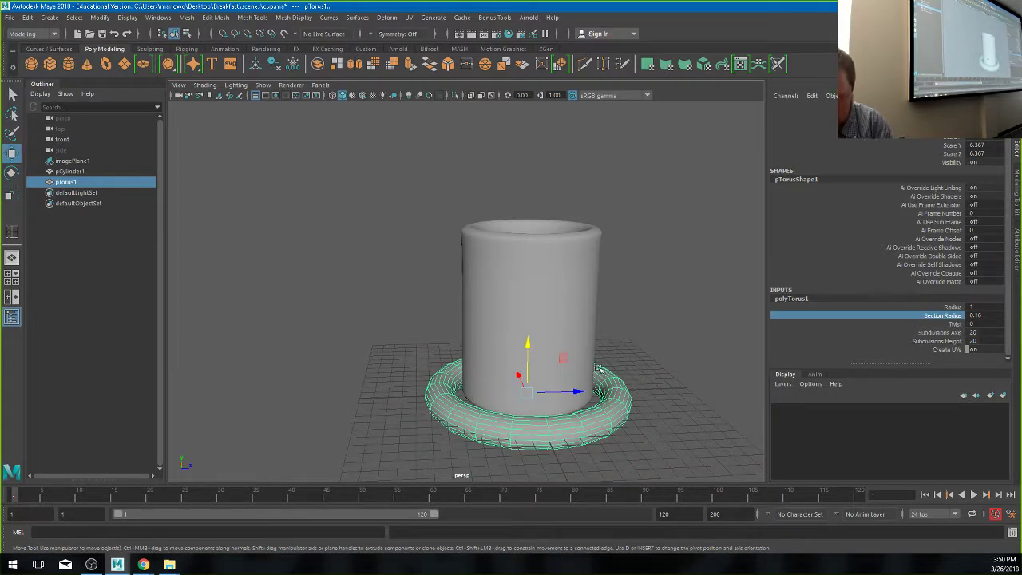
pyautogui.press('e')
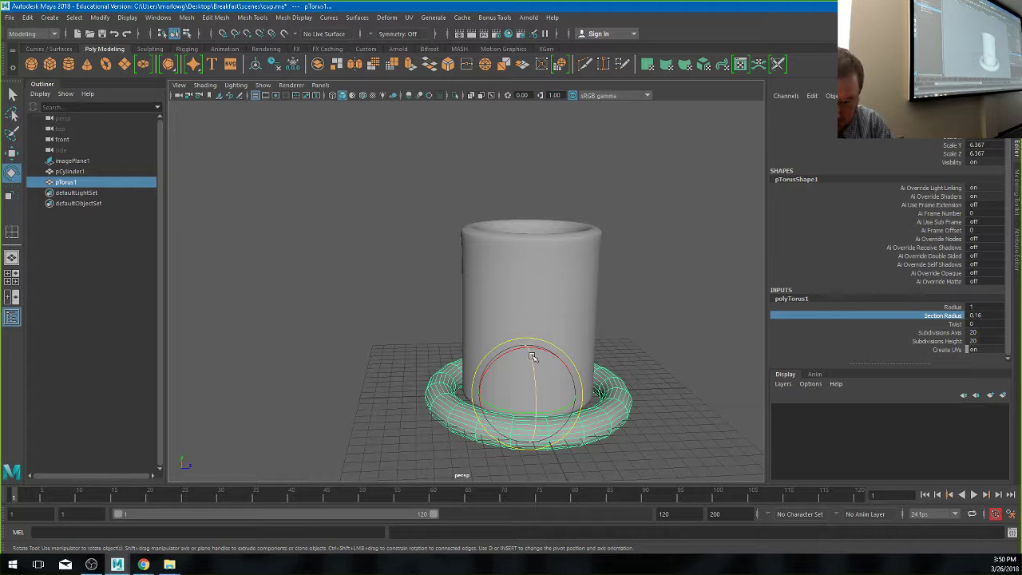
pyautogui.moveTo(532, 359); pyautogui.dragTo(495, 397)
pyautogui.hotkey('ctrl', 'a')
pyautogui.press('r')
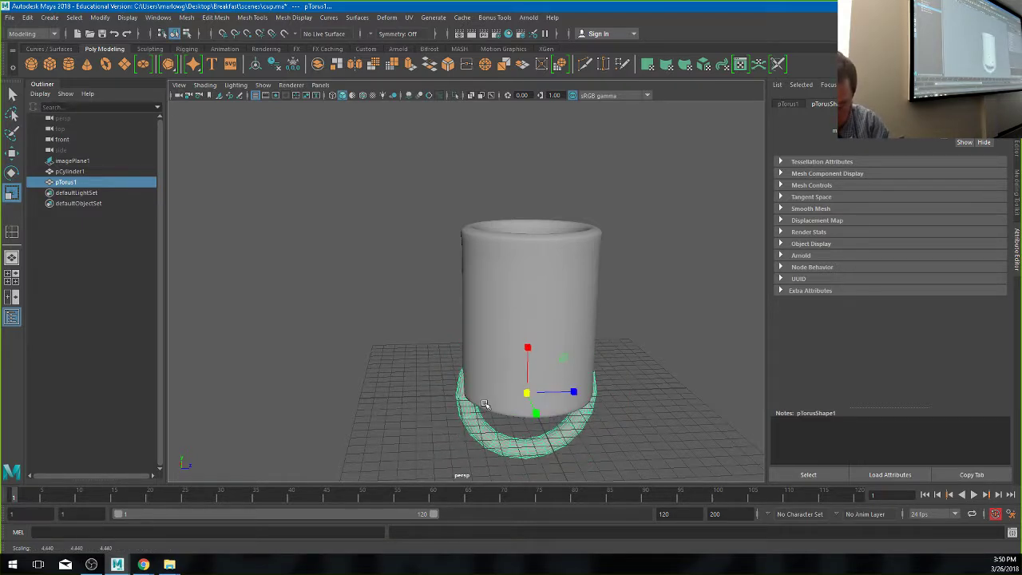
pyautogui.press('w')
pyautogui.moveTo(557, 384); pyautogui.dragTo(608, 306)
pyautogui.click(673, 235)
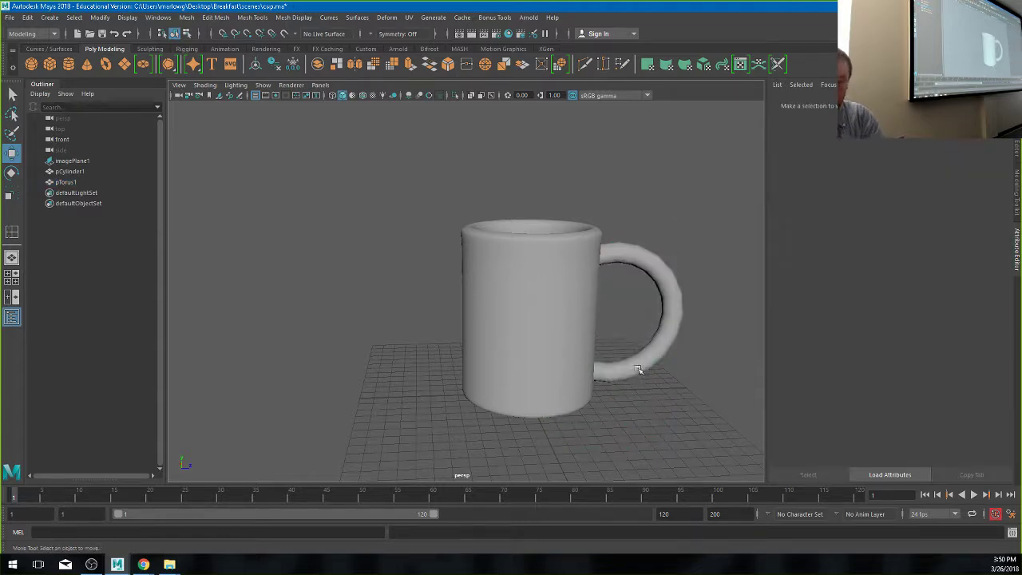
pyautogui.keyDown('alt'); pyautogui.moveTo(673, 235); pyautogui.dragTo(511, 384); pyautogui.keyUp('alt')
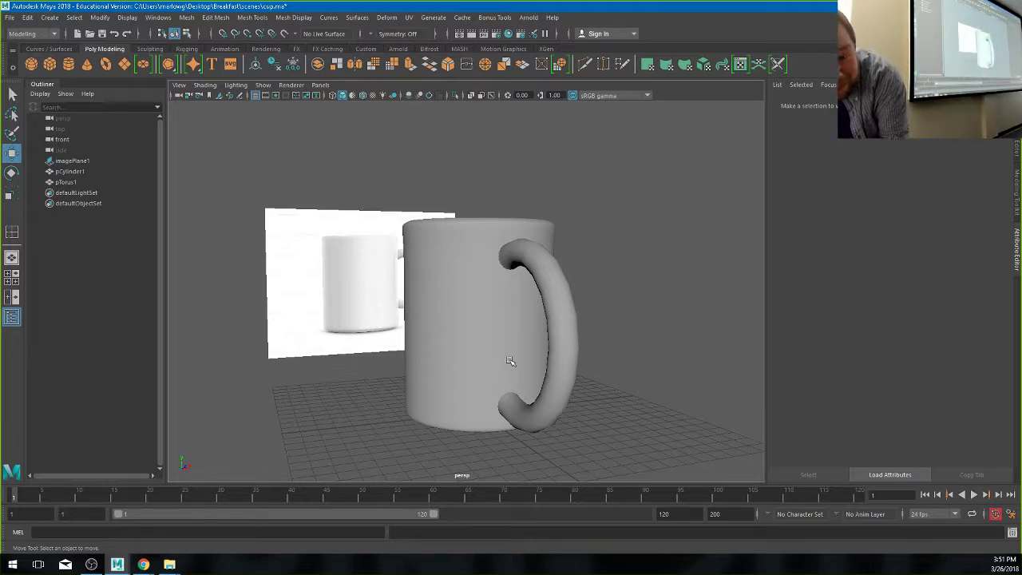
pyautogui.keyDown('alt'); pyautogui.moveTo(474, 309); pyautogui.dragTo(547, 375); pyautogui.keyUp('alt')
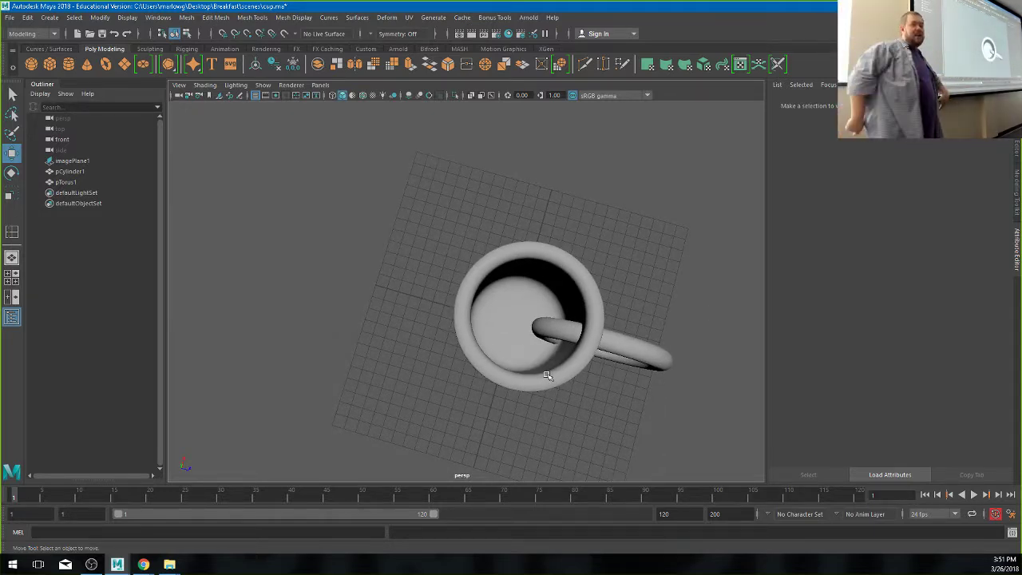
pyautogui.keyDown('alt'); pyautogui.moveTo(554, 370); pyautogui.dragTo(566, 324); pyautogui.keyUp('alt')
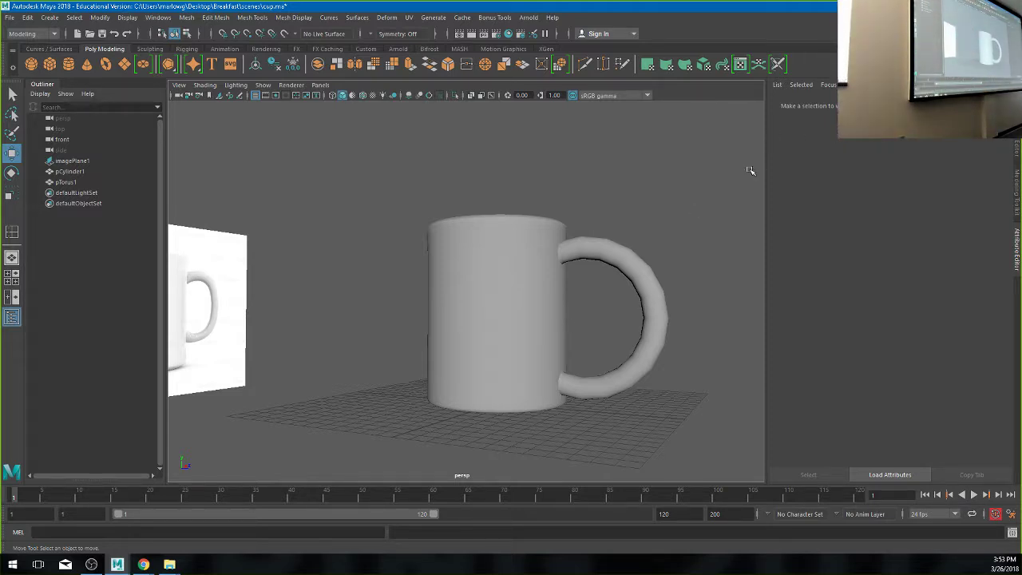
# - Delete the torus handle pTorus1, then select pCylinder1 and switch to the four-view layout
pyautogui.click(650, 309)
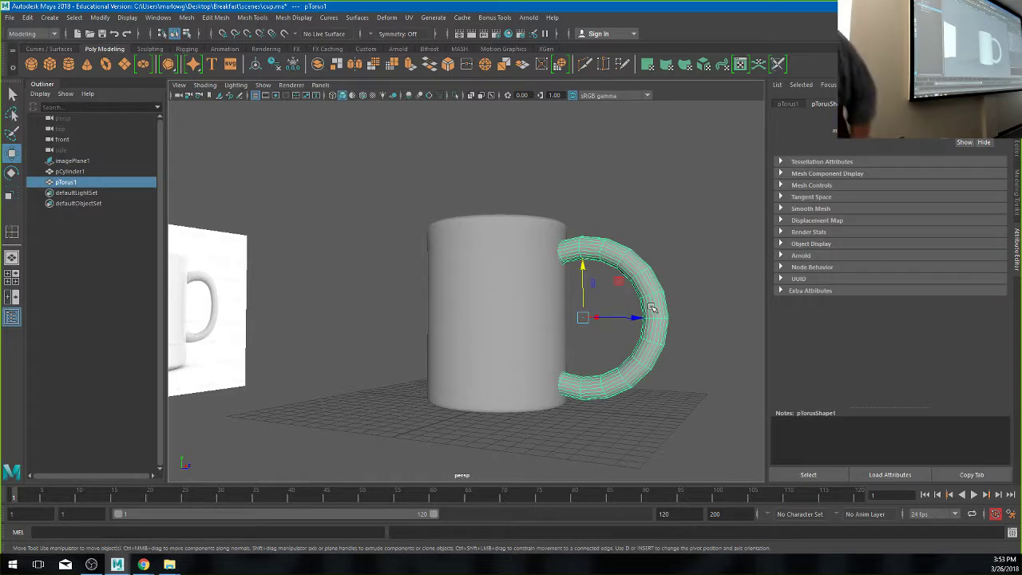
pyautogui.press('Delete')
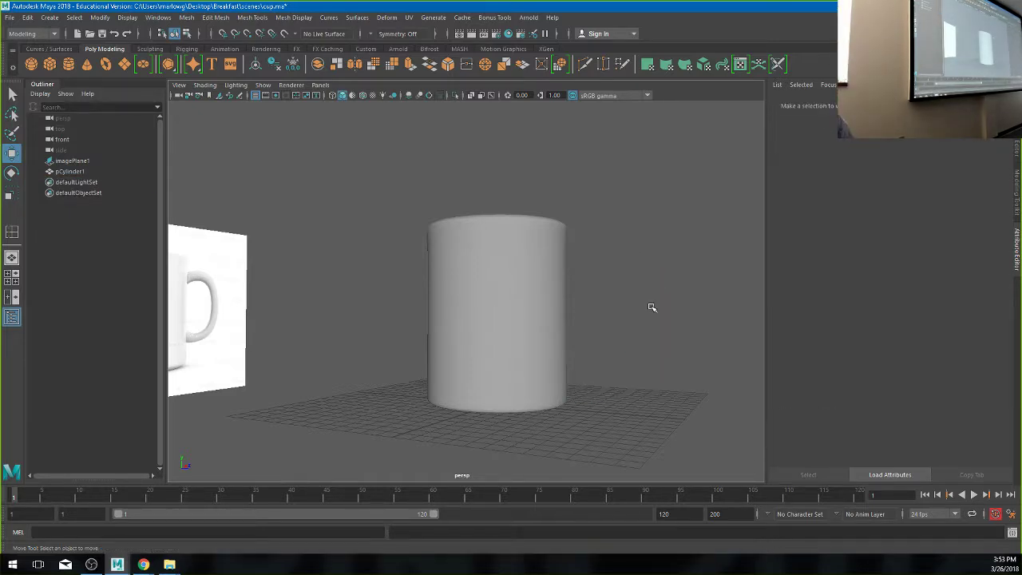
pyautogui.keyDown('alt'); pyautogui.moveTo(514, 274); pyautogui.dragTo(554, 284); pyautogui.keyUp('alt')
pyautogui.click(446, 357)
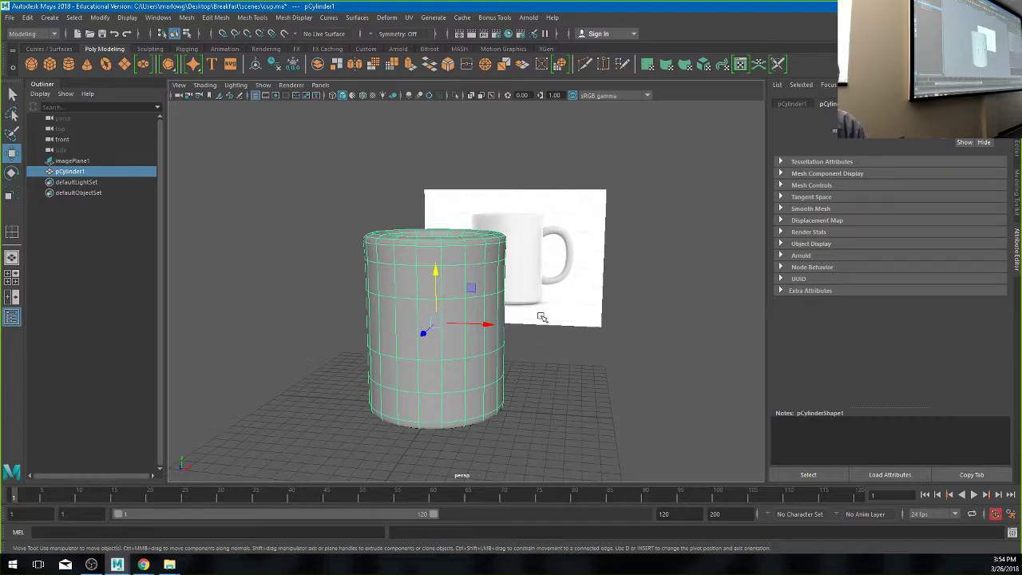
pyautogui.press('space')
pyautogui.press('space')
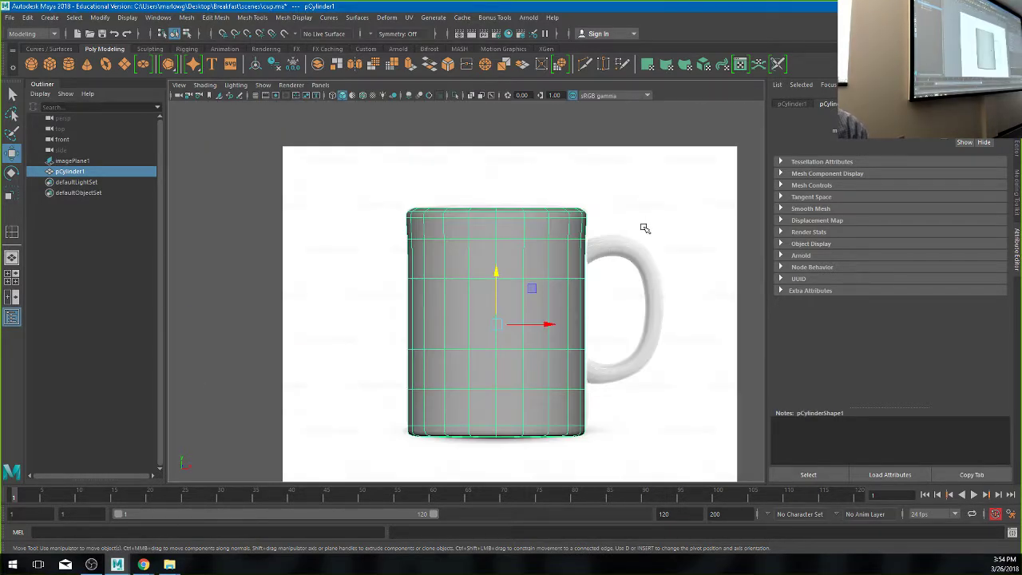
pyautogui.scroll(3, 644, 228)
# - Turn off the smooth preview and raise the edge loop just below the rim slightly
pyautogui.scroll(3, 605, 258)
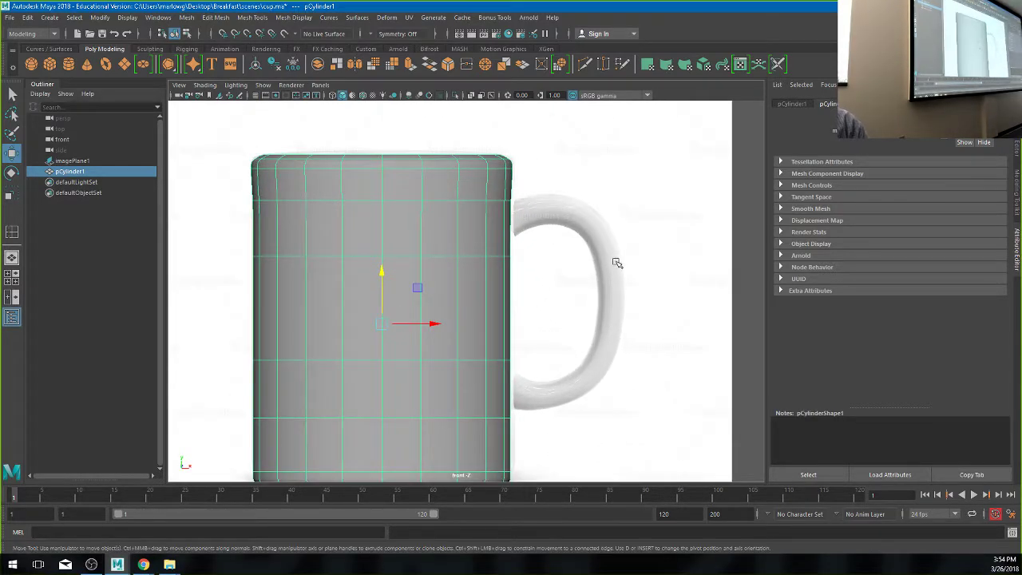
pyautogui.press('1')
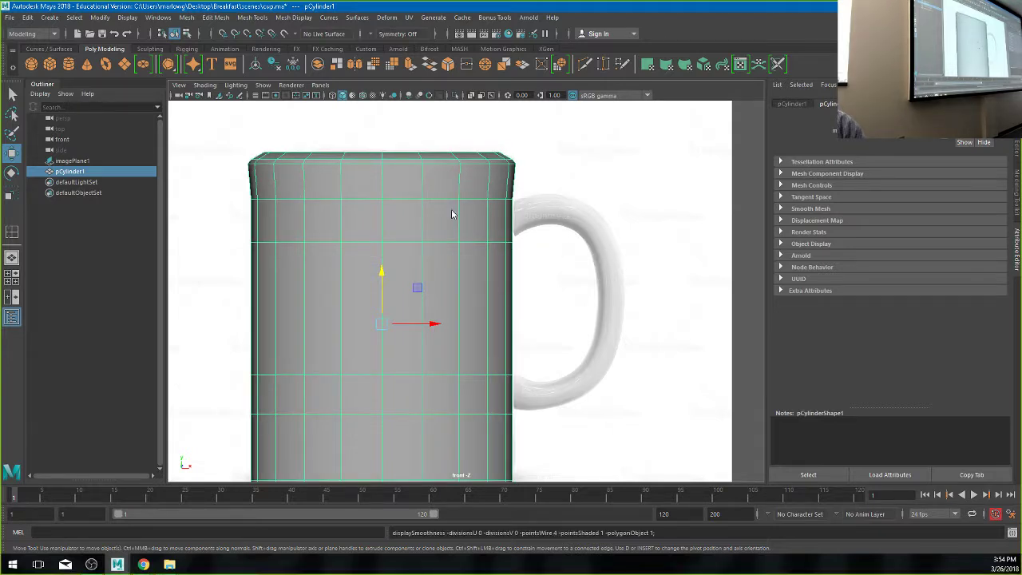
pyautogui.moveTo(452, 212); pyautogui.dragTo(451, 185, button='right')
pyautogui.doubleClick(445, 196)
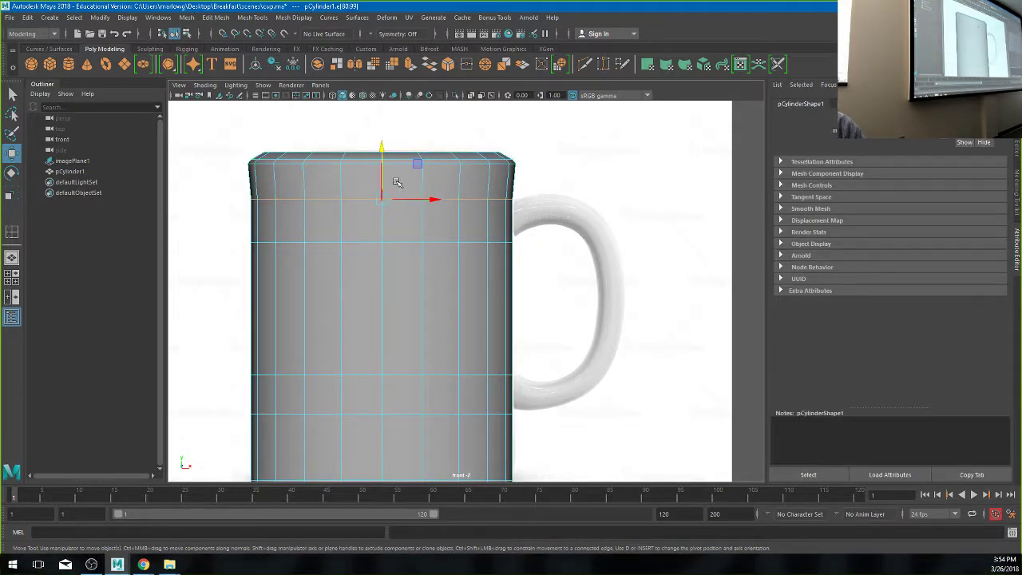
pyautogui.doubleClick(435, 242)
pyautogui.moveTo(382, 217); pyautogui.dragTo(383, 212)
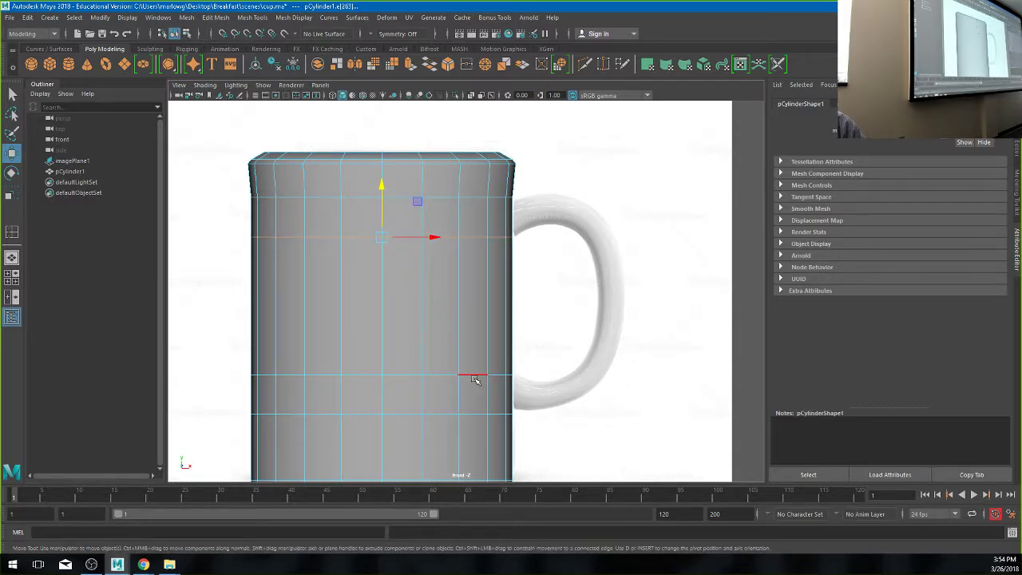
# - Select a lower horizontal edge loop on the cup's side and nudge it slightly up
pyautogui.click(467, 412)
pyautogui.doubleClick(468, 412)
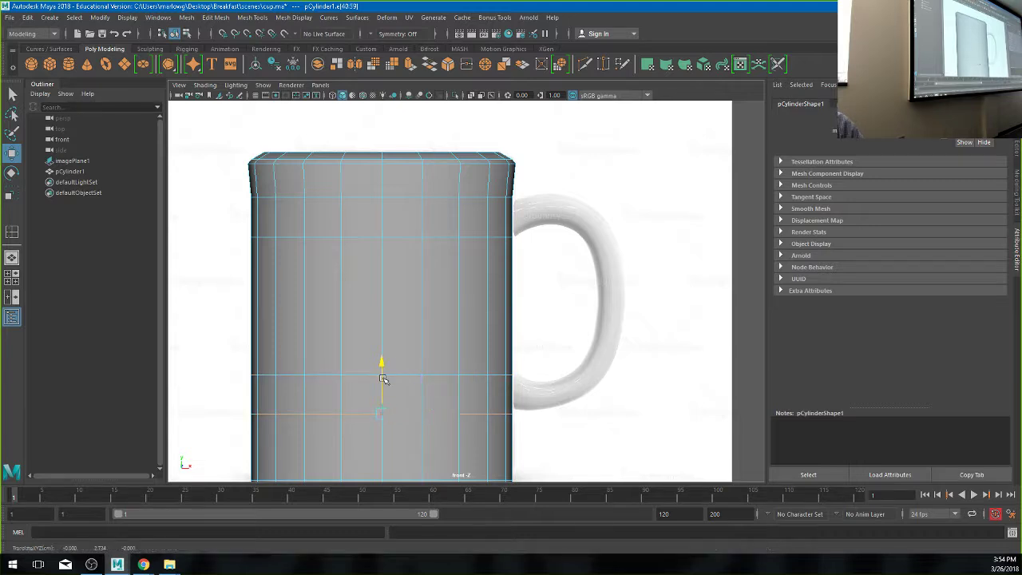
pyautogui.doubleClick(471, 374)
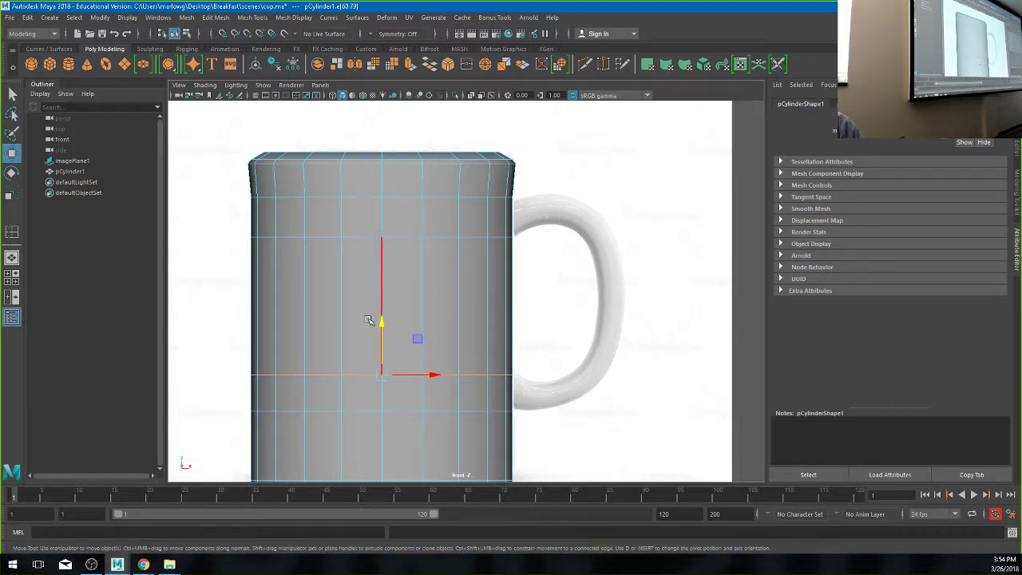
pyautogui.moveTo(381, 318); pyautogui.dragTo(382, 326)
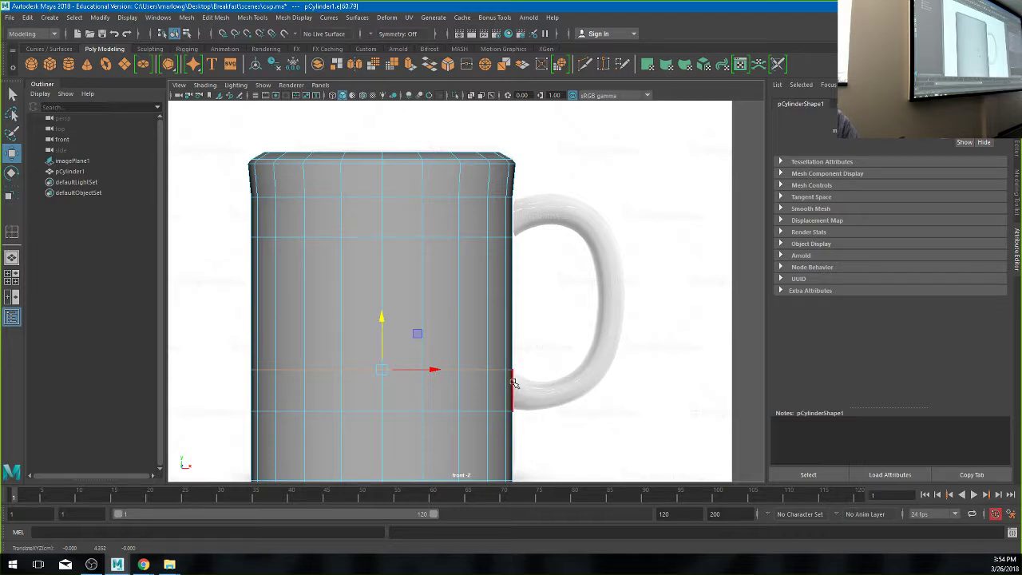
# - In face mode, select the side face where the handle's top joins the cup
pyautogui.rightClick(512, 228)
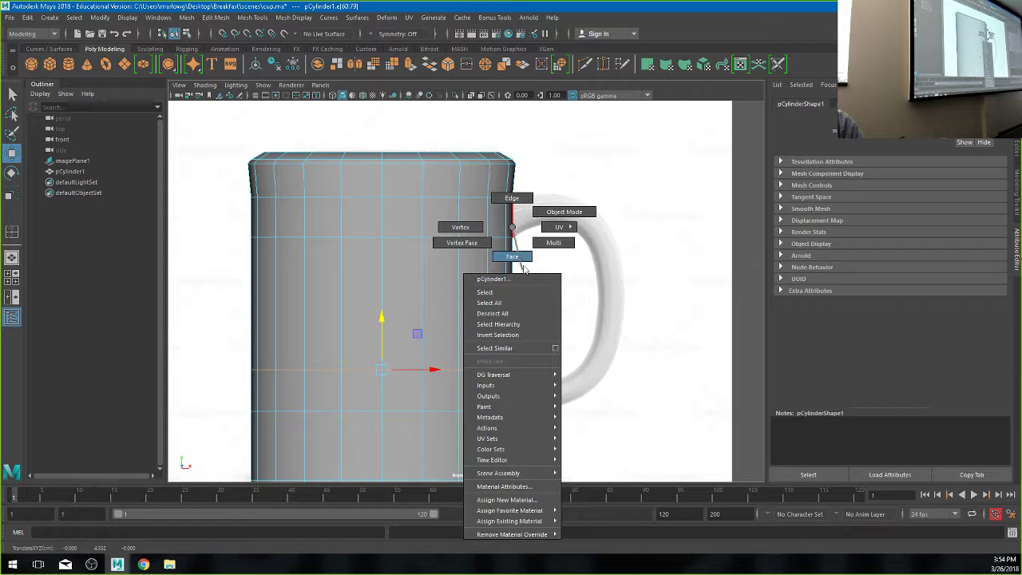
pyautogui.click(512, 256)
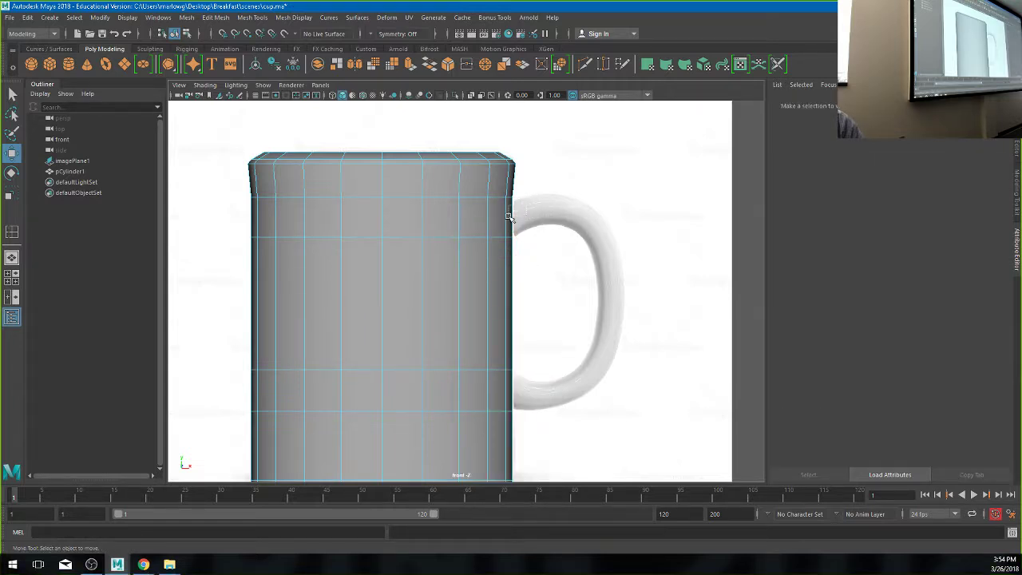
pyautogui.click(508, 214)
# - Switch to the perspective camera, show the grid, and look down on the cup
pyautogui.press('space')
pyautogui.moveTo(517, 234); pyautogui.dragTo(471, 234)
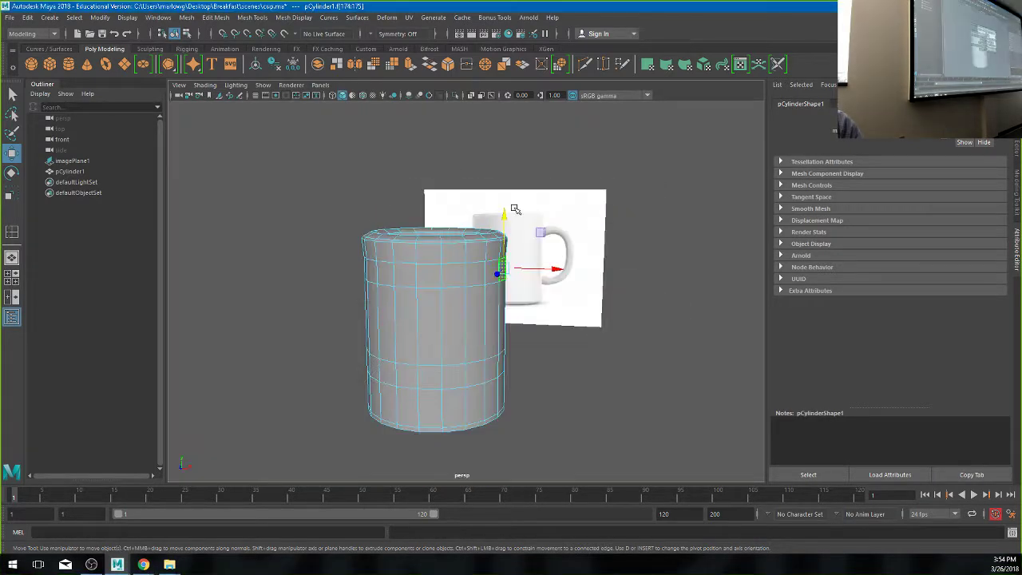
pyautogui.keyDown('alt'); pyautogui.moveTo(495, 271); pyautogui.dragTo(471, 353); pyautogui.keyUp('alt')
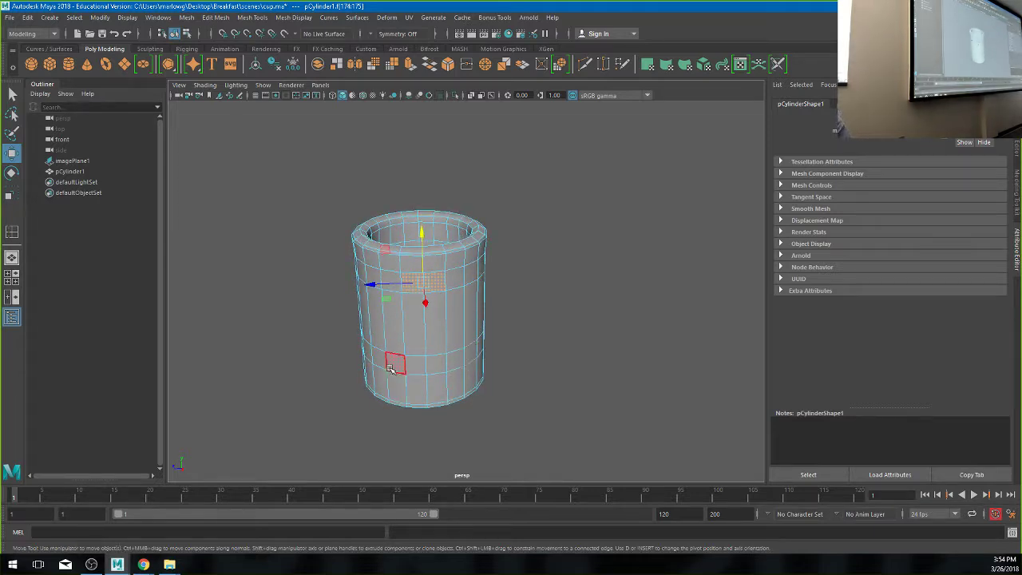
pyautogui.click(255, 95)
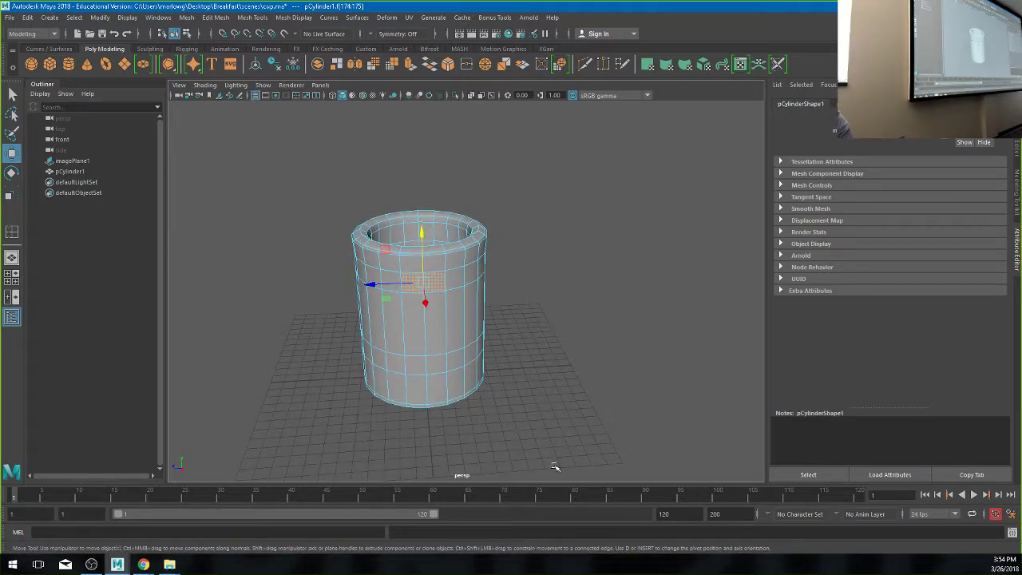
pyautogui.keyDown('alt'); pyautogui.moveTo(421, 384); pyautogui.dragTo(457, 415); pyautogui.keyUp('alt')
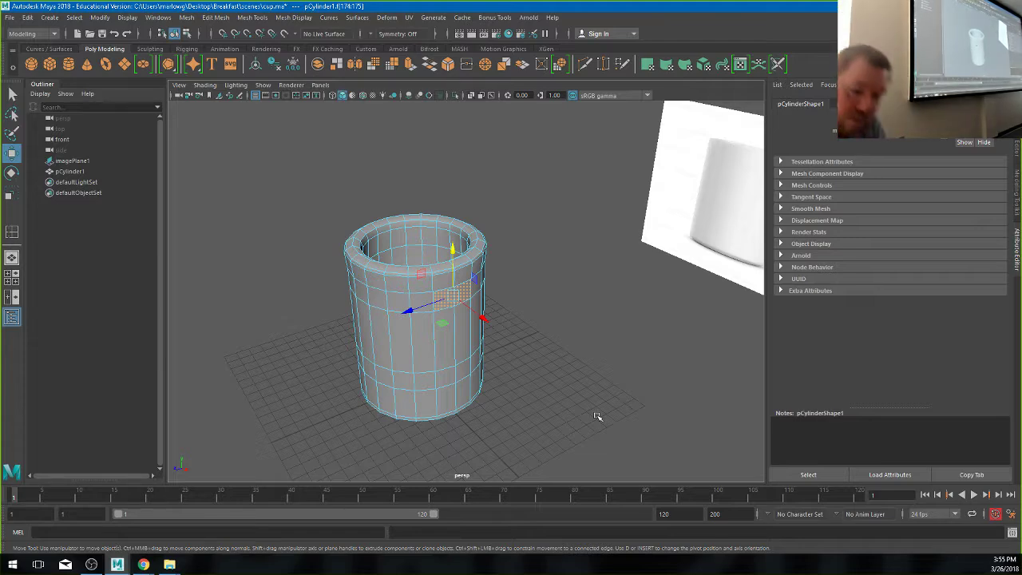
# - Extrude the selected side faces with Ctrl+E and undo the pulled offset to leave them flush
pyautogui.keyDown('alt'); pyautogui.moveTo(436, 389); pyautogui.dragTo(473, 381); pyautogui.keyUp('alt')
pyautogui.hotkey('ctrl', 'e')
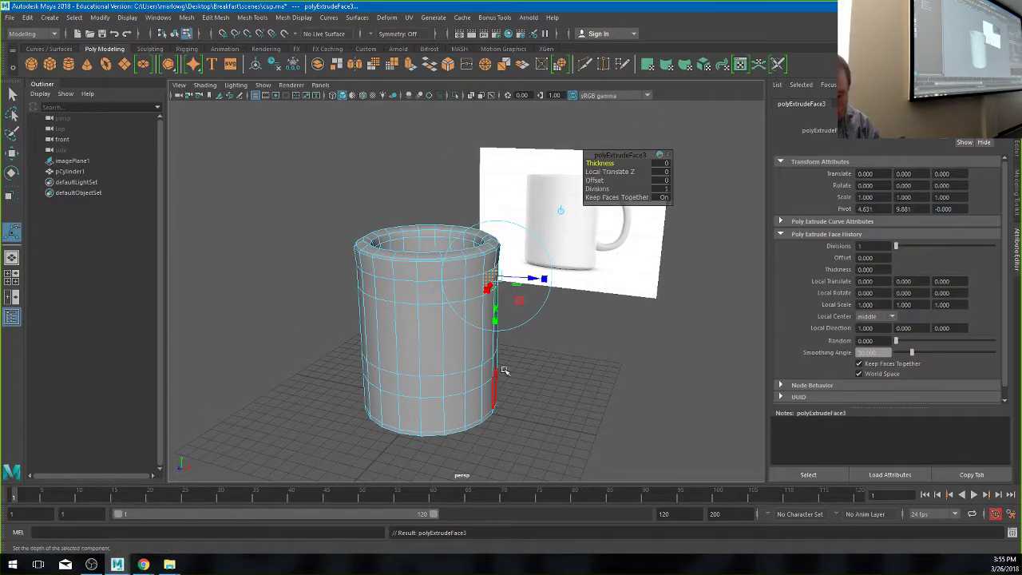
pyautogui.keyDown('alt'); pyautogui.moveTo(471, 343); pyautogui.dragTo(416, 366); pyautogui.keyUp('alt')
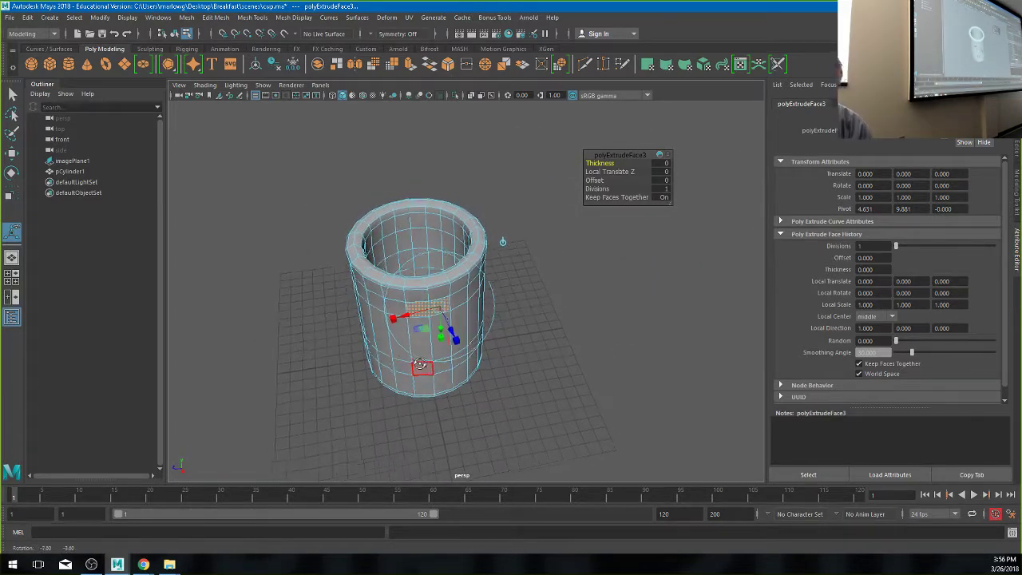
pyautogui.scroll(5, 548, 372)
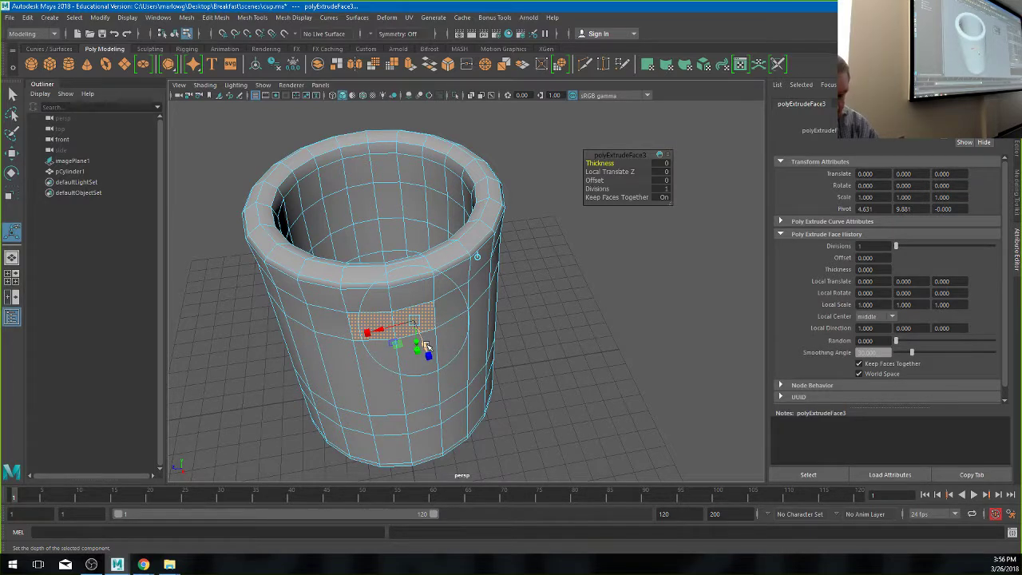
pyautogui.moveTo(426, 345); pyautogui.dragTo(455, 389)
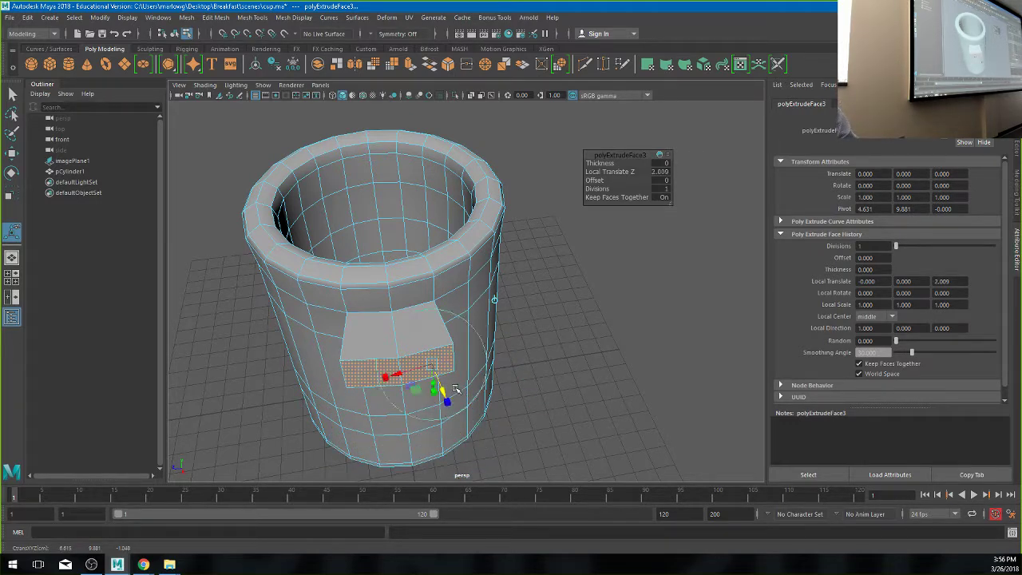
pyautogui.hotkey('ctrl', 'z')
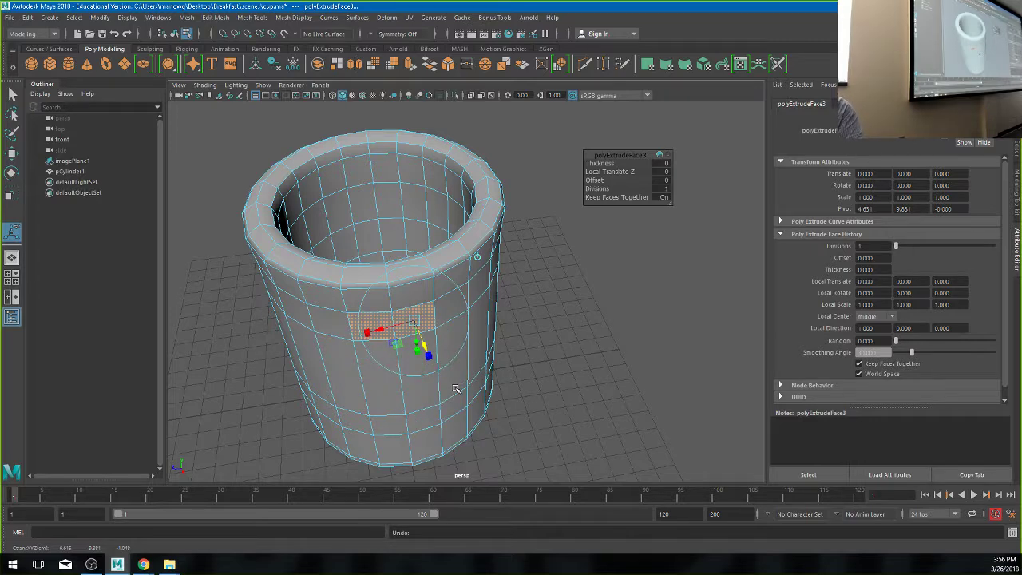
# - Pull the extruded faces outward from the cup's side and lower the end face
pyautogui.press('w')
pyautogui.moveTo(396, 351); pyautogui.dragTo(588, 317)
pyautogui.keyDown('alt'); pyautogui.moveTo(588, 317); pyautogui.dragTo(494, 285, button='right'); pyautogui.keyUp('alt')
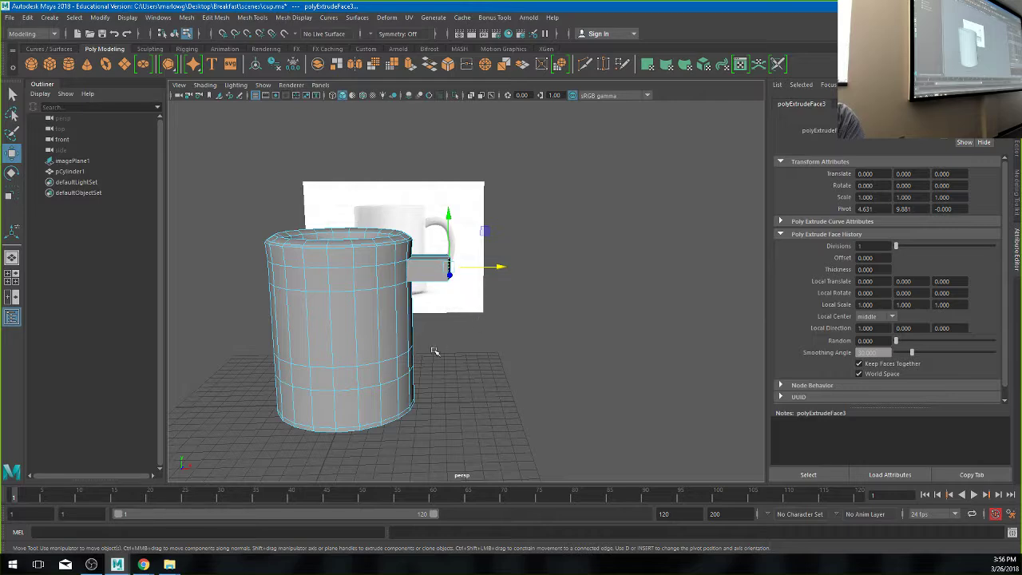
pyautogui.moveTo(450, 353)
pyautogui.keyDown('alt'); pyautogui.mouseDown()
pyautogui.moveTo(487, 356)
pyautogui.moveTo(440, 365)
pyautogui.mouseUp(); pyautogui.keyUp('alt')
pyautogui.keyDown('alt'); pyautogui.moveTo(440, 366); pyautogui.dragTo(606, 376, button='right'); pyautogui.keyUp('alt')
pyautogui.keyDown('alt'); pyautogui.moveTo(606, 376); pyautogui.dragTo(588, 356); pyautogui.keyUp('alt')
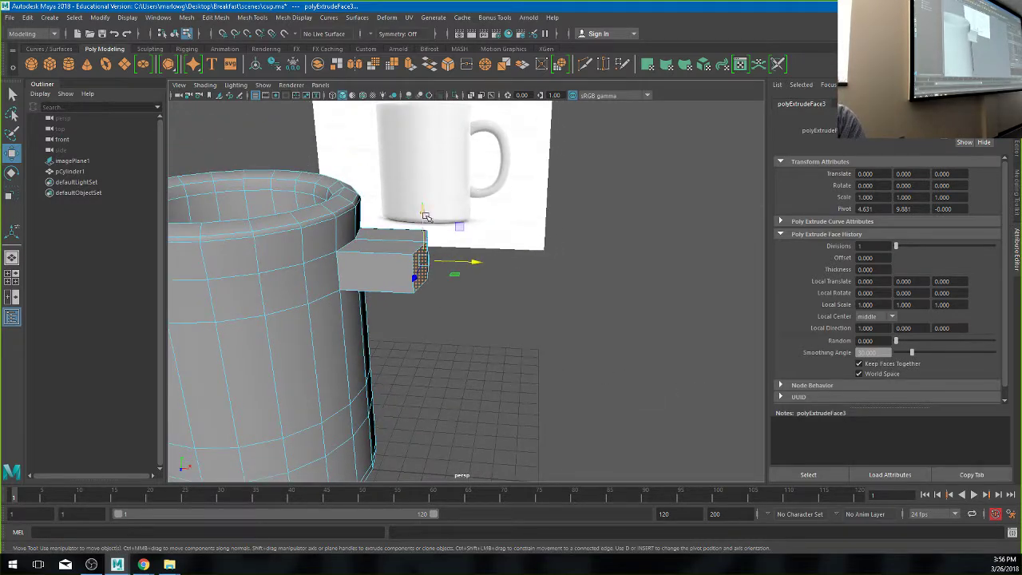
pyautogui.moveTo(424, 221); pyautogui.dragTo(461, 379)
# - Push the handle's end face further right and tilt it with the Rotate tool
pyautogui.press('e')
pyautogui.press('w')
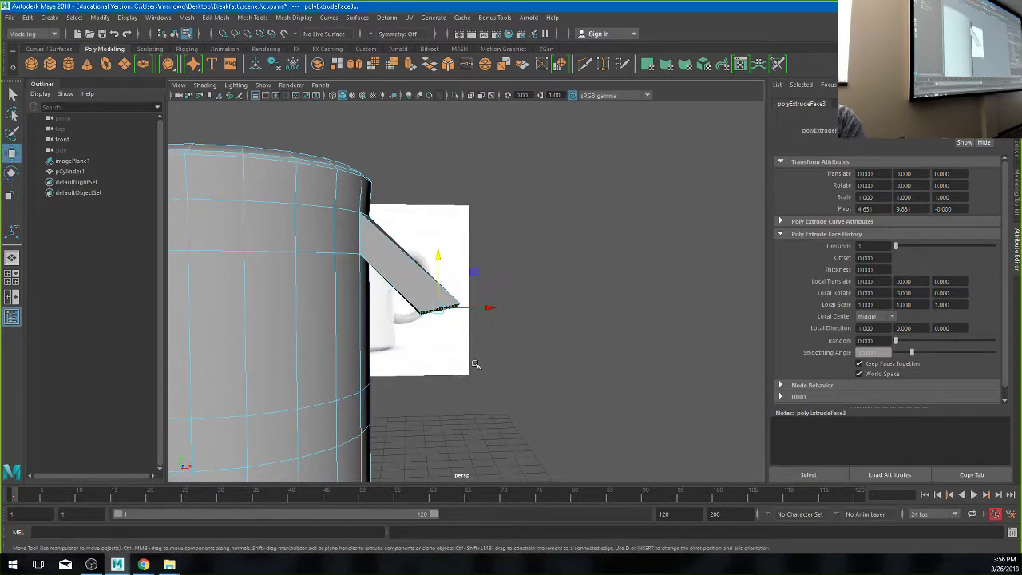
pyautogui.moveTo(482, 311); pyautogui.dragTo(529, 314)
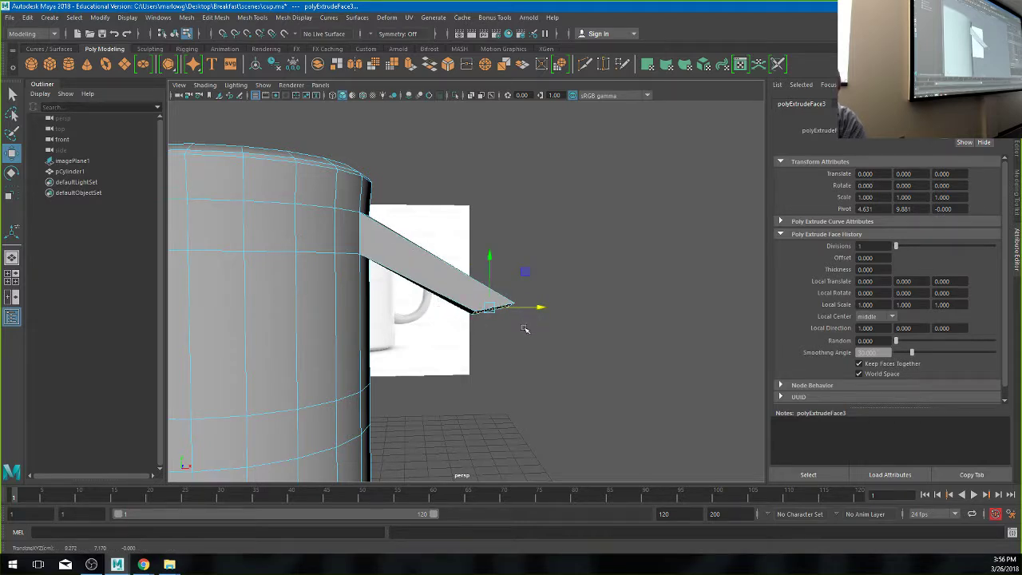
pyautogui.press('e')
pyautogui.moveTo(481, 259); pyautogui.dragTo(489, 264)
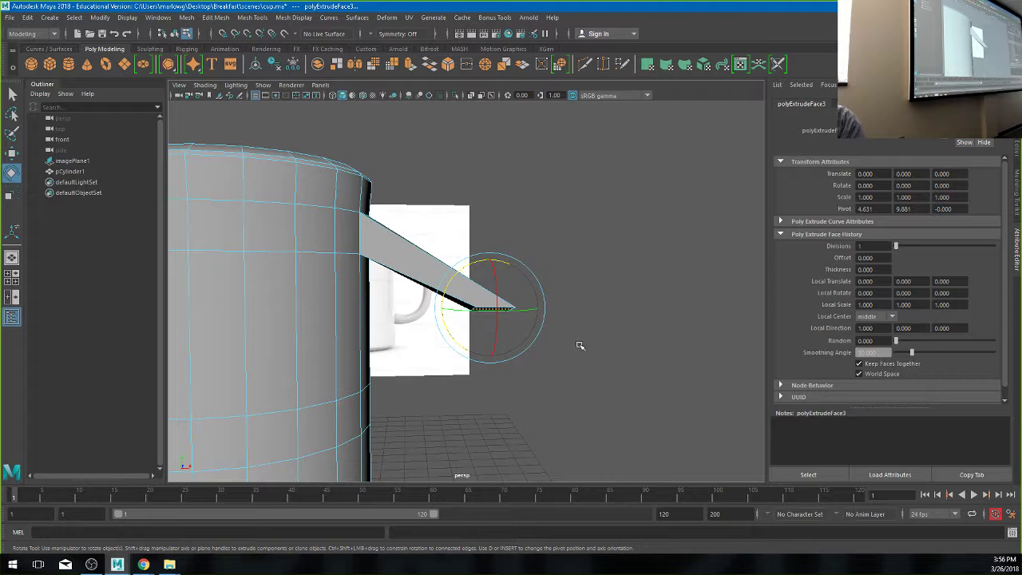
pyautogui.hotkey('ctrl', 'e')
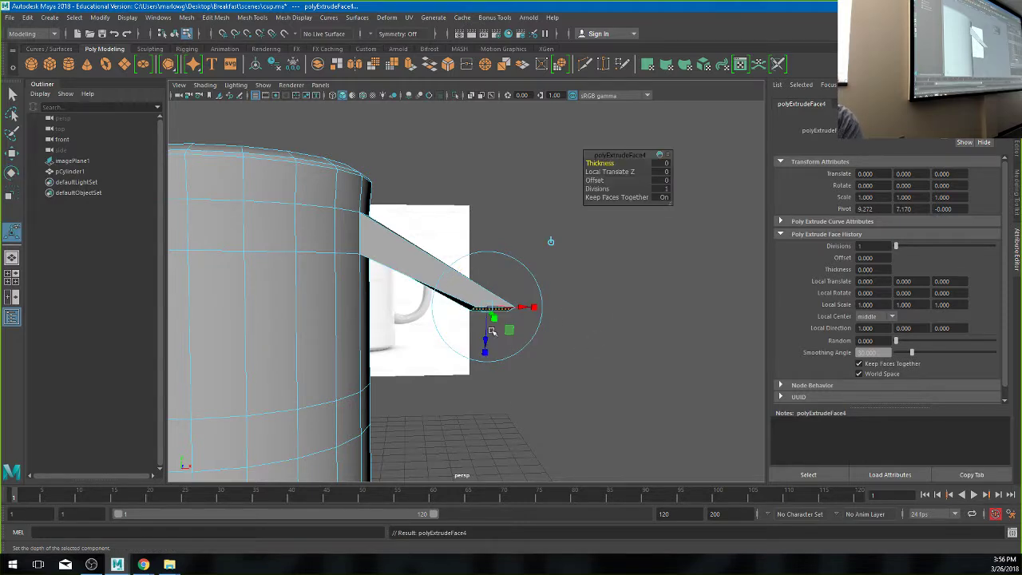
pyautogui.moveTo(488, 337); pyautogui.dragTo(403, 455)
pyautogui.press('e')
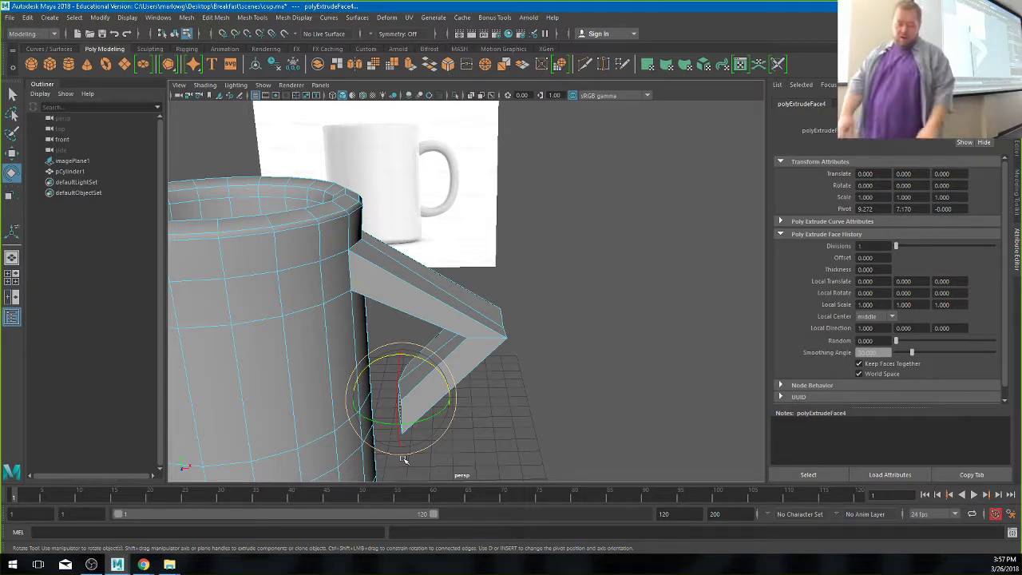
pyautogui.hotkey('ctrl', 'z')
pyautogui.hotkey('ctrl', 'z')
pyautogui.hotkey('ctrl', 'z')
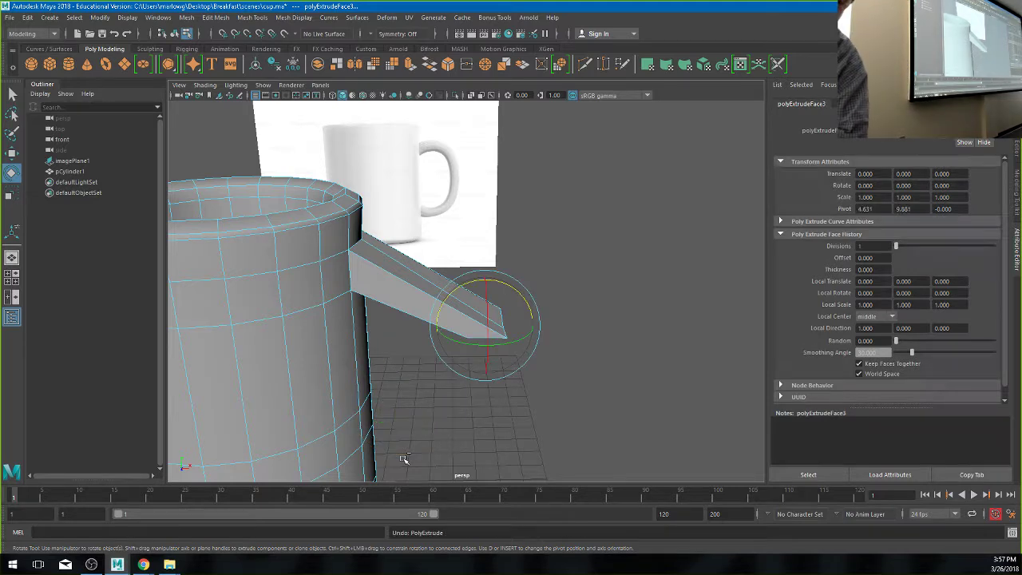
# - Undo the handle extrusion, then select the two adjacent upper side faces
pyautogui.hotkey('ctrl', 'z')
pyautogui.hotkey('ctrl', 'z')
pyautogui.hotkey('ctrl', 'z')
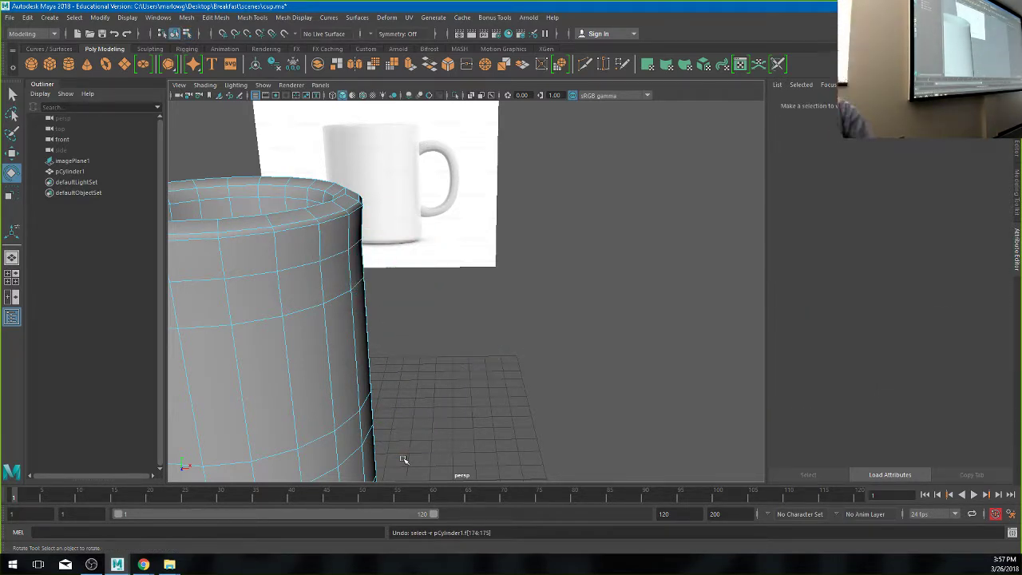
pyautogui.click(349, 267)
pyautogui.keyDown('alt'); pyautogui.moveTo(349, 266); pyautogui.dragTo(399, 276); pyautogui.keyUp('alt')
pyautogui.press('q')
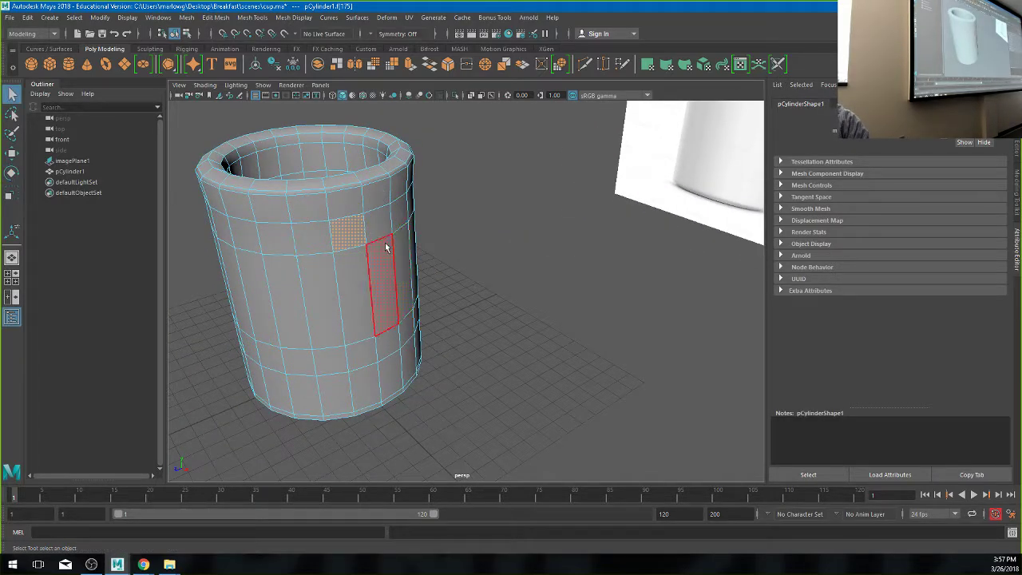
pyautogui.keyDown('shift'); pyautogui.click(377, 230); pyautogui.keyUp('shift')
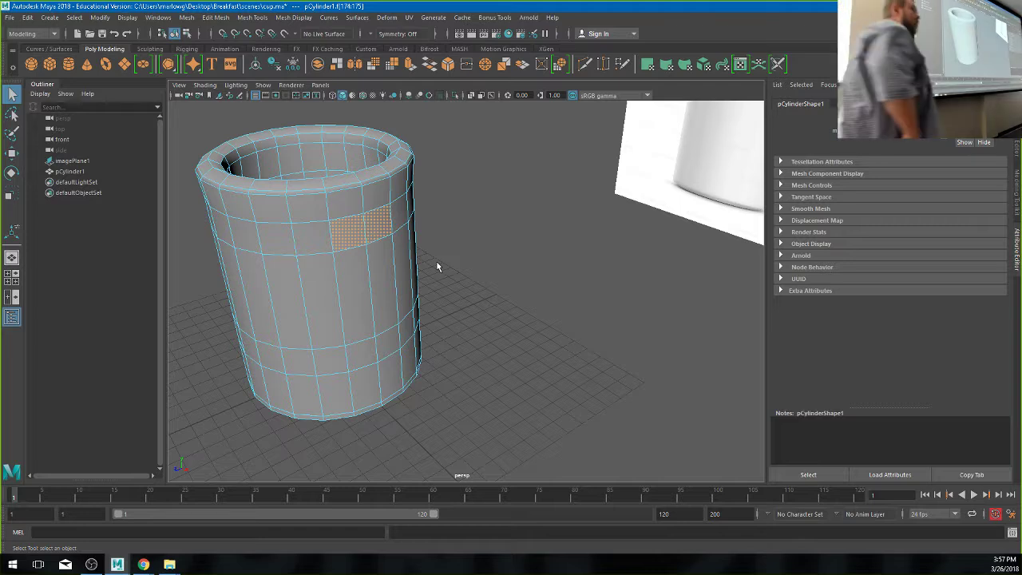
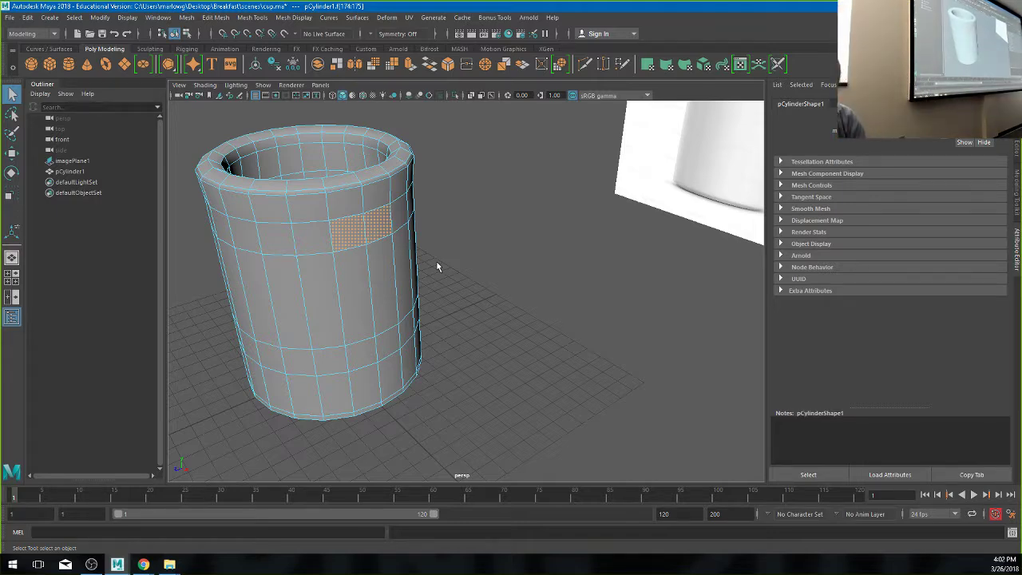
# - Extrude the selected side face of the cup outward into a stub
pyautogui.hotkey('ctrl', 'e')
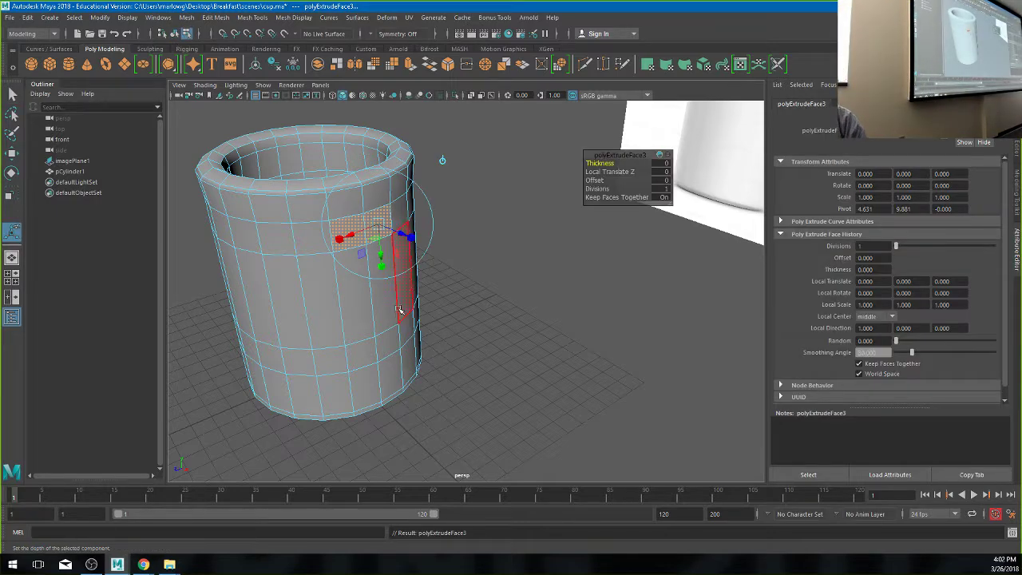
pyautogui.keyDown('alt'); pyautogui.moveTo(399, 309); pyautogui.dragTo(442, 330); pyautogui.keyUp('alt')
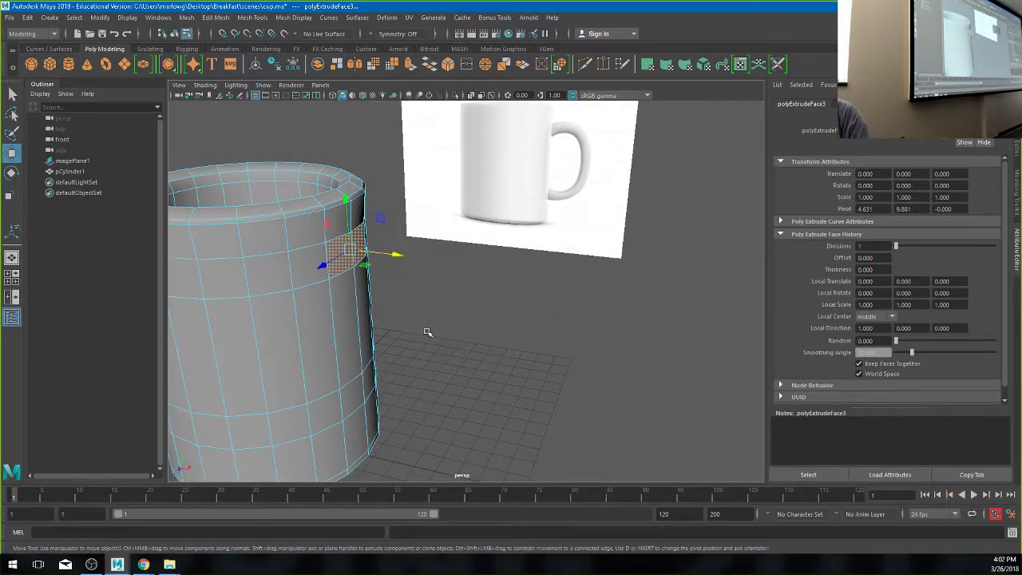
pyautogui.moveTo(391, 255); pyautogui.dragTo(570, 304)
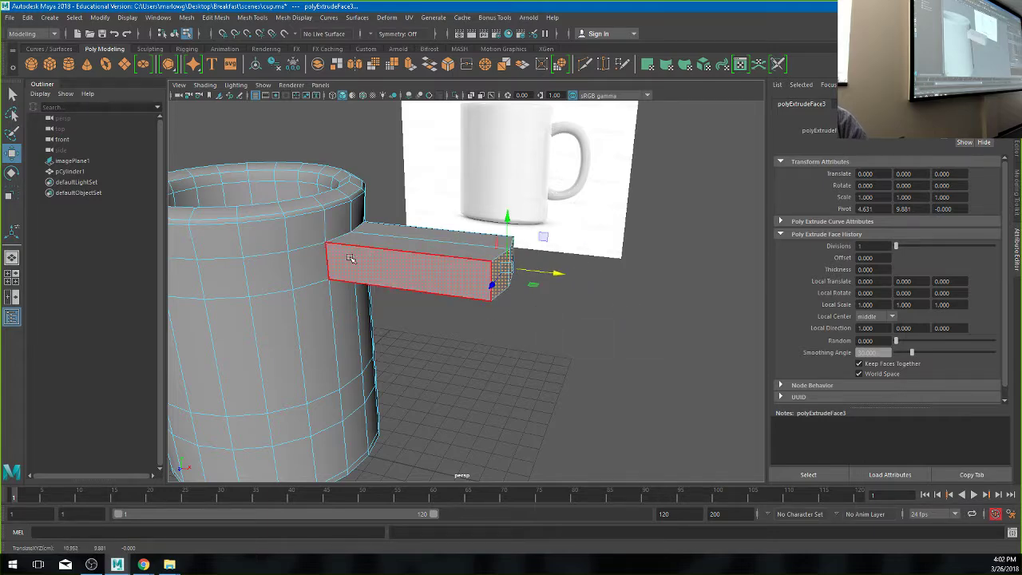
pyautogui.keyDown('alt'); pyautogui.moveTo(375, 266); pyautogui.dragTo(376, 384); pyautogui.keyUp('alt')
# - Lower and tilt the arm's end face so the handle slopes downward
pyautogui.press('w')
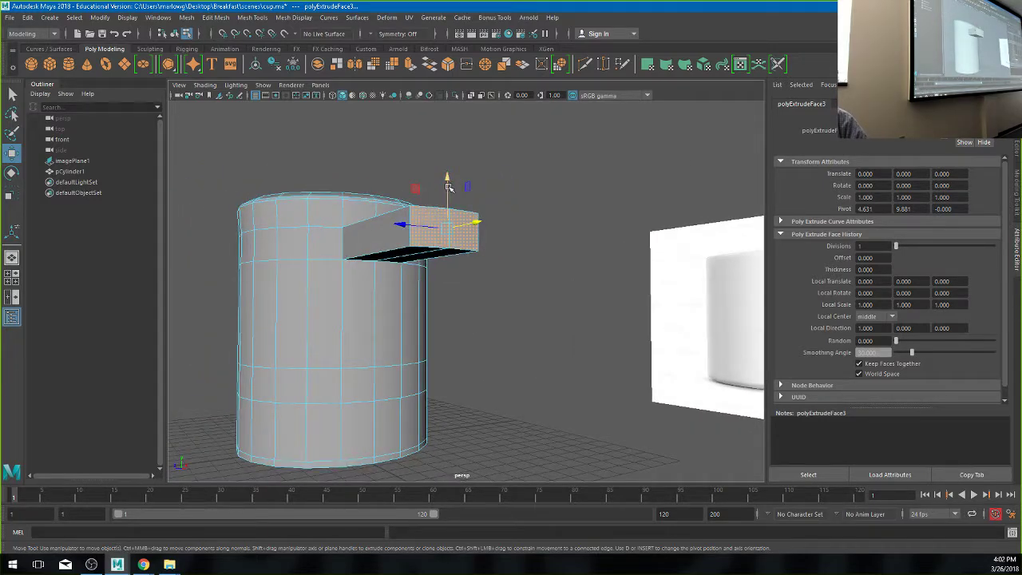
pyautogui.moveTo(447, 188); pyautogui.dragTo(424, 316)
pyautogui.keyDown('alt'); pyautogui.moveTo(324, 382); pyautogui.dragTo(460, 370); pyautogui.keyUp('alt')
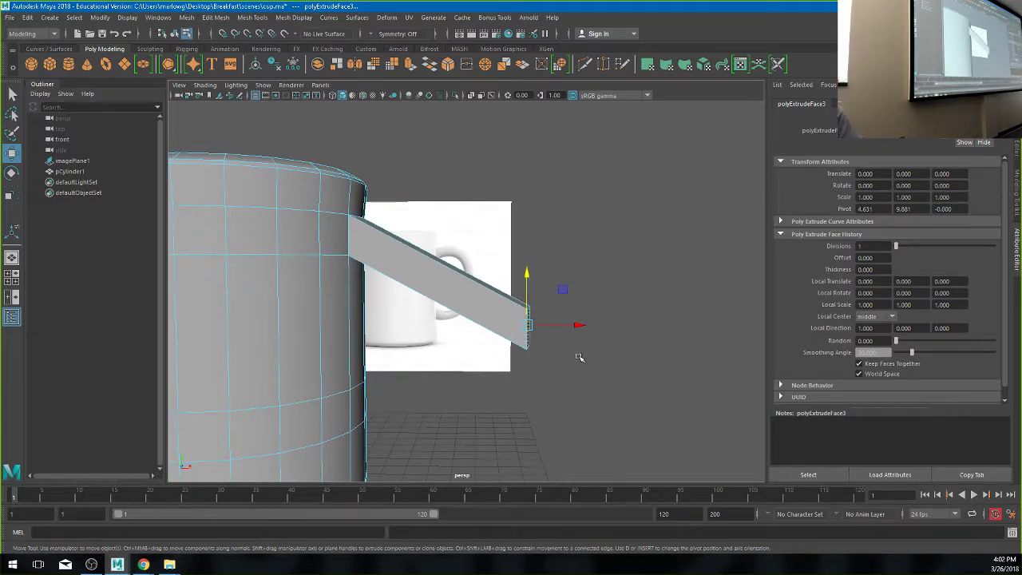
pyautogui.press('e')
pyautogui.keyDown('alt'); pyautogui.moveTo(579, 357); pyautogui.dragTo(553, 381); pyautogui.keyUp('alt')
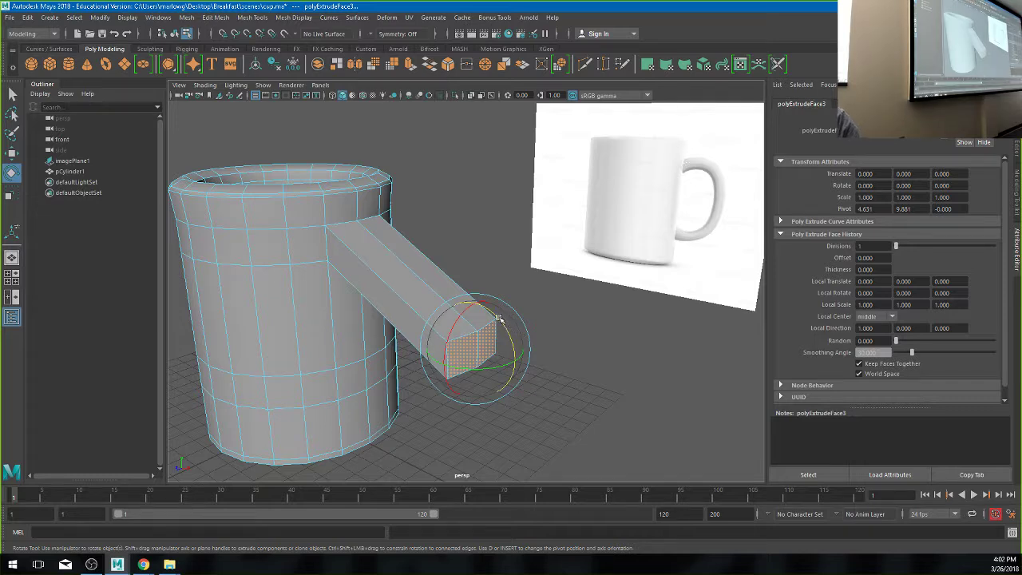
pyautogui.moveTo(502, 320); pyautogui.dragTo(483, 356)
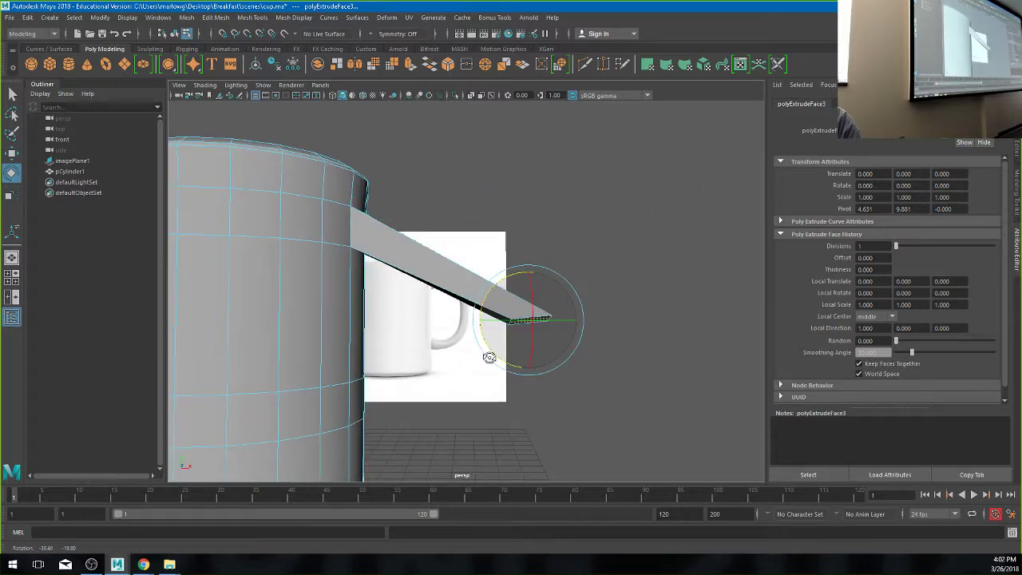
# - Raise the end face slightly, shift it back toward the cup, and extrude it again
pyautogui.press('w')
pyautogui.moveTo(525, 296); pyautogui.dragTo(529, 272)
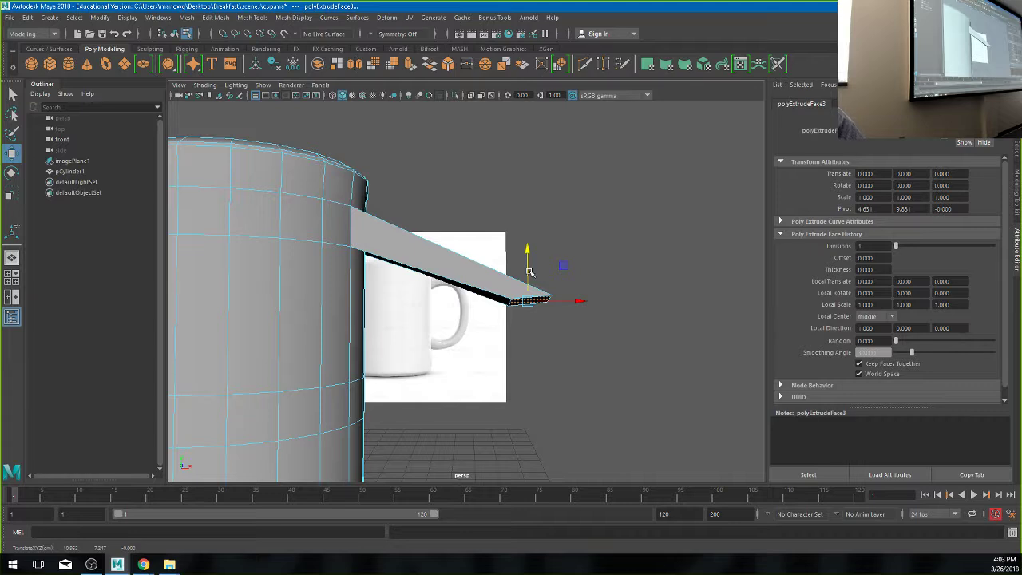
pyautogui.moveTo(576, 301); pyautogui.dragTo(510, 304)
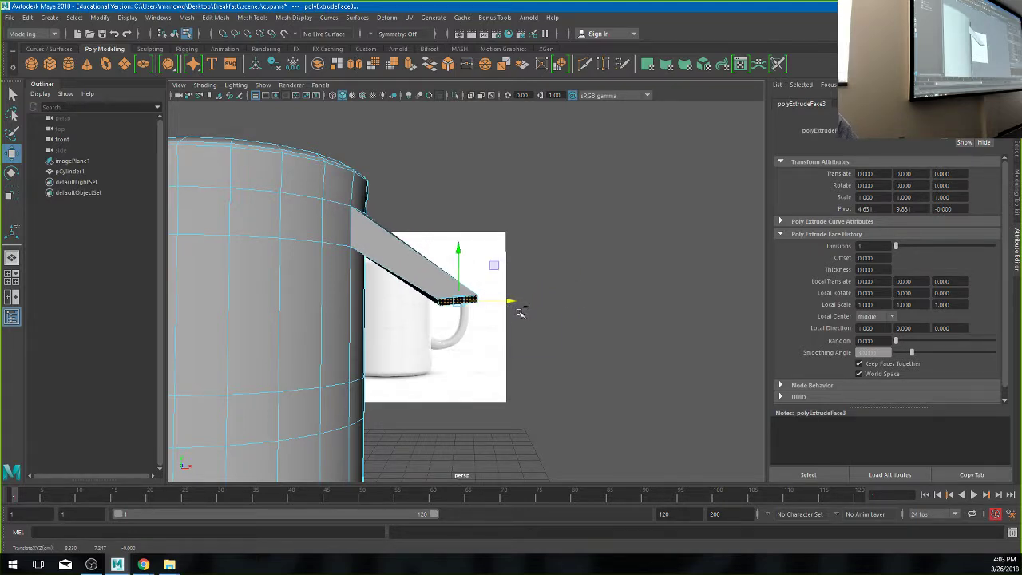
pyautogui.hotkey('ctrl', 'e')
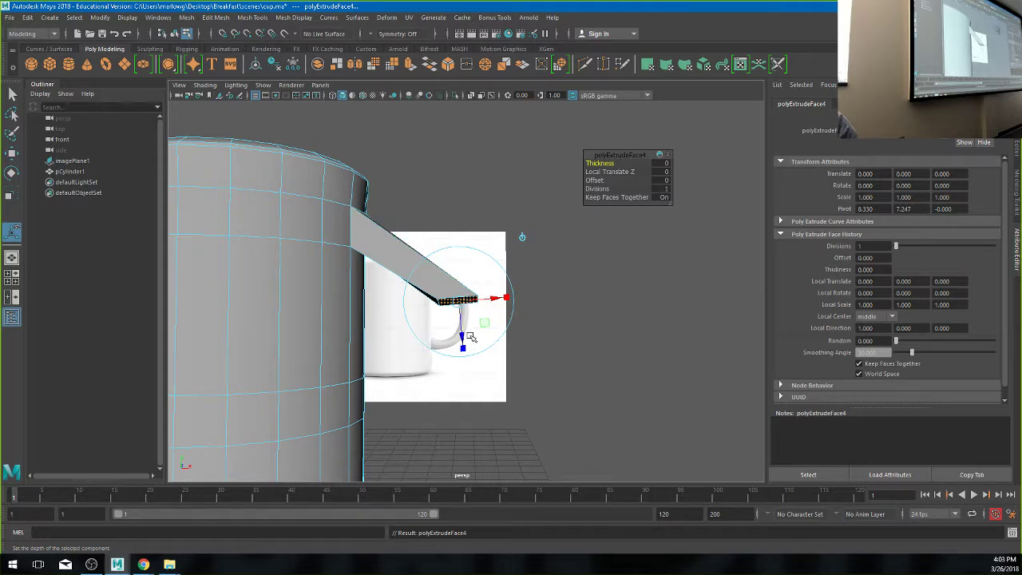
# - Move the new handle segment down and rotate its end face back toward the cup body
pyautogui.press('w')
pyautogui.moveTo(457, 281); pyautogui.dragTo(410, 278)
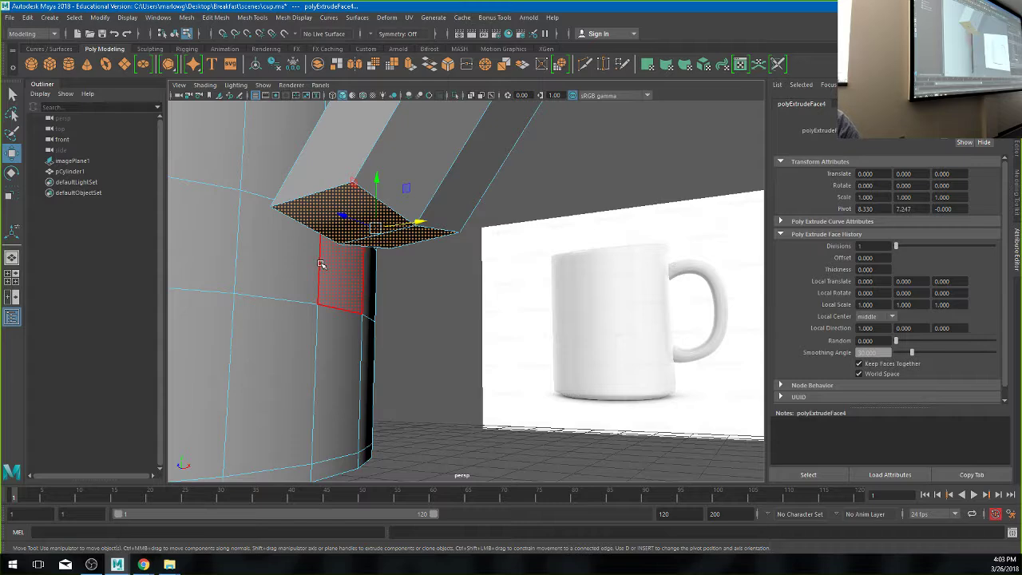
pyautogui.press('e')
pyautogui.moveTo(414, 201); pyautogui.dragTo(354, 301)
pyautogui.keyDown('alt'); pyautogui.moveTo(354, 301); pyautogui.dragTo(274, 228, button='right'); pyautogui.keyUp('alt')
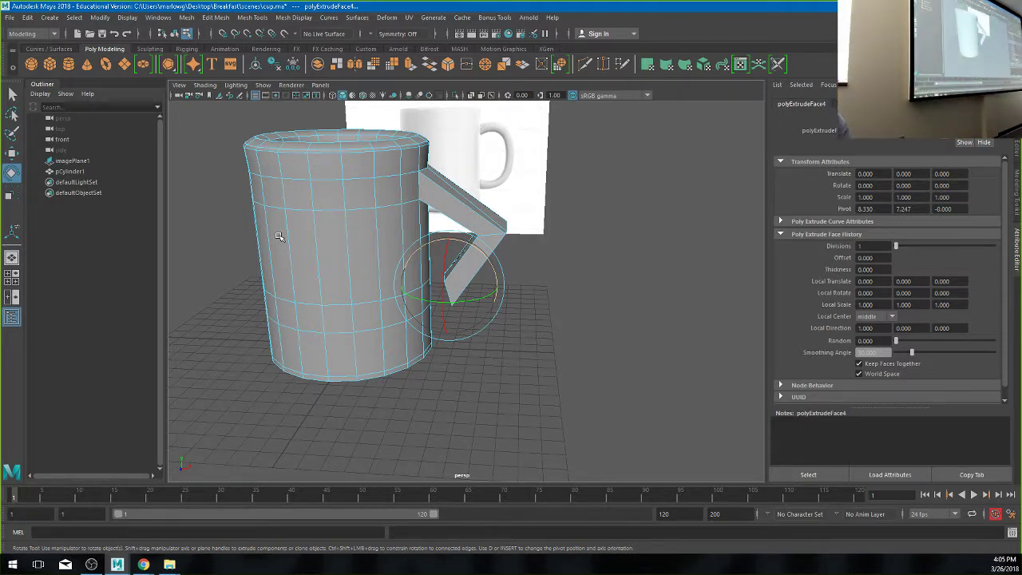
pyautogui.scroll(10, 524, 258)
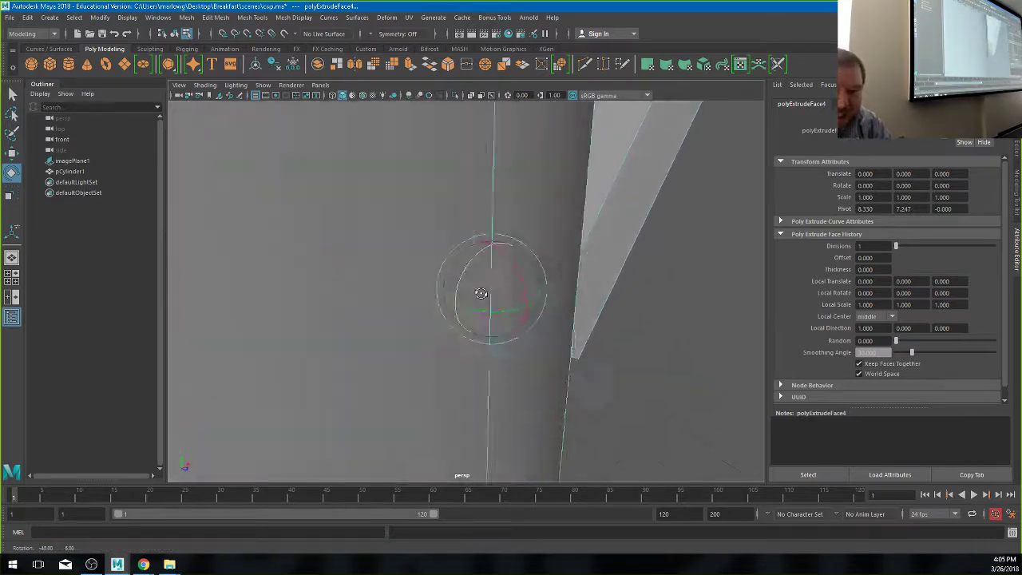
pyautogui.scroll(8, 481, 293)
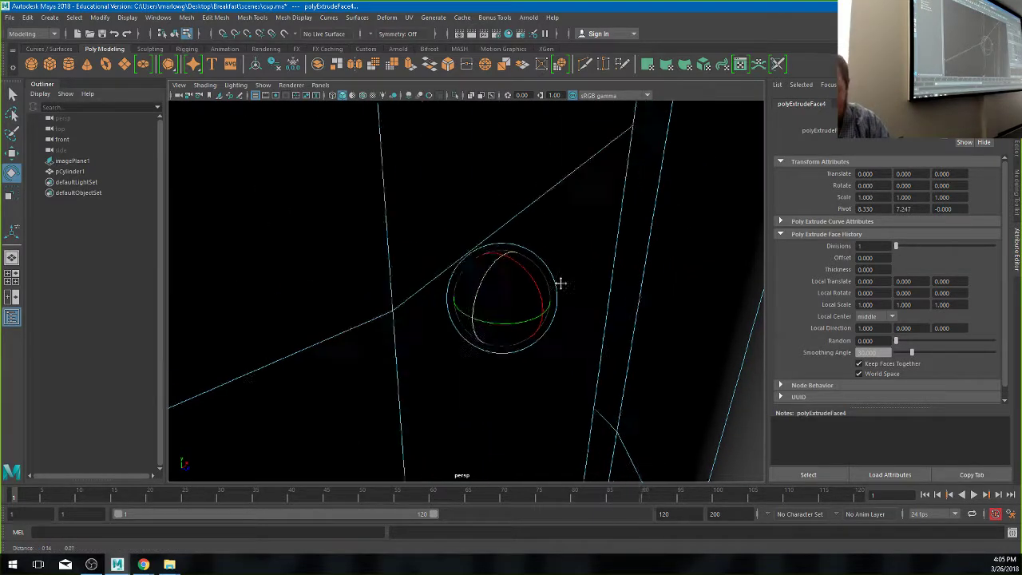
pyautogui.scroll(8, 551, 289)
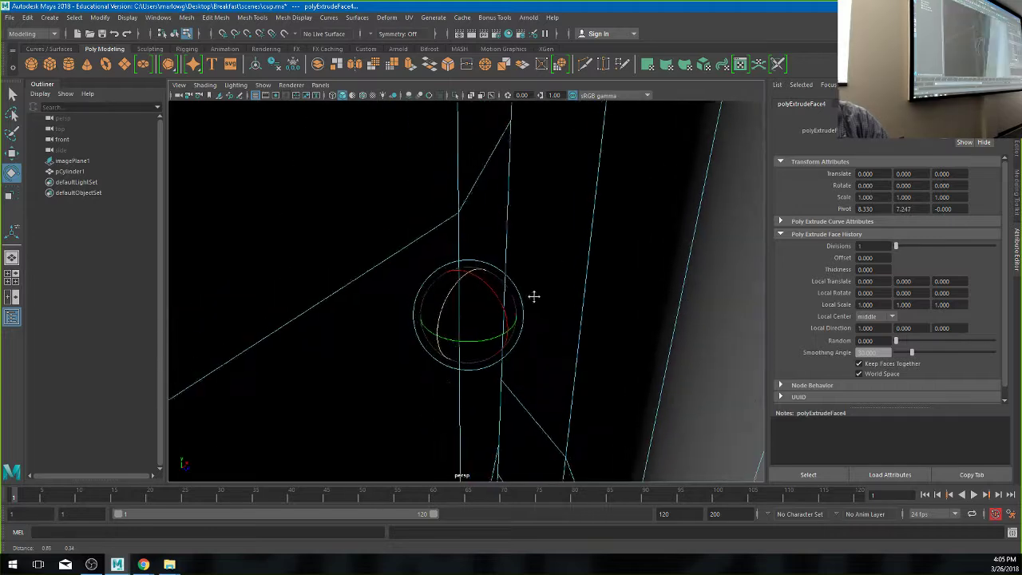
pyautogui.scroll(2, 533, 296)
pyautogui.moveTo(598, 338)
pyautogui.keyDown('alt'); pyautogui.mouseDown()
pyautogui.moveTo(525, 330)
pyautogui.moveTo(479, 303)
pyautogui.moveTo(484, 297)
pyautogui.mouseUp(); pyautogui.keyUp('alt')
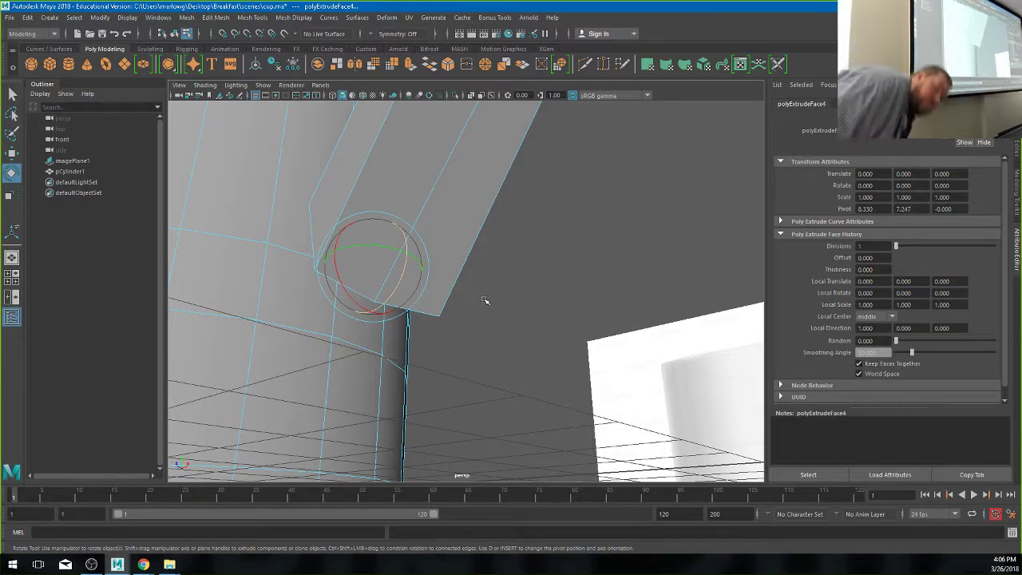
pyautogui.keyDown('alt'); pyautogui.moveTo(485, 300); pyautogui.dragTo(312, 280); pyautogui.keyUp('alt')
pyautogui.click(515, 342)
# - Delete the two cup faces under the handle's lower end, leaving a hole
pyautogui.click(472, 348)
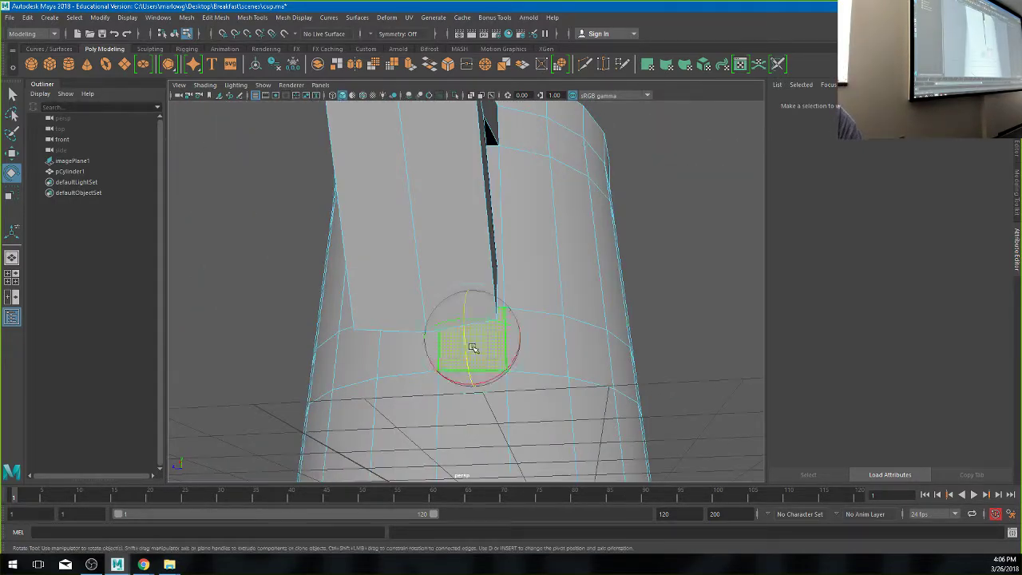
pyautogui.keyDown('shift'); pyautogui.click(402, 352); pyautogui.keyUp('shift')
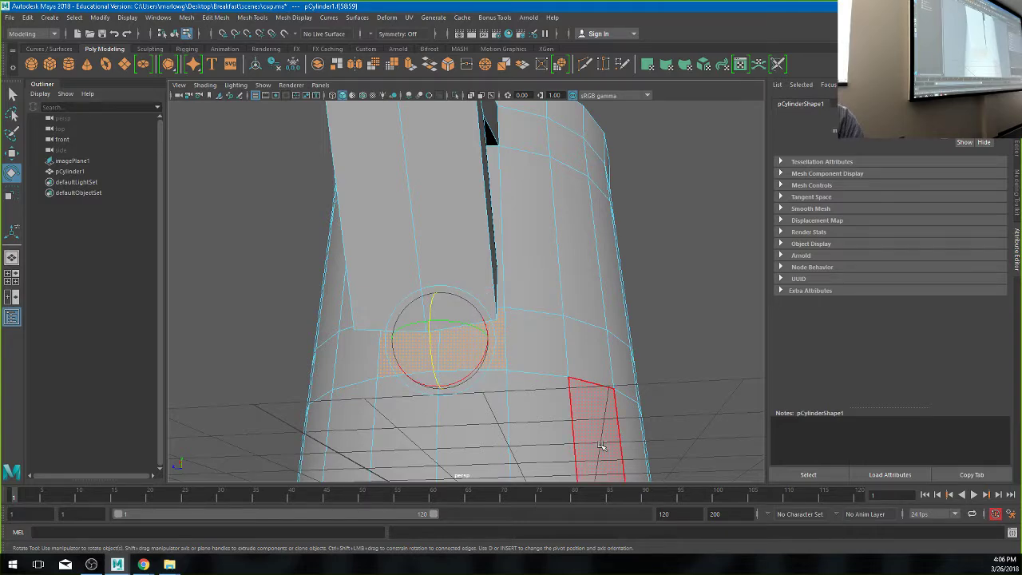
pyautogui.press('Delete')
pyautogui.keyDown('alt'); pyautogui.moveTo(449, 399); pyautogui.dragTo(479, 335); pyautogui.keyUp('alt')
# - Switch to face selection, clear the selection and inspect the hole beside the handle
pyautogui.moveTo(365, 257); pyautogui.dragTo(366, 289, button='right')
pyautogui.click(364, 285)
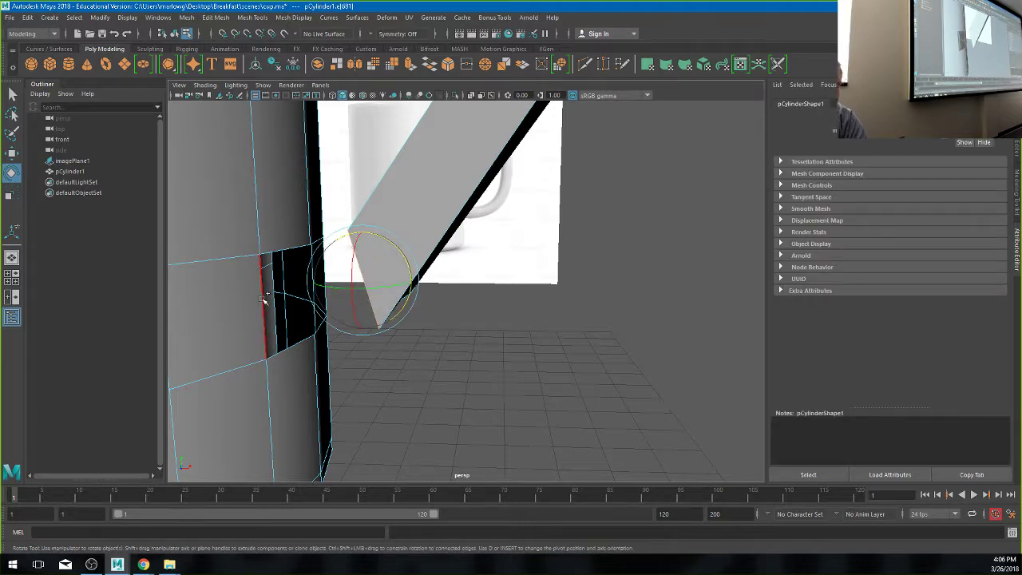
pyautogui.keyDown('alt'); pyautogui.moveTo(264, 298); pyautogui.dragTo(269, 335); pyautogui.keyUp('alt')
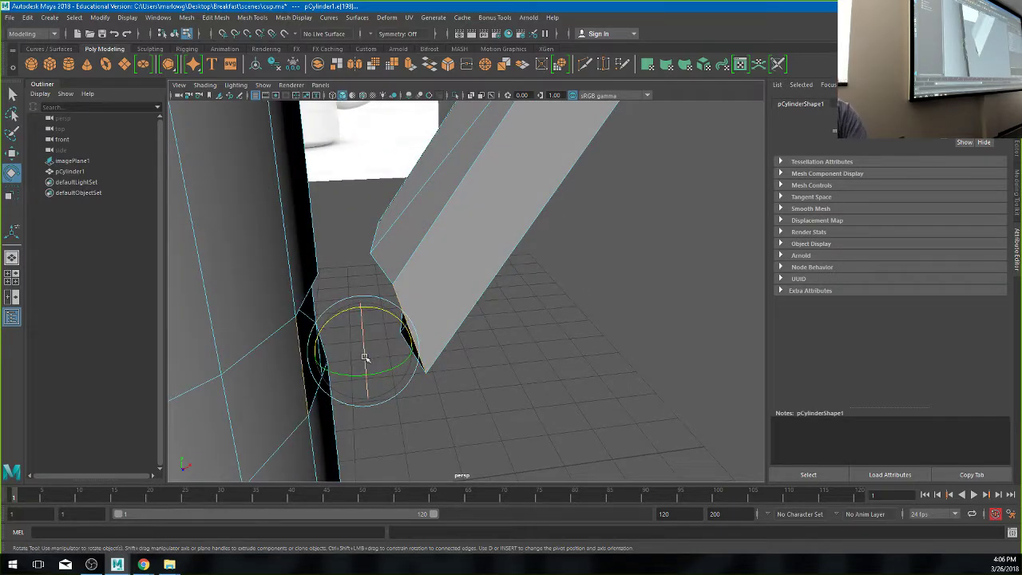
pyautogui.moveTo(433, 423)
pyautogui.keyDown('alt'); pyautogui.mouseDown()
pyautogui.moveTo(447, 463)
pyautogui.moveTo(427, 452)
pyautogui.moveTo(426, 422)
pyautogui.mouseUp(); pyautogui.keyUp('alt')
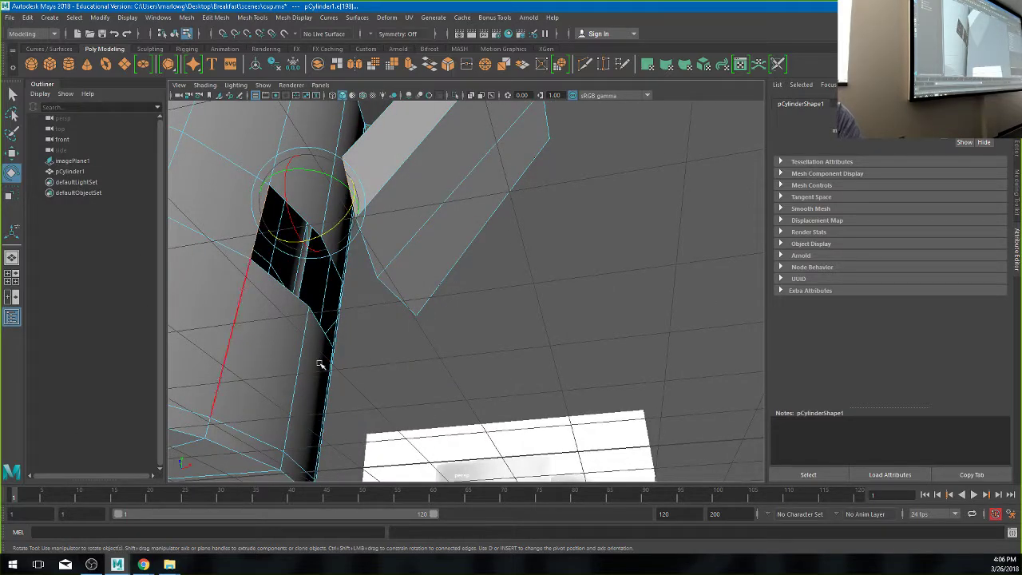
pyautogui.click(499, 328)
pyautogui.keyDown('alt'); pyautogui.moveTo(500, 328); pyautogui.dragTo(454, 356); pyautogui.keyUp('alt')
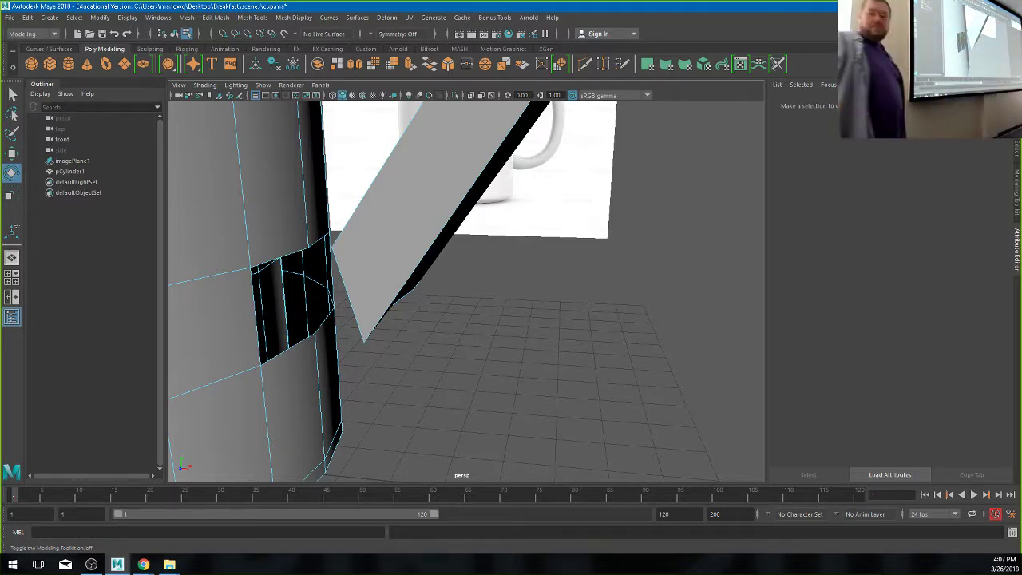
# - Show the Modeling Toolkit panel and browse the Mesh Tools, Edit Mesh and Mesh menus
pyautogui.click(965, 33)
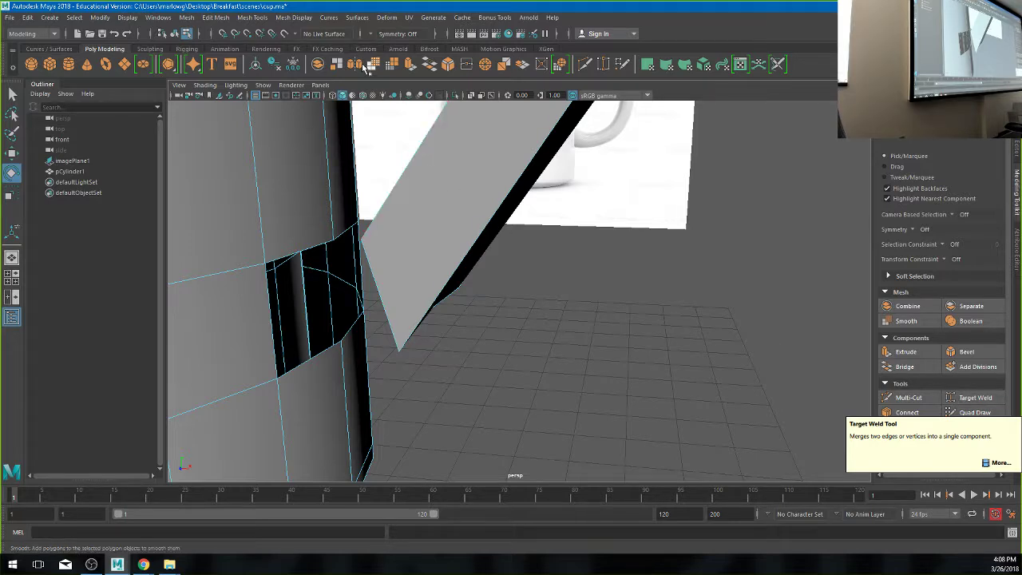
pyautogui.click(252, 16)
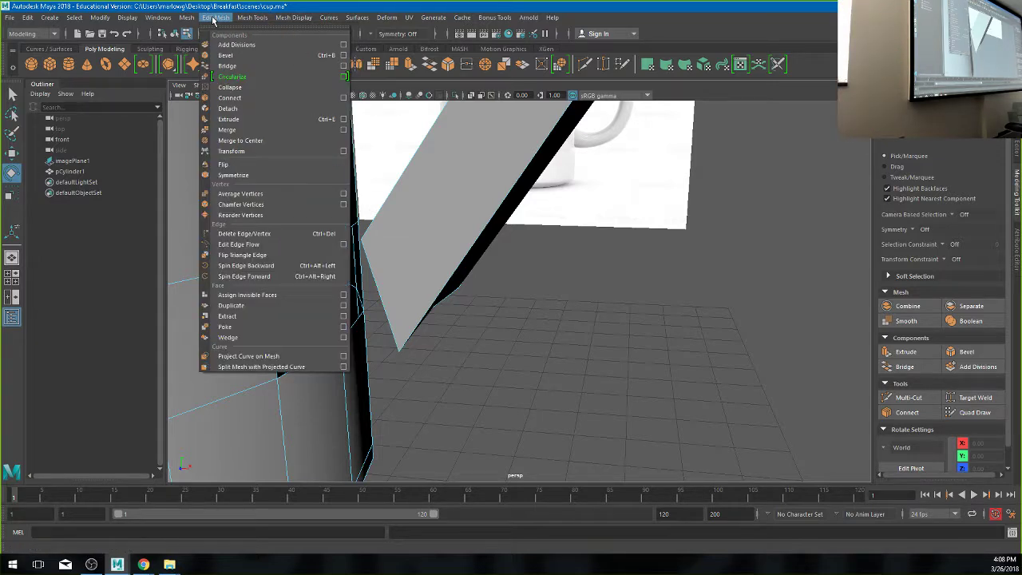
pyautogui.click(212, 19)
pyautogui.click(158, 17)
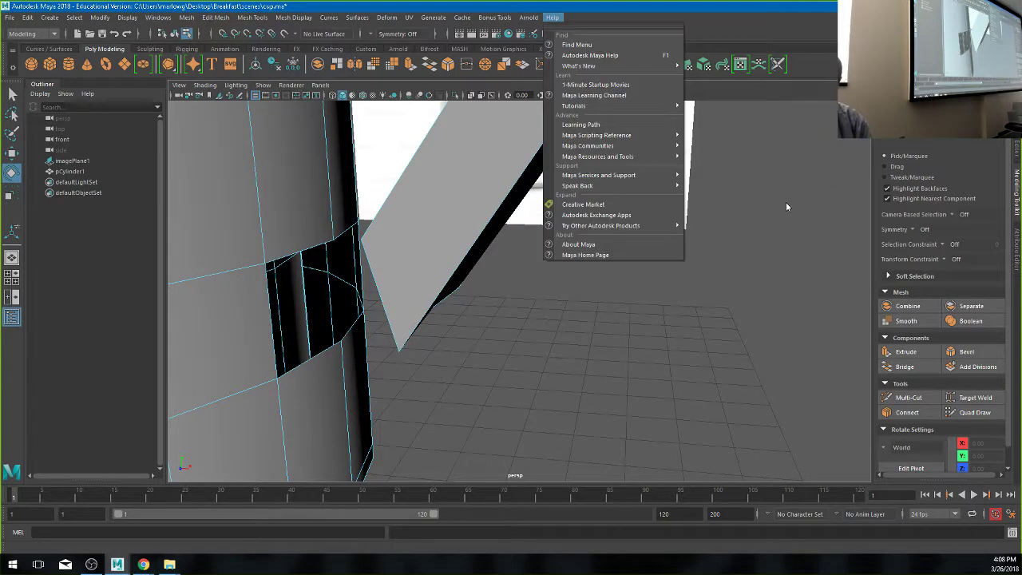
# - Close the Edit Mesh menu and activate Target Weld in the Modeling Toolkit
pyautogui.click(552, 17)
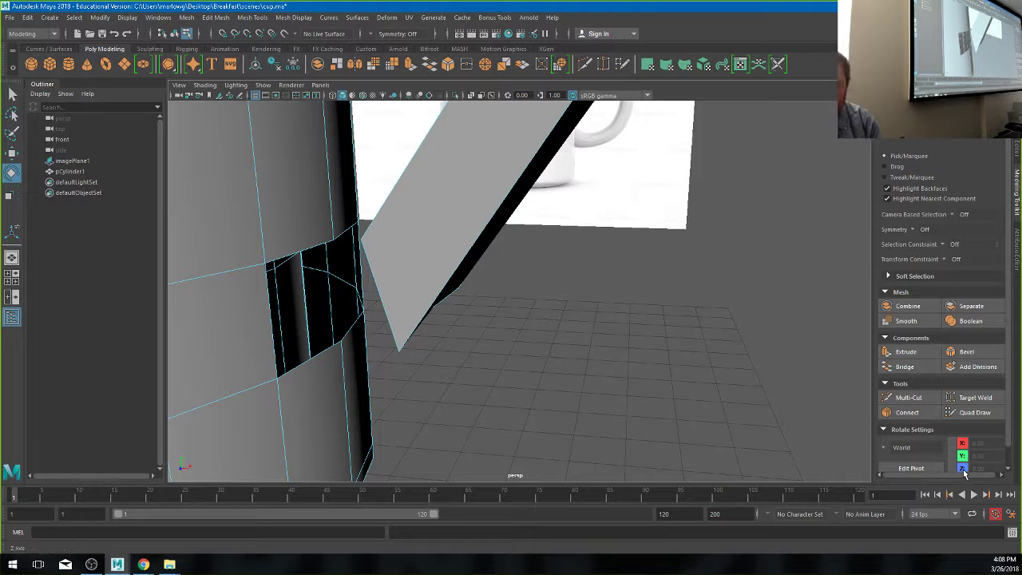
pyautogui.click(981, 398)
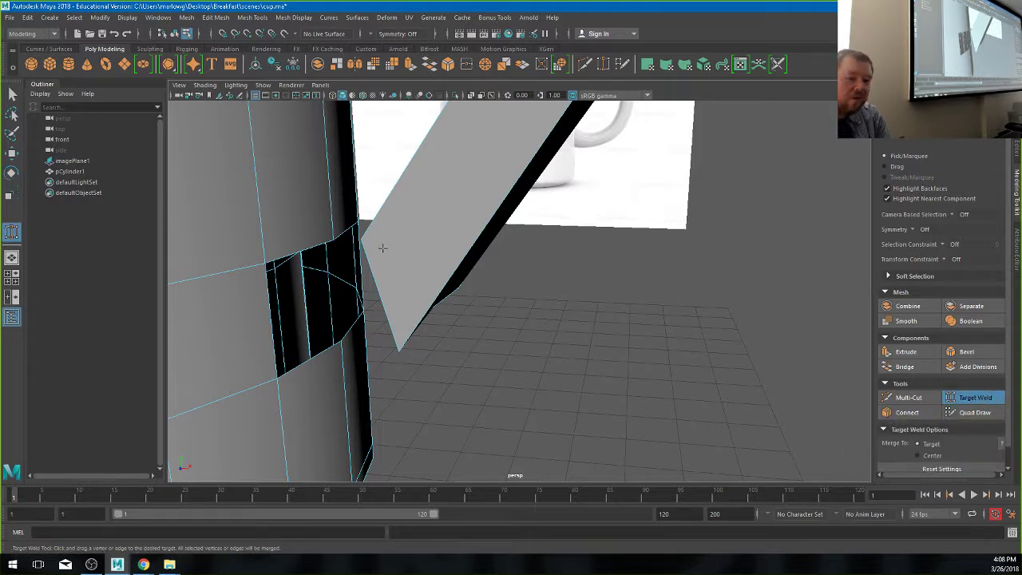
pyautogui.keyDown('alt'); pyautogui.moveTo(383, 248); pyautogui.dragTo(566, 373); pyautogui.keyUp('alt')
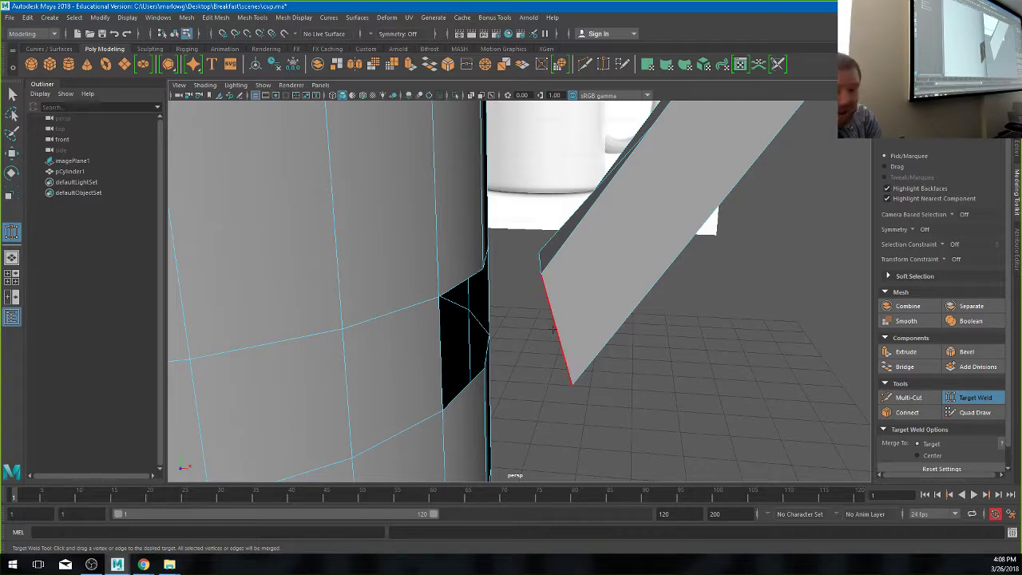
pyautogui.keyDown('alt'); pyautogui.moveTo(552, 330); pyautogui.dragTo(533, 352); pyautogui.keyUp('alt')
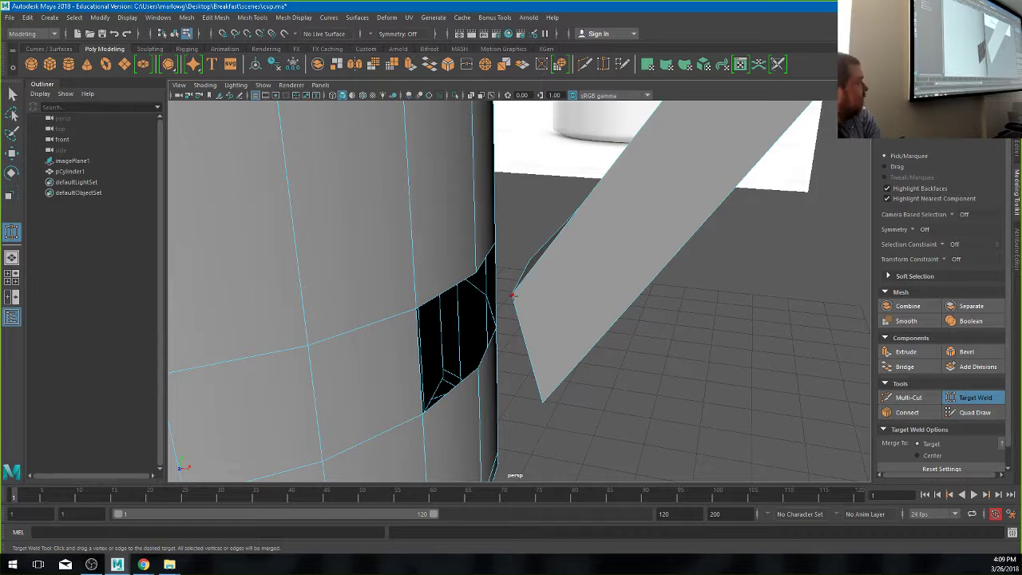
pyautogui.keyDown('alt'); pyautogui.moveTo(511, 295); pyautogui.dragTo(518, 341); pyautogui.keyUp('alt')
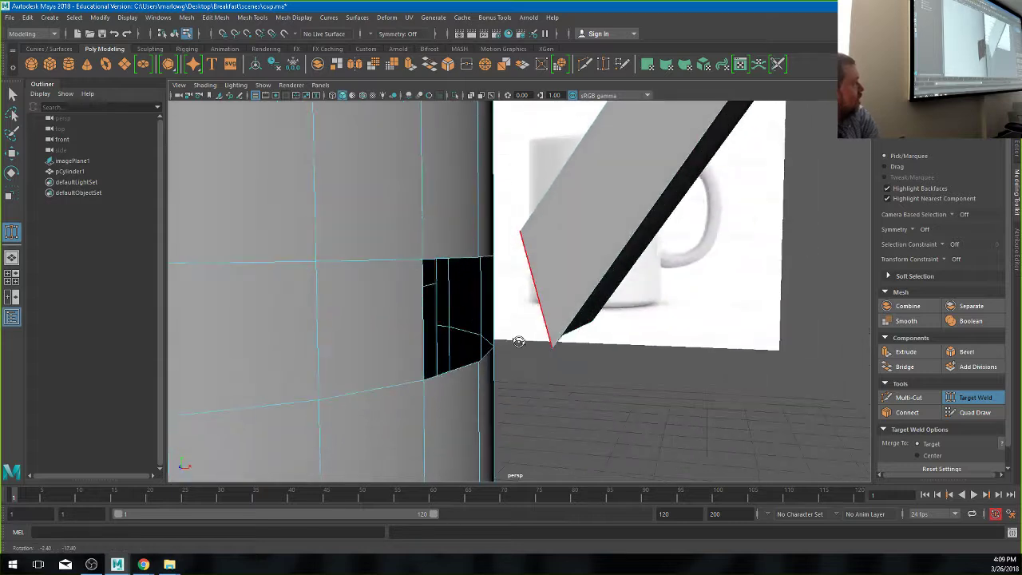
# - Target-weld the handle's end edge and vertices onto the hole's edge vertices, closing the gap
pyautogui.click(532, 278)
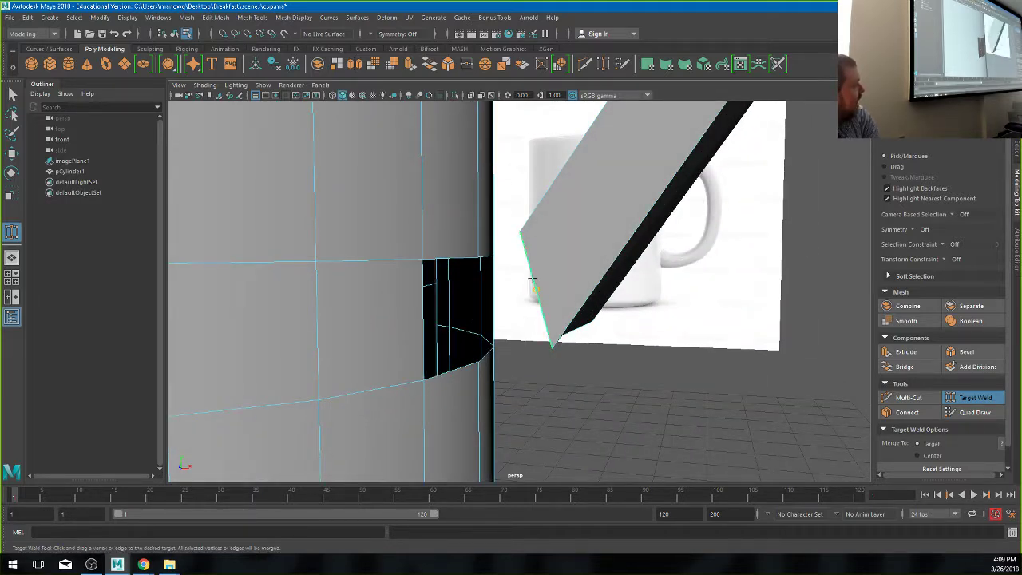
pyautogui.moveTo(532, 278); pyautogui.dragTo(480, 294)
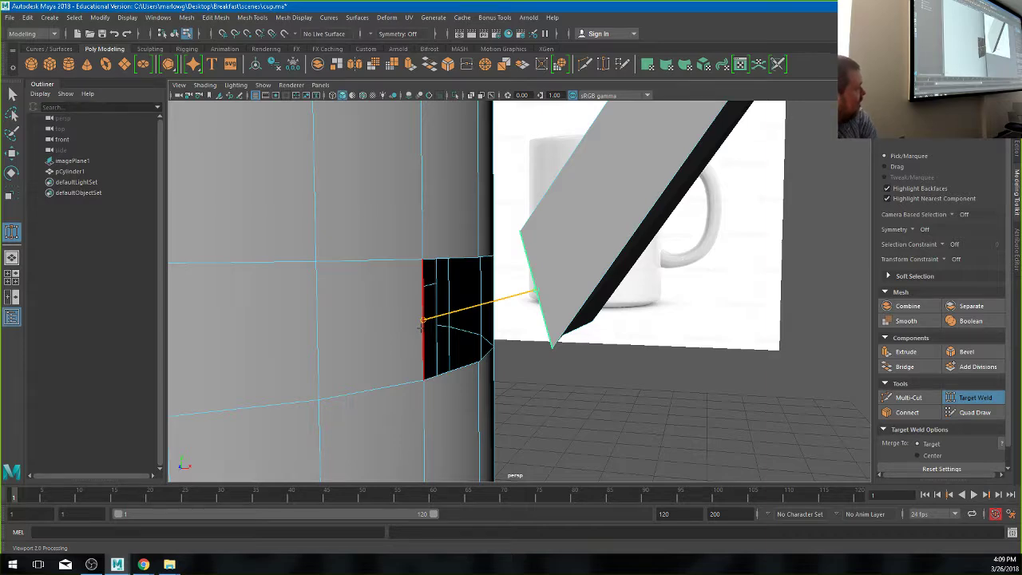
pyautogui.moveTo(421, 326); pyautogui.dragTo(421, 327)
pyautogui.keyDown('alt'); pyautogui.moveTo(514, 365); pyautogui.dragTo(461, 384); pyautogui.keyUp('alt')
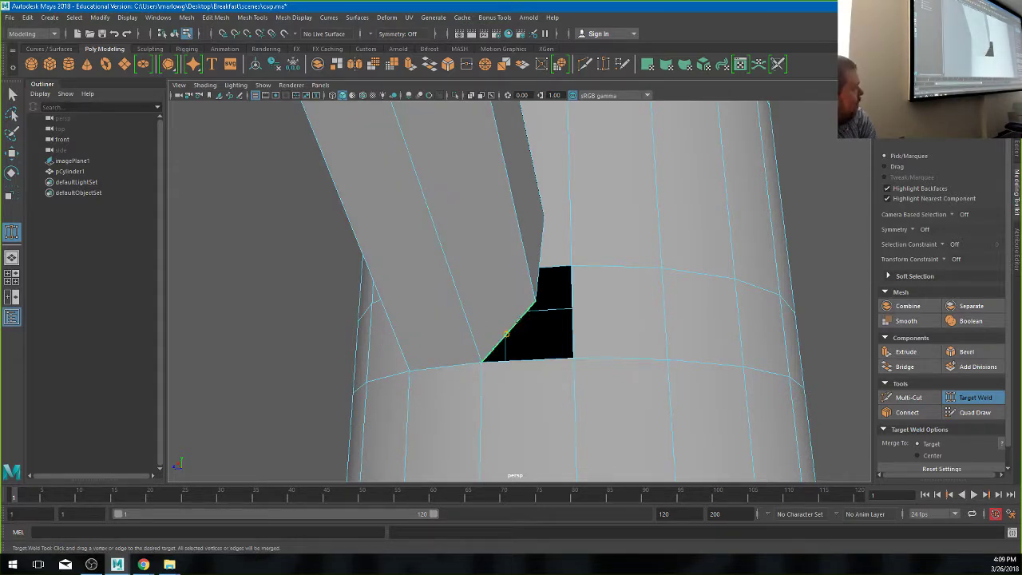
pyautogui.moveTo(511, 327); pyautogui.dragTo(574, 303)
pyautogui.keyDown('alt'); pyautogui.moveTo(535, 272); pyautogui.dragTo(511, 253); pyautogui.keyUp('alt')
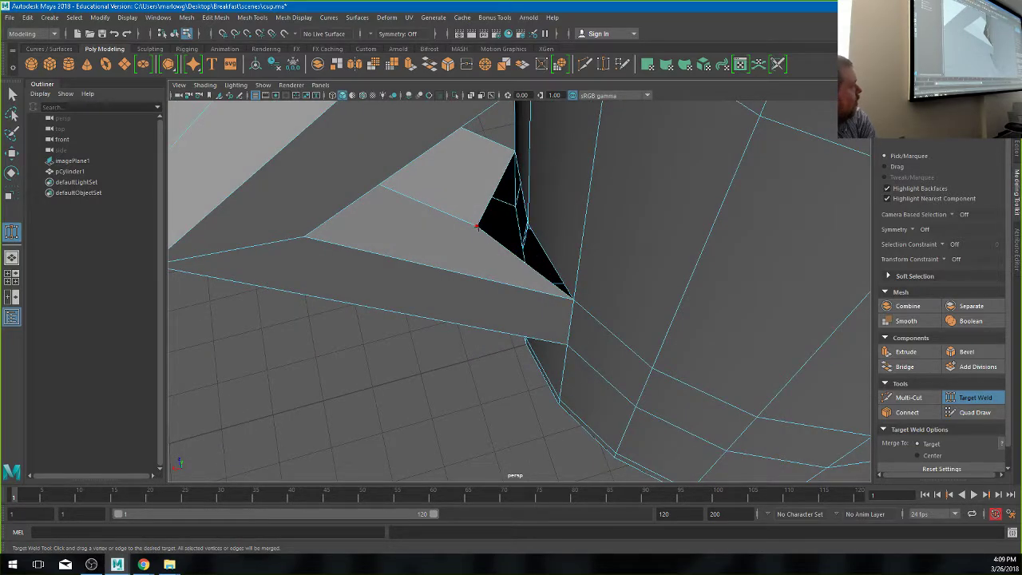
pyautogui.moveTo(476, 226); pyautogui.dragTo(680, 212)
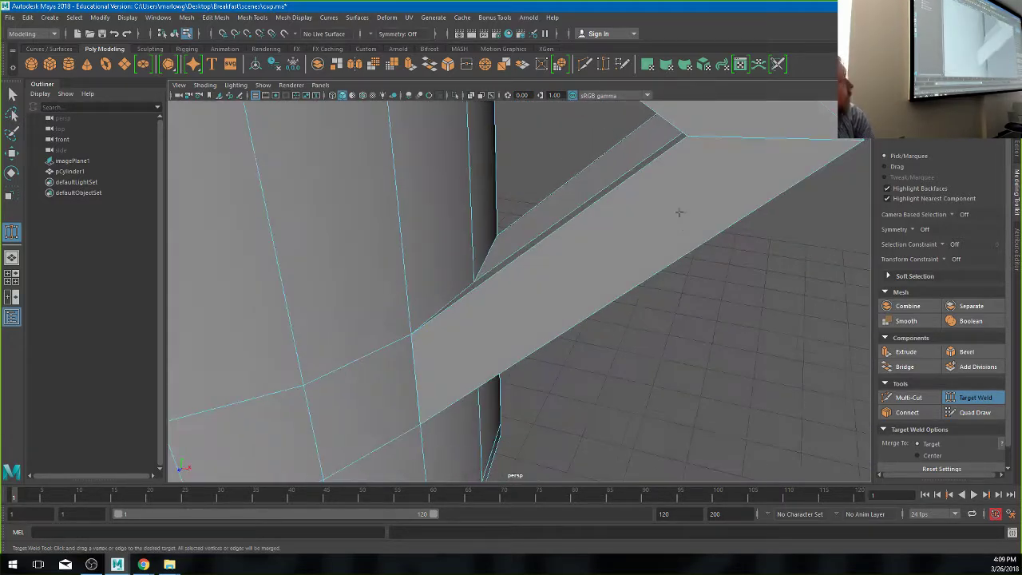
# - Turn on smooth mesh preview with 3 and inspect the handle from several angles
pyautogui.keyDown('alt'); pyautogui.moveTo(680, 212); pyautogui.dragTo(447, 239, button='right'); pyautogui.keyUp('alt')
pyautogui.keyDown('alt'); pyautogui.moveTo(447, 239); pyautogui.dragTo(426, 247); pyautogui.keyUp('alt')
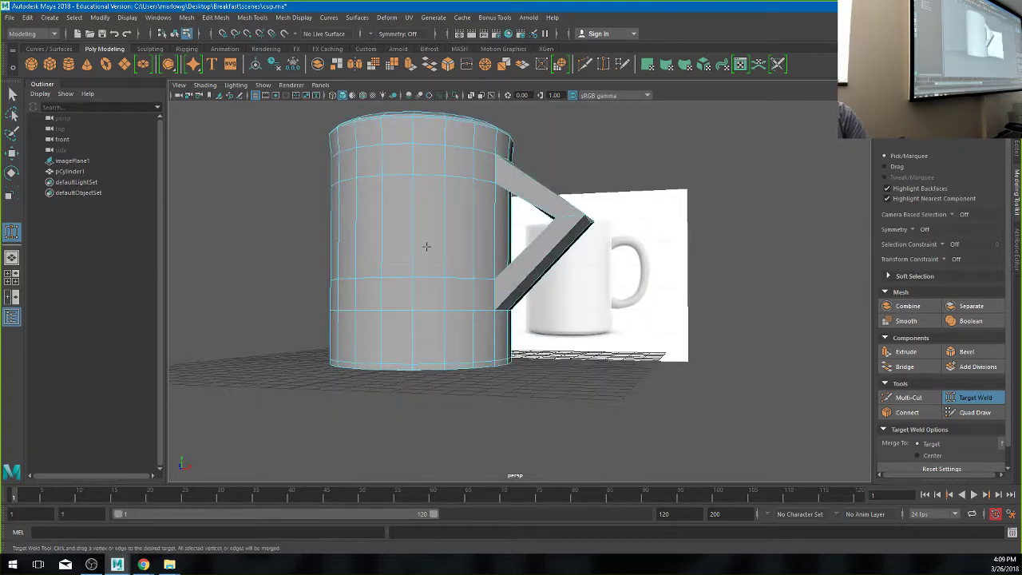
pyautogui.press('3')
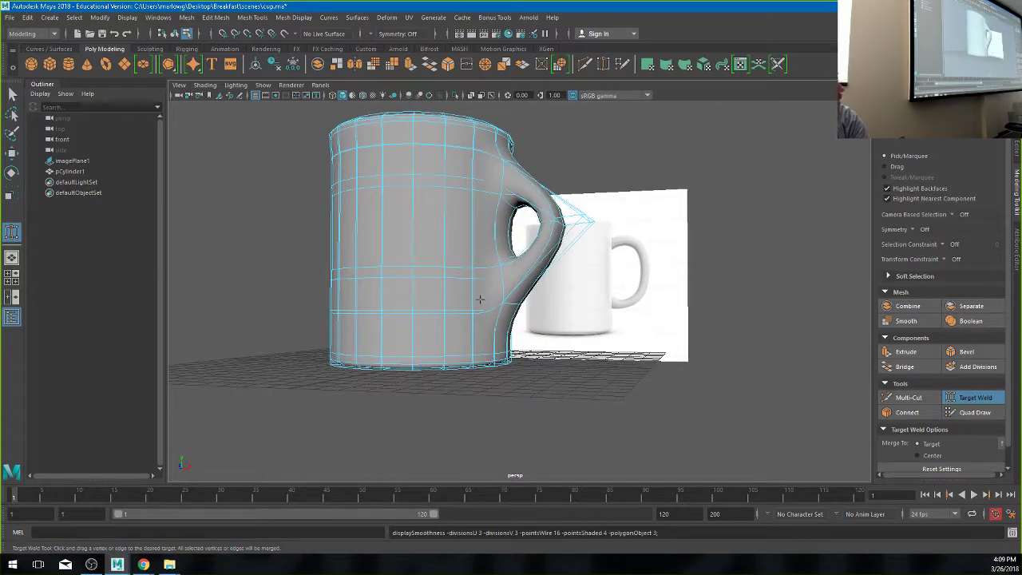
pyautogui.keyDown('alt'); pyautogui.moveTo(472, 267); pyautogui.dragTo(511, 312); pyautogui.keyUp('alt')
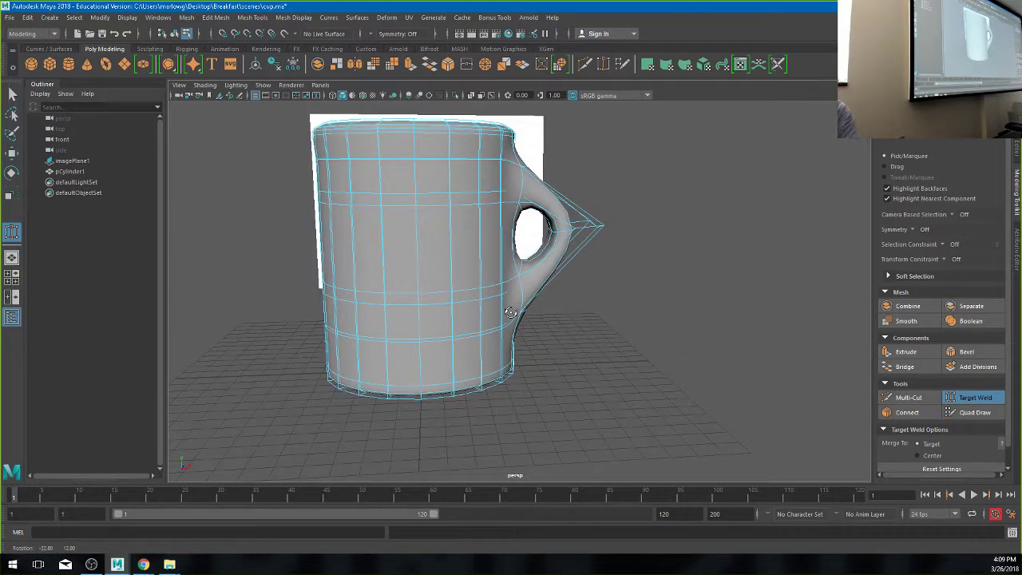
pyautogui.keyDown('alt'); pyautogui.moveTo(494, 316); pyautogui.dragTo(527, 307); pyautogui.keyUp('alt')
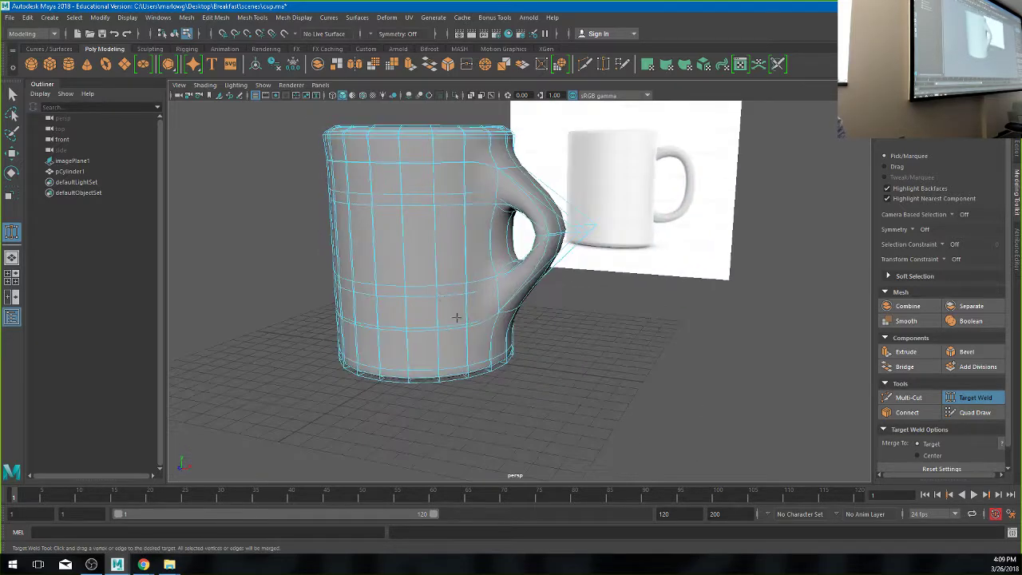
pyautogui.keyDown('alt'); pyautogui.moveTo(526, 307); pyautogui.dragTo(550, 233, button='right'); pyautogui.keyUp('alt')
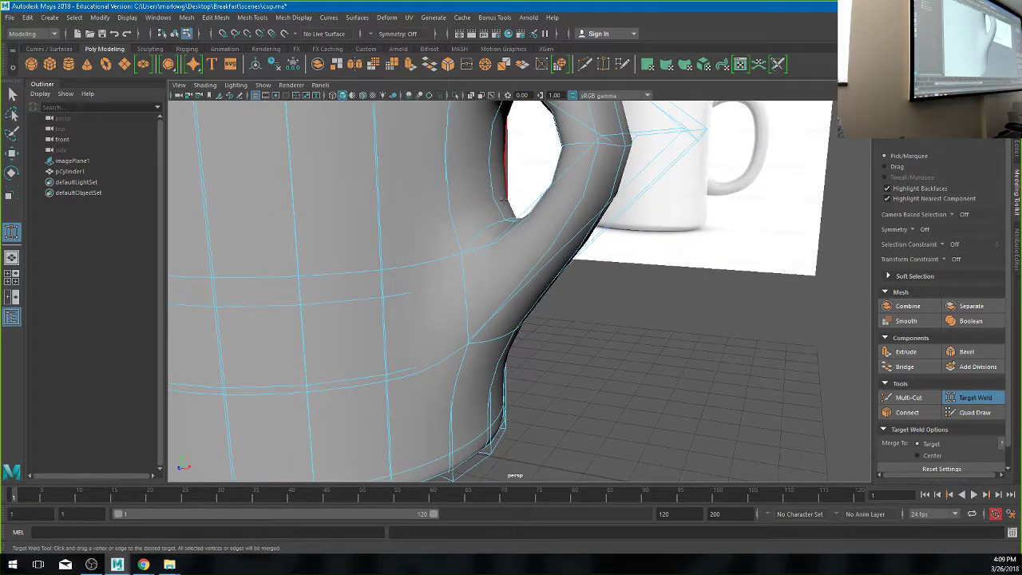
pyautogui.keyDown('alt'); pyautogui.moveTo(551, 233); pyautogui.dragTo(575, 354); pyautogui.keyUp('alt')
pyautogui.keyDown('alt'); pyautogui.moveTo(575, 353); pyautogui.dragTo(428, 294, button='right'); pyautogui.keyUp('alt')
pyautogui.keyDown('alt'); pyautogui.moveTo(428, 295); pyautogui.dragTo(420, 372); pyautogui.keyUp('alt')
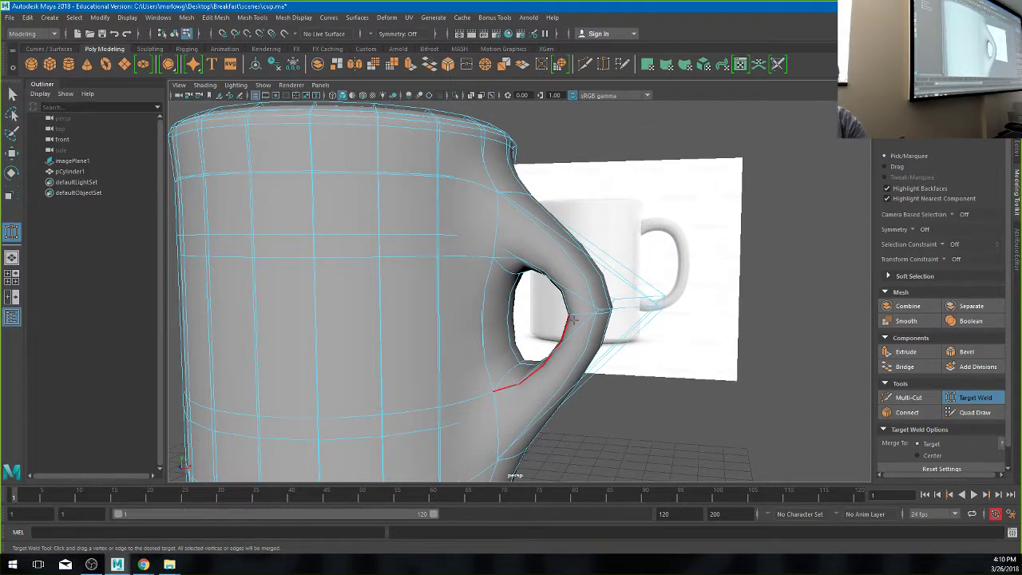
# - Toggle back to the blocky mesh and smooth again, then switch to the four-view layout
pyautogui.press('1')
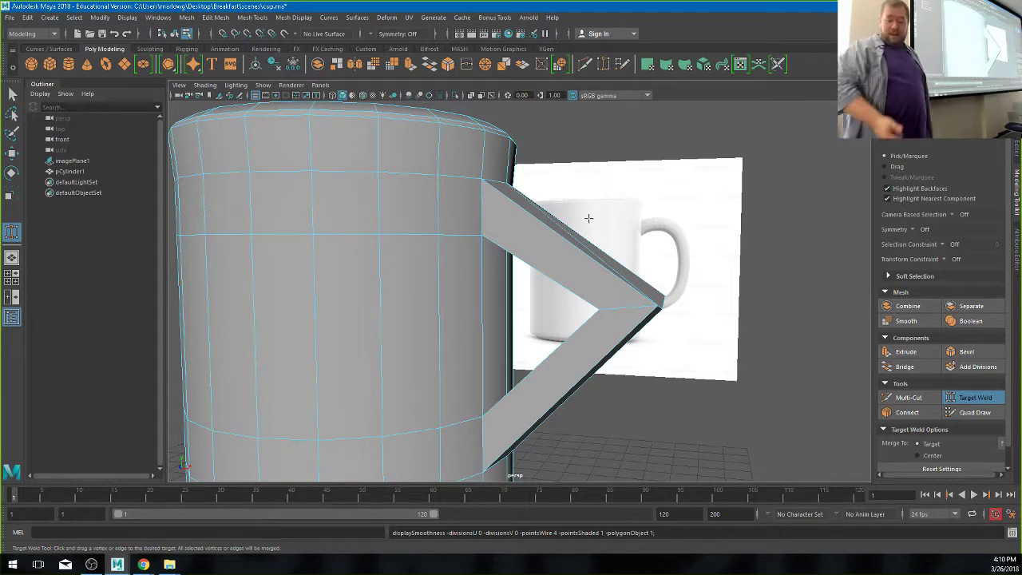
pyautogui.press('3')
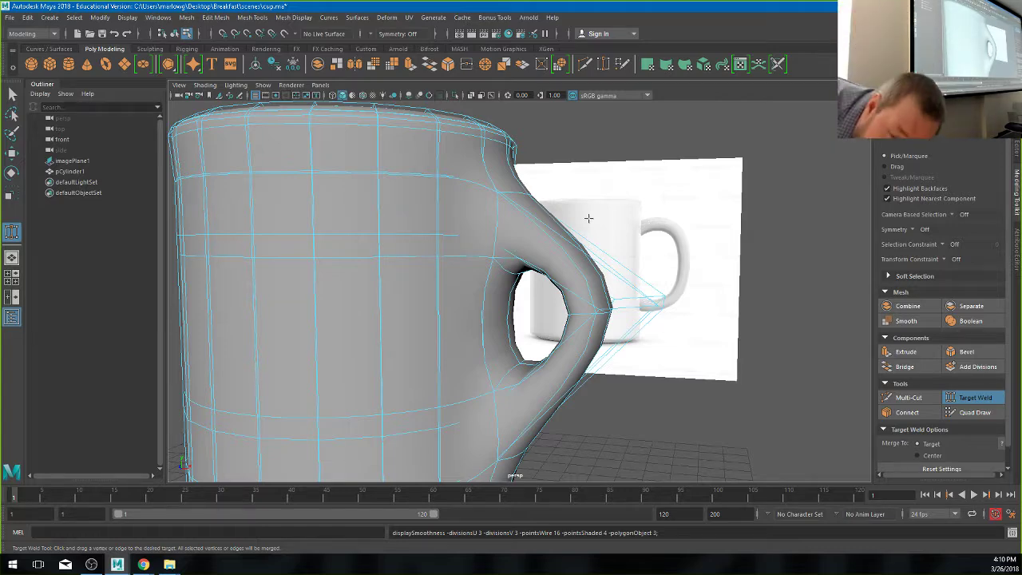
pyautogui.press('space')
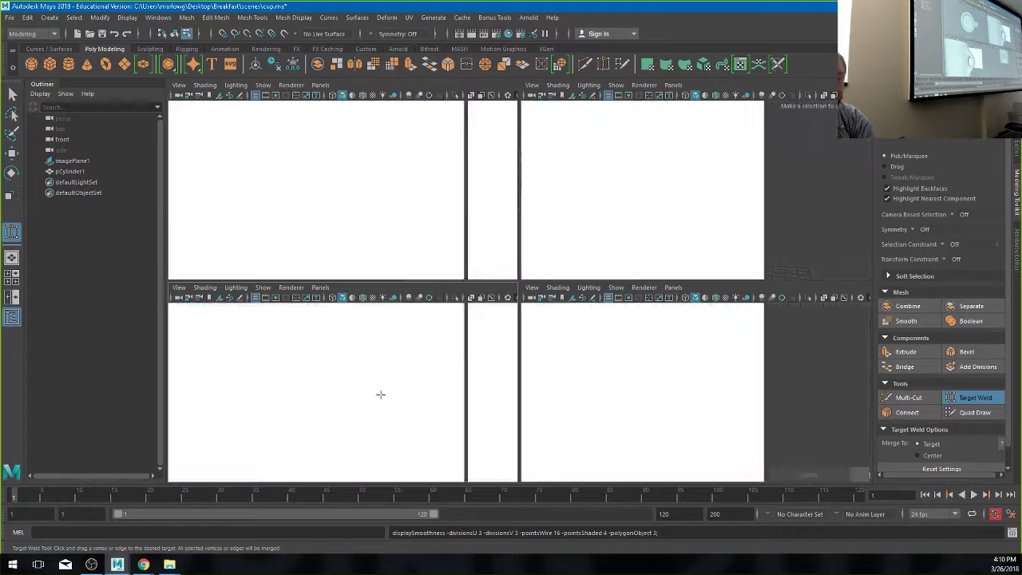
# - Switch to a single view, set the panel to the front view, then return to four views
pyautogui.press('space')
pyautogui.moveTo(380, 394); pyautogui.dragTo(379, 417)
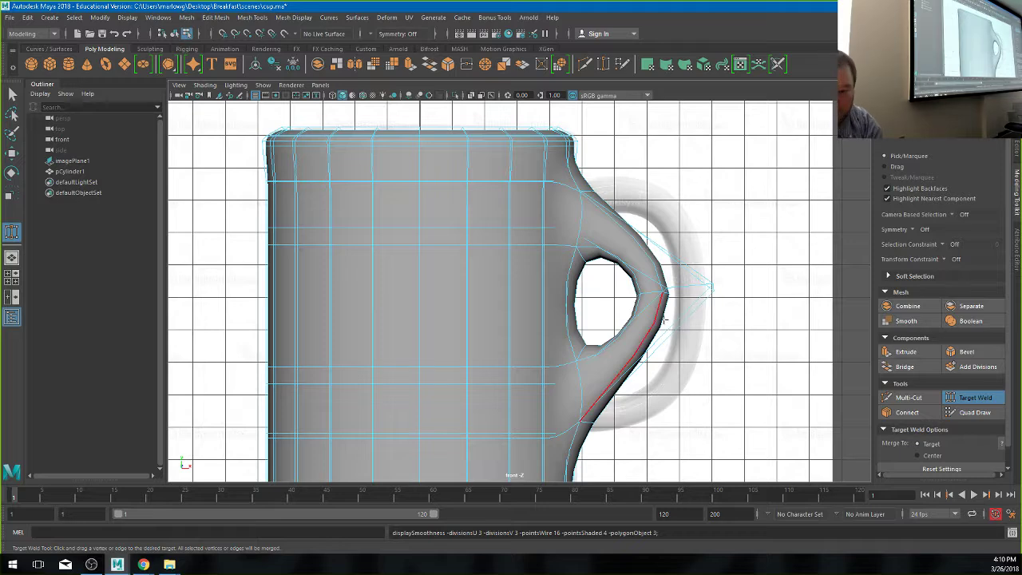
pyautogui.press('space')
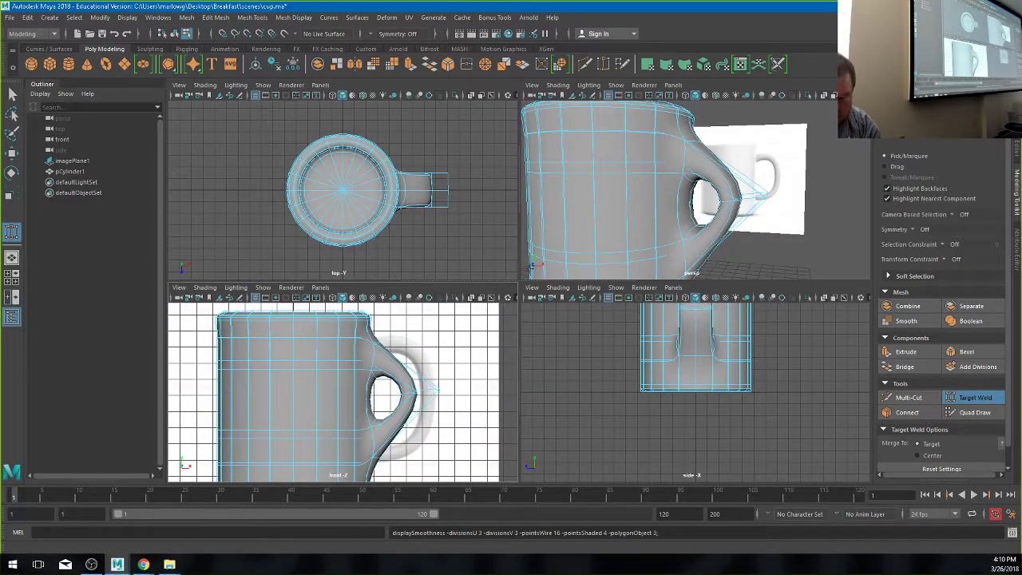
# - Undo the recent handle welds and maximize the perspective view around the handle
pyautogui.hotkey('ctrl', 'z')
pyautogui.hotkey('ctrl', 'z')
pyautogui.hotkey('ctrl', 'z')
pyautogui.hotkey('ctrl', 'z')
pyautogui.hotkey('ctrl', 'z')
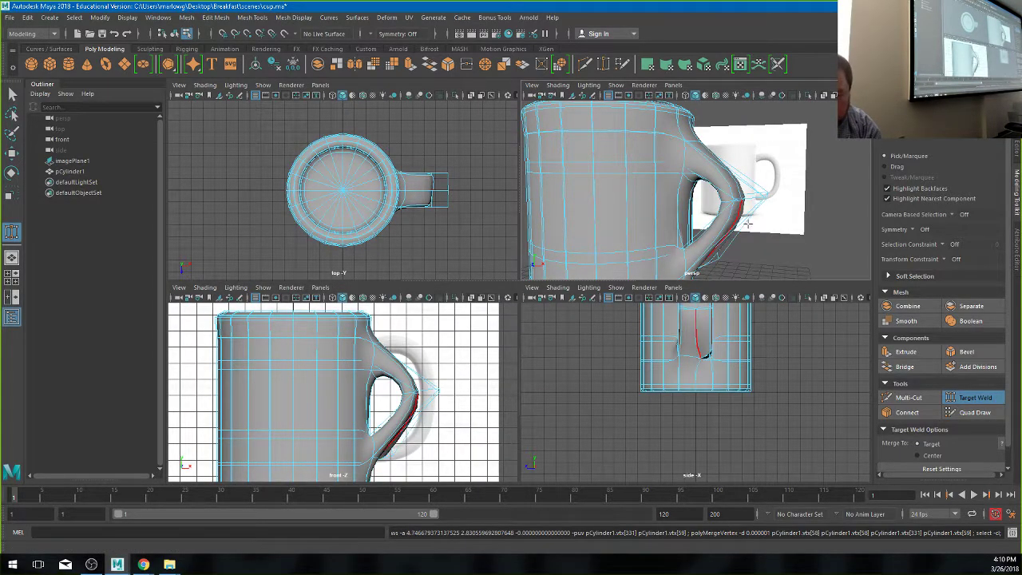
pyautogui.scroll(6, 740, 192)
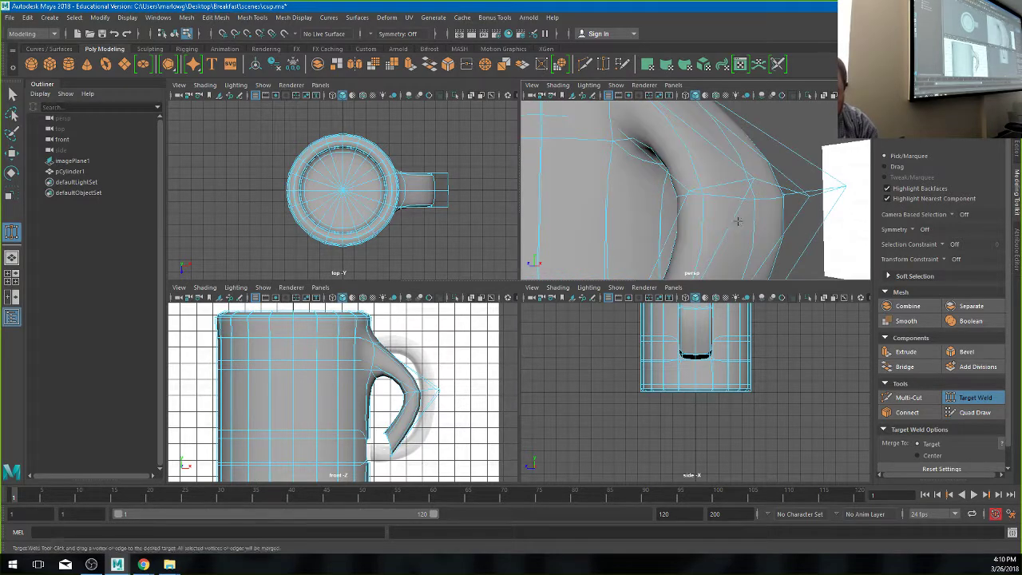
pyautogui.press('space')
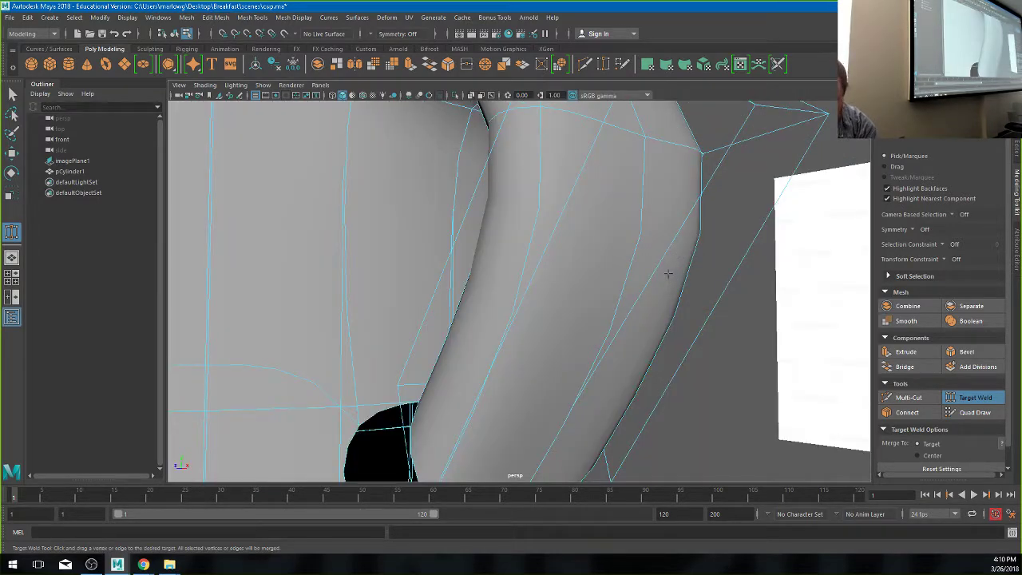
pyautogui.keyDown('alt'); pyautogui.moveTo(668, 274); pyautogui.dragTo(569, 287); pyautogui.keyUp('alt')
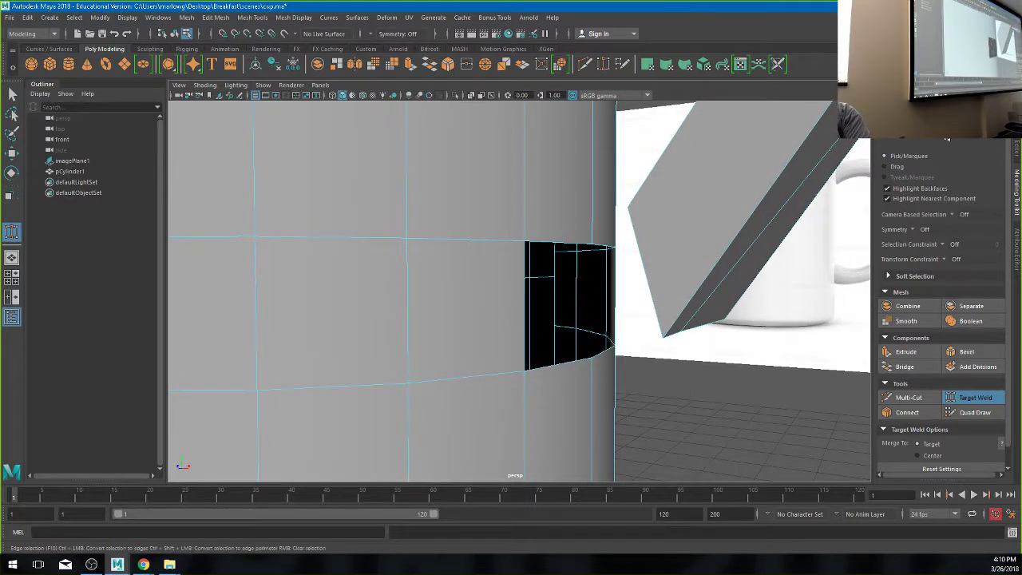
# - Target-weld the handle tip vertices onto the hole's corner vertices
pyautogui.keyDown('alt'); pyautogui.moveTo(631, 351); pyautogui.dragTo(667, 399); pyautogui.keyUp('alt')
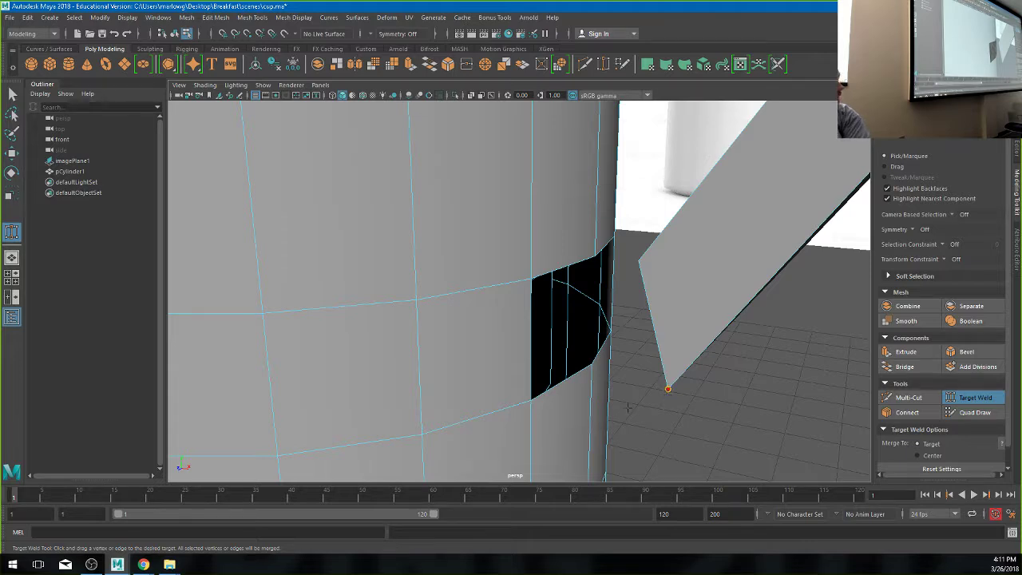
pyautogui.moveTo(567, 401); pyautogui.dragTo(541, 397)
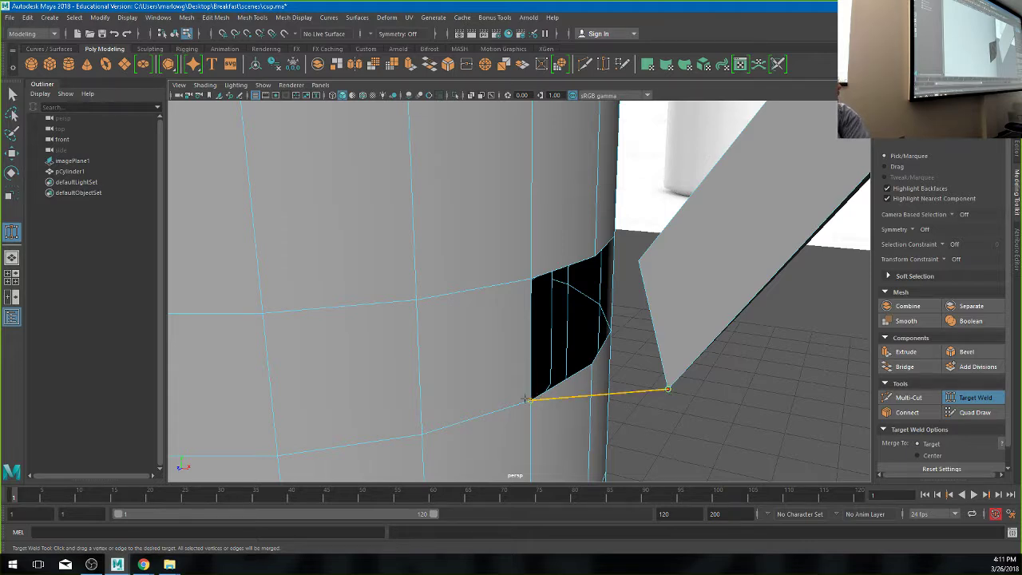
pyautogui.moveTo(521, 251); pyautogui.dragTo(639, 306)
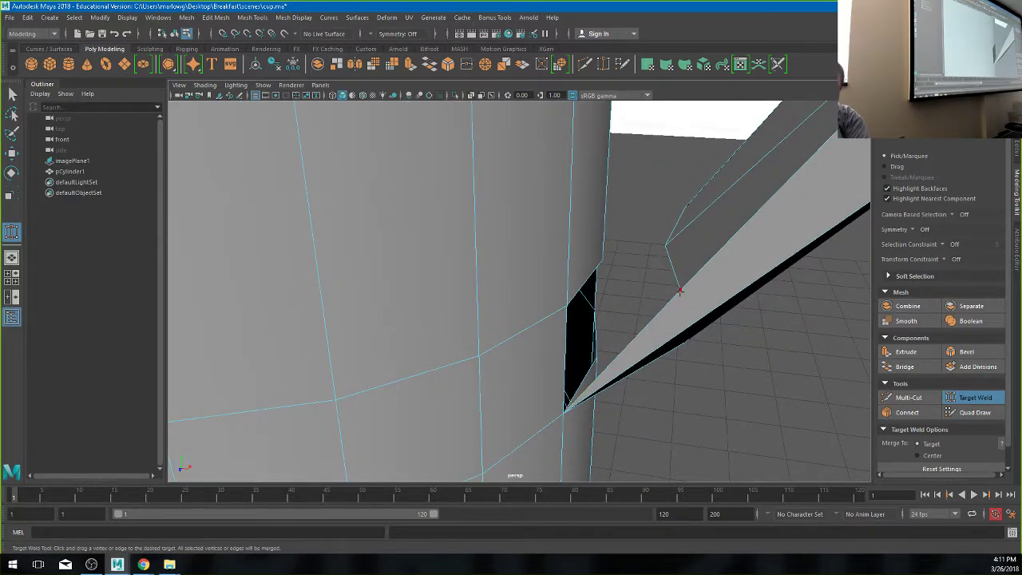
pyautogui.moveTo(680, 292); pyautogui.dragTo(476, 308)
pyautogui.keyDown('alt'); pyautogui.moveTo(476, 309); pyautogui.dragTo(747, 380); pyautogui.keyUp('alt')
# - Preview the cup smoothed, frame it with F and orbit to a front-side view
pyautogui.press('3')
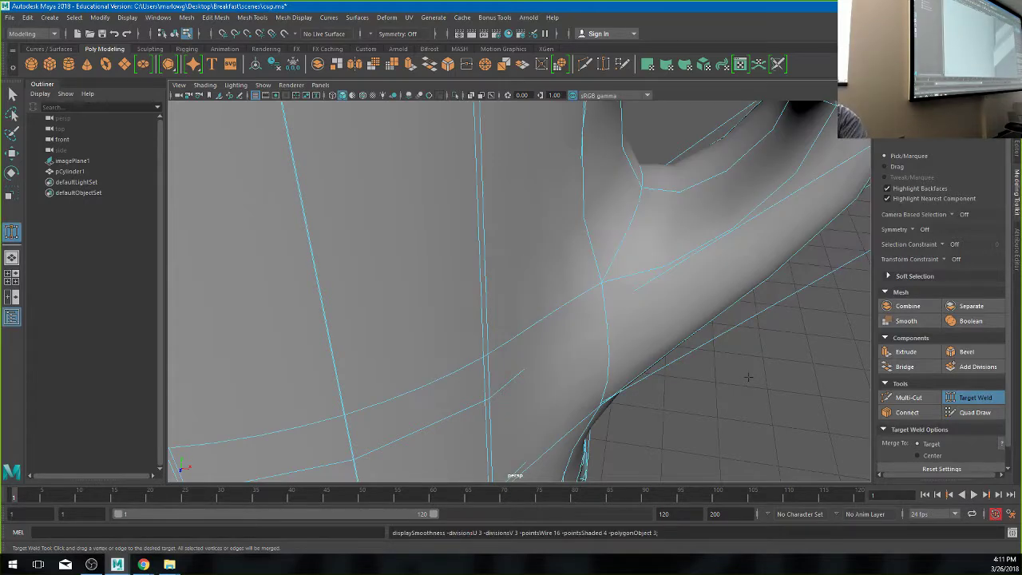
pyautogui.press('f')
pyautogui.keyDown('alt'); pyautogui.moveTo(411, 346); pyautogui.dragTo(537, 316); pyautogui.keyUp('alt')
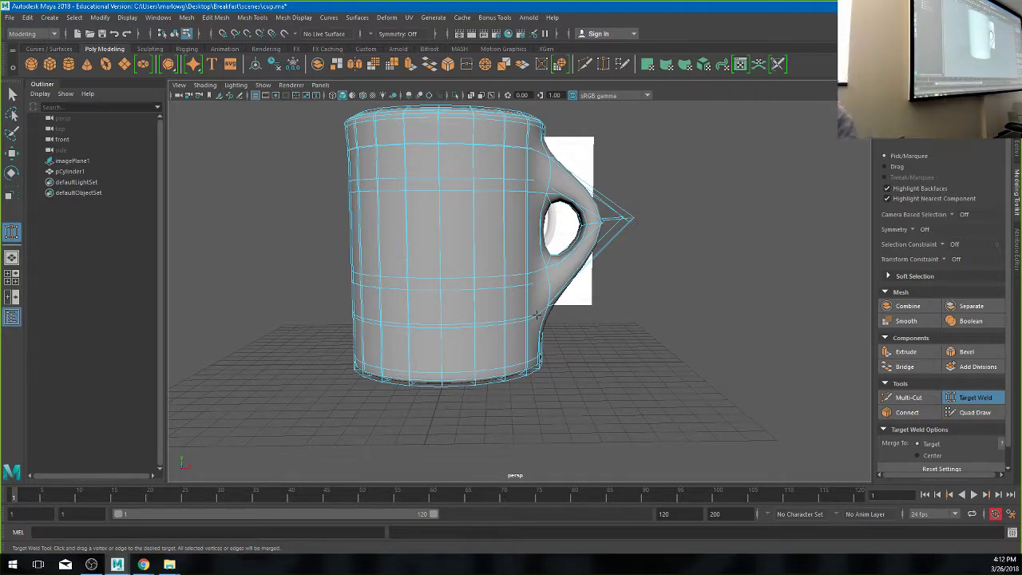
# - In the front view, pull the handle's outer vertices outward, then ease them back slightly
pyautogui.press('space')
pyautogui.press('space')
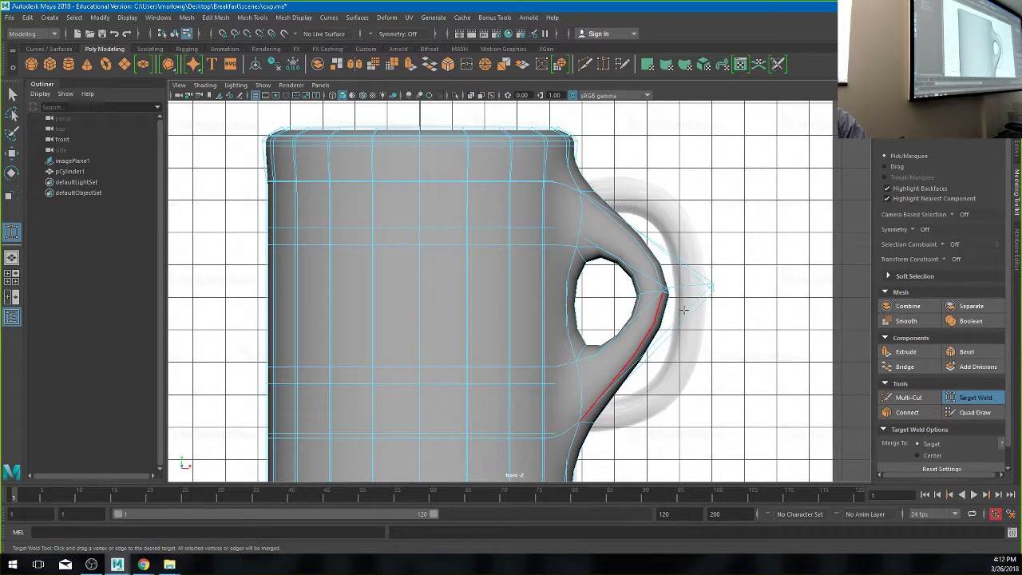
pyautogui.press('w')
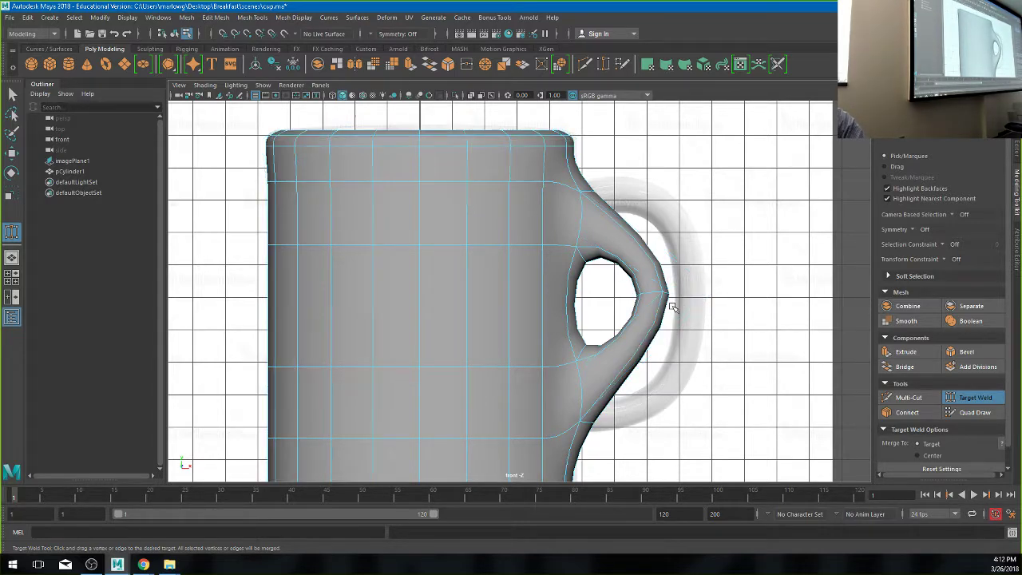
pyautogui.moveTo(662, 257); pyautogui.dragTo(615, 283, button='right')
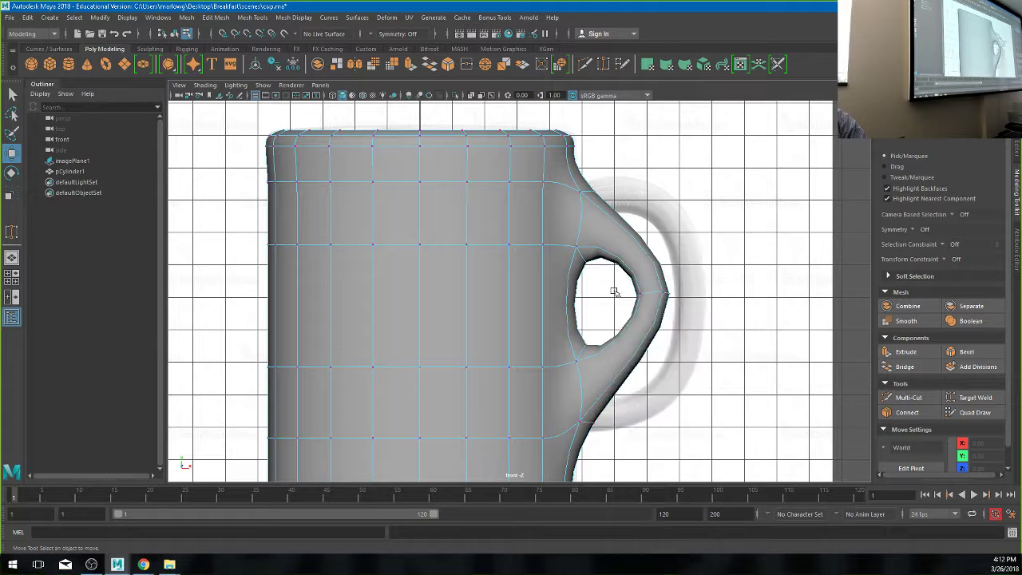
pyautogui.click(663, 301)
pyautogui.moveTo(695, 291); pyautogui.dragTo(749, 289)
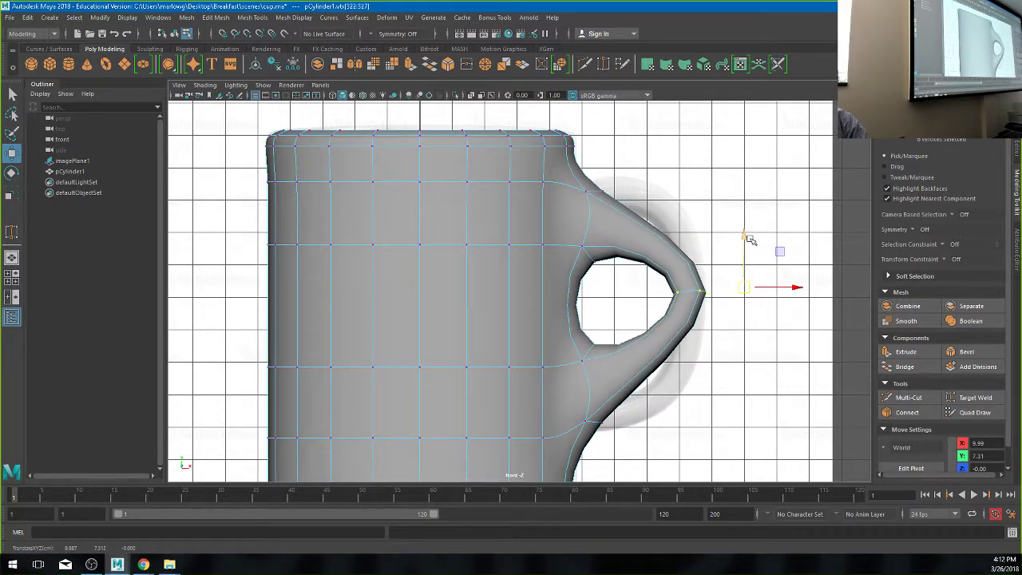
pyautogui.press('1')
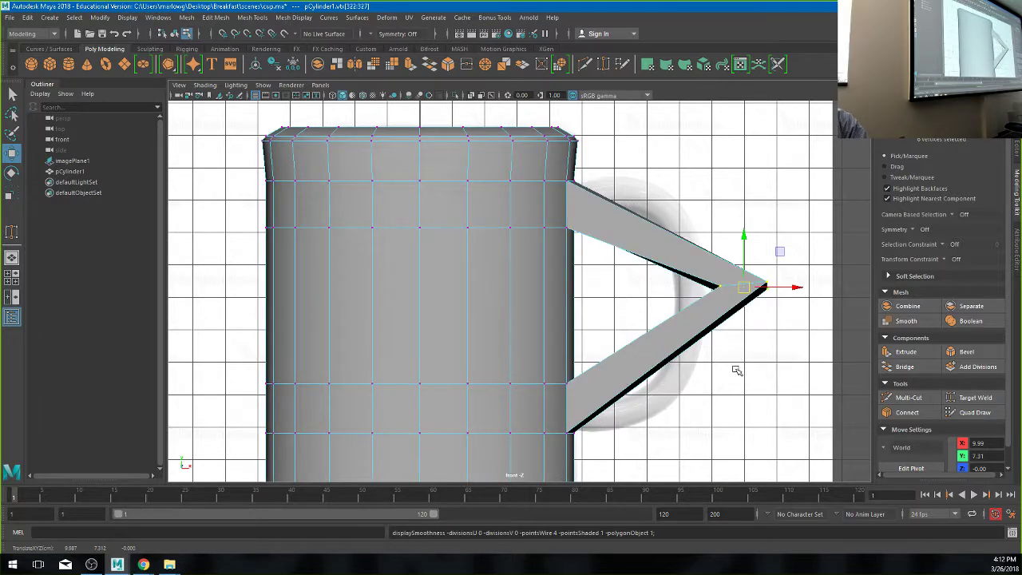
pyautogui.moveTo(806, 289); pyautogui.dragTo(759, 289)
# - Nudge the handle's tip and inner vertices up, checking in wireframe, then select the three tip vertices
pyautogui.click(717, 288)
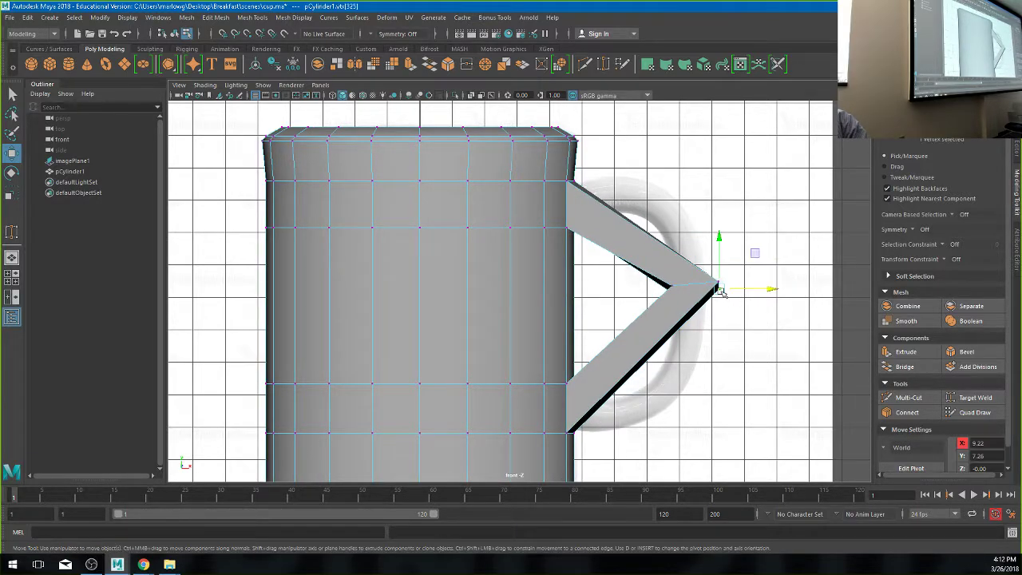
pyautogui.moveTo(718, 262); pyautogui.dragTo(718, 256)
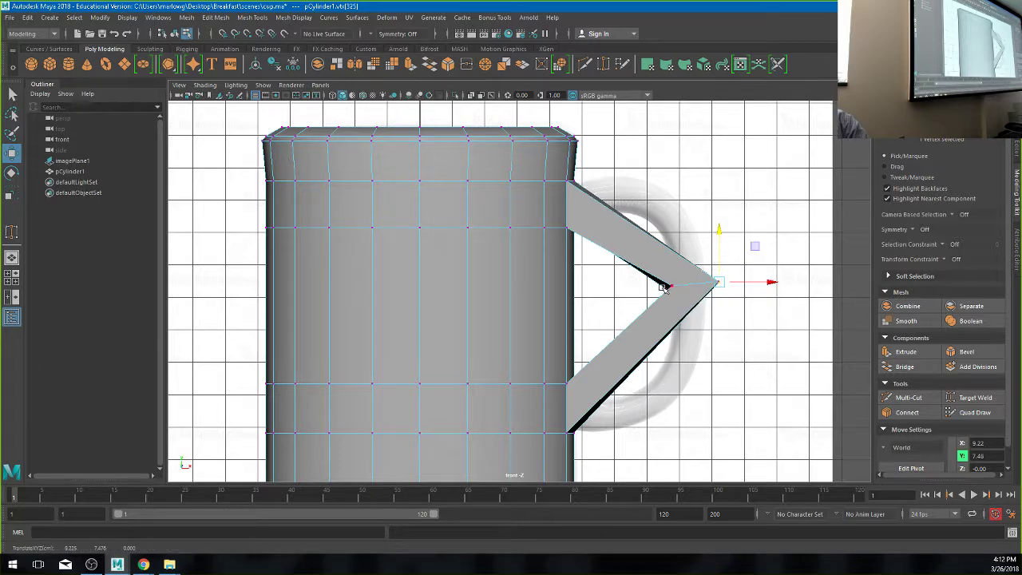
pyautogui.press('4')
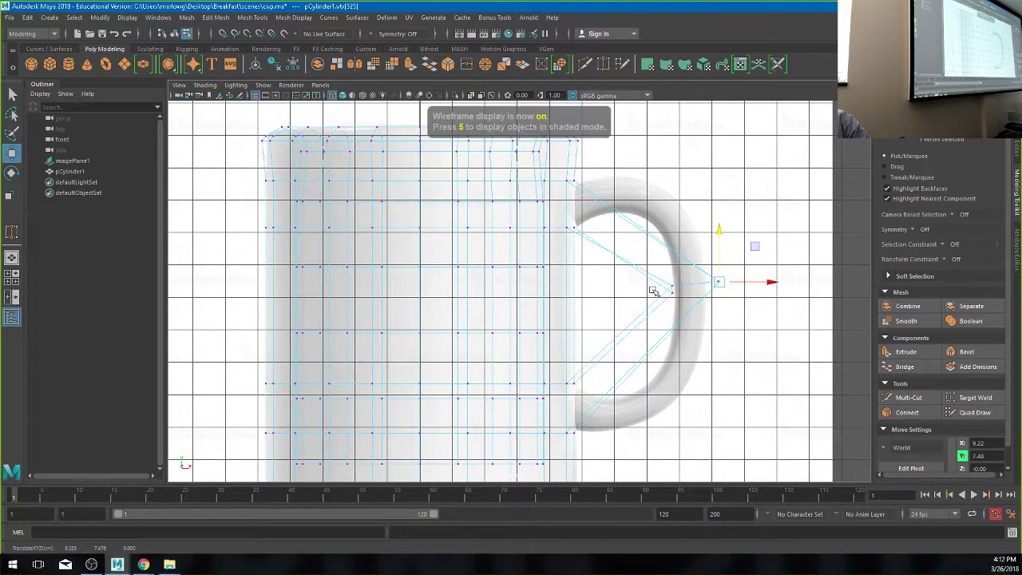
pyautogui.click(672, 289)
pyautogui.moveTo(675, 268); pyautogui.dragTo(674, 265)
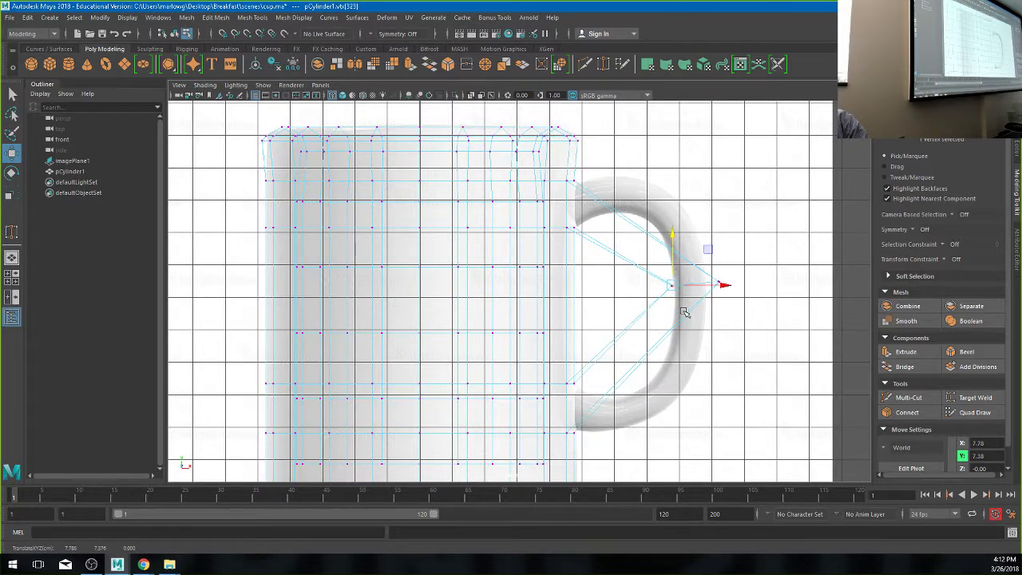
pyautogui.press('5')
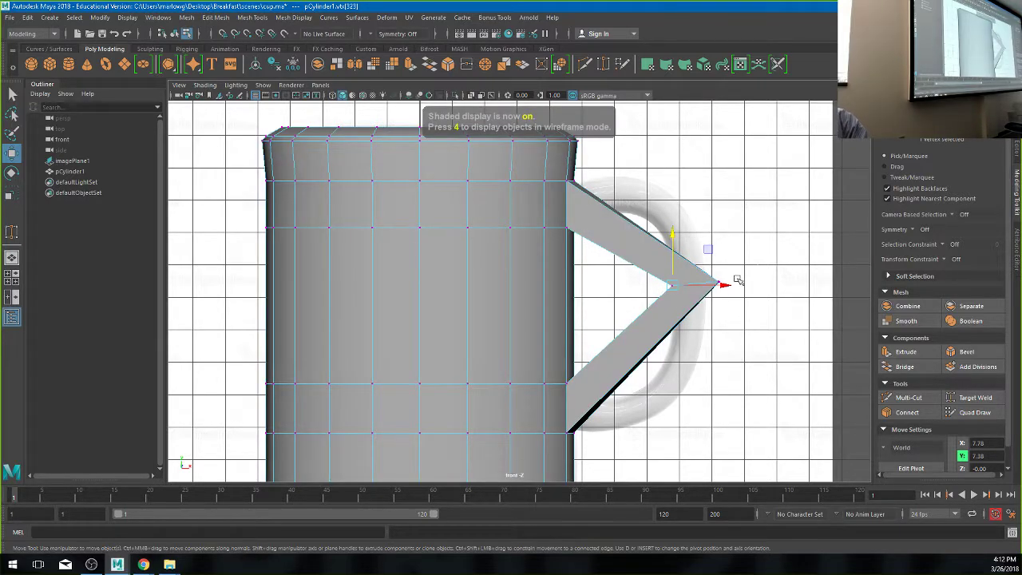
pyautogui.moveTo(736, 275)
pyautogui.mouseDown()
pyautogui.moveTo(705, 296)
pyautogui.moveTo(712, 285)
pyautogui.moveTo(675, 287)
pyautogui.mouseUp()
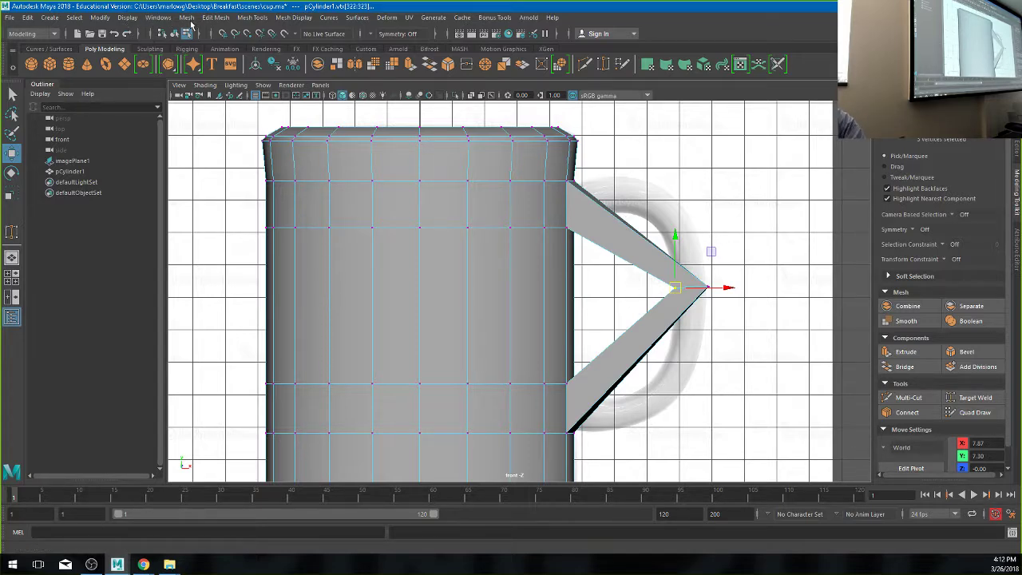
# - Insert an edge loop across the handle's upper arm and bend it up and outward
pyautogui.click(251, 17)
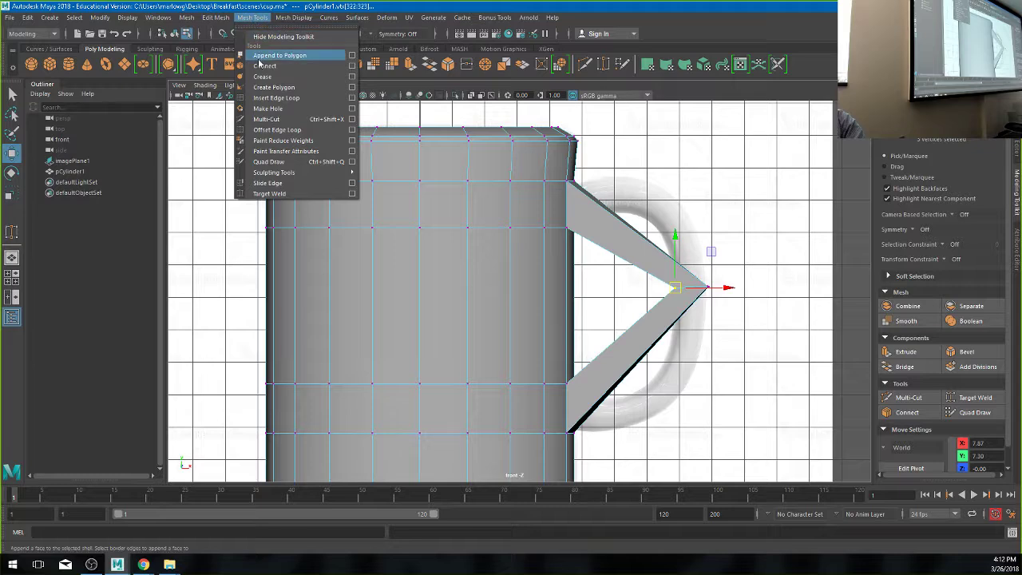
pyautogui.click(275, 97)
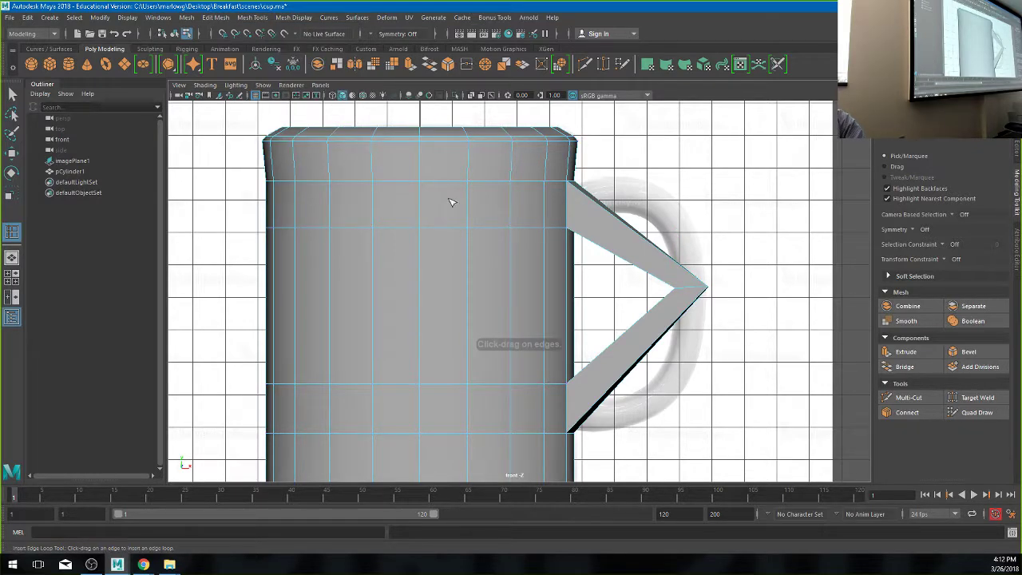
pyautogui.click(619, 257)
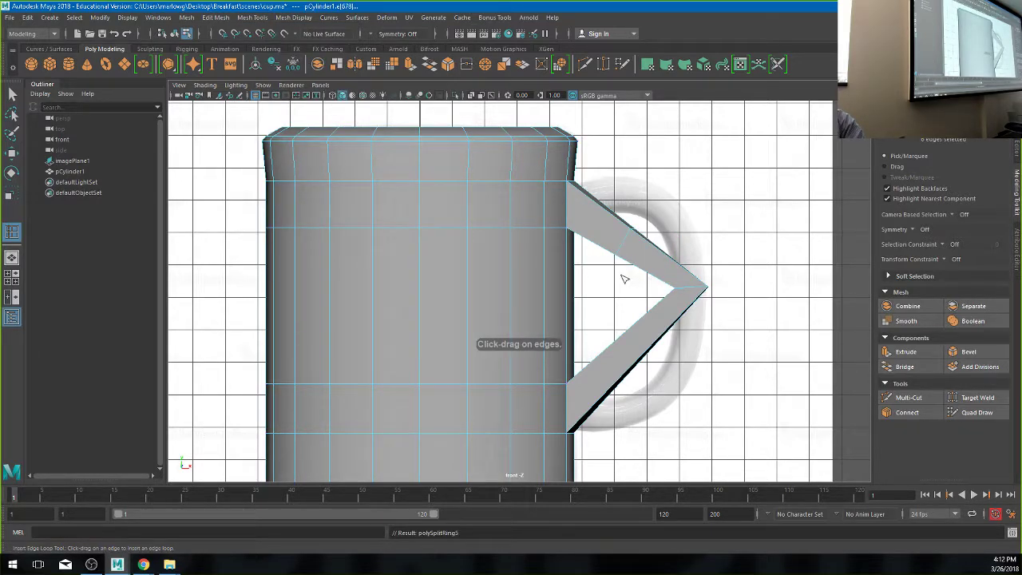
pyautogui.press('w')
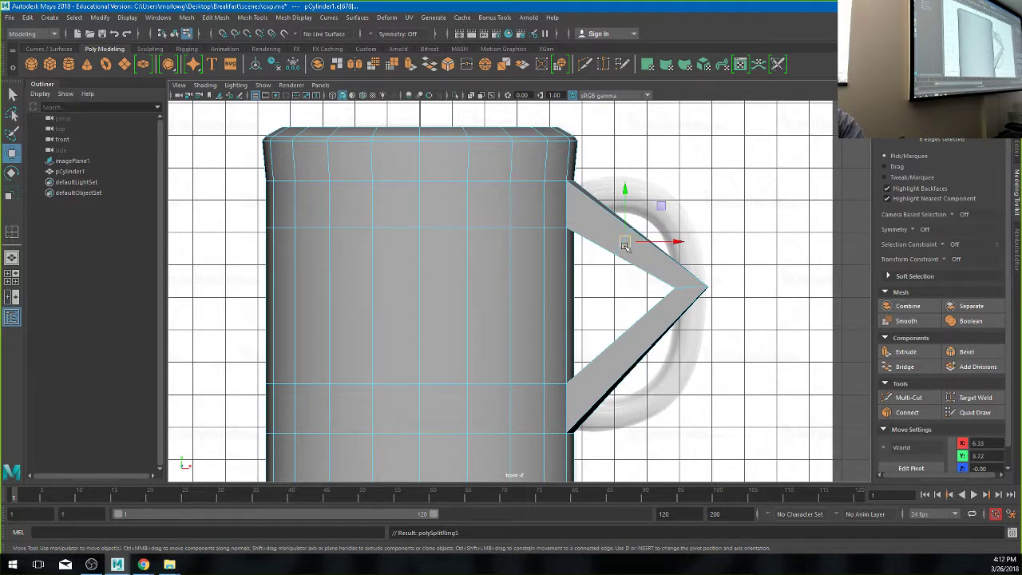
pyautogui.moveTo(625, 245); pyautogui.dragTo(652, 206)
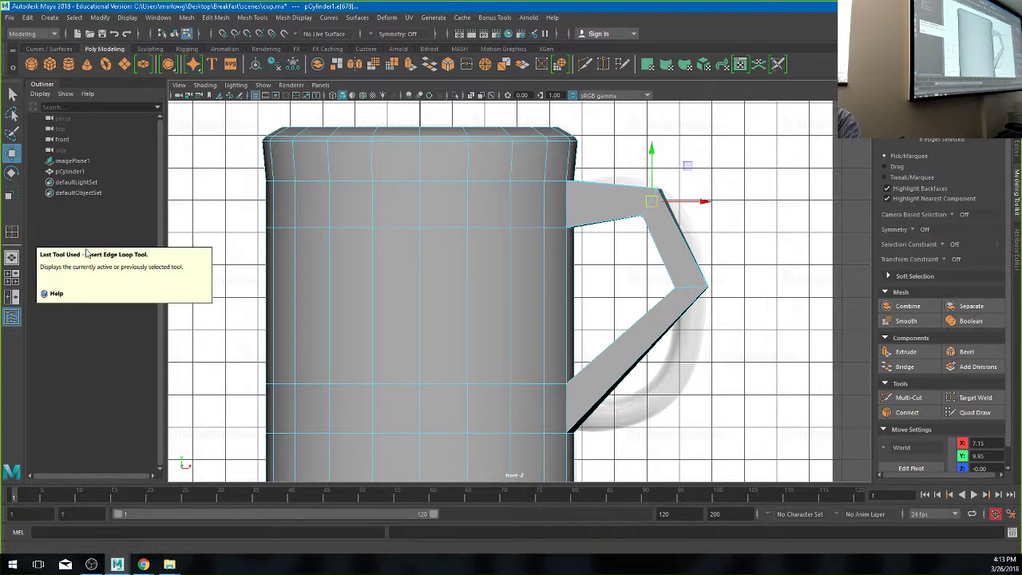
# - Add an edge loop on the handle's lower arm, pull it down and out, and compare smooth preview
pyautogui.click(12, 234)
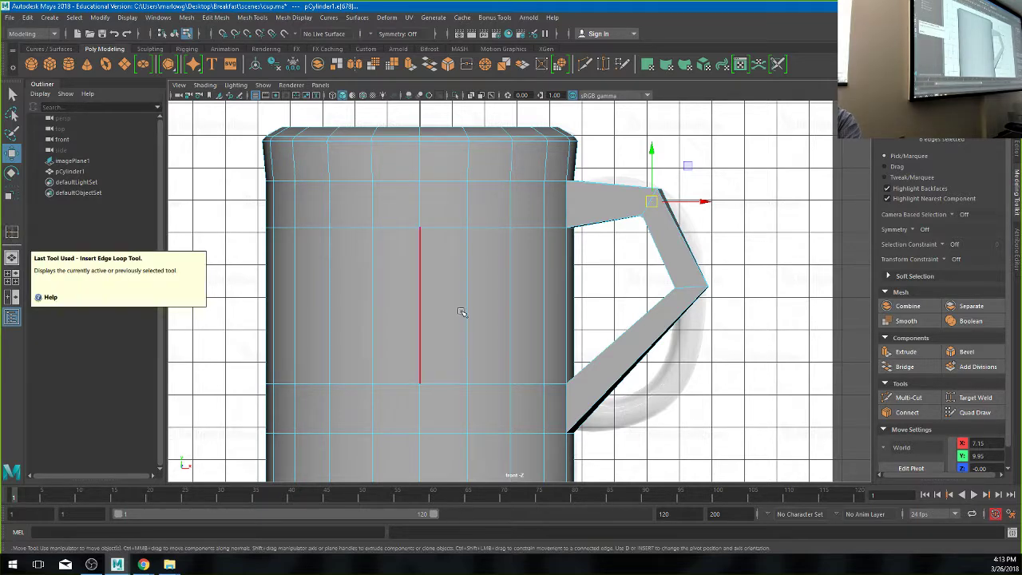
pyautogui.click(645, 357)
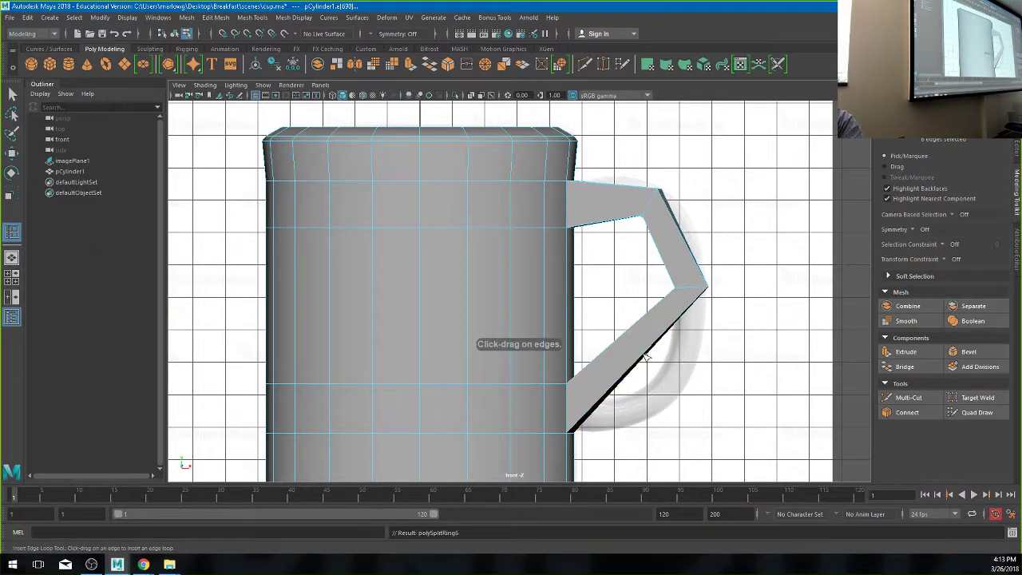
pyautogui.press('w')
pyautogui.moveTo(635, 343); pyautogui.dragTo(668, 390)
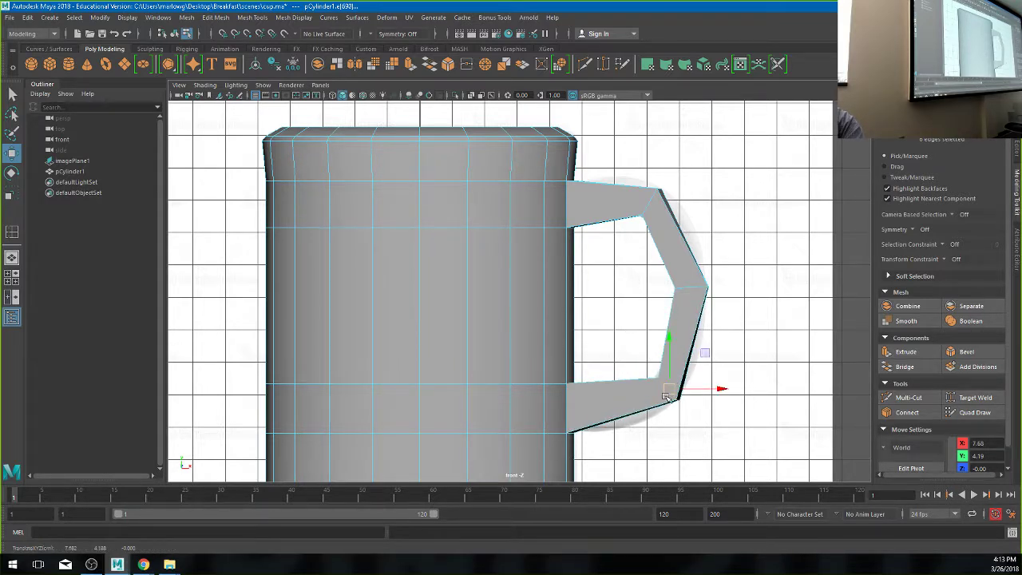
pyautogui.press('3')
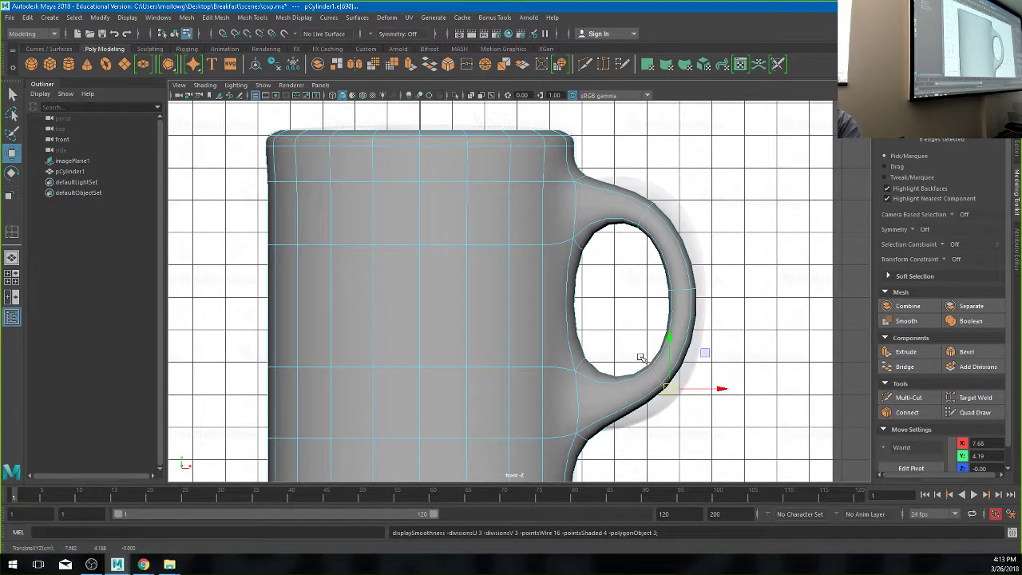
pyautogui.press('1')
pyautogui.press('3')
pyautogui.press('1')
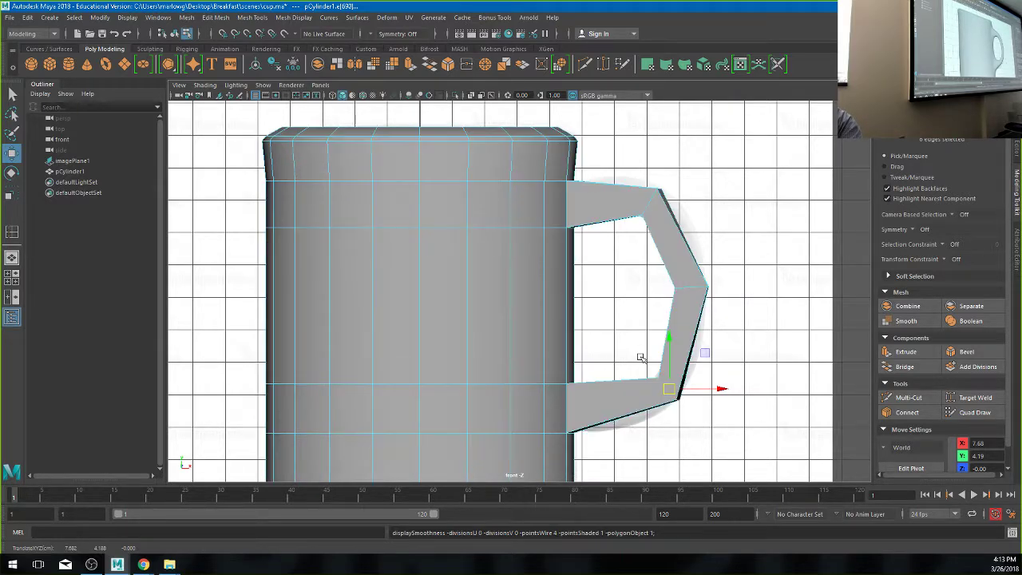
# - Add further edge loops across the handle top and lower arm, then check the smoothed result
pyautogui.press('y')
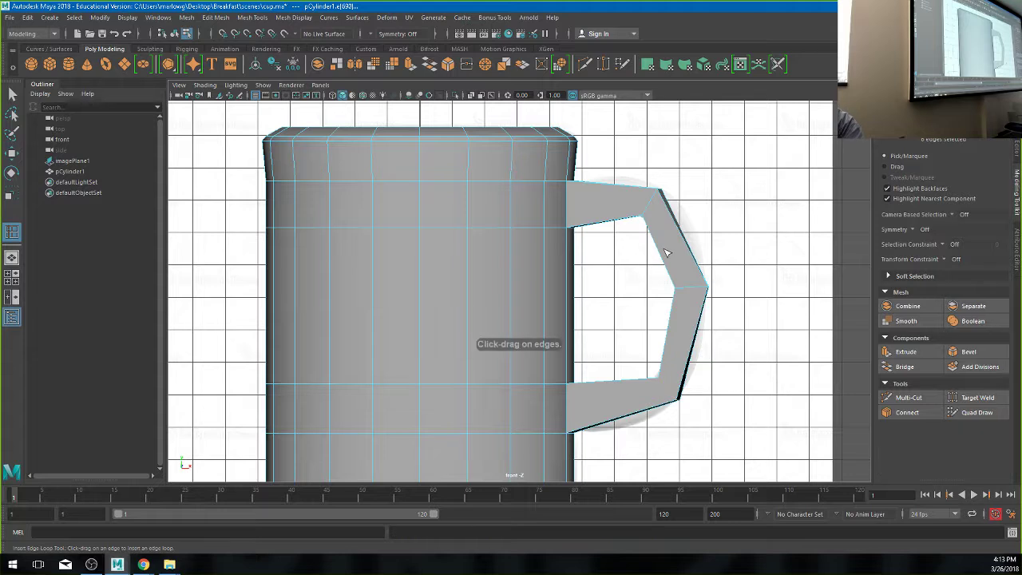
pyautogui.click(662, 254)
pyautogui.press('w')
pyautogui.click(682, 237)
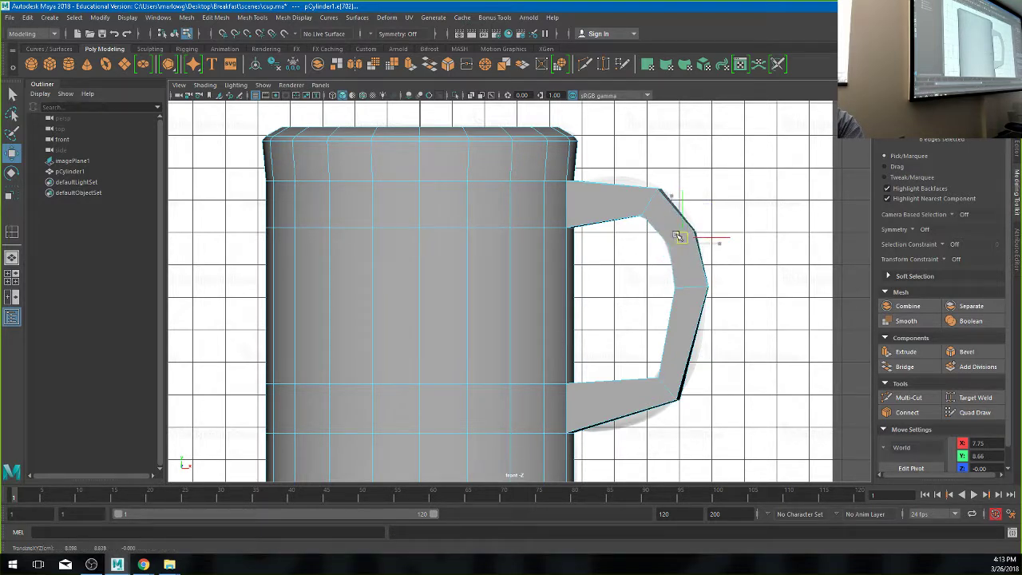
pyautogui.press('y')
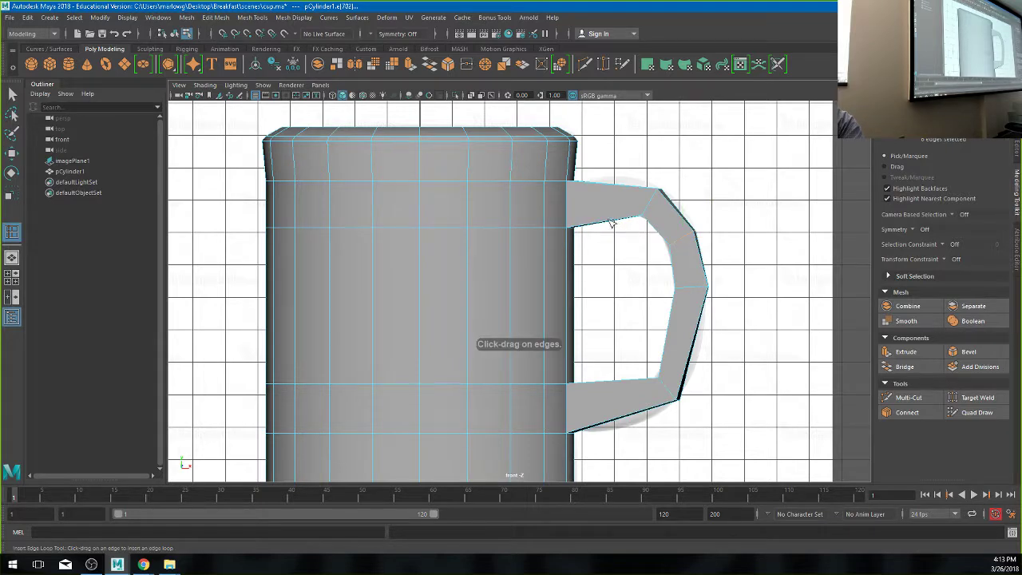
pyautogui.click(598, 222)
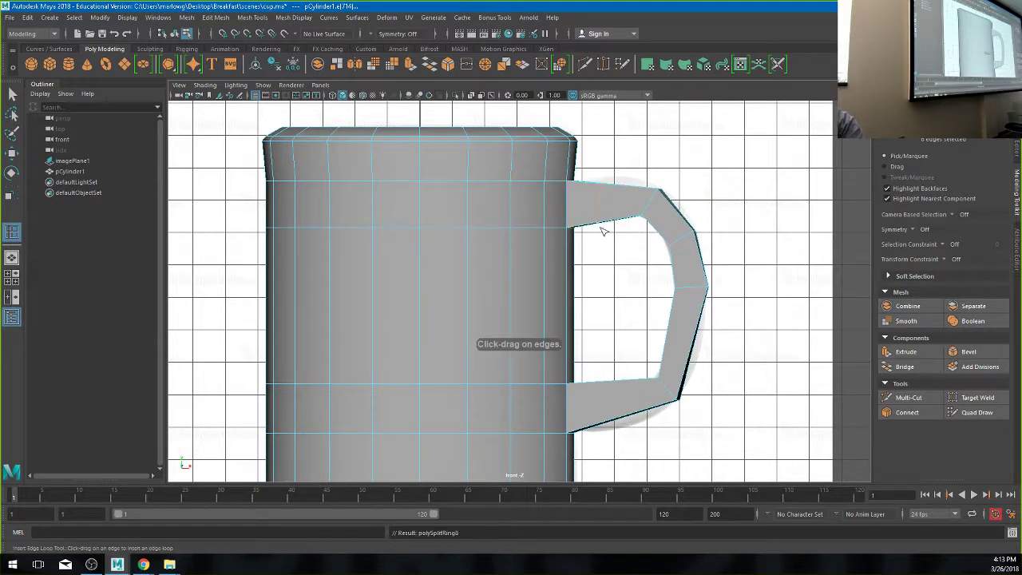
pyautogui.press('w')
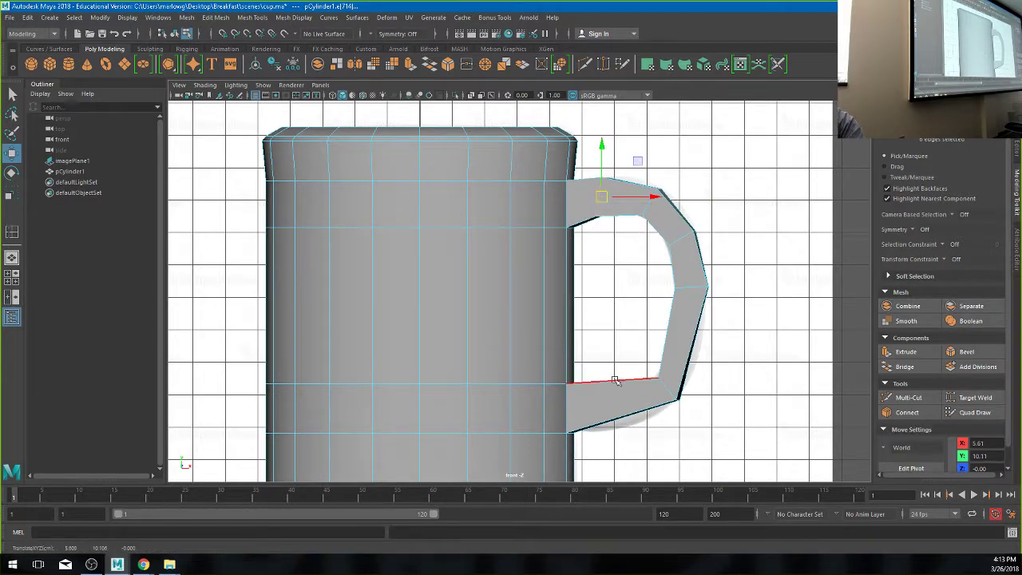
pyautogui.press('y')
pyautogui.click(618, 419)
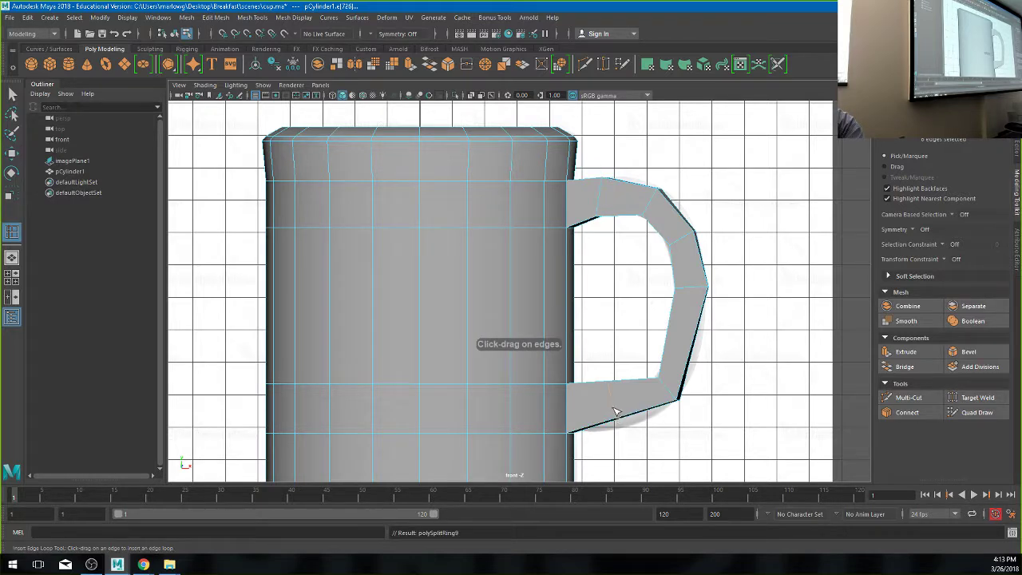
pyautogui.press('w')
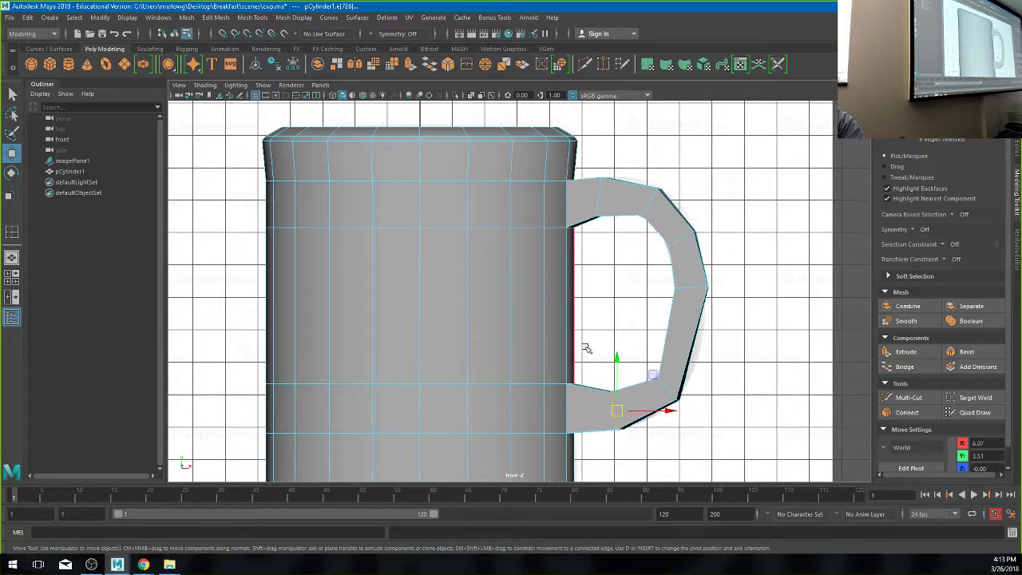
pyautogui.press('3')
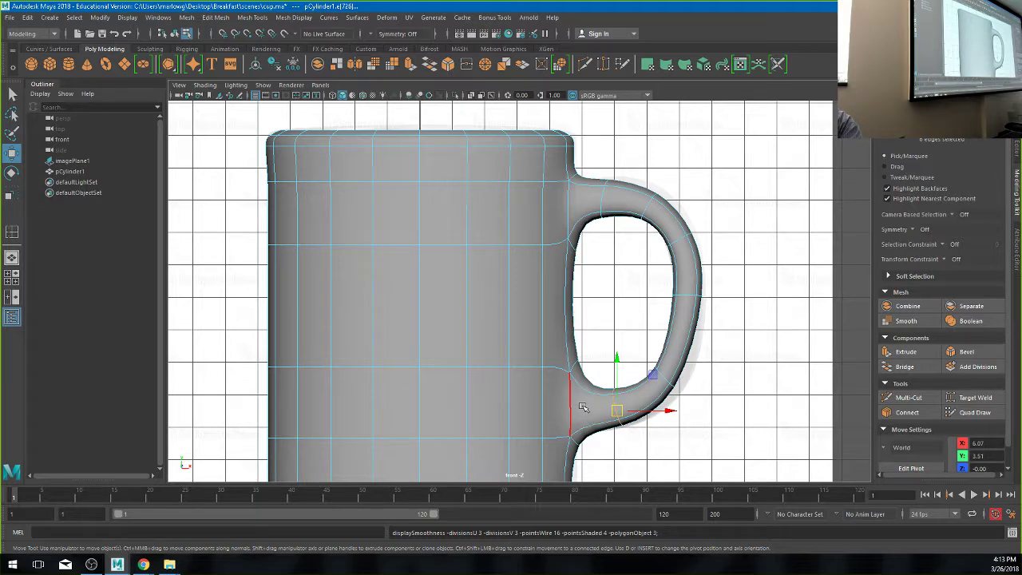
pyautogui.press('1')
# - Add horizontal loops around the mug near its bottom and middle, plus loops across the handle's base and middle
pyautogui.press('y')
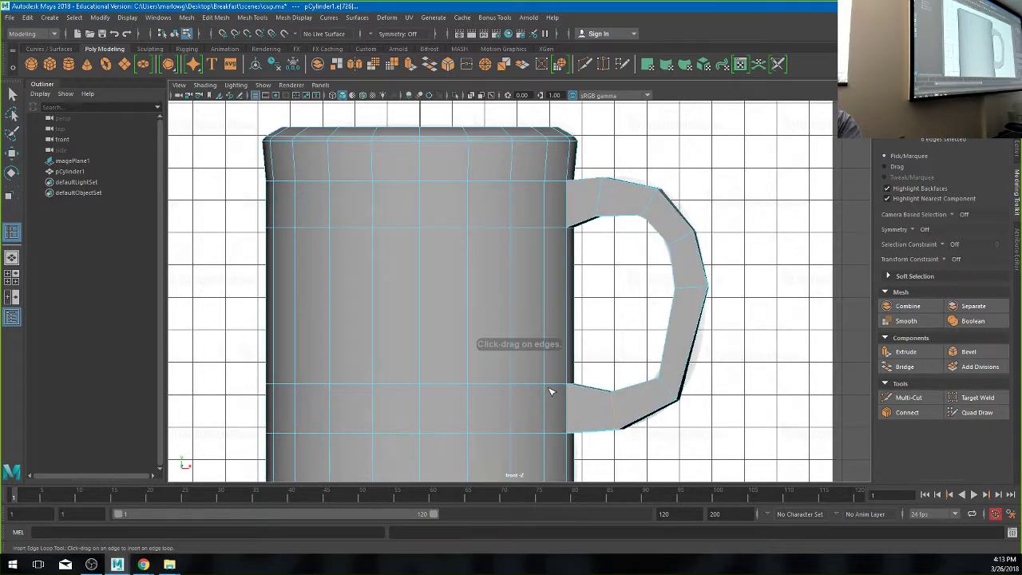
pyautogui.click(569, 366)
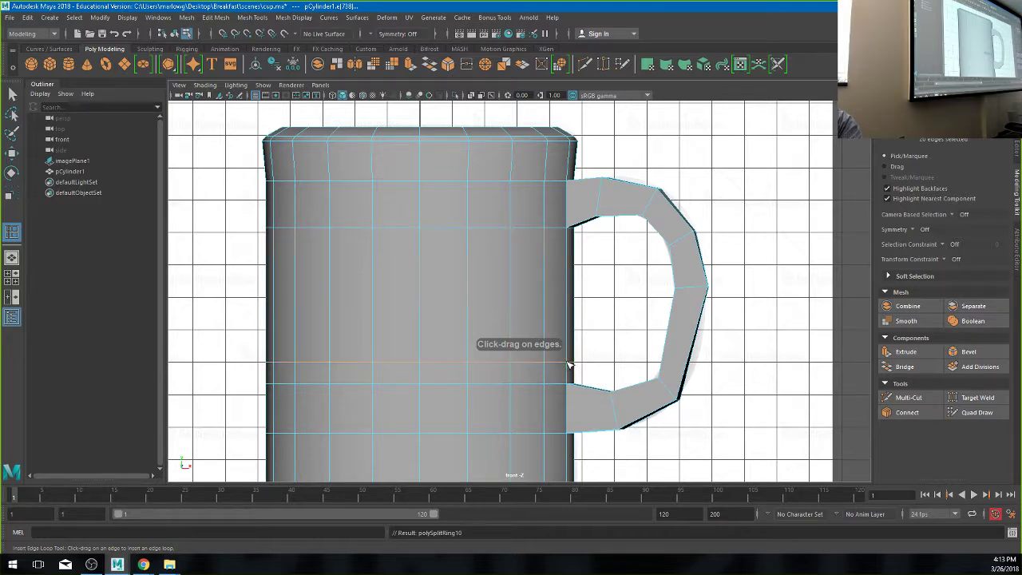
pyautogui.click(570, 251)
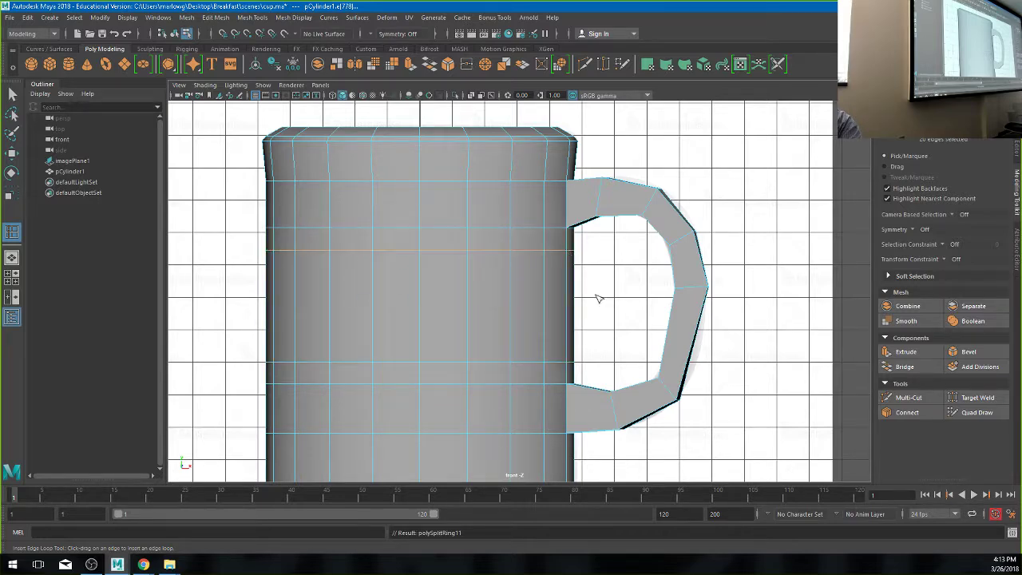
pyautogui.press('3')
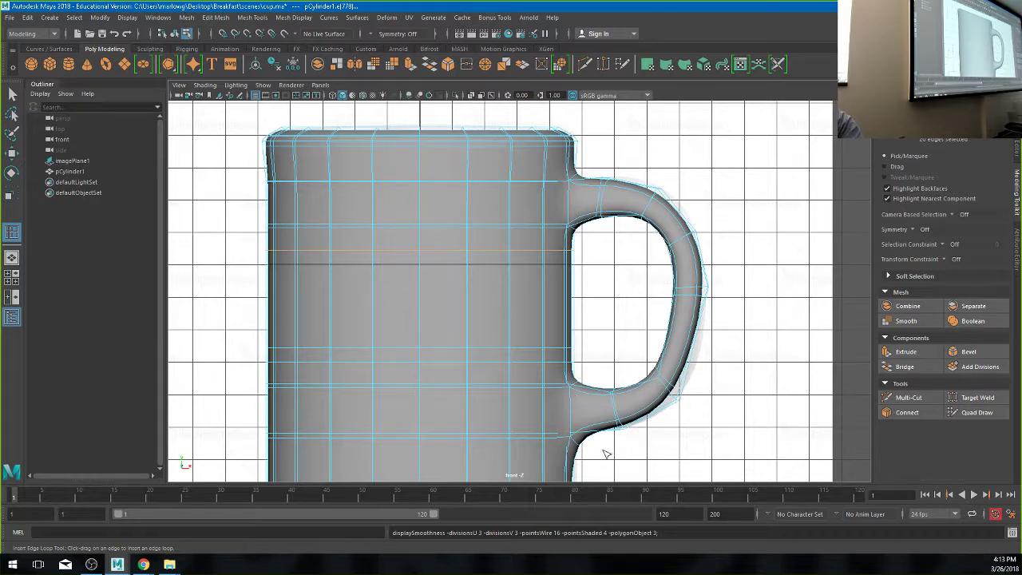
pyautogui.hotkey('ctrl', 'z')
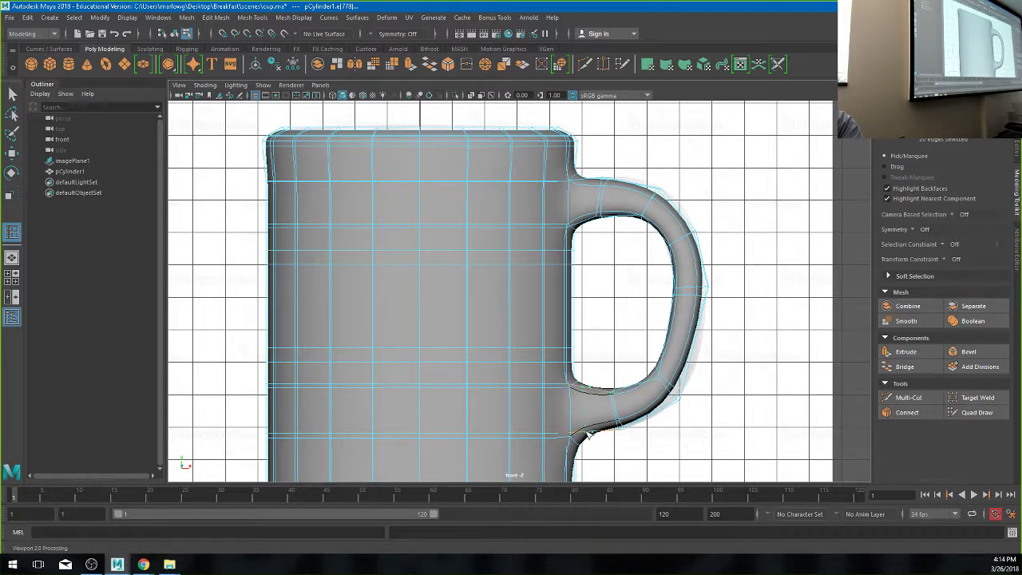
pyautogui.click(589, 434)
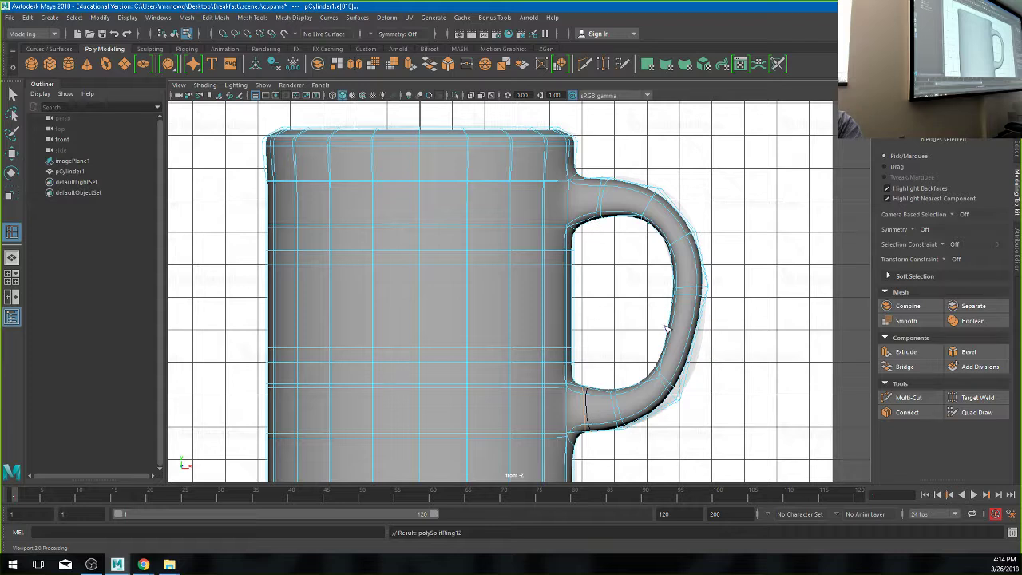
pyautogui.press('F8')
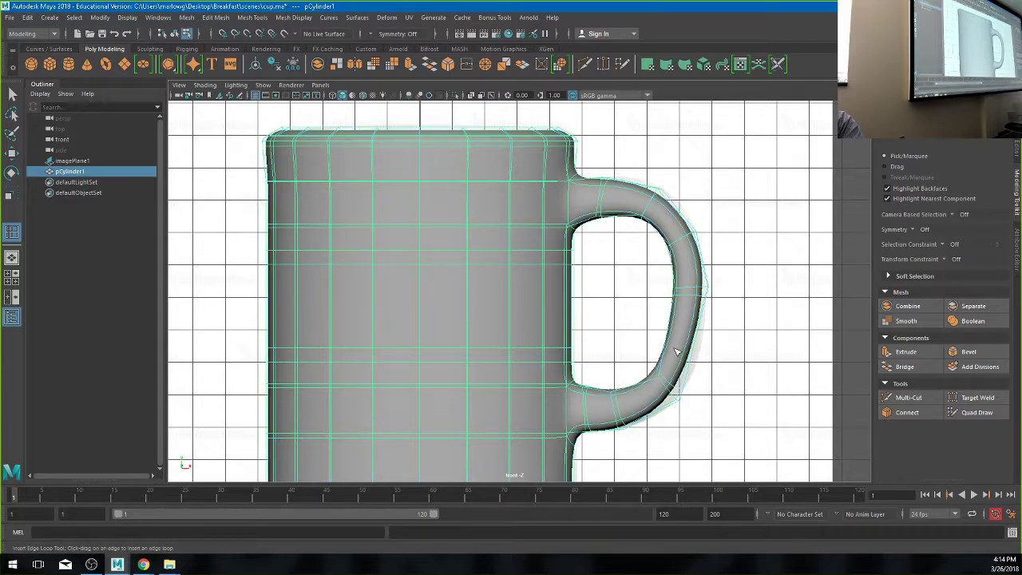
pyautogui.click(665, 349)
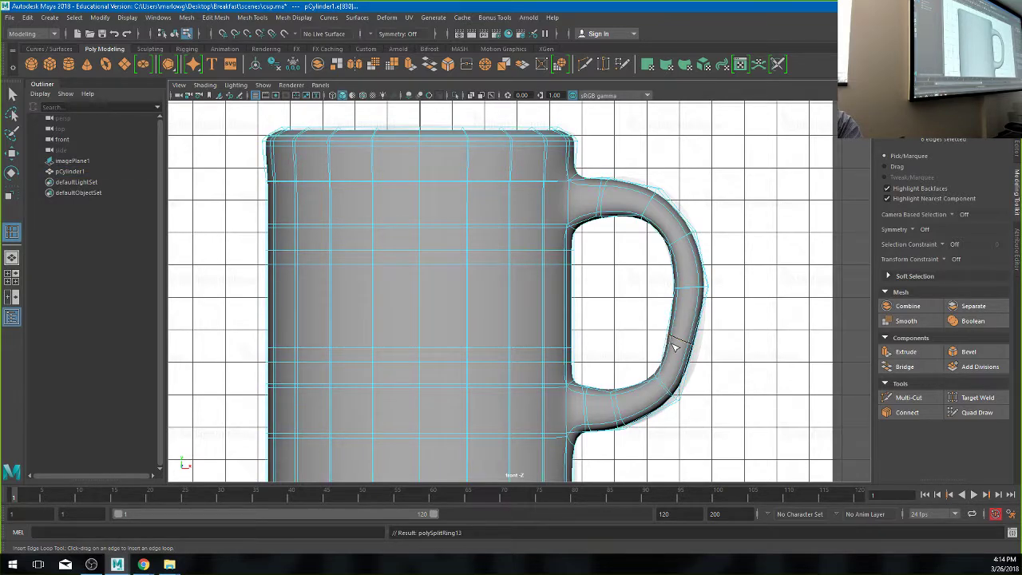
# - Nudge the handle's middle loop outward and raise its top loop and upper joint slightly
pyautogui.press('w')
pyautogui.moveTo(686, 343); pyautogui.dragTo(690, 349)
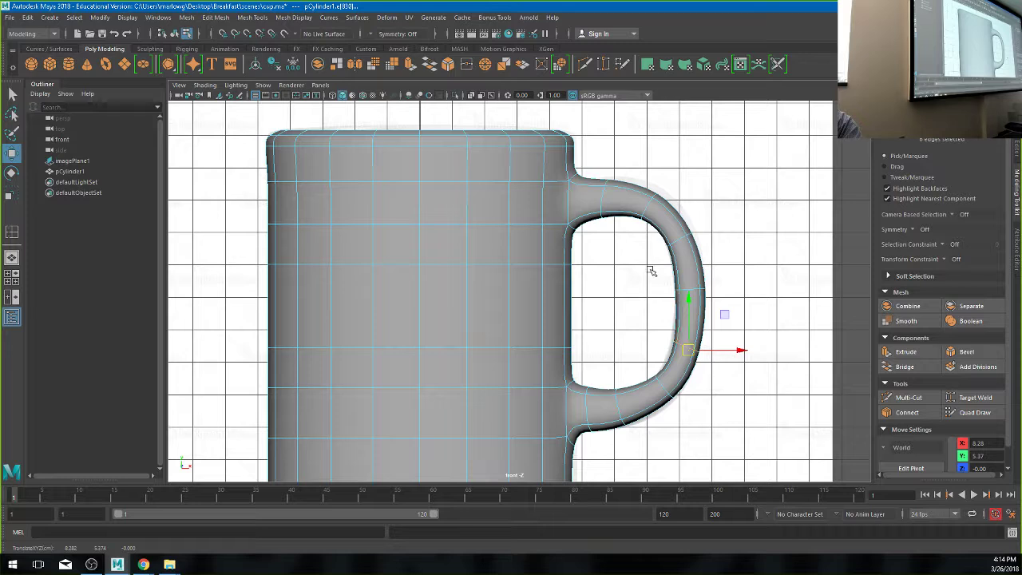
pyautogui.doubleClick(649, 202)
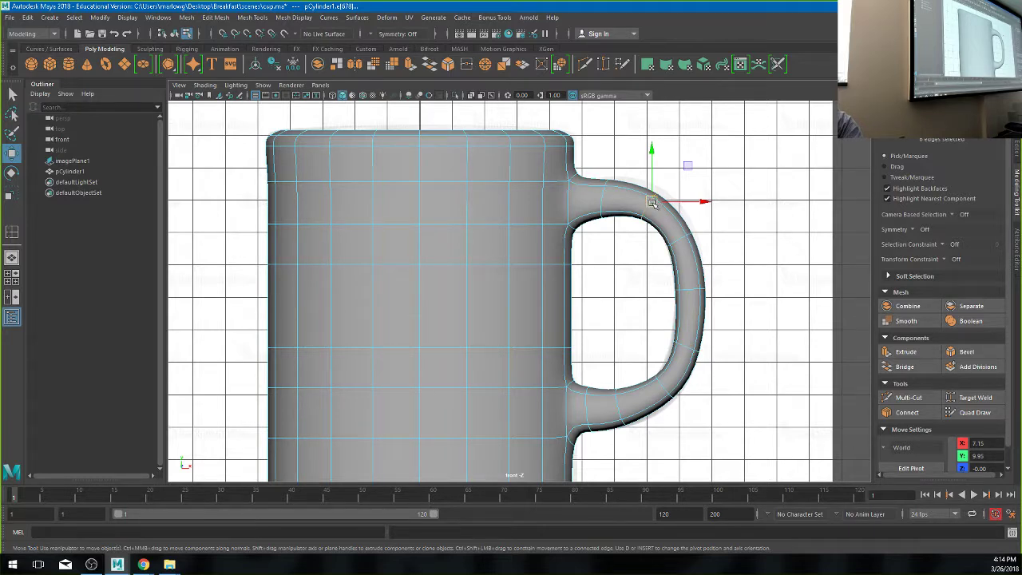
pyautogui.moveTo(653, 202); pyautogui.dragTo(655, 197)
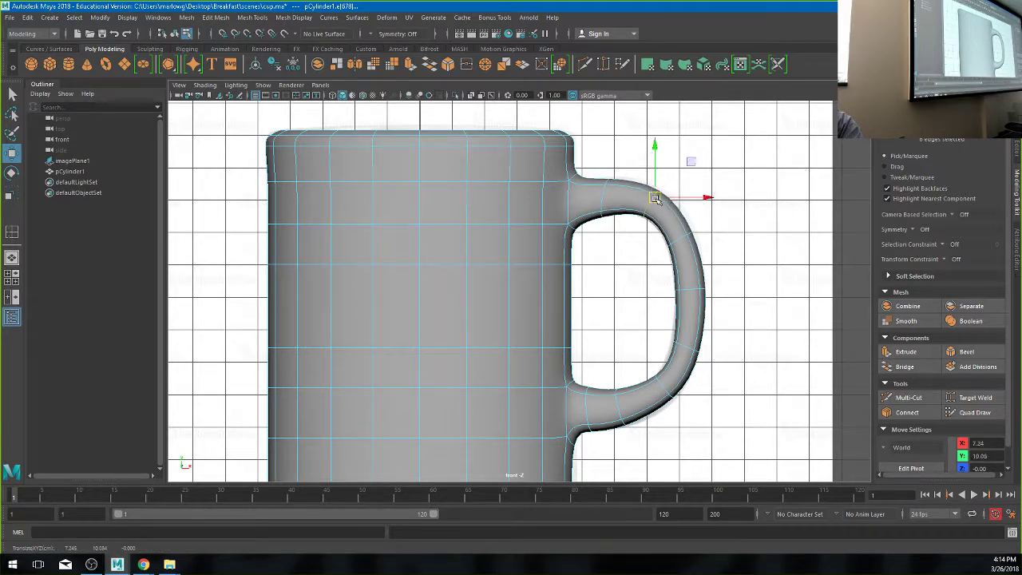
pyautogui.doubleClick(607, 195)
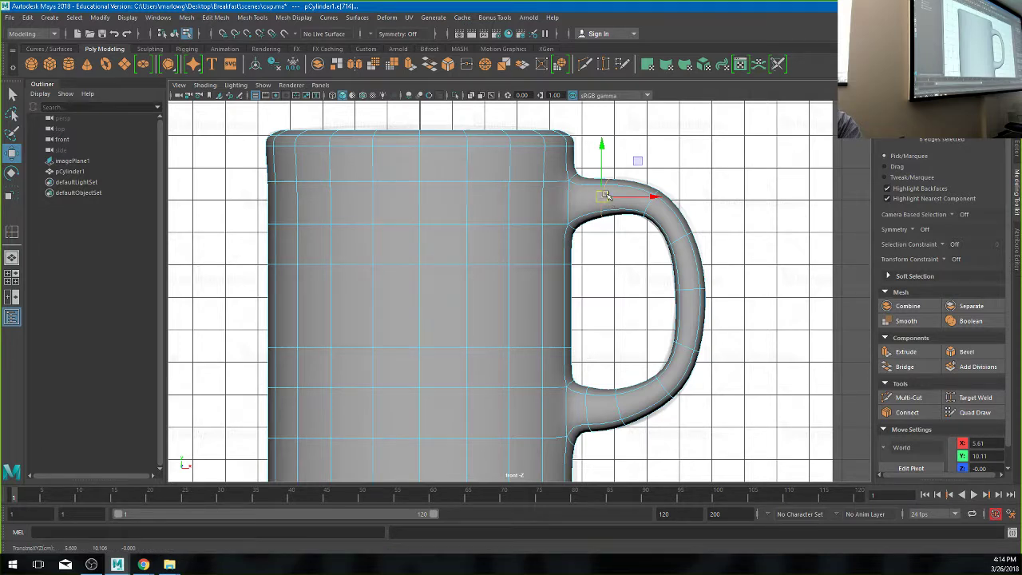
pyautogui.moveTo(606, 199); pyautogui.dragTo(611, 197)
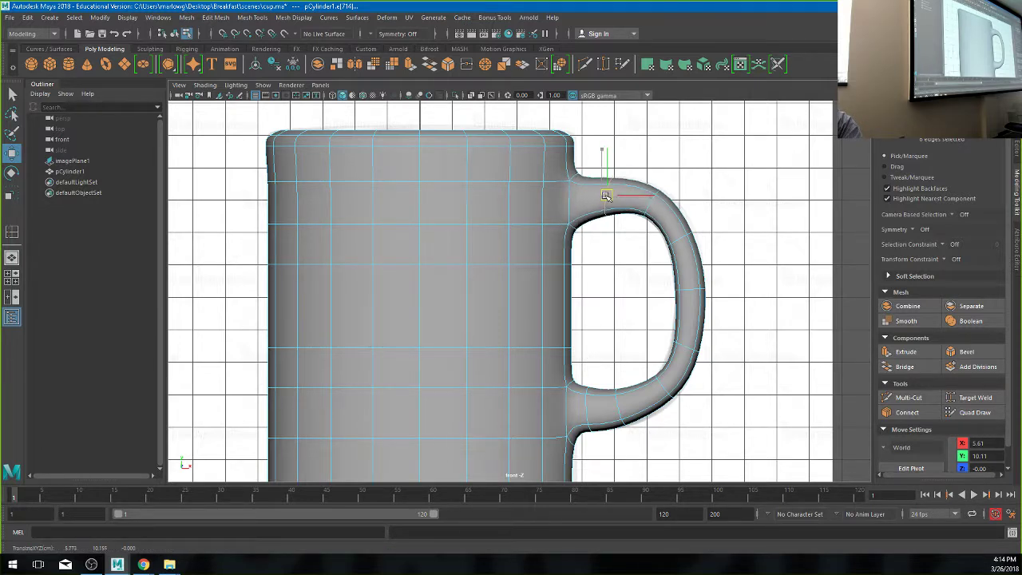
# - In vertex mode, adjust the handle's outer-side vertices and the lower inner-corner joint vertices
pyautogui.doubleClick(677, 295)
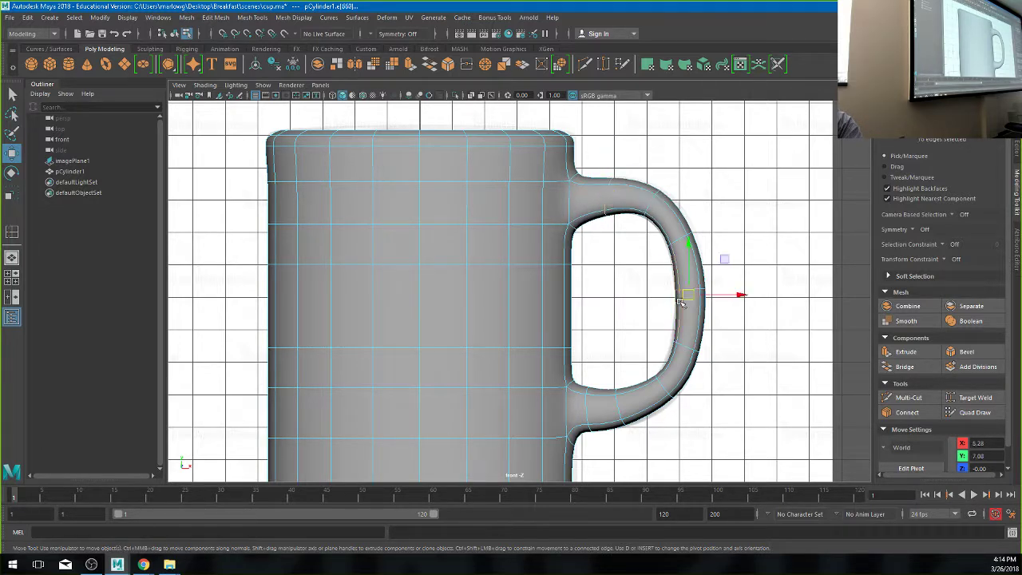
pyautogui.moveTo(676, 295); pyautogui.dragTo(612, 250, button='right')
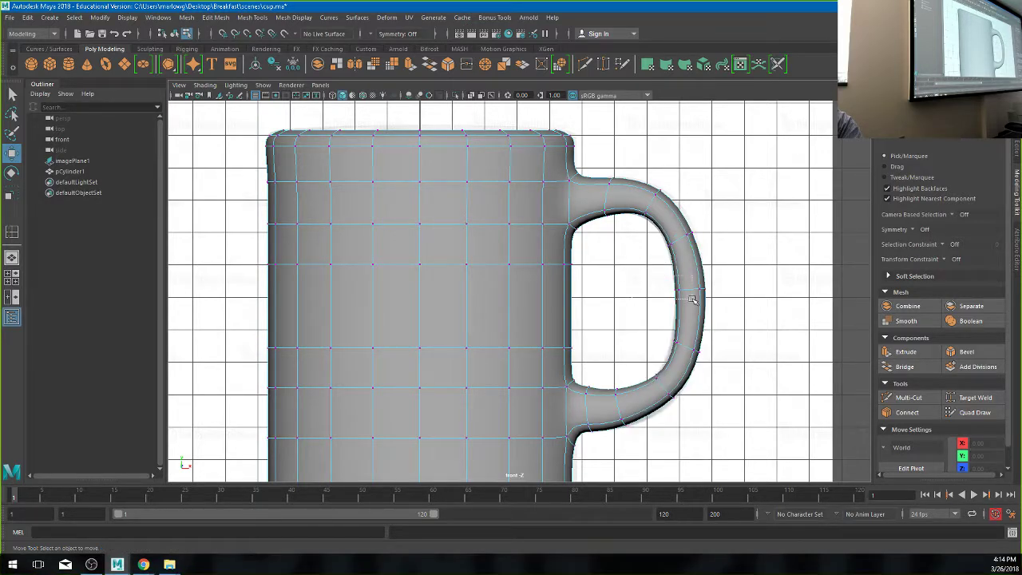
pyautogui.moveTo(692, 304); pyautogui.dragTo(728, 286)
pyautogui.moveTo(678, 413); pyautogui.dragTo(667, 392)
pyautogui.press('space')
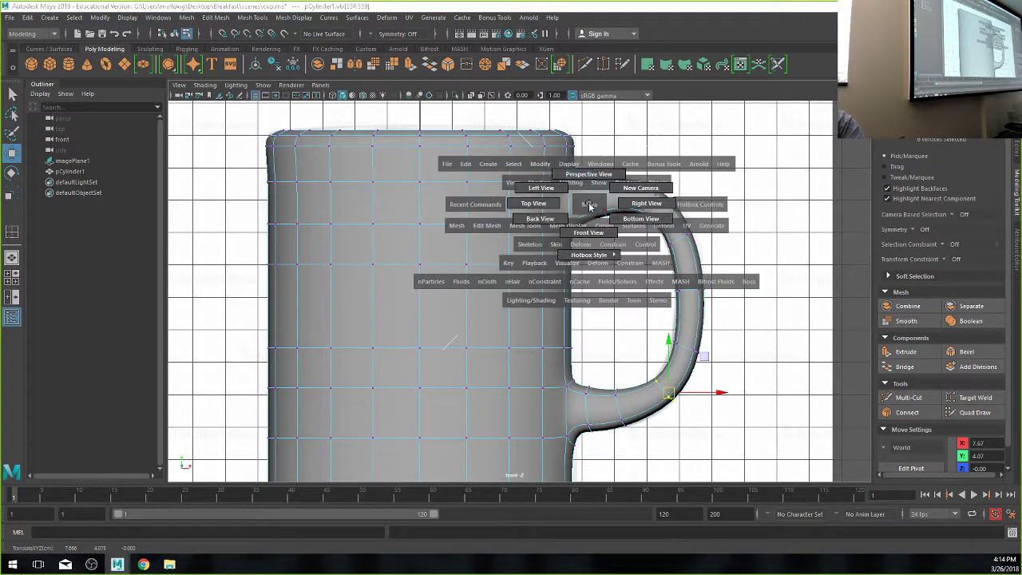
# - From the top view, scale the handle's vertices along Z to narrow it, then adjust its end vertices
pyautogui.moveTo(589, 206); pyautogui.dragTo(589, 174)
pyautogui.keyDown('alt'); pyautogui.moveTo(673, 240); pyautogui.dragTo(496, 323); pyautogui.keyUp('alt')
pyautogui.press('space')
pyautogui.press('space')
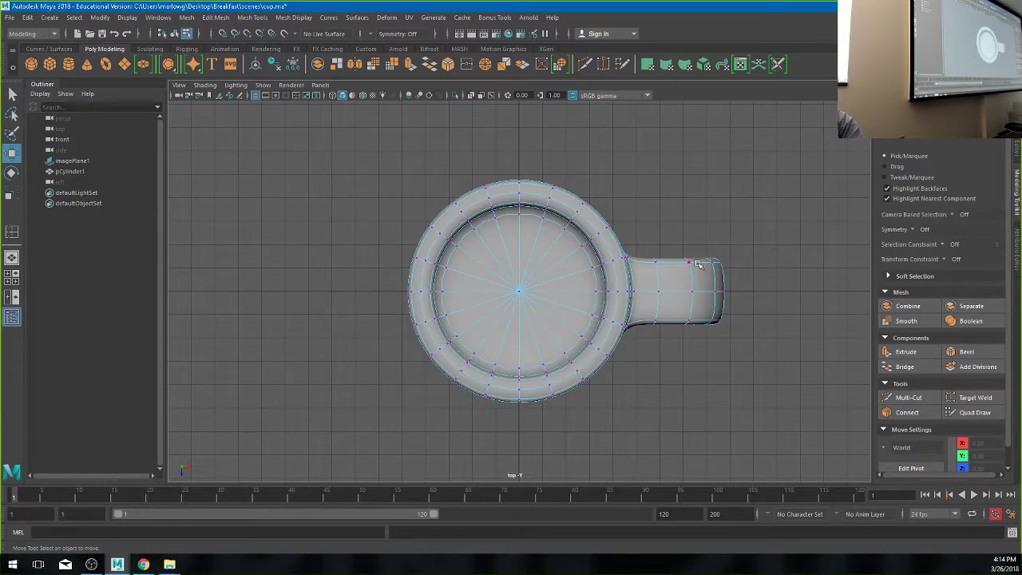
pyautogui.moveTo(697, 265); pyautogui.dragTo(629, 272, button='right')
pyautogui.moveTo(641, 224); pyautogui.dragTo(769, 362)
pyautogui.press('4')
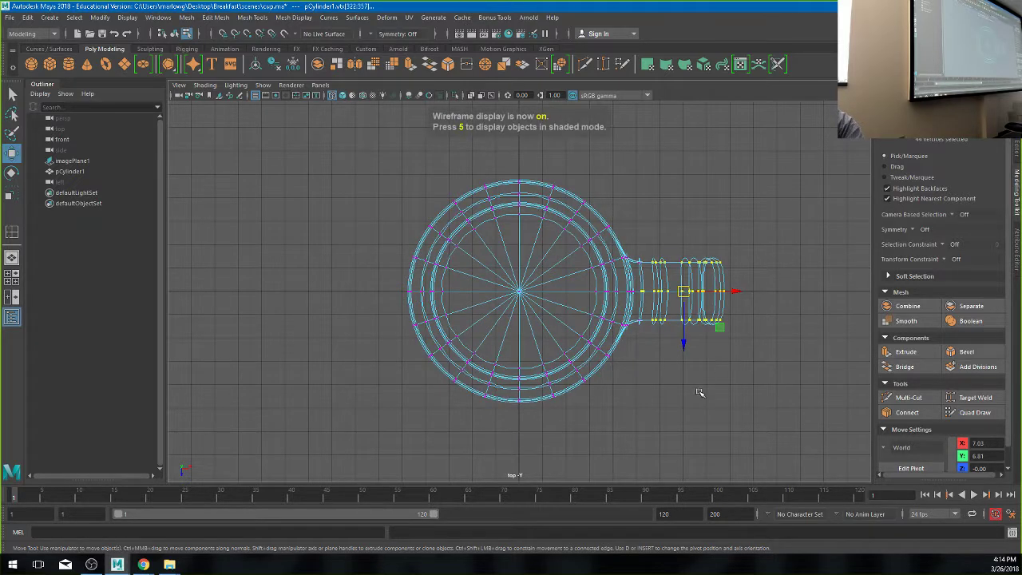
pyautogui.press('r')
pyautogui.moveTo(684, 338); pyautogui.dragTo(685, 327)
pyautogui.moveTo(671, 238); pyautogui.dragTo(757, 363)
pyautogui.moveTo(702, 338); pyautogui.dragTo(683, 327)
pyautogui.moveTo(632, 302)
pyautogui.mouseDown()
pyautogui.moveTo(631, 283)
pyautogui.moveTo(625, 300)
pyautogui.mouseUp()
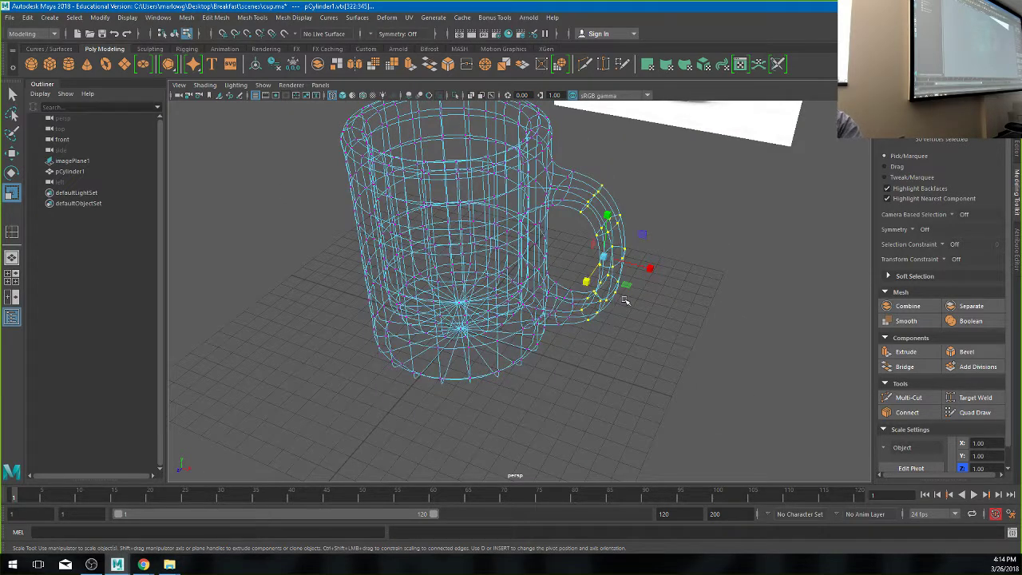
# - Return to shaded display in Object Mode, deselect, and tumble and dolly down to inspect the smoothed mug
pyautogui.press('6')
pyautogui.click(711, 221)
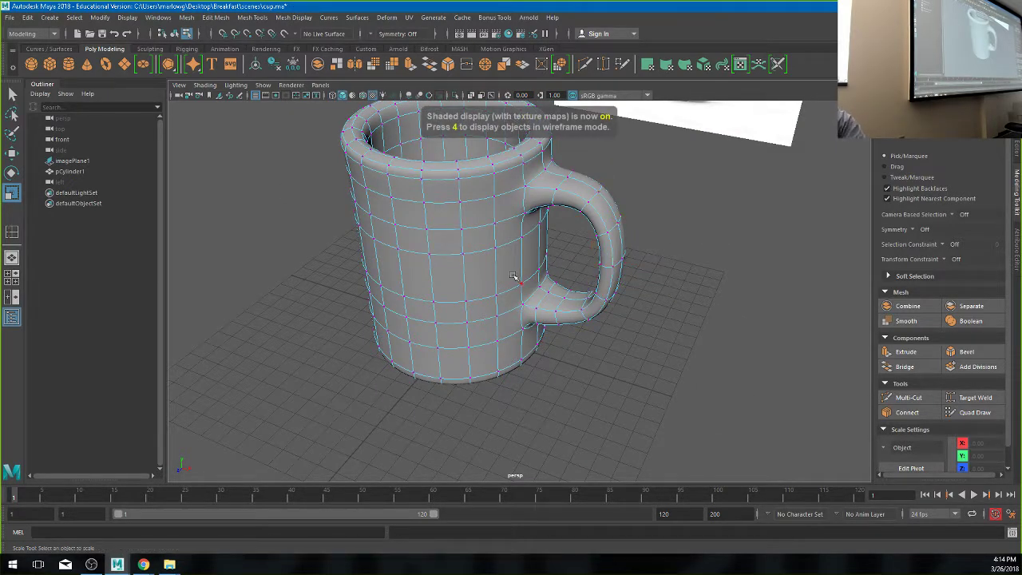
pyautogui.keyDown('alt'); pyautogui.moveTo(513, 276); pyautogui.dragTo(497, 256); pyautogui.keyUp('alt')
pyautogui.moveTo(497, 255); pyautogui.dragTo(769, 268, button='right')
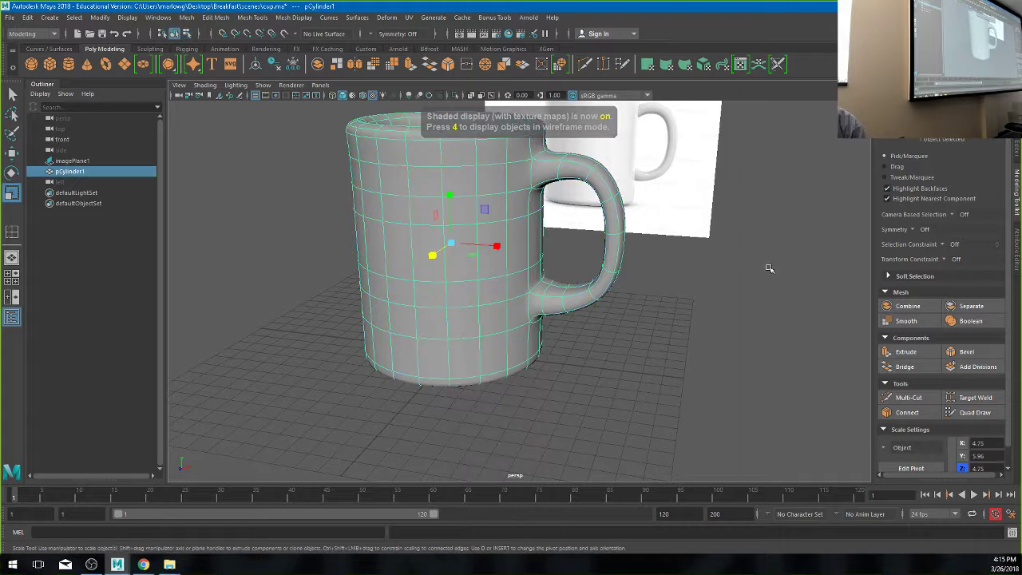
pyautogui.click(769, 268)
pyautogui.scroll(-4, 479, 304)
pyautogui.moveTo(495, 305)
pyautogui.keyDown('alt'); pyautogui.mouseDown()
pyautogui.moveTo(463, 299)
pyautogui.moveTo(479, 299)
pyautogui.mouseUp(); pyautogui.keyUp('alt')
pyautogui.moveTo(479, 299)
pyautogui.keyDown('alt'); pyautogui.mouseDown(button='right')
pyautogui.moveTo(492, 333)
pyautogui.moveTo(480, 307)
pyautogui.mouseUp(button='right'); pyautogui.keyUp('alt')
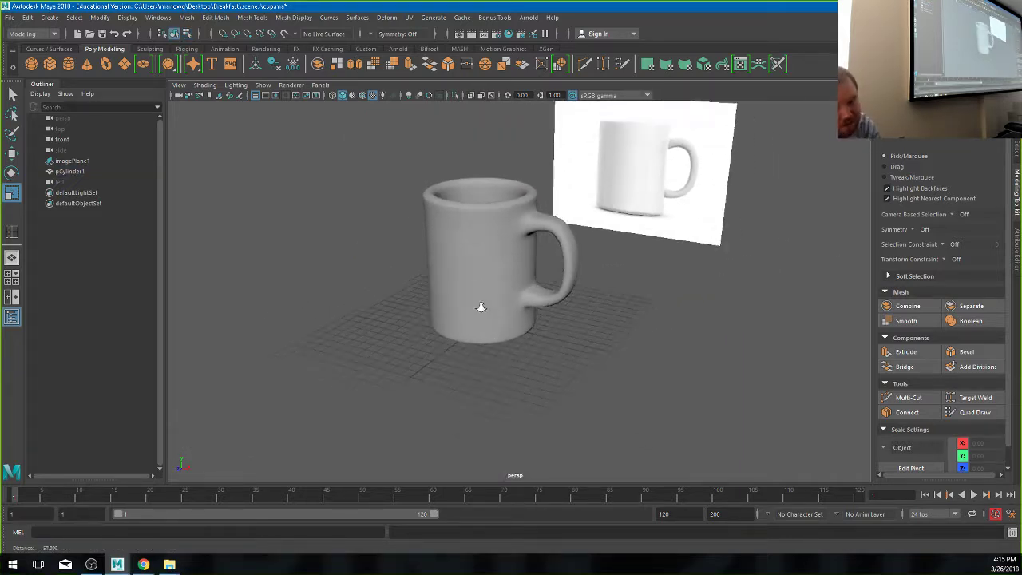
pyautogui.keyDown('alt'); pyautogui.moveTo(481, 307); pyautogui.dragTo(484, 365); pyautogui.keyUp('alt')
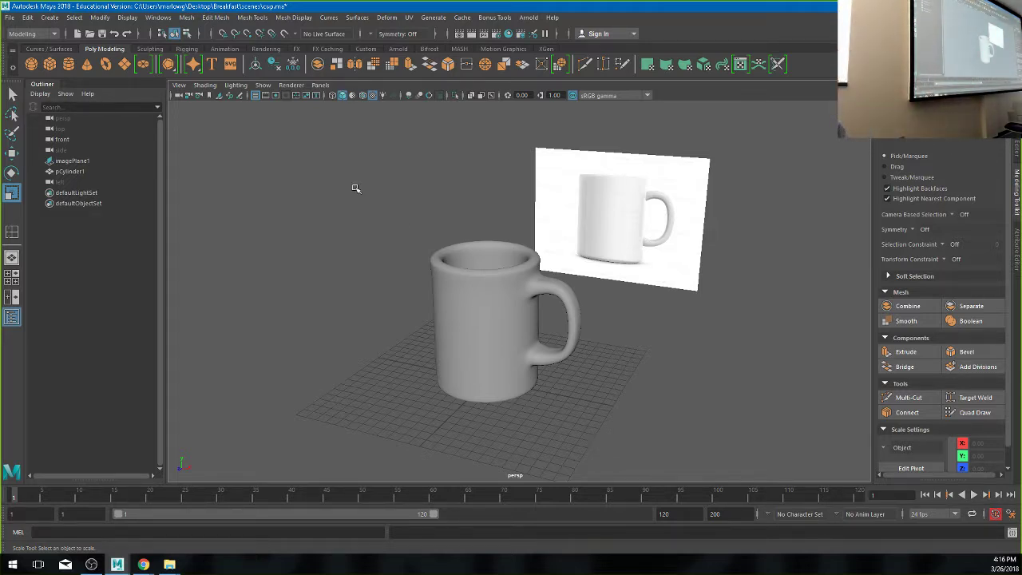
pyautogui.moveTo(354, 159); pyautogui.dragTo(651, 351)
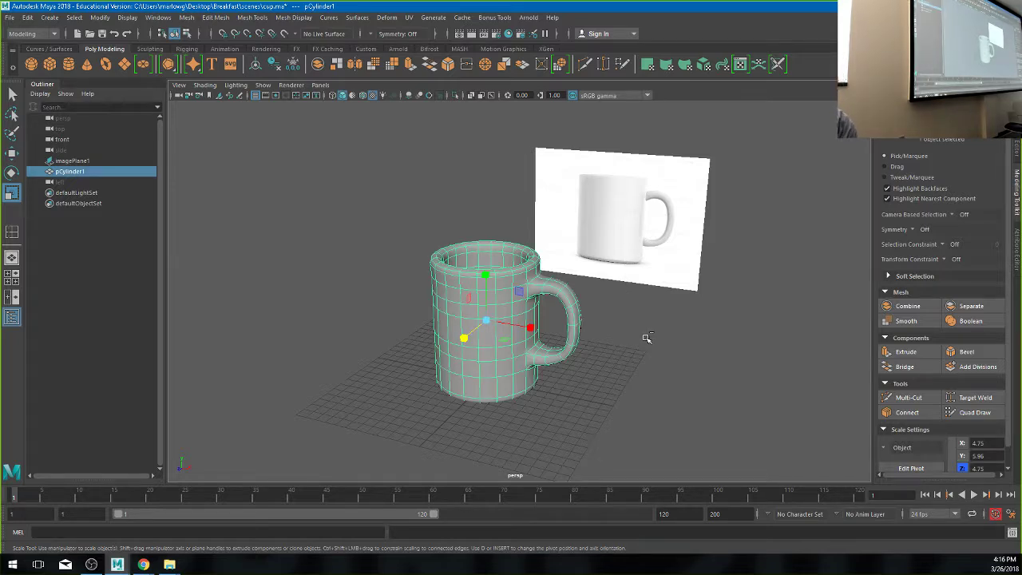
# - Hide the mug and create a large polygon plane, switching it to vertex mode
pyautogui.hotkey('ctrl', 'h')
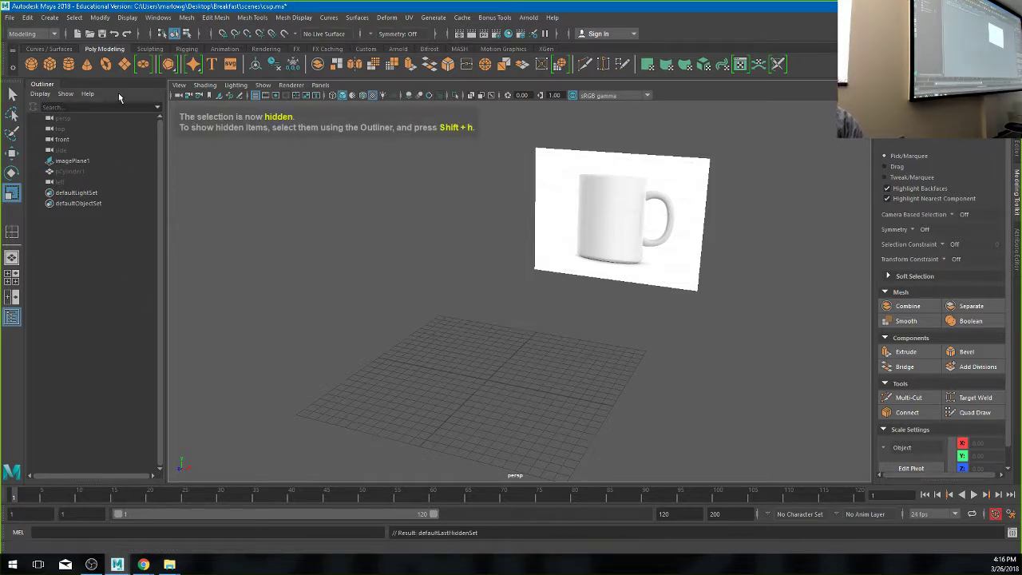
pyautogui.click(123, 67)
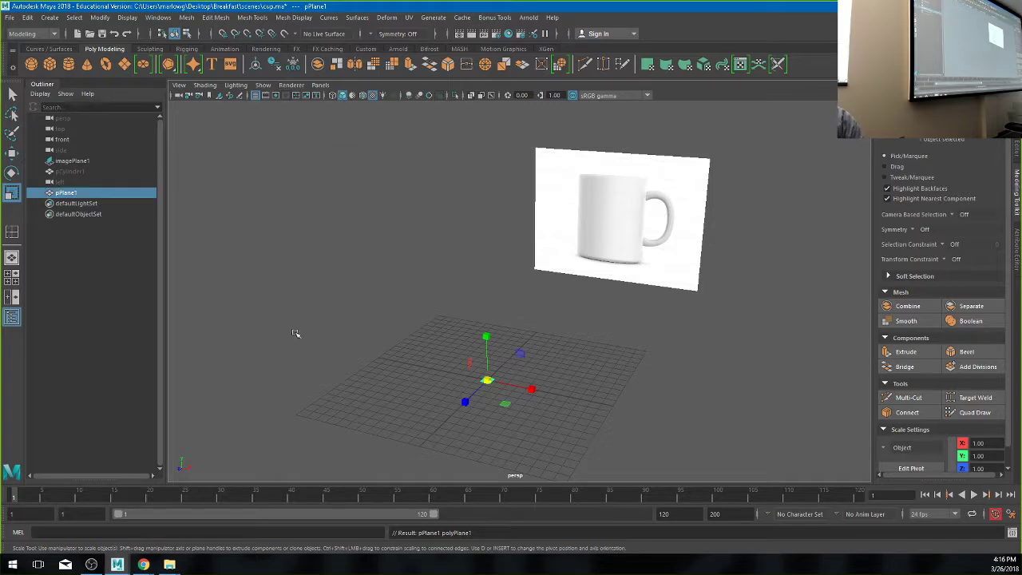
pyautogui.moveTo(486, 378); pyautogui.dragTo(468, 259)
pyautogui.scroll(-3, 541, 299)
pyautogui.scroll(4, 520, 331)
pyautogui.moveTo(468, 260); pyautogui.dragTo(415, 271, button='right')
pyautogui.keyDown('alt'); pyautogui.moveTo(415, 271); pyautogui.dragTo(415, 285); pyautogui.keyUp('alt')
# - Test pulling a single plane vertex straight up into a spike, then undo it
pyautogui.click(420, 276)
pyautogui.press('w')
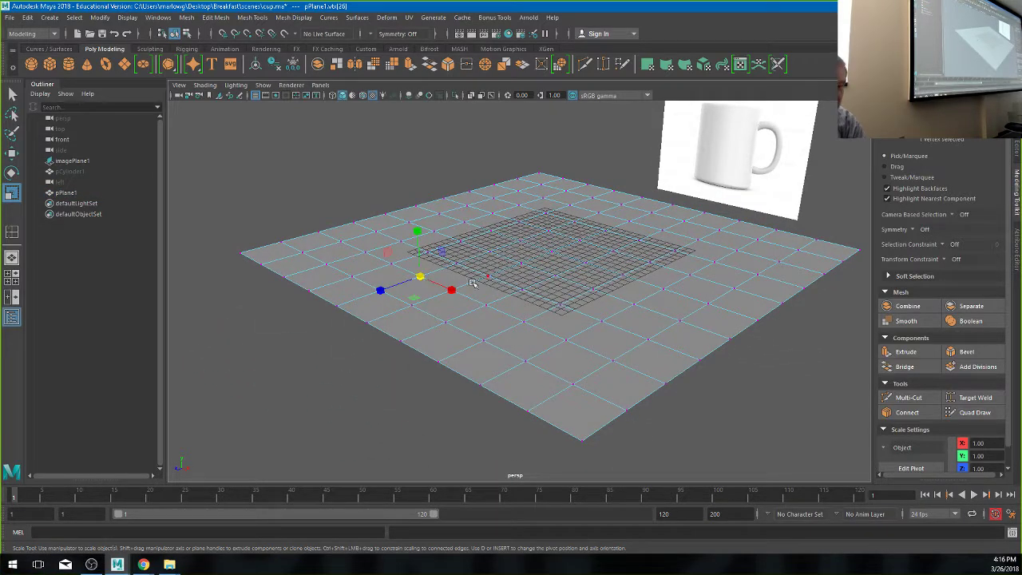
pyautogui.moveTo(417, 239); pyautogui.dragTo(417, 96)
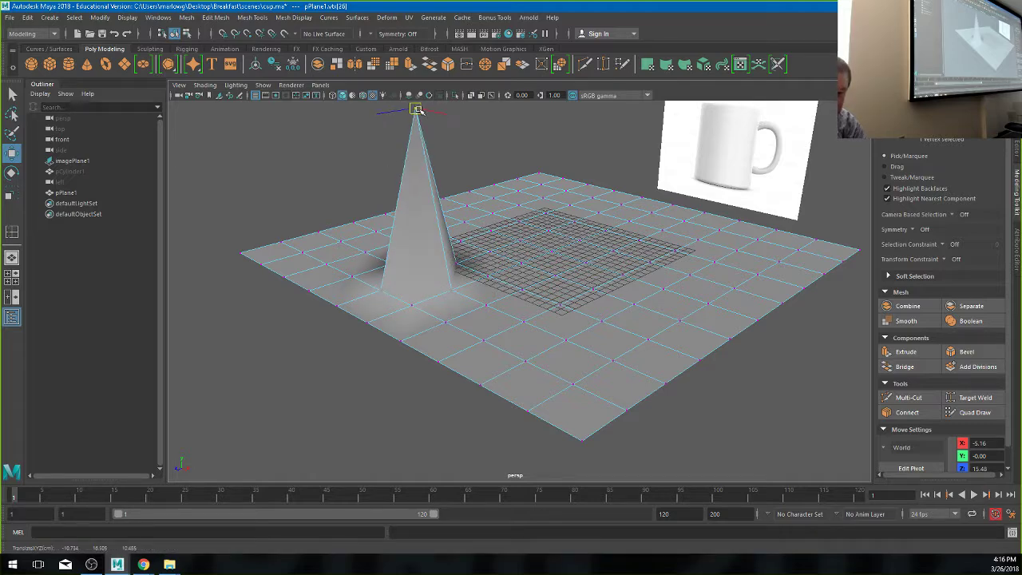
pyautogui.keyDown('alt'); pyautogui.moveTo(434, 198); pyautogui.dragTo(415, 248); pyautogui.keyUp('alt')
pyautogui.scroll(-5, 362, 244)
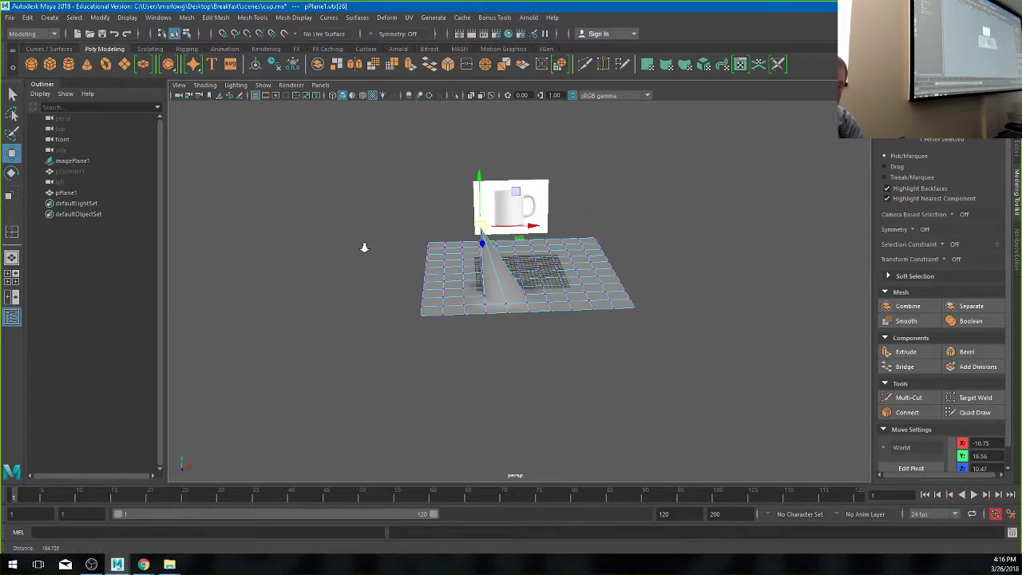
pyautogui.hotkey('ctrl', 'z')
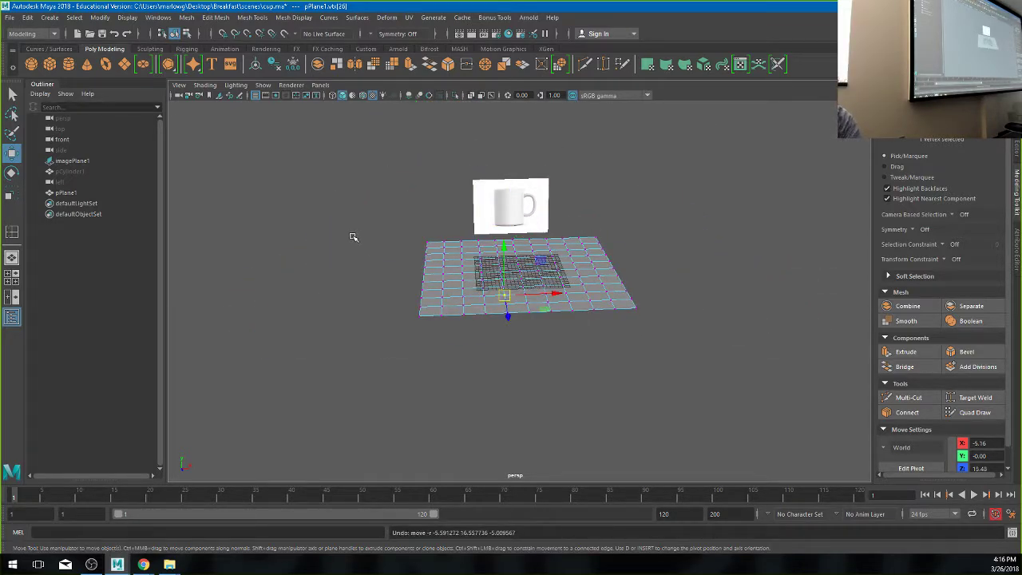
# - Turn on Soft Select, widen its falloff, raise a smooth hill, then undo it
pyautogui.press('b')
pyautogui.keyDown('alt'); pyautogui.moveTo(521, 338); pyautogui.dragTo(415, 348); pyautogui.keyUp('alt')
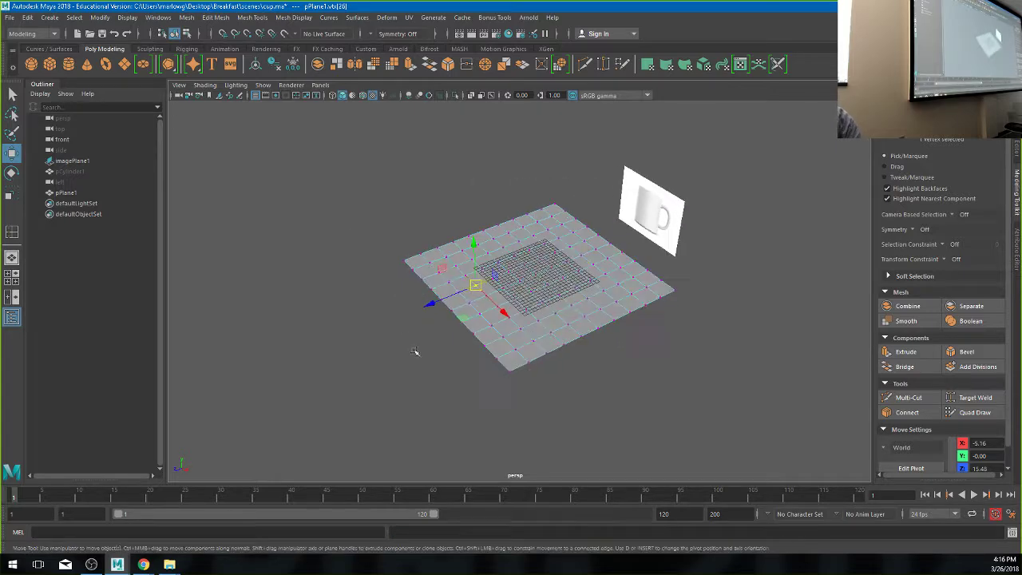
pyautogui.keyDown('alt'); pyautogui.moveTo(416, 349); pyautogui.dragTo(452, 294, button='right'); pyautogui.keyUp('alt')
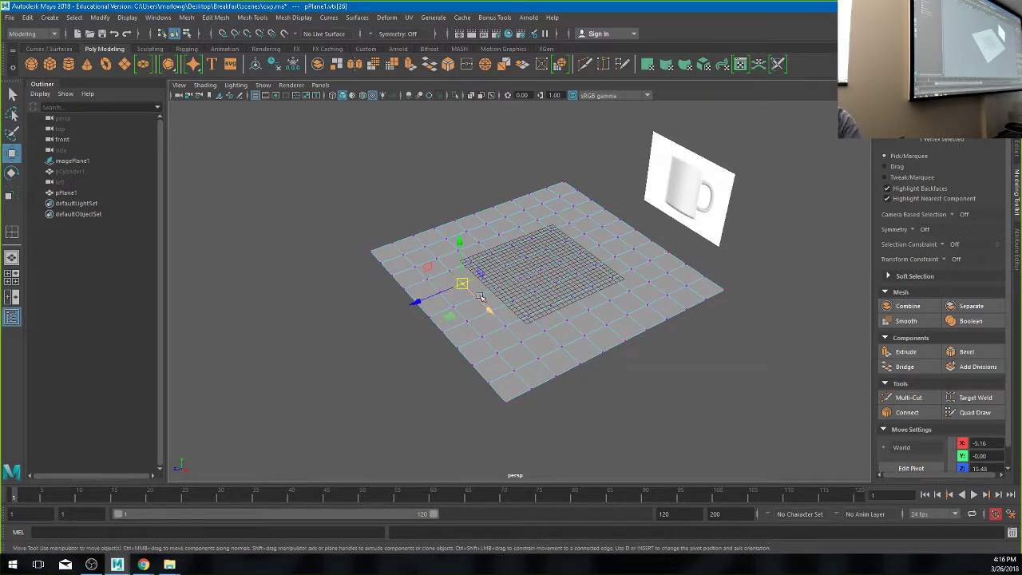
pyautogui.moveTo(460, 285); pyautogui.dragTo(445, 320)
pyautogui.moveTo(471, 239); pyautogui.dragTo(454, 260)
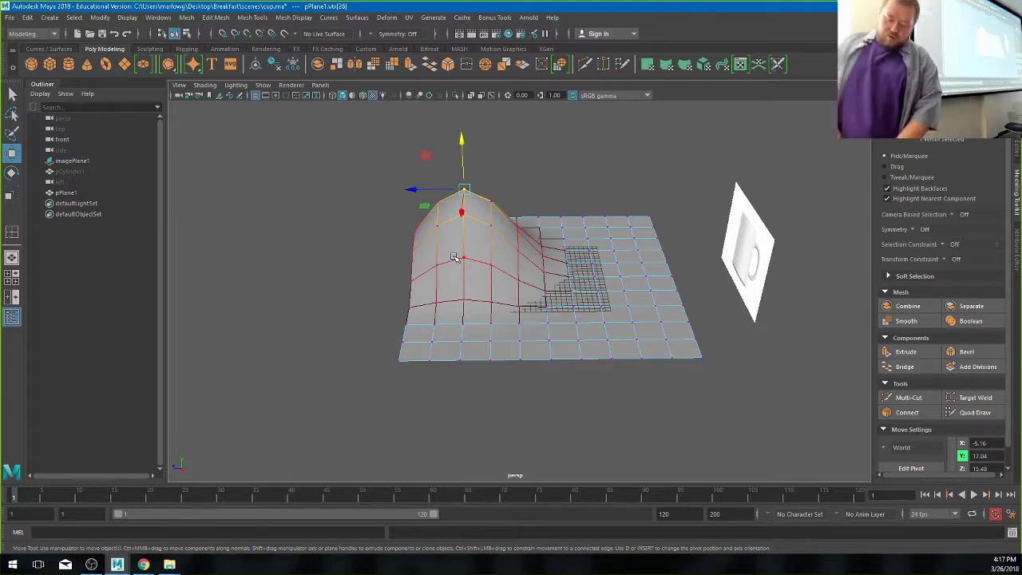
pyautogui.hotkey('ctrl', 'z')
pyautogui.hotkey('ctrl', 'z')
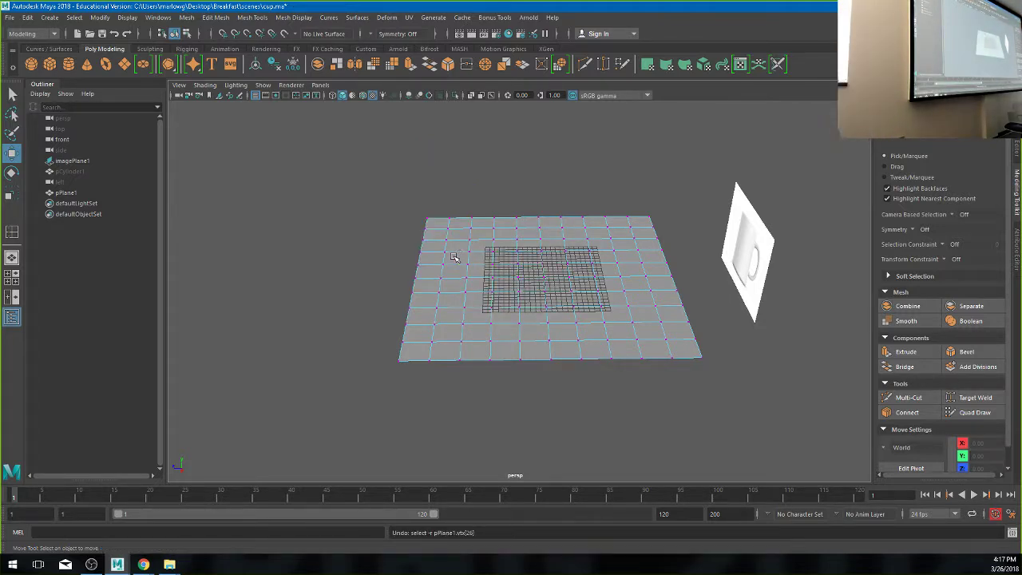
# - Switch the plane back to Object Mode, move the view closer, and show the Sculpting shelf
pyautogui.rightClick(524, 257)
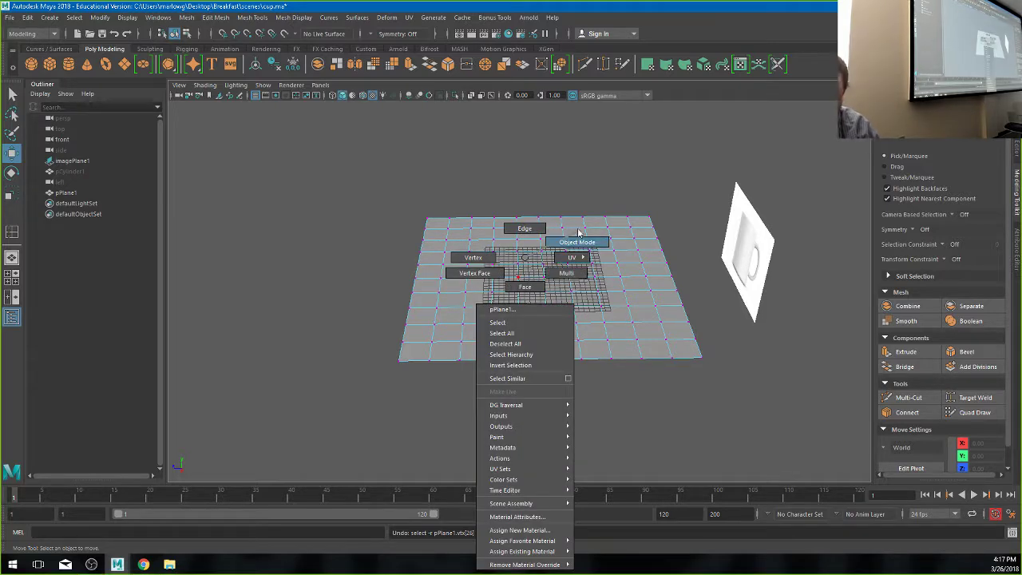
pyautogui.click(577, 242)
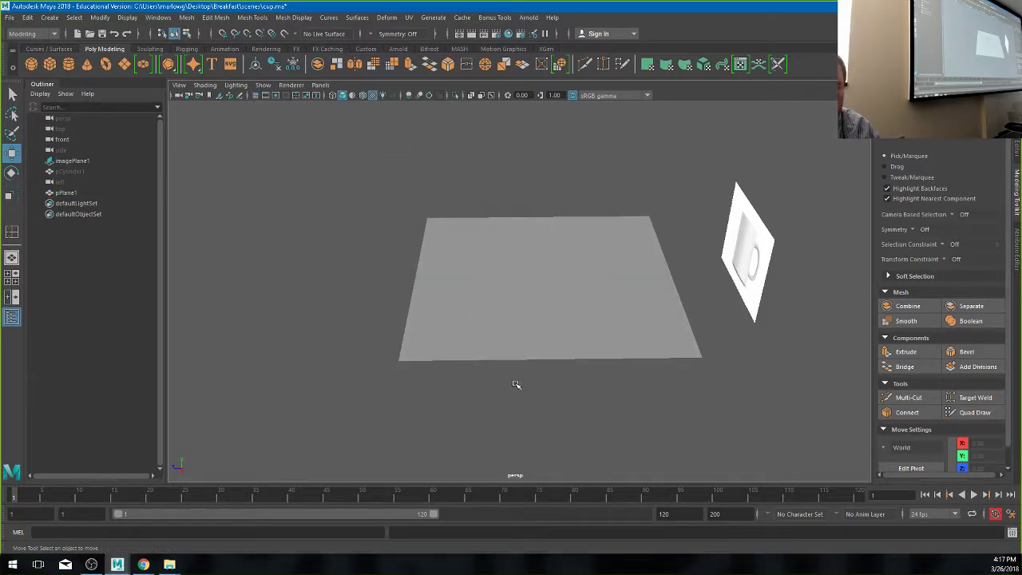
pyautogui.keyDown('alt'); pyautogui.moveTo(515, 385); pyautogui.dragTo(531, 358); pyautogui.keyUp('alt')
pyautogui.keyDown('alt'); pyautogui.moveTo(531, 358); pyautogui.dragTo(598, 244, button='right'); pyautogui.keyUp('alt')
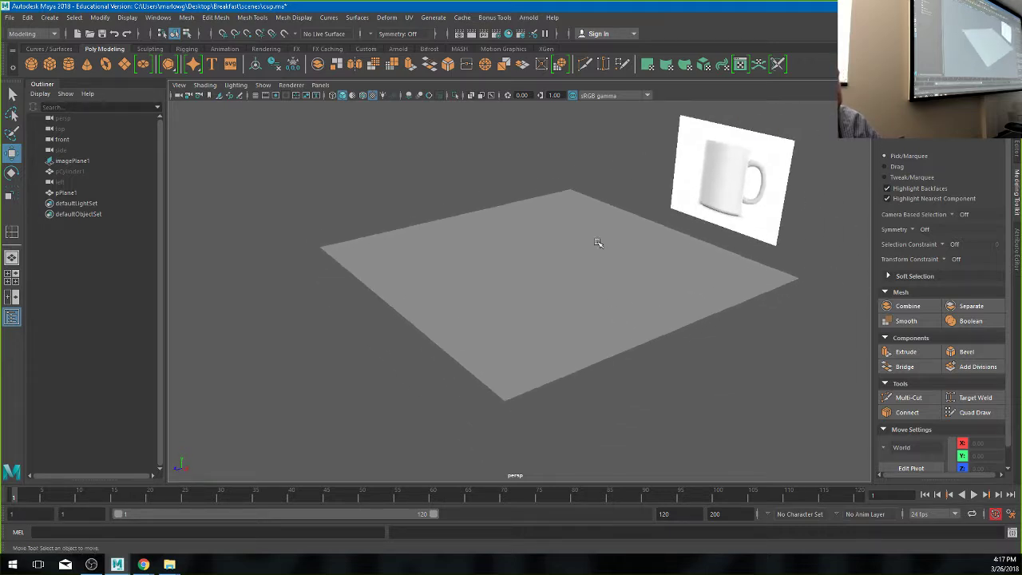
pyautogui.click(150, 49)
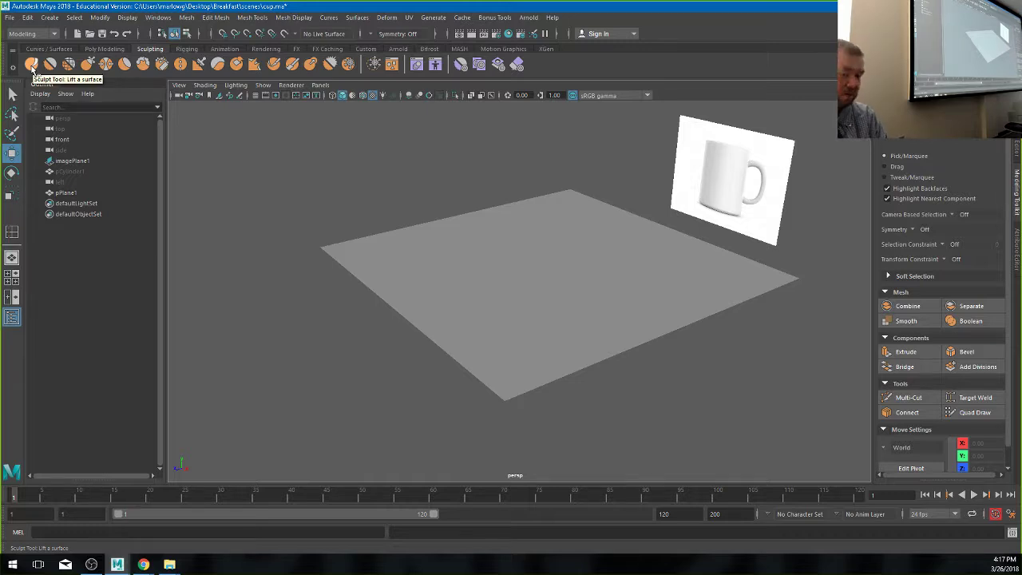
# - Activate the Sculpt Tool and try bump and peak strokes on the plane, undoing each
pyautogui.click(32, 64)
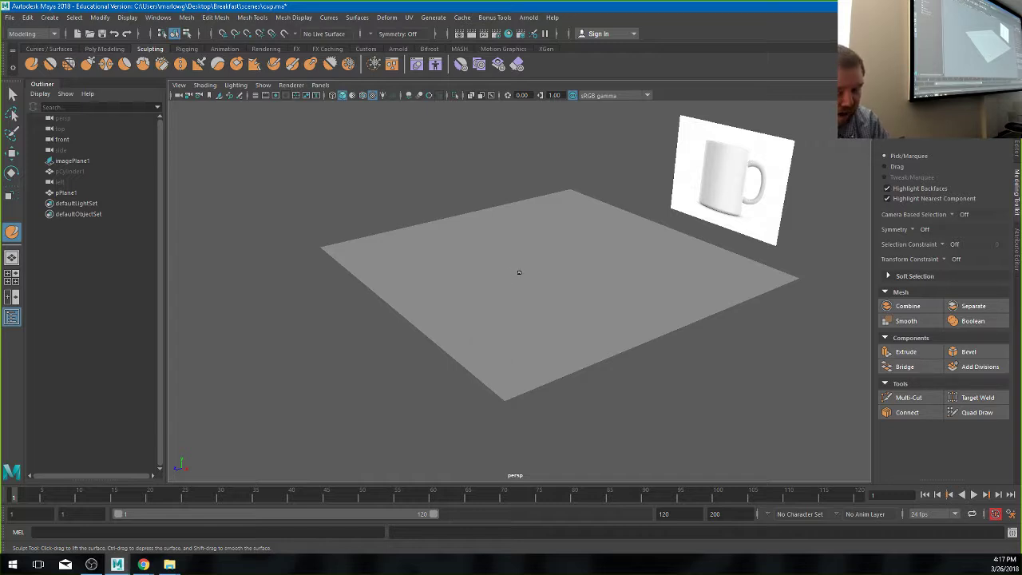
pyautogui.moveTo(519, 275)
pyautogui.mouseDown()
pyautogui.moveTo(443, 242)
pyautogui.moveTo(455, 234)
pyautogui.moveTo(434, 225)
pyautogui.moveTo(493, 256)
pyautogui.moveTo(548, 303)
pyautogui.mouseUp()
pyautogui.hotkey('ctrl', 'z')
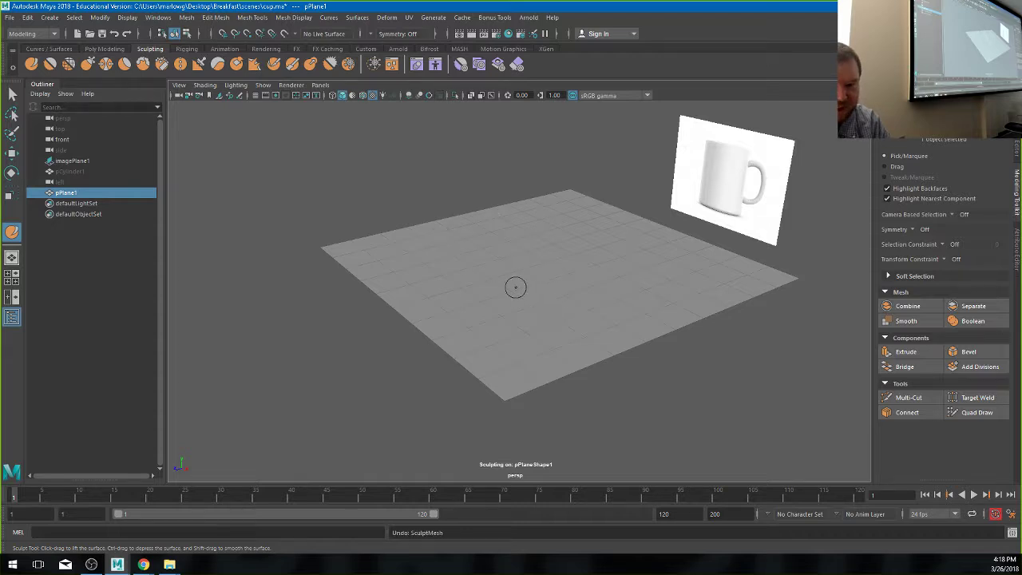
pyautogui.moveTo(537, 291)
pyautogui.mouseDown()
pyautogui.moveTo(482, 260)
pyautogui.moveTo(570, 275)
pyautogui.moveTo(467, 273)
pyautogui.moveTo(654, 275)
pyautogui.moveTo(569, 296)
pyautogui.moveTo(529, 234)
pyautogui.moveTo(639, 294)
pyautogui.moveTo(487, 265)
pyautogui.moveTo(608, 277)
pyautogui.moveTo(457, 284)
pyautogui.moveTo(573, 251)
pyautogui.moveTo(551, 264)
pyautogui.mouseUp()
pyautogui.moveTo(551, 263)
pyautogui.keyDown('alt'); pyautogui.mouseDown()
pyautogui.moveTo(484, 308)
pyautogui.moveTo(550, 282)
pyautogui.moveTo(636, 276)
pyautogui.moveTo(478, 305)
pyautogui.moveTo(536, 210)
pyautogui.mouseUp(); pyautogui.keyUp('alt')
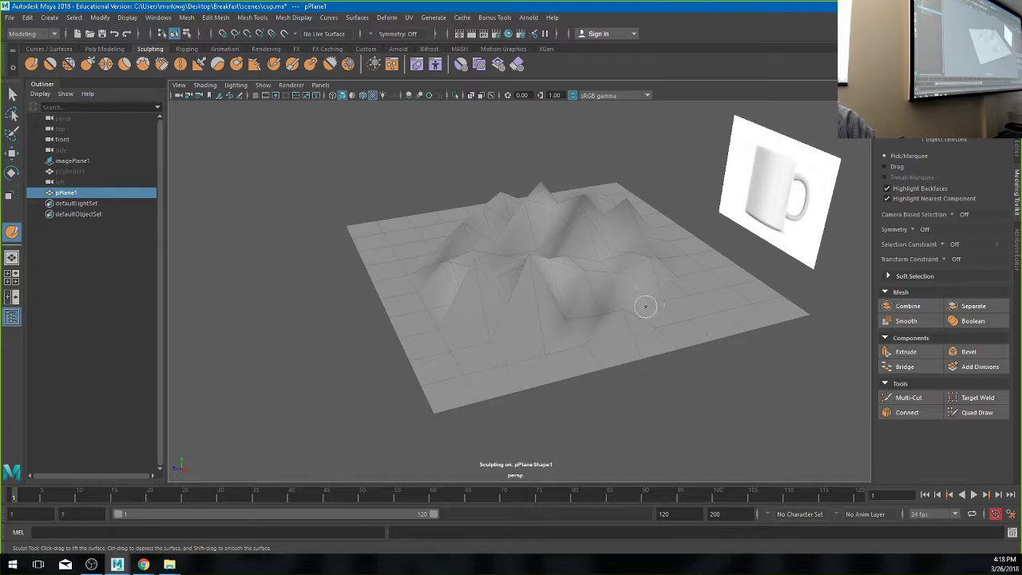
pyautogui.hotkey('ctrl', 'z')
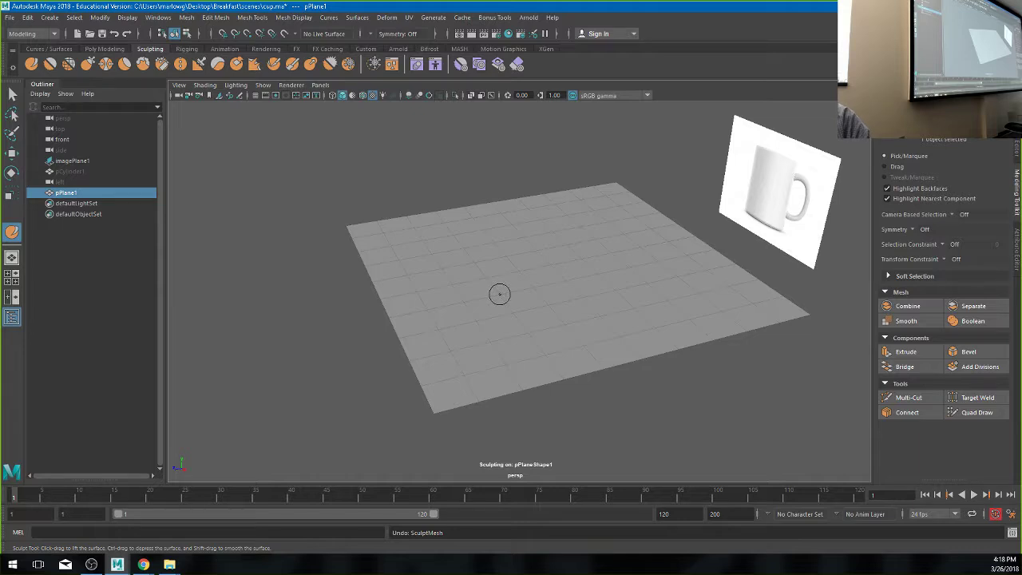
# - Enlarge the sculpt brush, lift the plane with one stroke, undo it, and deselect the plane
pyautogui.moveTo(499, 293)
pyautogui.mouseDown()
pyautogui.moveTo(606, 294)
pyautogui.moveTo(559, 293)
pyautogui.mouseUp()
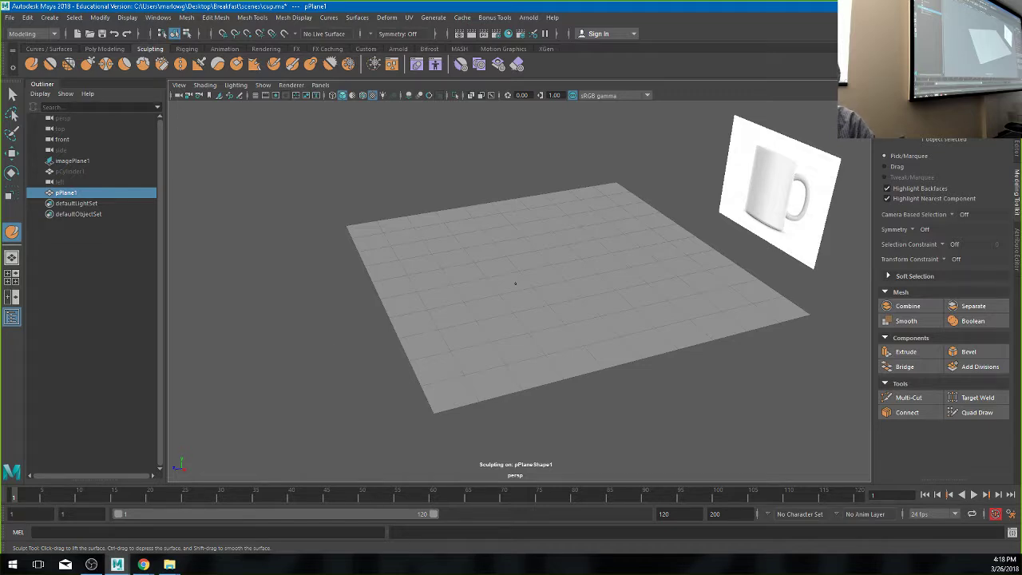
pyautogui.click(527, 275)
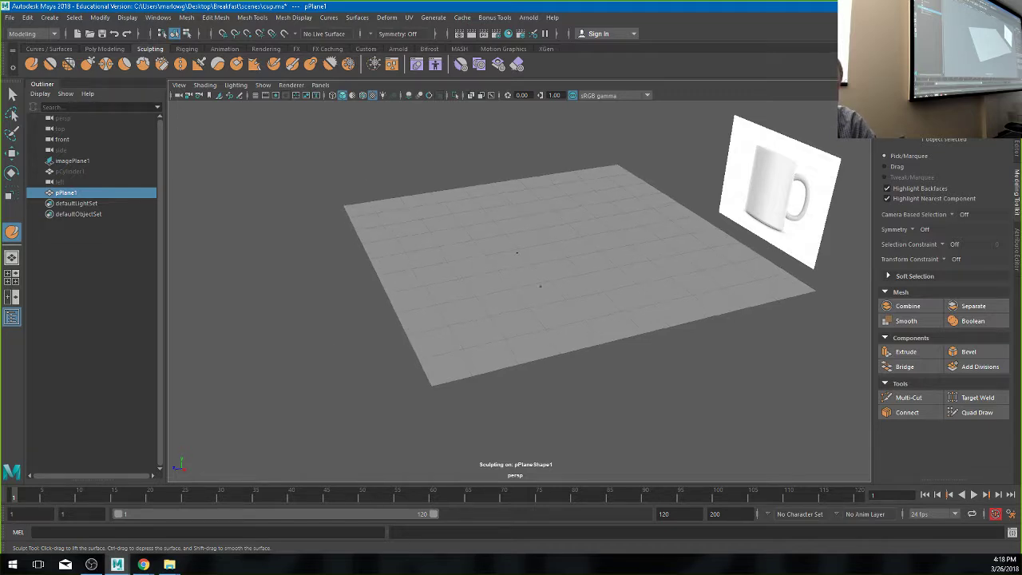
pyautogui.scroll(-10, 516, 286)
pyautogui.scroll(-8, 518, 290)
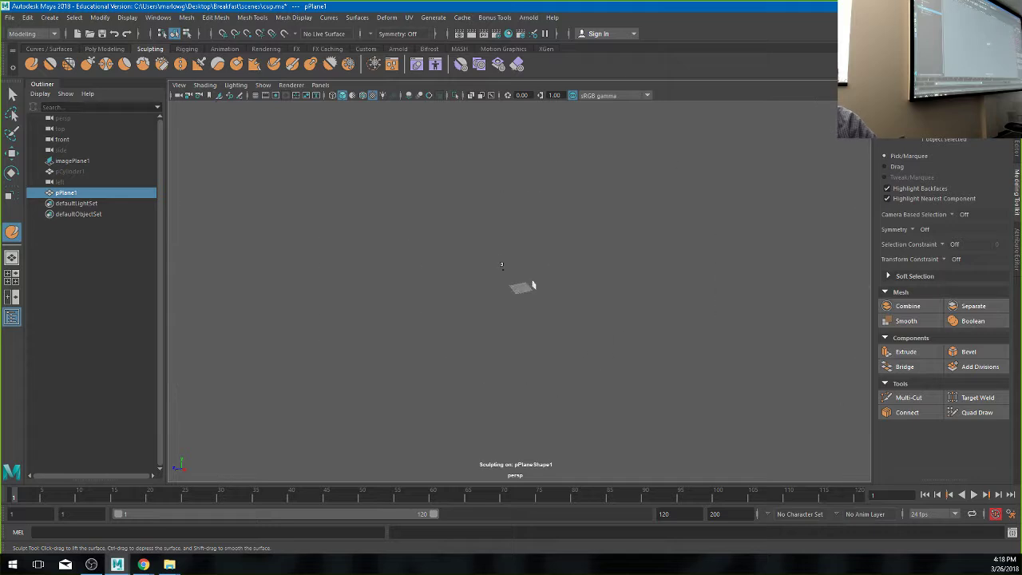
pyautogui.hotkey('ctrl', 'z')
pyautogui.click(614, 355)
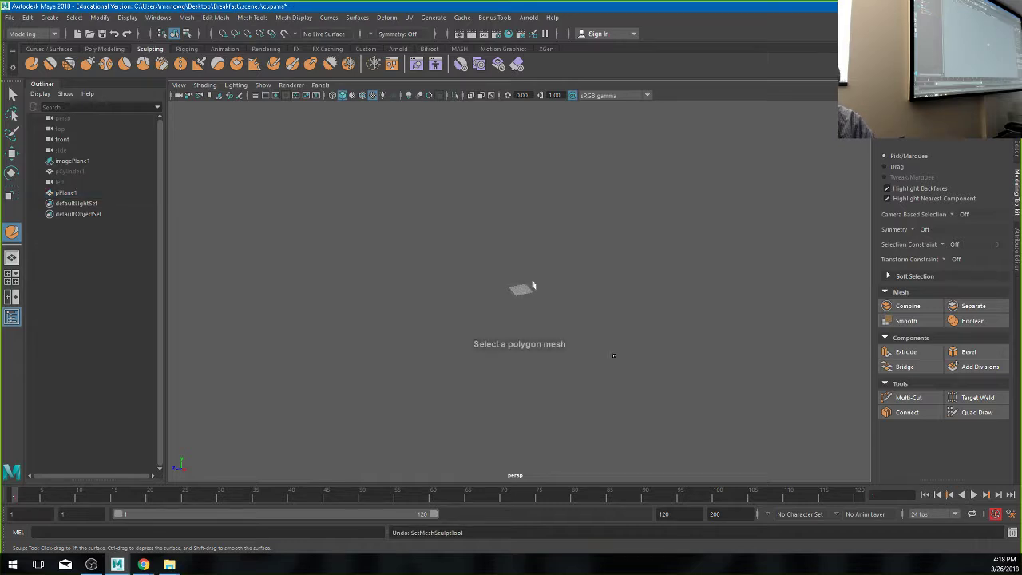
pyautogui.scroll(8, 566, 277)
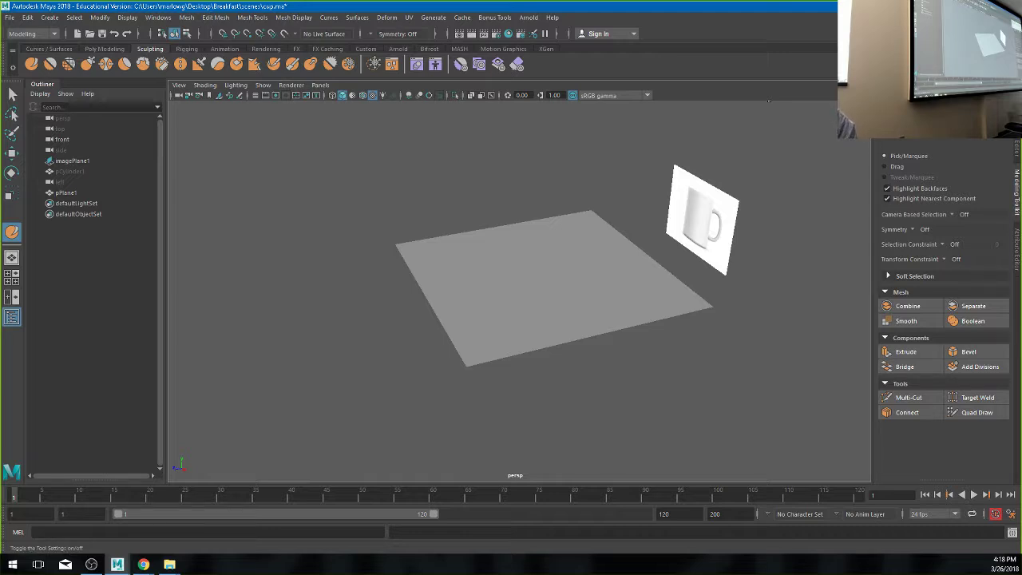
# - In Tool Settings, set brush size 2.710 and strength 33.921, test a peak stroke, then undo it
pyautogui.click(989, 34)
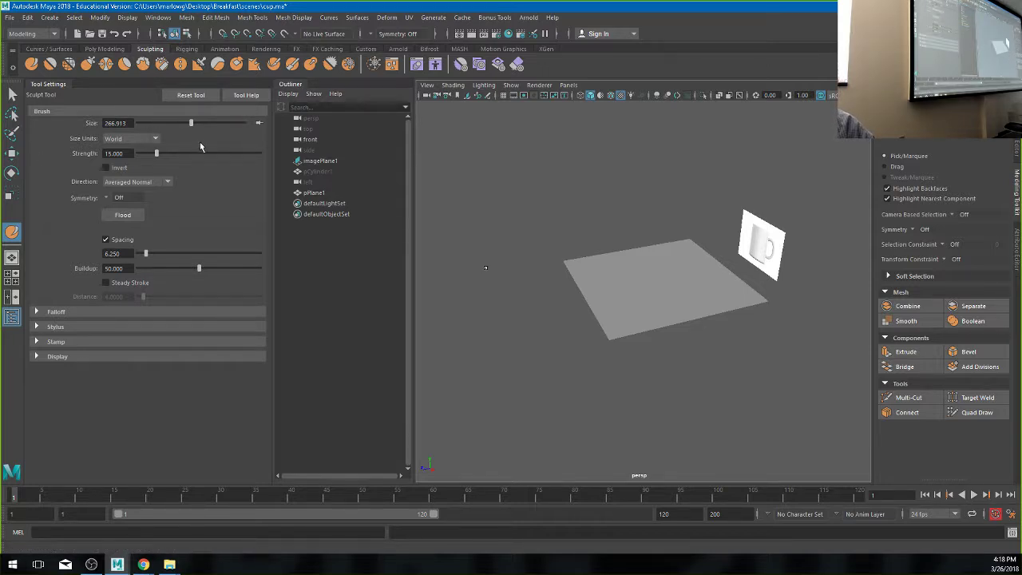
pyautogui.moveTo(191, 125); pyautogui.dragTo(141, 125)
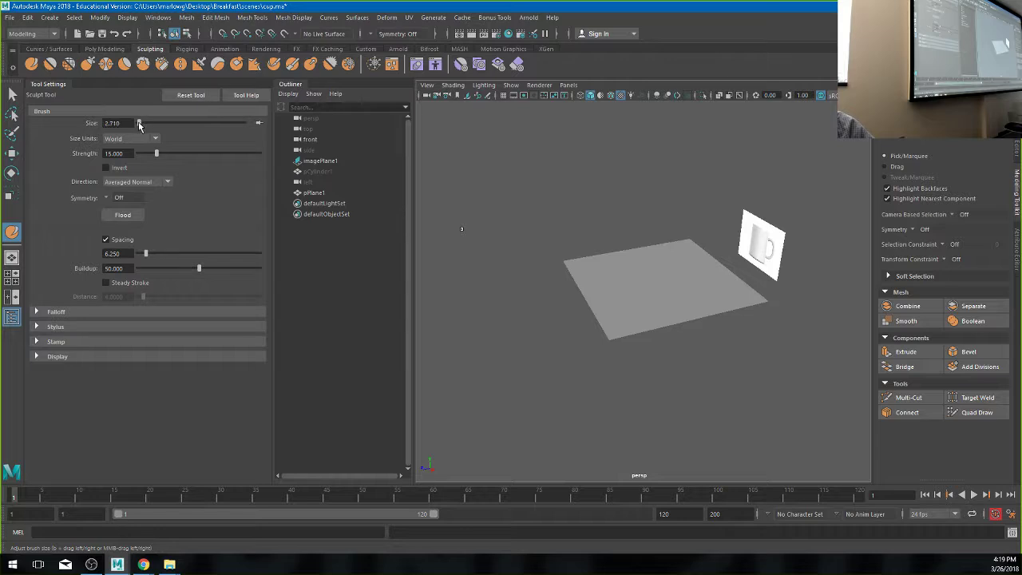
pyautogui.keyDown('alt'); pyautogui.moveTo(668, 290); pyautogui.dragTo(635, 279); pyautogui.keyUp('alt')
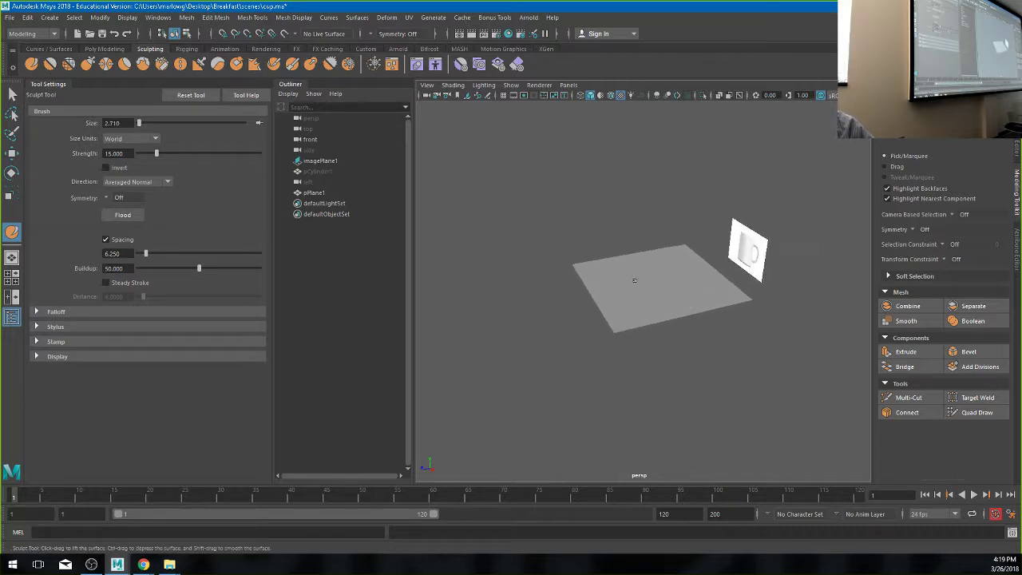
pyautogui.click(633, 278)
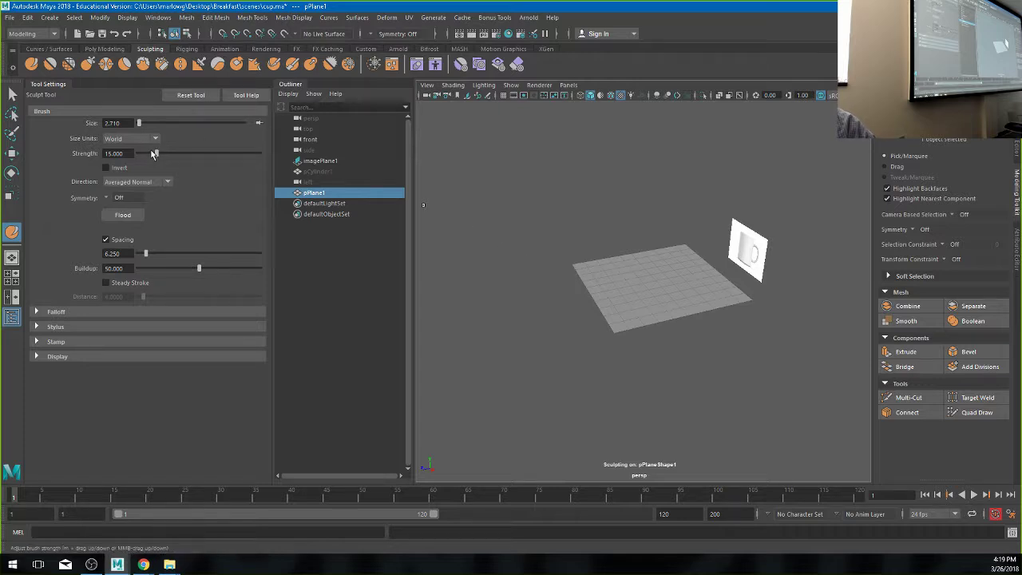
pyautogui.moveTo(158, 157)
pyautogui.mouseDown()
pyautogui.moveTo(210, 161)
pyautogui.moveTo(179, 159)
pyautogui.mouseUp()
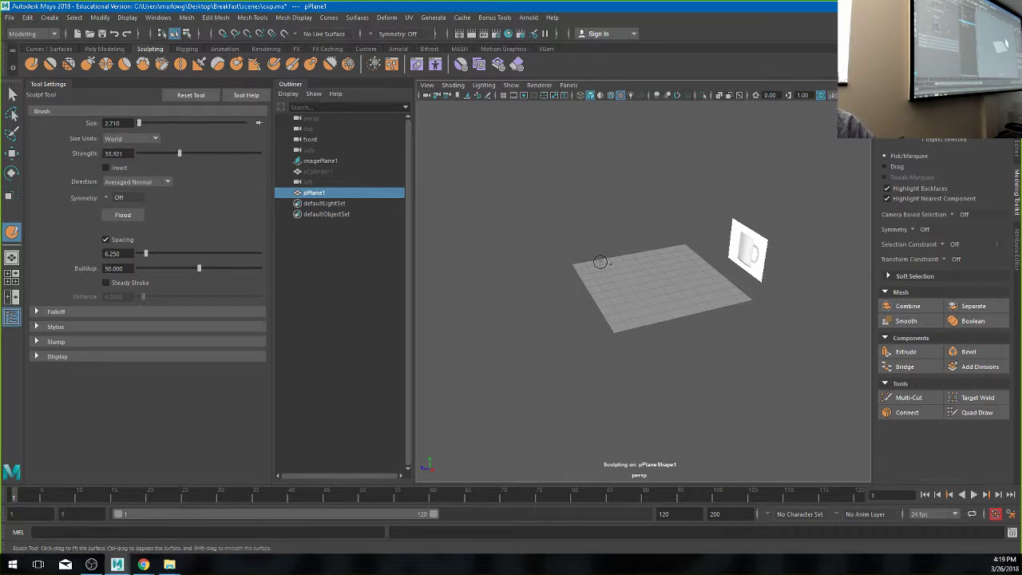
pyautogui.moveTo(631, 264)
pyautogui.mouseDown()
pyautogui.moveTo(681, 299)
pyautogui.moveTo(694, 266)
pyautogui.moveTo(693, 286)
pyautogui.moveTo(648, 290)
pyautogui.moveTo(658, 271)
pyautogui.moveTo(672, 306)
pyautogui.mouseUp()
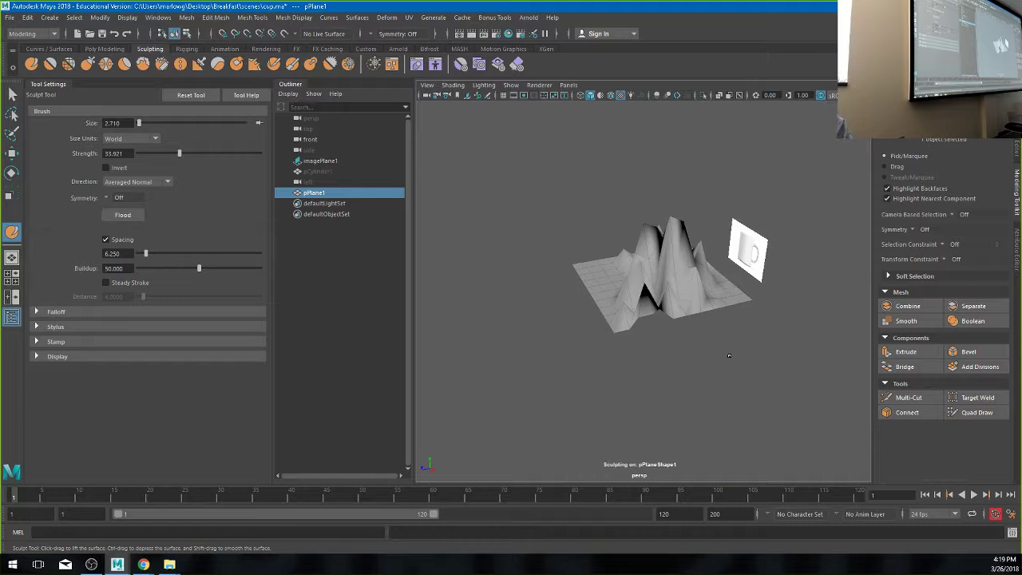
pyautogui.hotkey('ctrl', 'z')
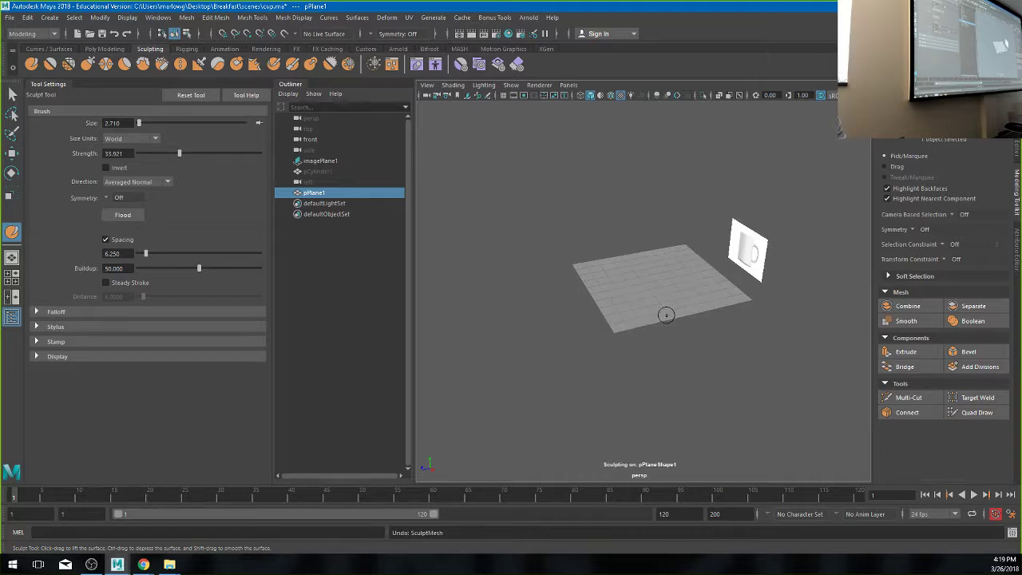
# - Select the plane and expand its polyPlane1 inputs in the Channel Box
pyautogui.press('w')
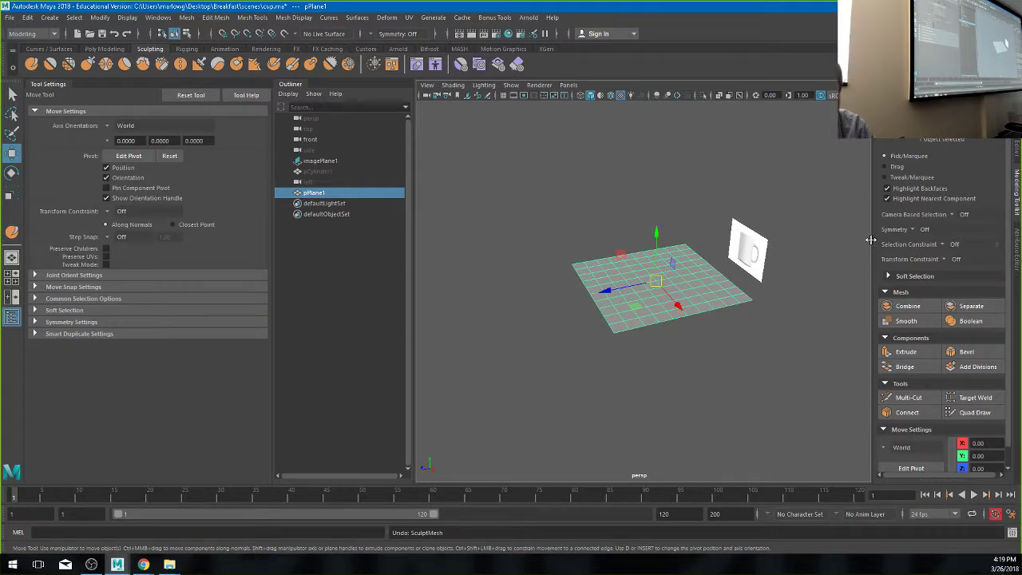
pyautogui.click(1017, 148)
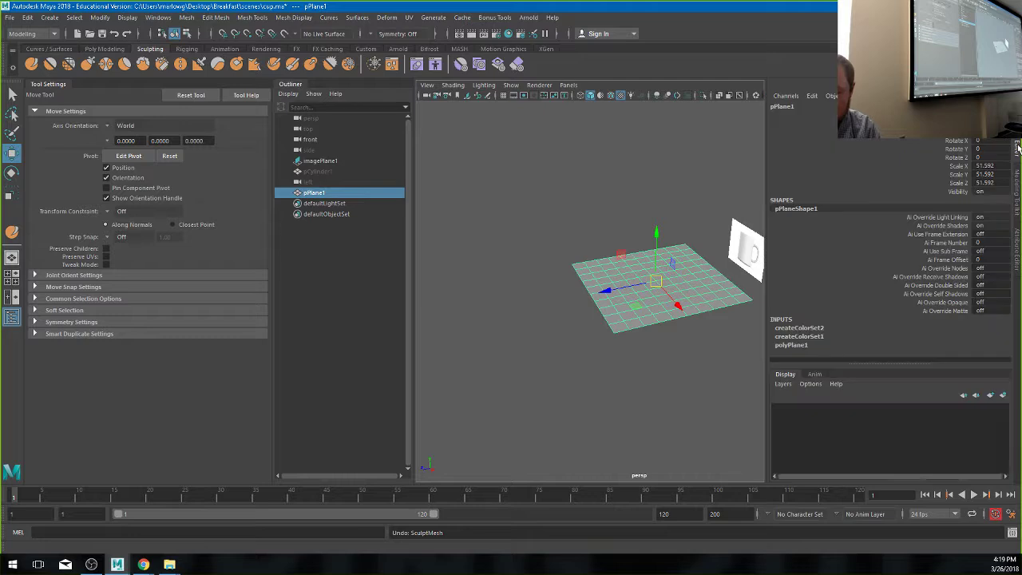
pyautogui.click(792, 345)
pyautogui.scroll(-1, 795, 274)
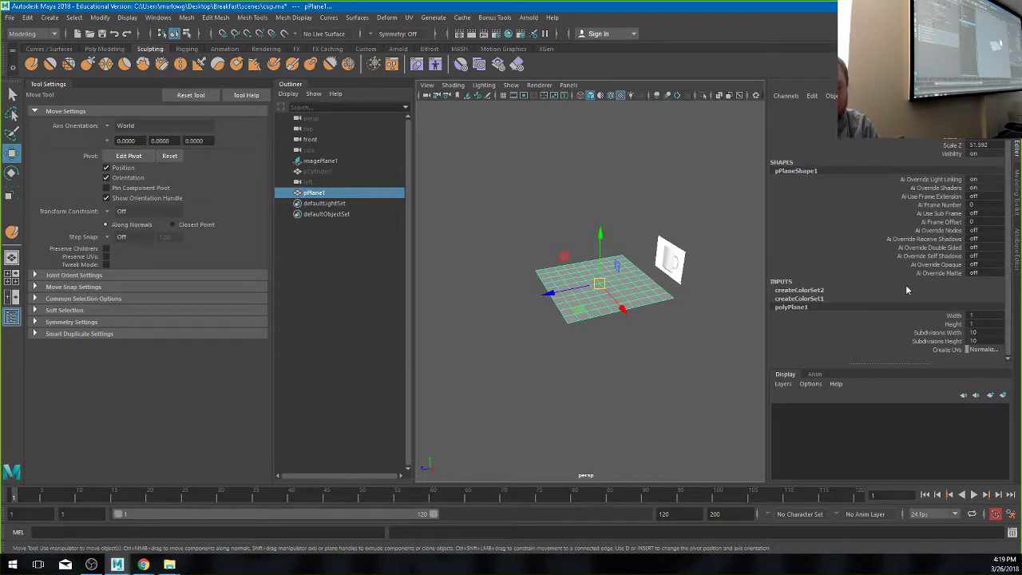
pyautogui.scroll(5, 594, 294)
pyautogui.scroll(-3, 593, 294)
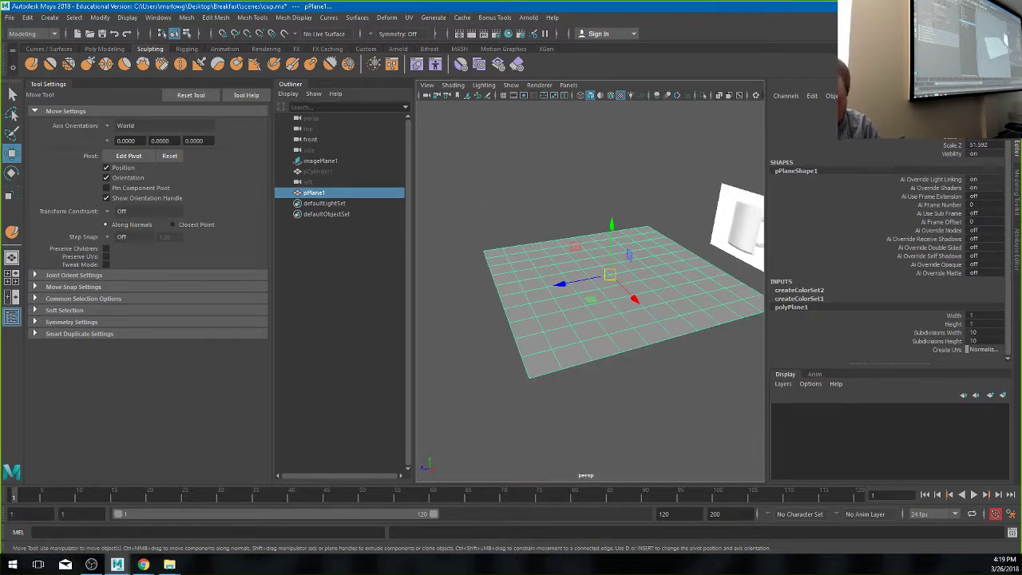
# - Set Subdivisions Width and Subdivisions Height to 100, then reselect pPlane1
pyautogui.doubleClick(976, 332)
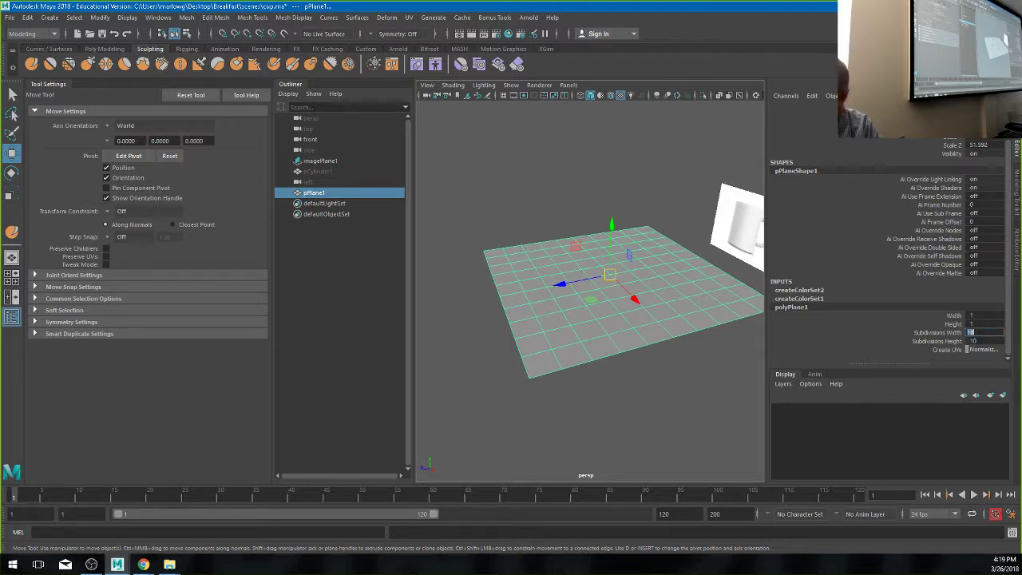
pyautogui.write('100')
pyautogui.press('Return')
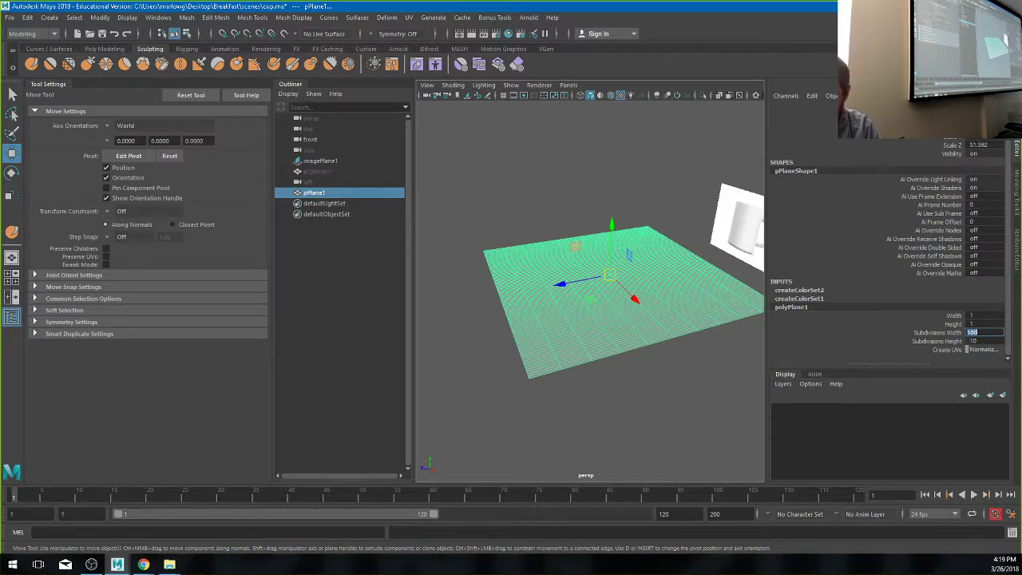
pyautogui.doubleClick(975, 341)
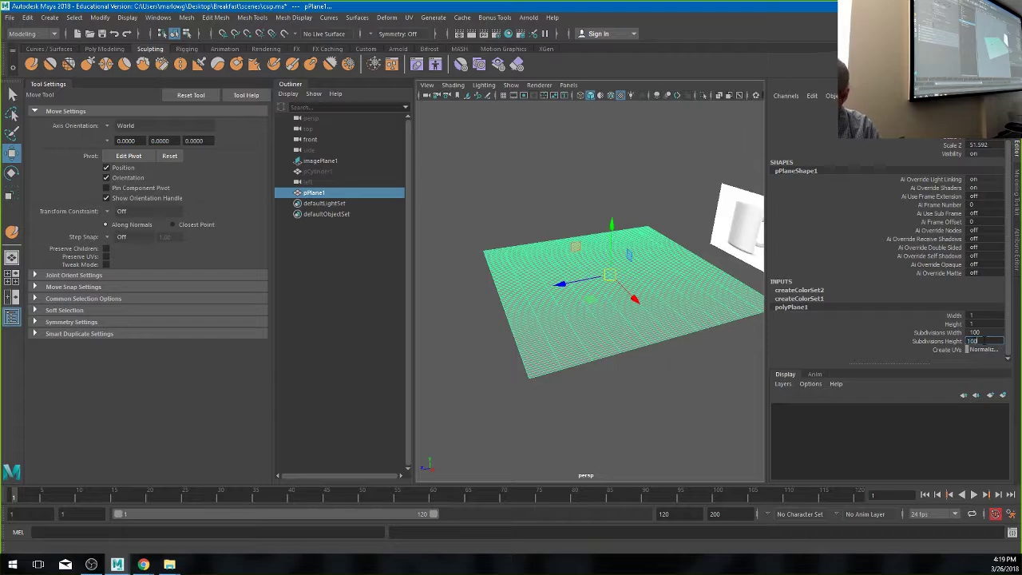
pyautogui.write('100')
pyautogui.press('Return')
pyautogui.scroll(5, 607, 362)
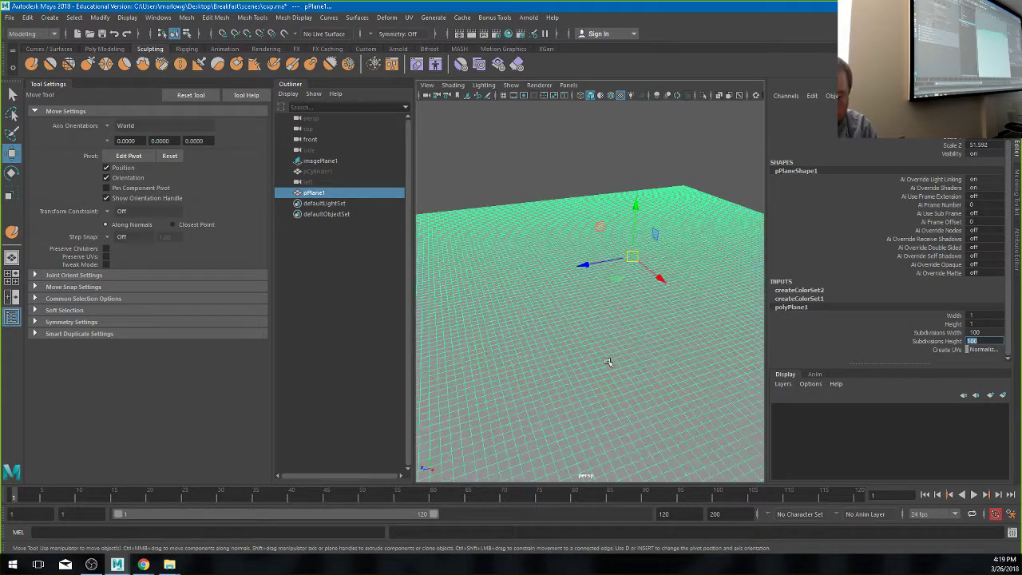
pyautogui.keyDown('alt'); pyautogui.moveTo(607, 362); pyautogui.dragTo(415, 327); pyautogui.keyUp('alt')
pyautogui.click(466, 173)
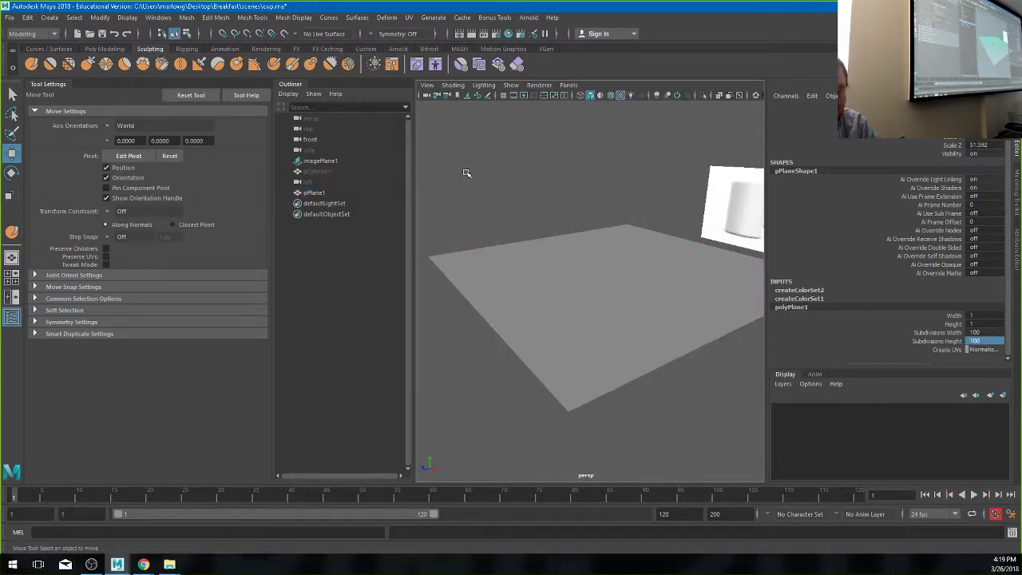
pyautogui.click(605, 338)
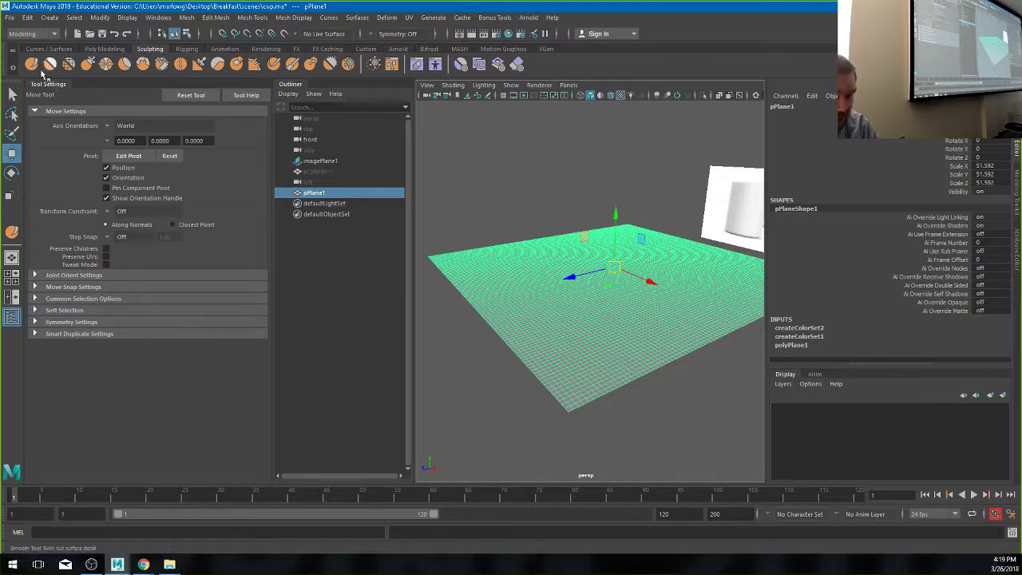
# - Sculpt winding ridges across the dense plane with brush strength lowered to 3.084
pyautogui.click(31, 64)
pyautogui.keyDown('alt'); pyautogui.moveTo(586, 298); pyautogui.dragTo(586, 282); pyautogui.keyUp('alt')
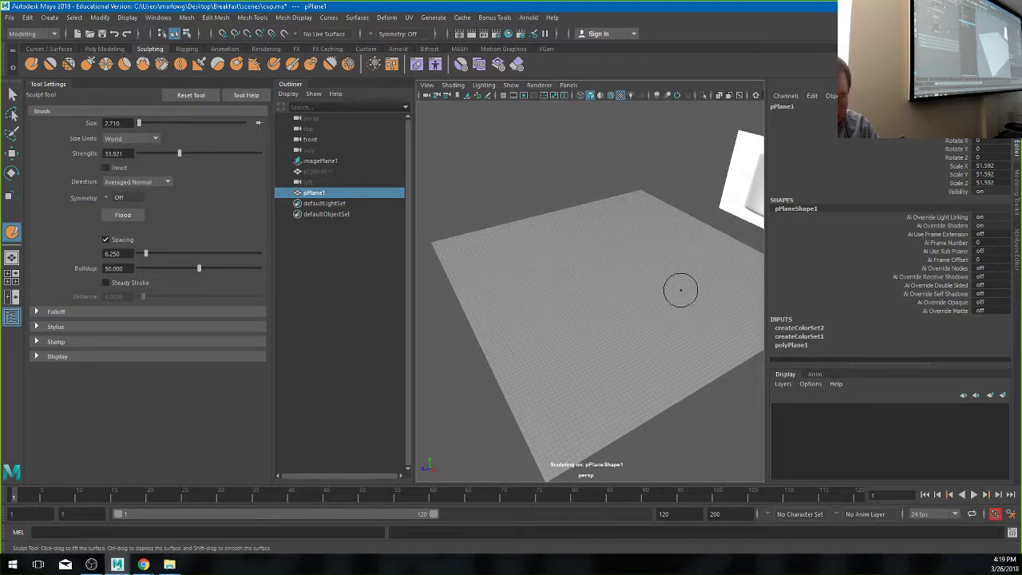
pyautogui.moveTo(681, 290)
pyautogui.mouseDown()
pyautogui.moveTo(623, 231)
pyautogui.moveTo(543, 304)
pyautogui.moveTo(611, 331)
pyautogui.mouseUp()
pyautogui.hotkey('ctrl', 'z')
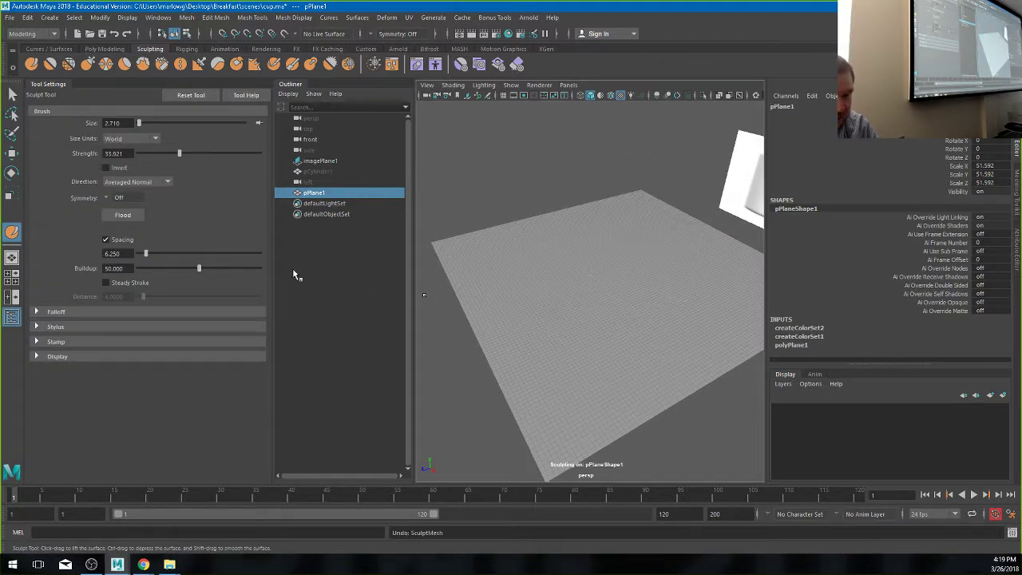
pyautogui.moveTo(179, 154); pyautogui.dragTo(142, 160)
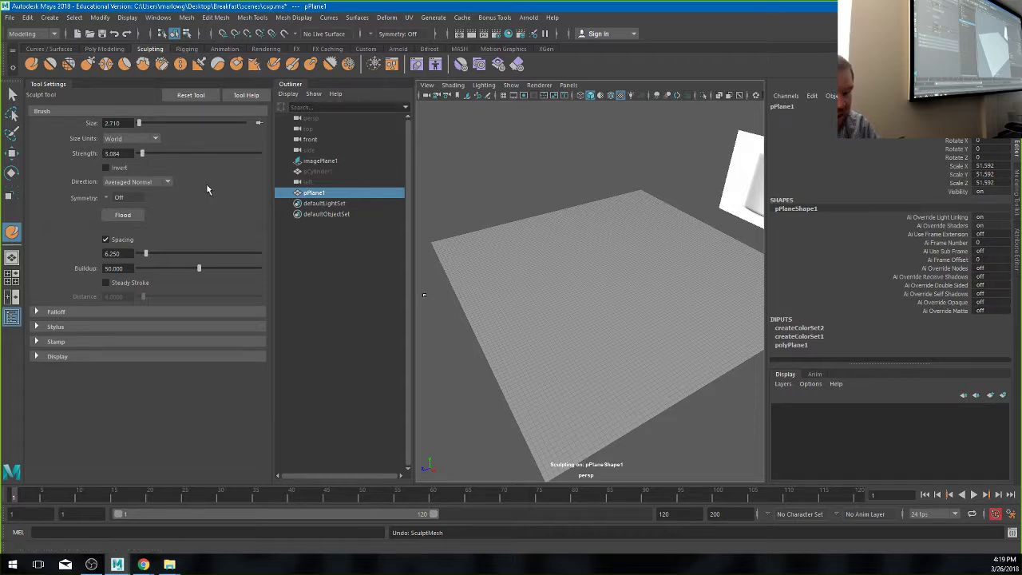
pyautogui.moveTo(592, 239)
pyautogui.mouseDown()
pyautogui.moveTo(550, 257)
pyautogui.moveTo(563, 302)
pyautogui.moveTo(532, 334)
pyautogui.moveTo(569, 359)
pyautogui.moveTo(615, 324)
pyautogui.moveTo(621, 272)
pyautogui.moveTo(674, 278)
pyautogui.moveTo(705, 315)
pyautogui.moveTo(724, 266)
pyautogui.moveTo(688, 231)
pyautogui.moveTo(593, 201)
pyautogui.moveTo(520, 249)
pyautogui.moveTo(479, 256)
pyautogui.moveTo(505, 297)
pyautogui.moveTo(586, 273)
pyautogui.moveTo(690, 297)
pyautogui.moveTo(623, 257)
pyautogui.moveTo(670, 246)
pyautogui.moveTo(627, 292)
pyautogui.moveTo(605, 282)
pyautogui.moveTo(605, 297)
pyautogui.moveTo(692, 301)
pyautogui.moveTo(621, 281)
pyautogui.moveTo(629, 258)
pyautogui.moveTo(633, 281)
pyautogui.moveTo(562, 285)
pyautogui.moveTo(652, 263)
pyautogui.moveTo(543, 316)
pyautogui.moveTo(663, 309)
pyautogui.moveTo(579, 264)
pyautogui.moveTo(597, 267)
pyautogui.moveTo(515, 289)
pyautogui.moveTo(567, 306)
pyautogui.mouseUp()
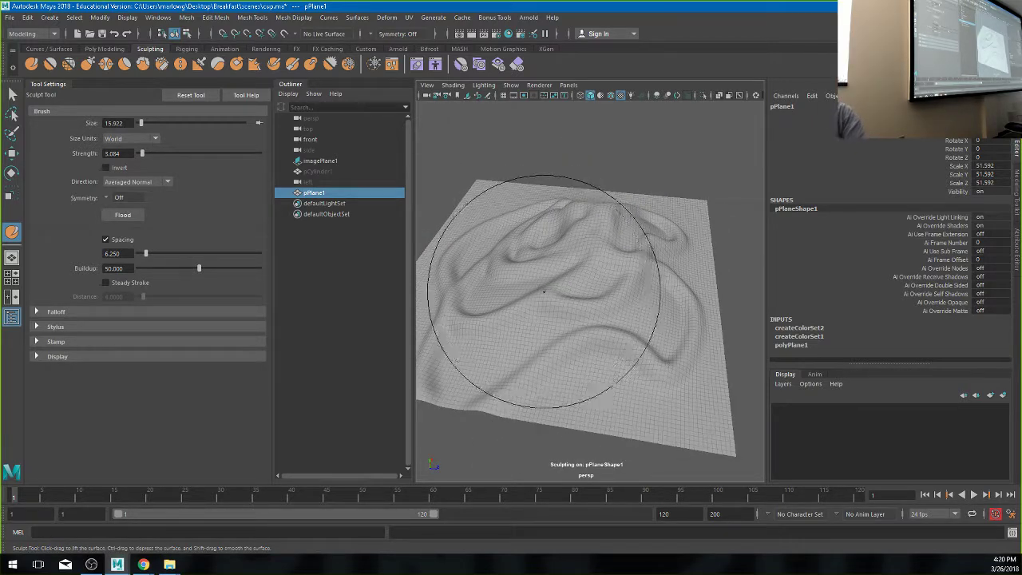
pyautogui.scroll(-5, 559, 302)
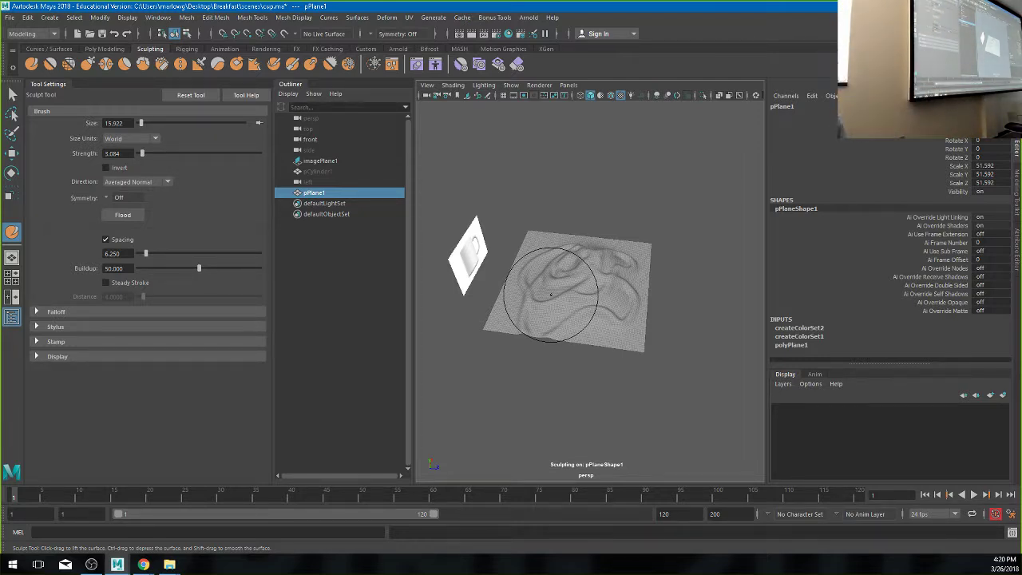
# - Smooth the bumpy sculpted area, then use the Grab Tool to pull the plane into larger hills
pyautogui.click(50, 65)
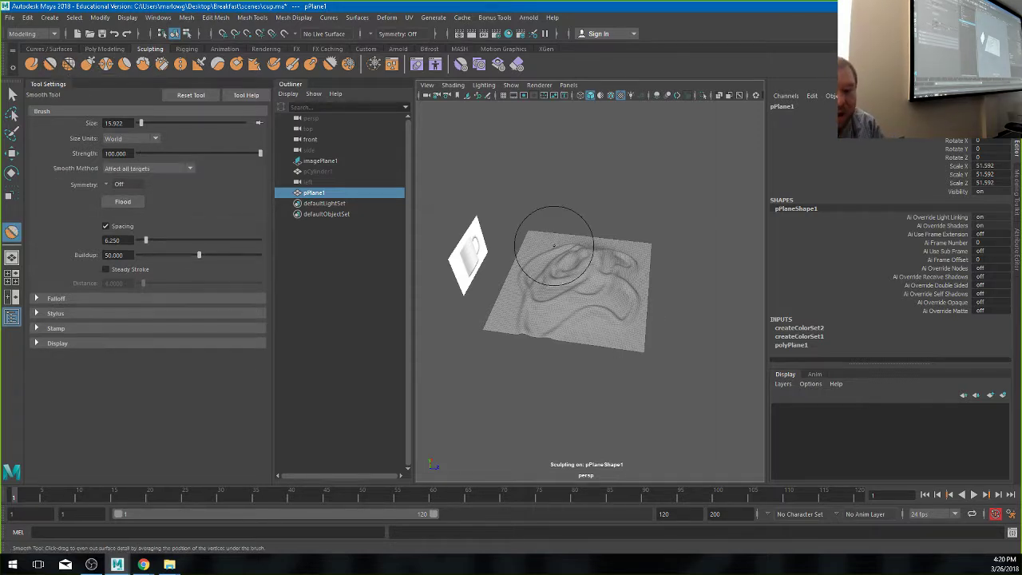
pyautogui.moveTo(593, 283); pyautogui.dragTo(595, 280)
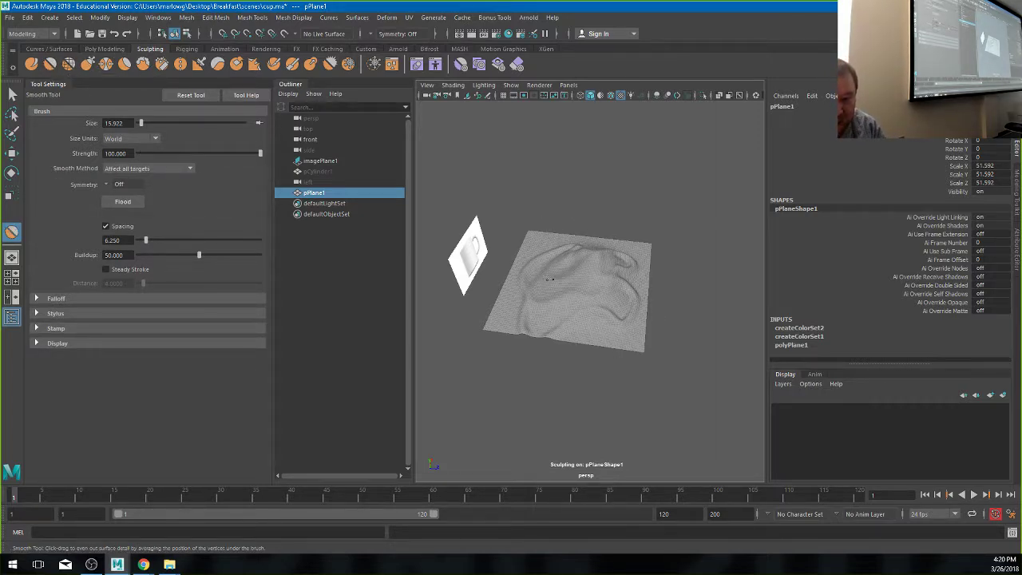
pyautogui.click(88, 66)
pyautogui.moveTo(559, 319)
pyautogui.keyDown('alt'); pyautogui.mouseDown()
pyautogui.moveTo(554, 330)
pyautogui.moveTo(607, 274)
pyautogui.moveTo(589, 283)
pyautogui.moveTo(531, 262)
pyautogui.moveTo(558, 229)
pyautogui.moveTo(554, 239)
pyautogui.moveTo(660, 270)
pyautogui.mouseUp(); pyautogui.keyUp('alt')
pyautogui.moveTo(535, 308)
pyautogui.mouseDown()
pyautogui.moveTo(540, 320)
pyautogui.moveTo(605, 319)
pyautogui.moveTo(648, 293)
pyautogui.moveTo(631, 287)
pyautogui.moveTo(646, 292)
pyautogui.mouseUp()
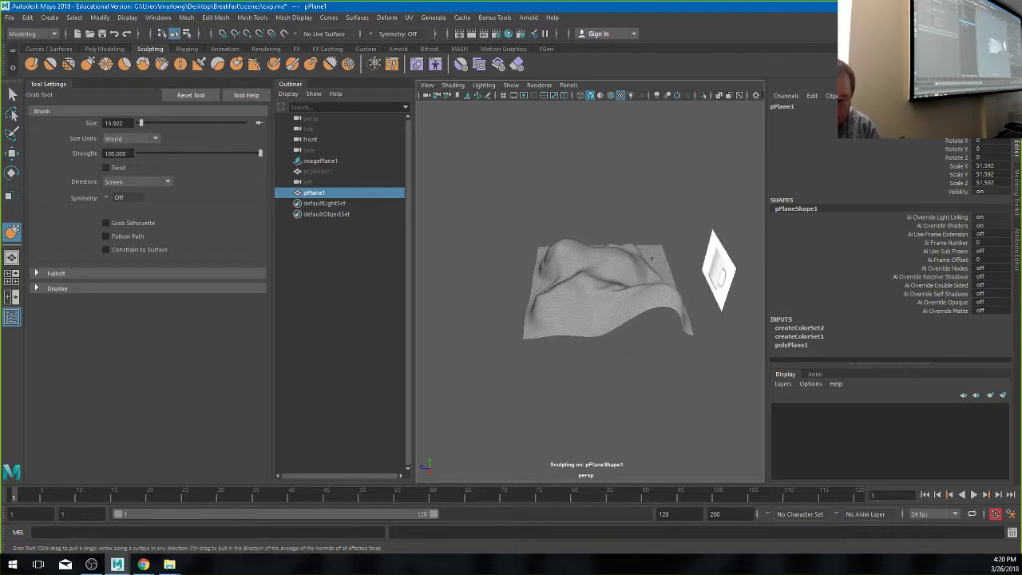
pyautogui.keyDown('alt'); pyautogui.moveTo(647, 254); pyautogui.dragTo(679, 263); pyautogui.keyUp('alt')
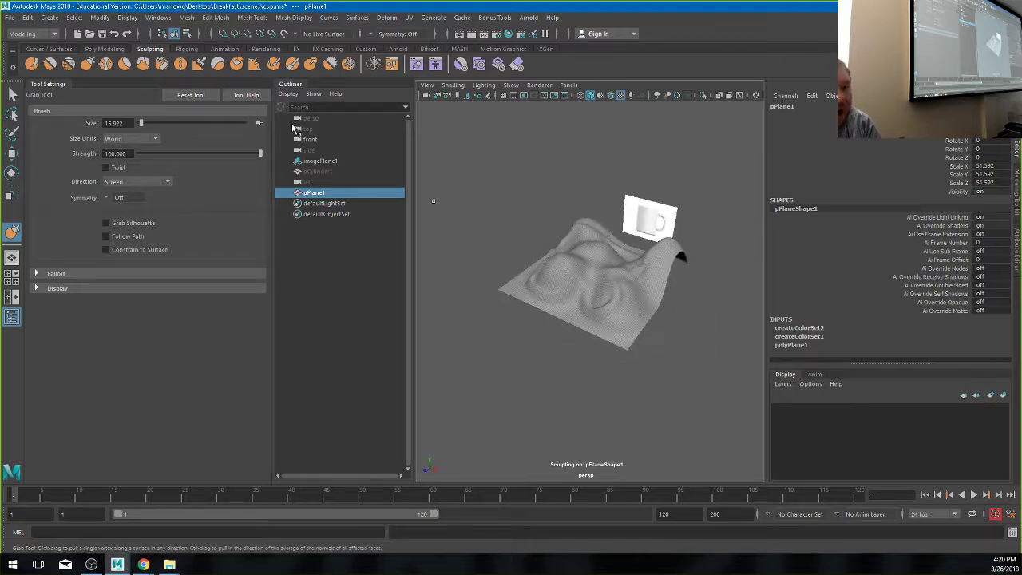
# - Select the Pinch Tool, shrink its brush to size 5.073, and tumble in close on a fold
pyautogui.click(109, 70)
pyautogui.scroll(5, 615, 321)
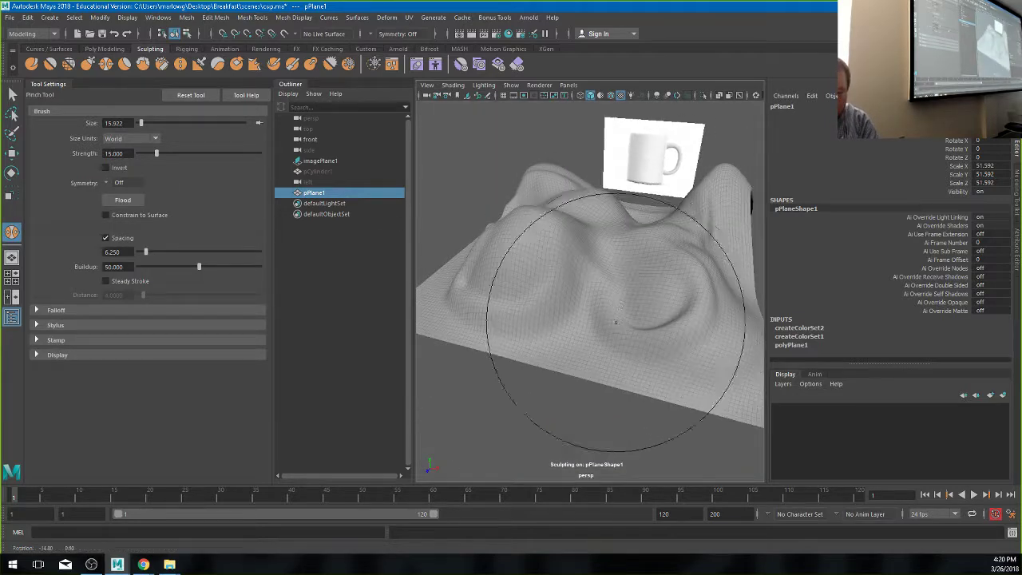
pyautogui.moveTo(619, 264); pyautogui.dragTo(559, 263)
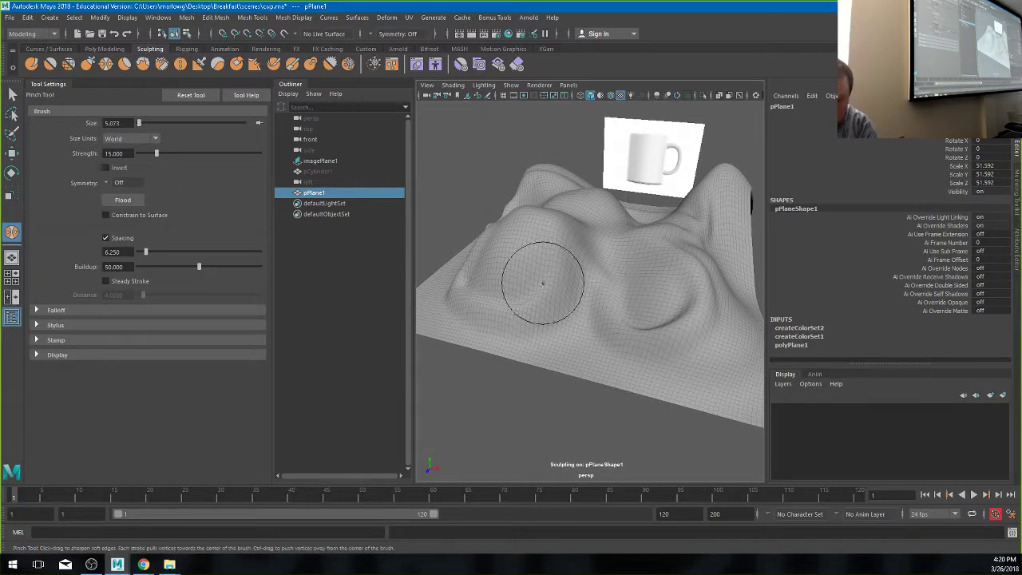
pyautogui.moveTo(550, 327)
pyautogui.keyDown('alt'); pyautogui.mouseDown()
pyautogui.moveTo(495, 335)
pyautogui.moveTo(547, 338)
pyautogui.mouseUp(); pyautogui.keyUp('alt')
pyautogui.scroll(3, 598, 359)
pyautogui.moveTo(597, 358)
pyautogui.keyDown('alt'); pyautogui.mouseDown()
pyautogui.moveTo(554, 358)
pyautogui.moveTo(527, 431)
pyautogui.moveTo(549, 394)
pyautogui.moveTo(529, 372)
pyautogui.moveTo(522, 434)
pyautogui.moveTo(586, 391)
pyautogui.moveTo(549, 404)
pyautogui.moveTo(420, 343)
pyautogui.mouseUp(); pyautogui.keyUp('alt')
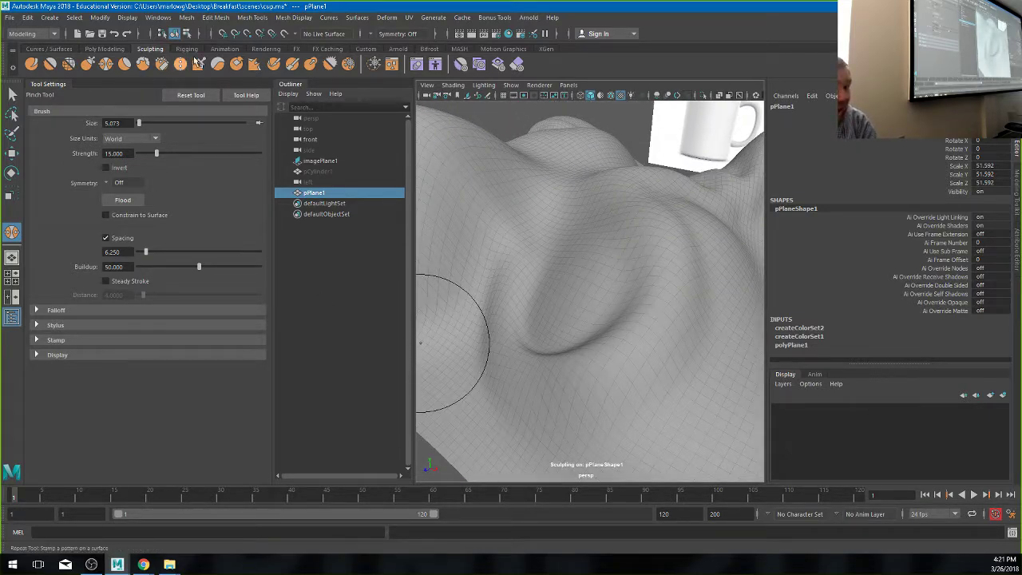
pyautogui.click(274, 66)
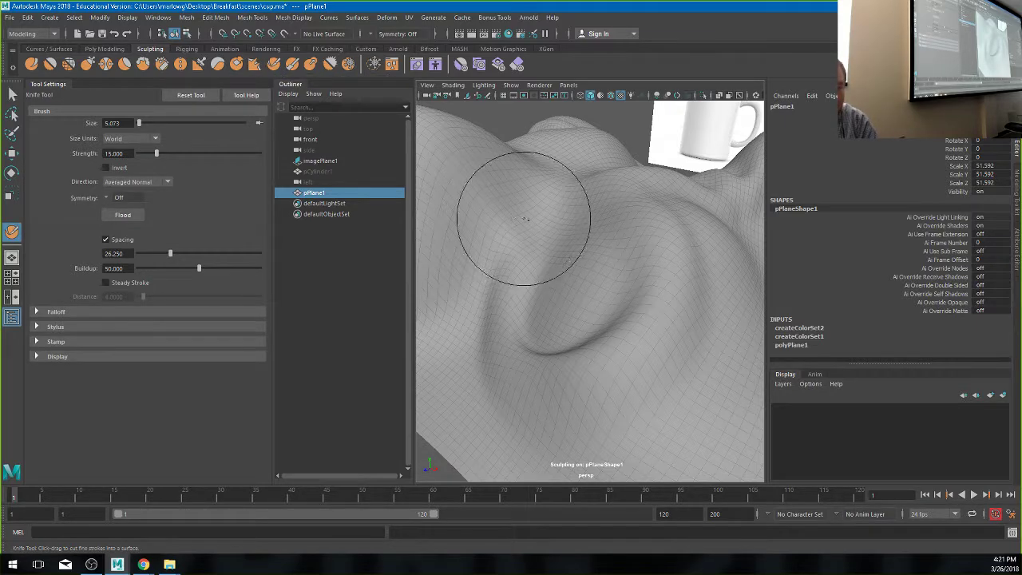
pyautogui.moveTo(563, 211)
pyautogui.mouseDown()
pyautogui.moveTo(572, 238)
pyautogui.moveTo(535, 304)
pyautogui.mouseUp()
pyautogui.keyDown('alt'); pyautogui.moveTo(529, 374); pyautogui.dragTo(627, 330); pyautogui.keyUp('alt')
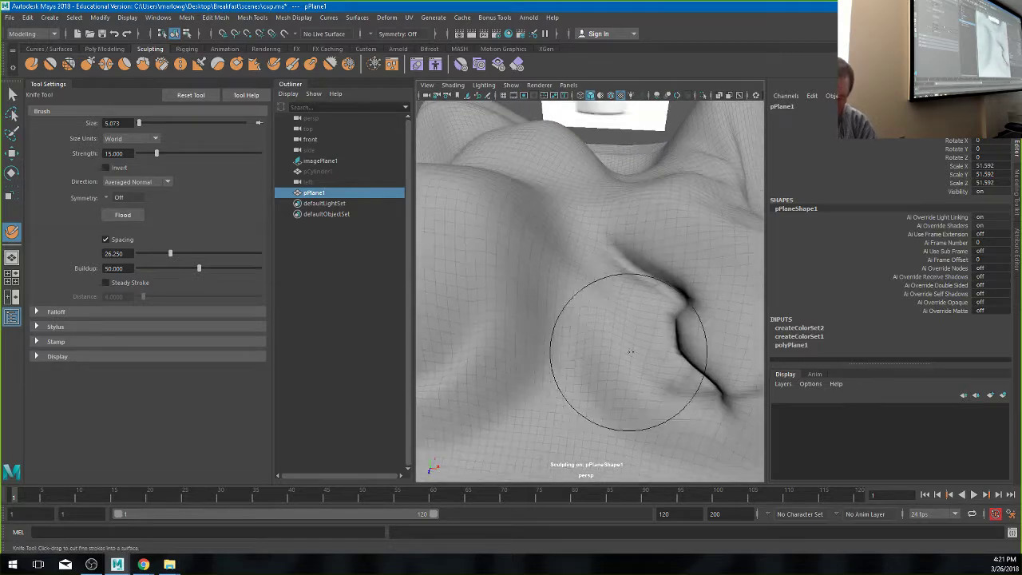
pyautogui.hotkey('ctrl', 'z')
pyautogui.press('f')
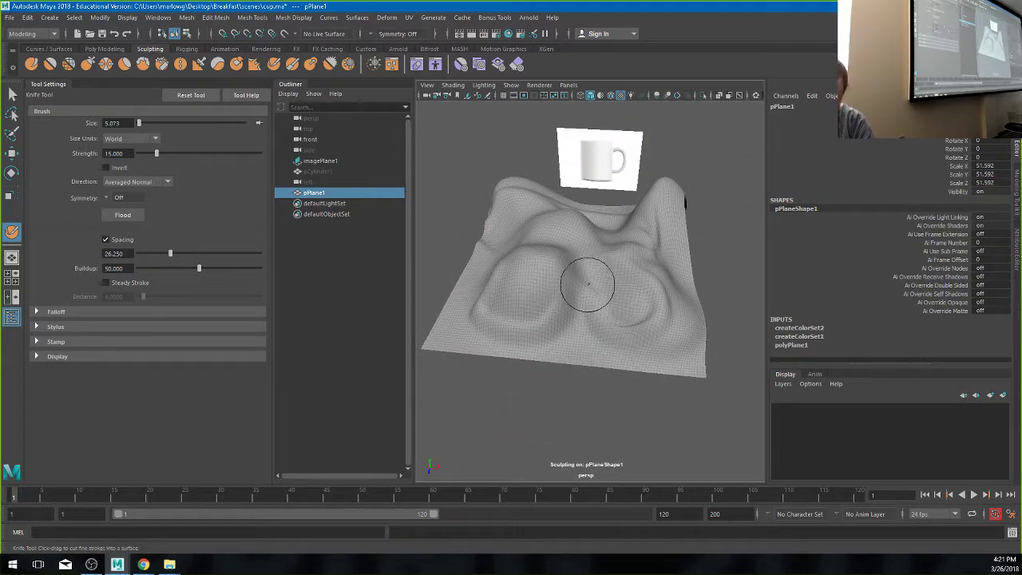
pyautogui.moveTo(620, 282)
pyautogui.mouseDown()
pyautogui.moveTo(632, 269)
pyautogui.moveTo(607, 276)
pyautogui.mouseUp()
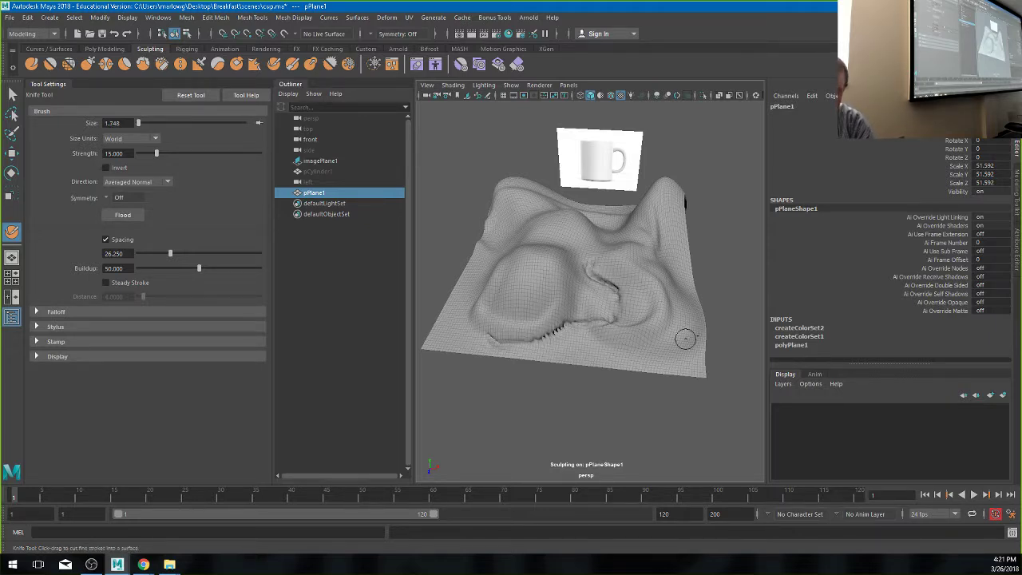
pyautogui.moveTo(587, 322)
pyautogui.keyDown('alt'); pyautogui.mouseDown()
pyautogui.moveTo(517, 324)
pyautogui.moveTo(532, 312)
pyautogui.moveTo(527, 277)
pyautogui.mouseUp(); pyautogui.keyUp('alt')
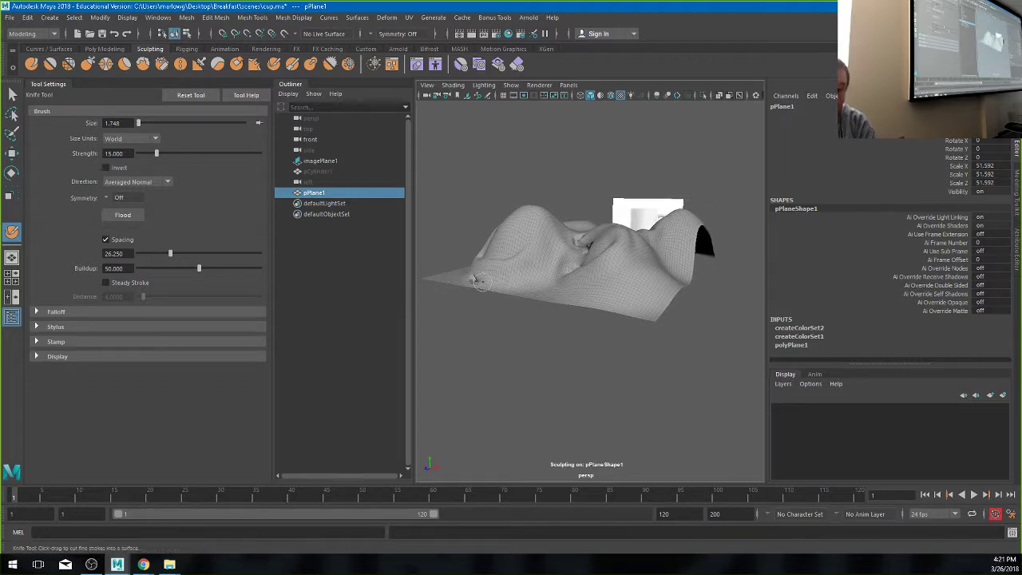
pyautogui.keyDown('alt'); pyautogui.moveTo(470, 278); pyautogui.dragTo(551, 318); pyautogui.keyUp('alt')
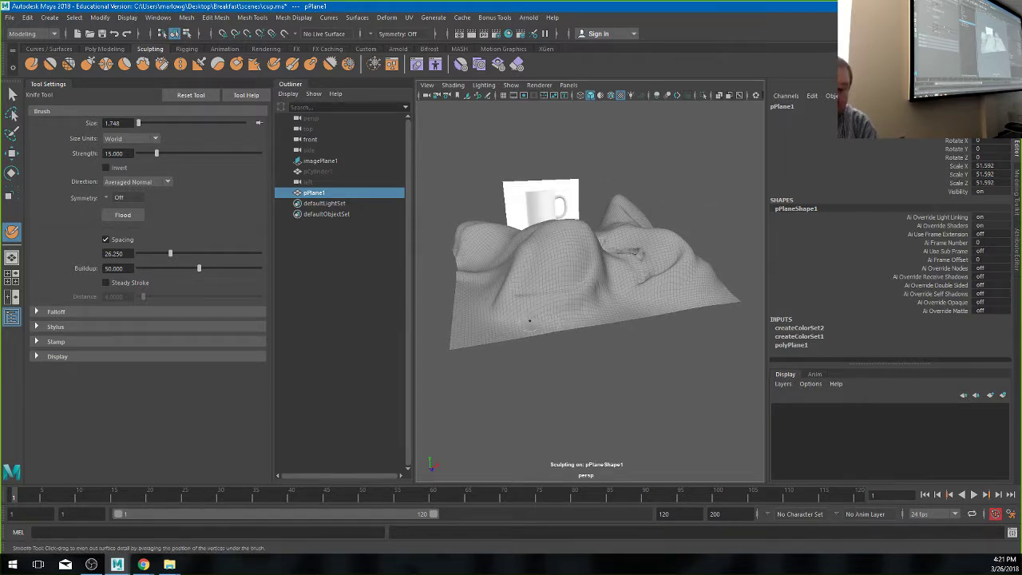
pyautogui.keyDown('alt'); pyautogui.moveTo(605, 293); pyautogui.dragTo(603, 307); pyautogui.keyUp('alt')
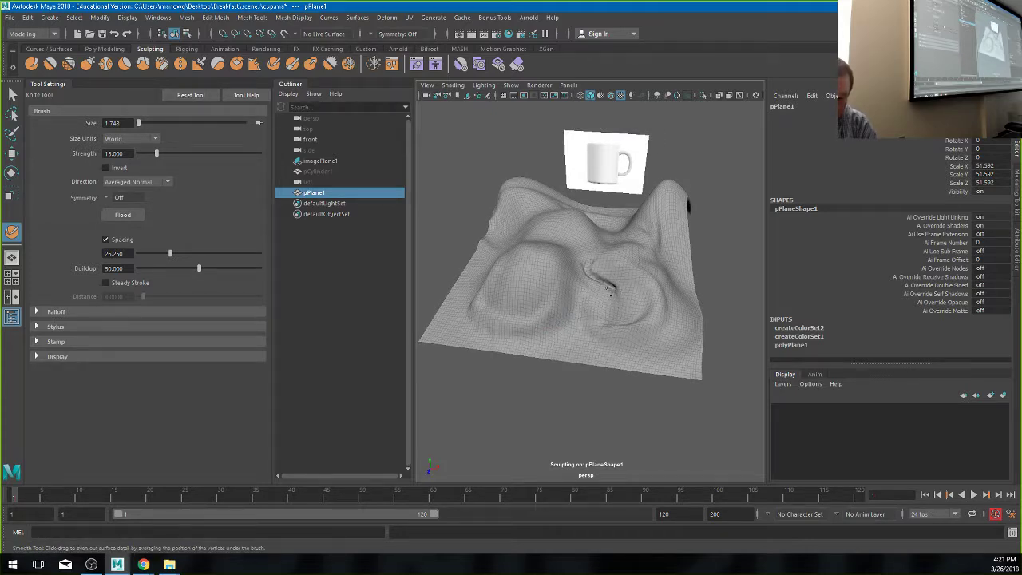
pyautogui.keyDown('alt'); pyautogui.moveTo(615, 283); pyautogui.dragTo(640, 286); pyautogui.keyUp('alt')
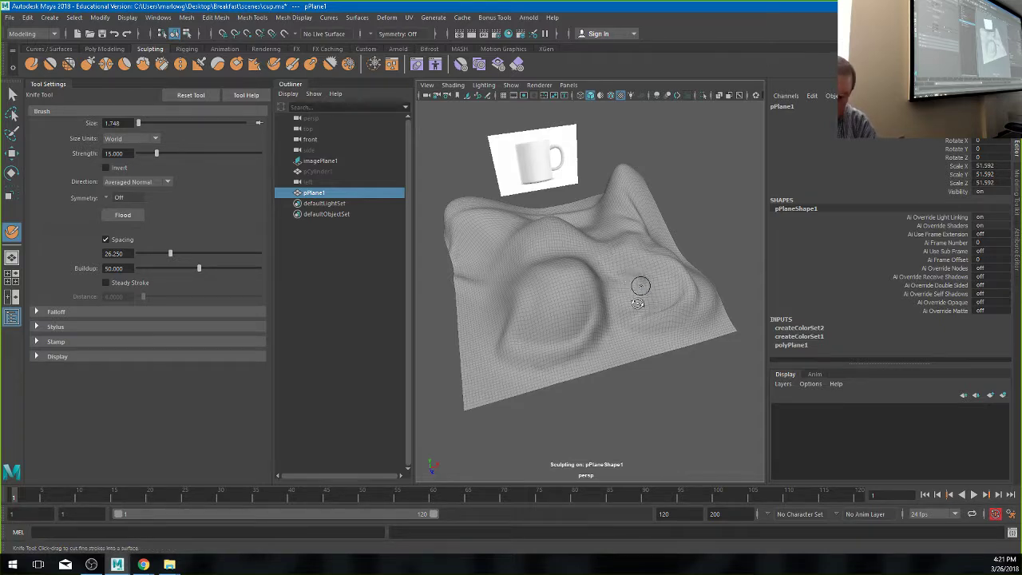
pyautogui.keyDown('alt'); pyautogui.moveTo(641, 285); pyautogui.dragTo(565, 275); pyautogui.keyUp('alt')
pyautogui.keyDown('alt'); pyautogui.moveTo(564, 276); pyautogui.dragTo(618, 279, button='right'); pyautogui.keyUp('alt')
pyautogui.moveTo(618, 279)
pyautogui.keyDown('alt'); pyautogui.mouseDown()
pyautogui.moveTo(599, 282)
pyautogui.moveTo(623, 246)
pyautogui.moveTo(565, 249)
pyautogui.moveTo(572, 233)
pyautogui.mouseUp(); pyautogui.keyUp('alt')
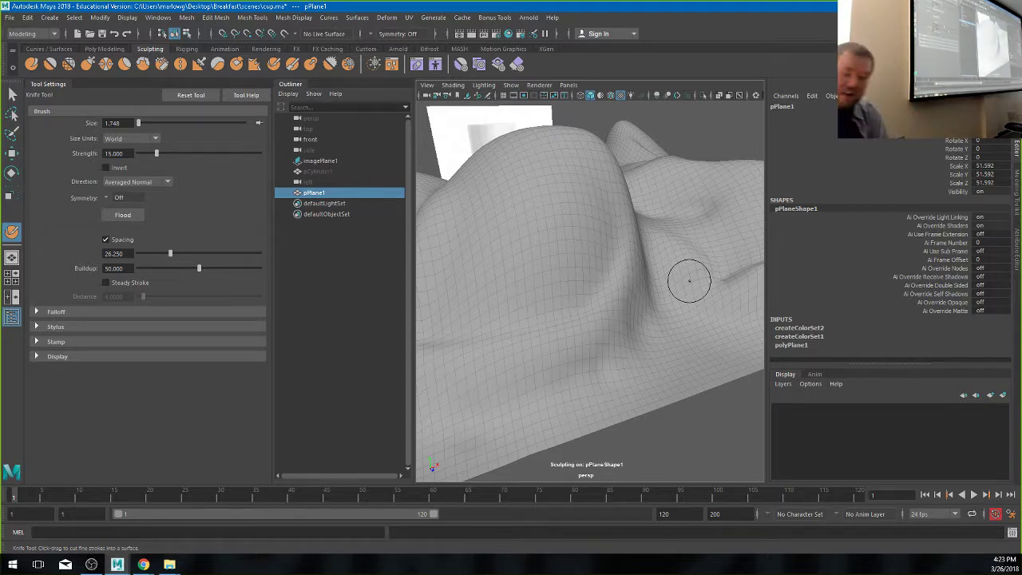
pyautogui.press('w')
# - Delete the sculpted plane and create a new polygon cube from the Poly Modeling shelf
pyautogui.keyDown('alt'); pyautogui.moveTo(706, 327); pyautogui.dragTo(637, 319, button='right'); pyautogui.keyUp('alt')
pyautogui.press('Delete')
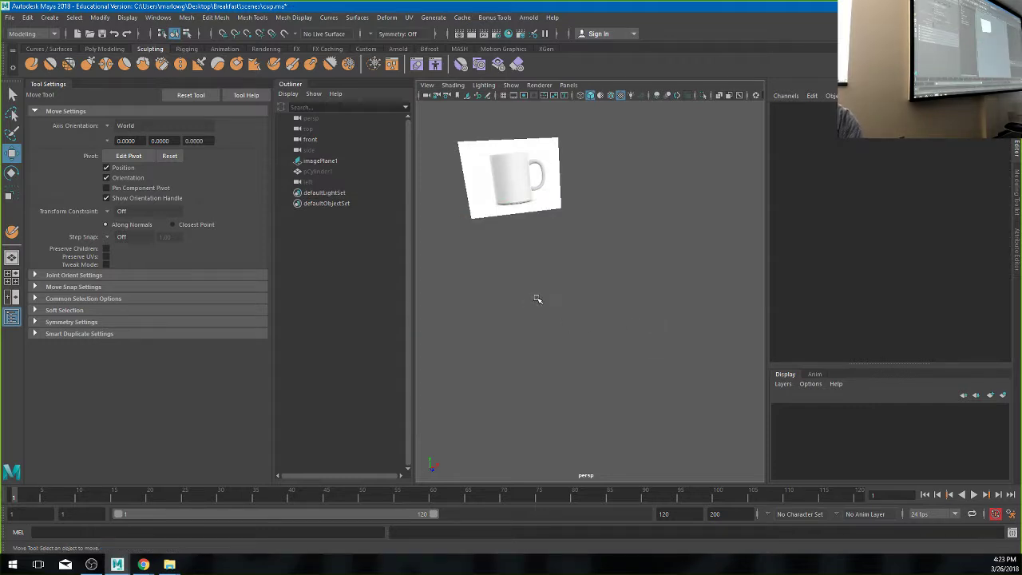
pyautogui.keyDown('alt'); pyautogui.moveTo(537, 298); pyautogui.dragTo(681, 325); pyautogui.keyUp('alt')
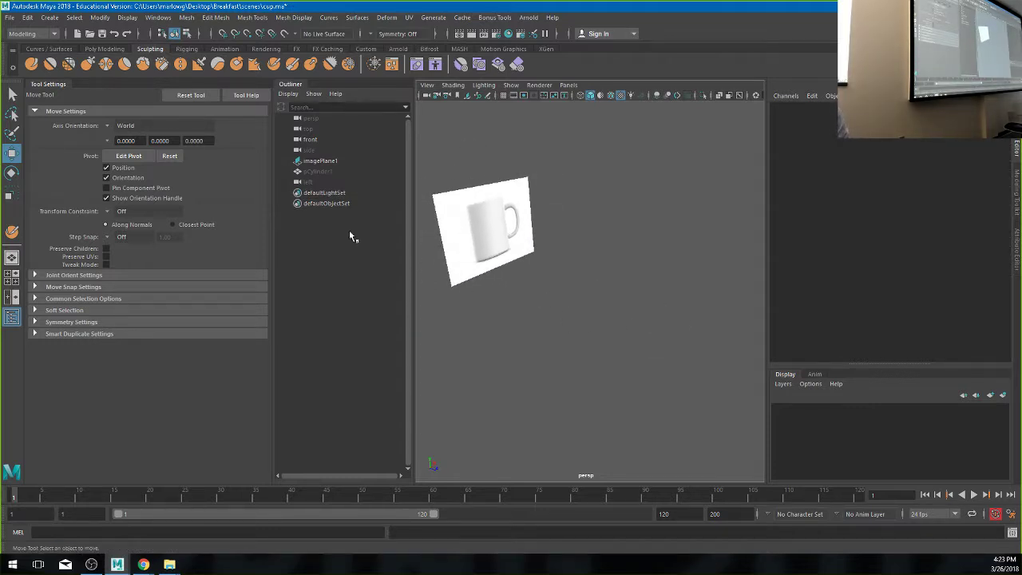
pyautogui.click(105, 49)
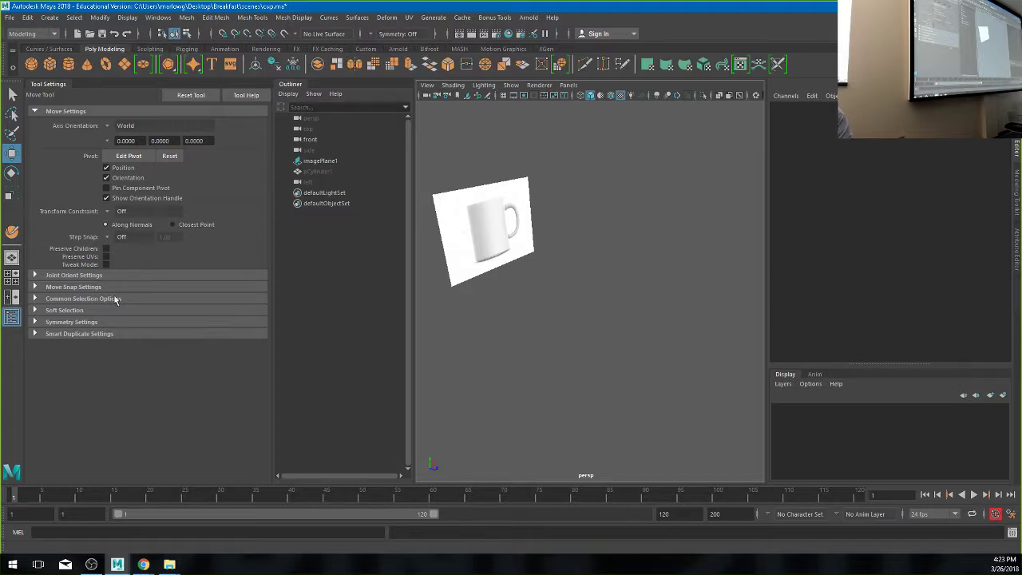
pyautogui.click(49, 64)
pyautogui.keyDown('alt'); pyautogui.moveTo(611, 342); pyautogui.dragTo(610, 316); pyautogui.keyUp('alt')
# - Scale the cube into a tall, wide, thin upright slab
pyautogui.press('r')
pyautogui.moveTo(612, 259); pyautogui.dragTo(612, 112)
pyautogui.moveTo(624, 294)
pyautogui.mouseDown()
pyautogui.moveTo(814, 253)
pyautogui.moveTo(591, 303)
pyautogui.moveTo(555, 244)
pyautogui.moveTo(554, 194)
pyautogui.moveTo(532, 279)
pyautogui.moveTo(604, 298)
pyautogui.mouseUp()
pyautogui.scroll(3, 605, 298)
# - Delete the cube's top face so the box is open
pyautogui.rightClick(604, 257)
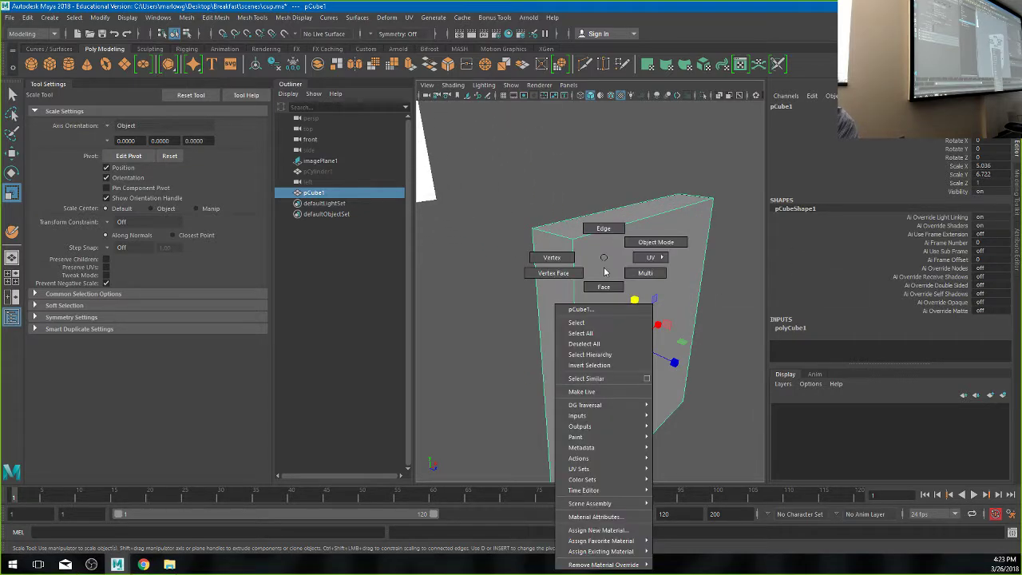
pyautogui.click(608, 283)
pyautogui.click(601, 226)
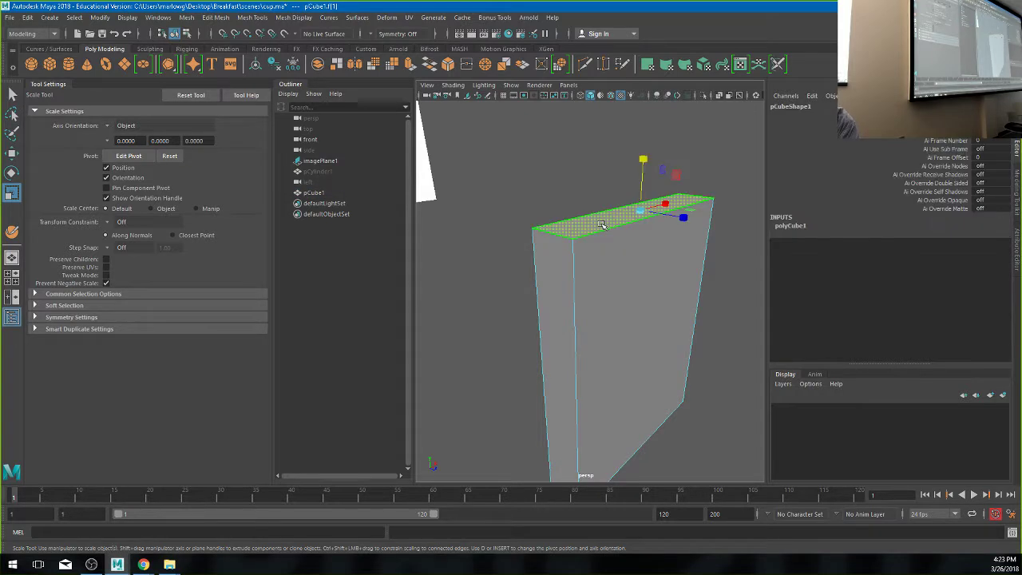
pyautogui.press('Delete')
pyautogui.keyDown('alt'); pyautogui.moveTo(608, 240); pyautogui.dragTo(614, 253); pyautogui.keyUp('alt')
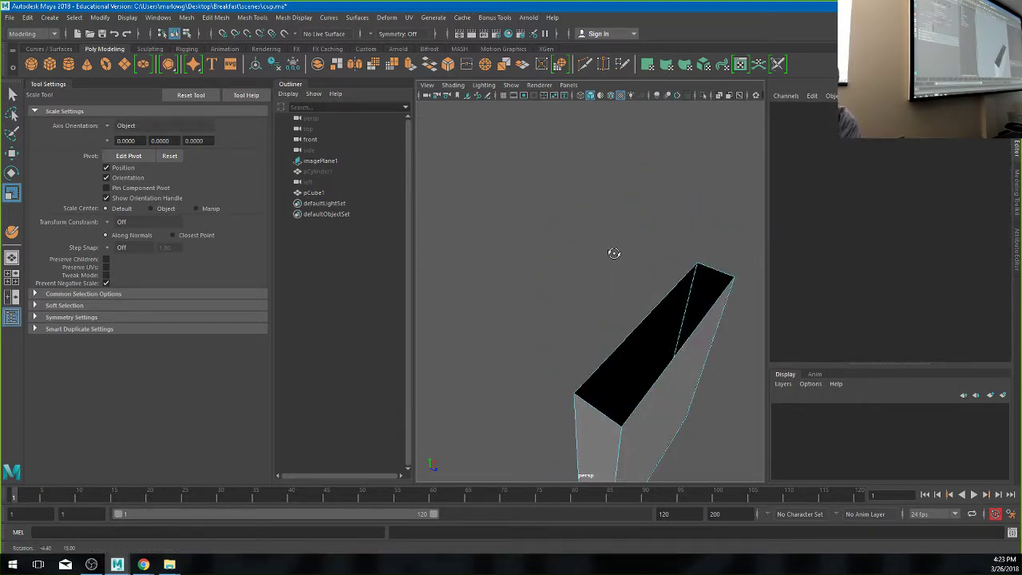
pyautogui.keyDown('alt'); pyautogui.moveTo(622, 294); pyautogui.dragTo(657, 296); pyautogui.keyUp('alt')
pyautogui.scroll(-5, 671, 311)
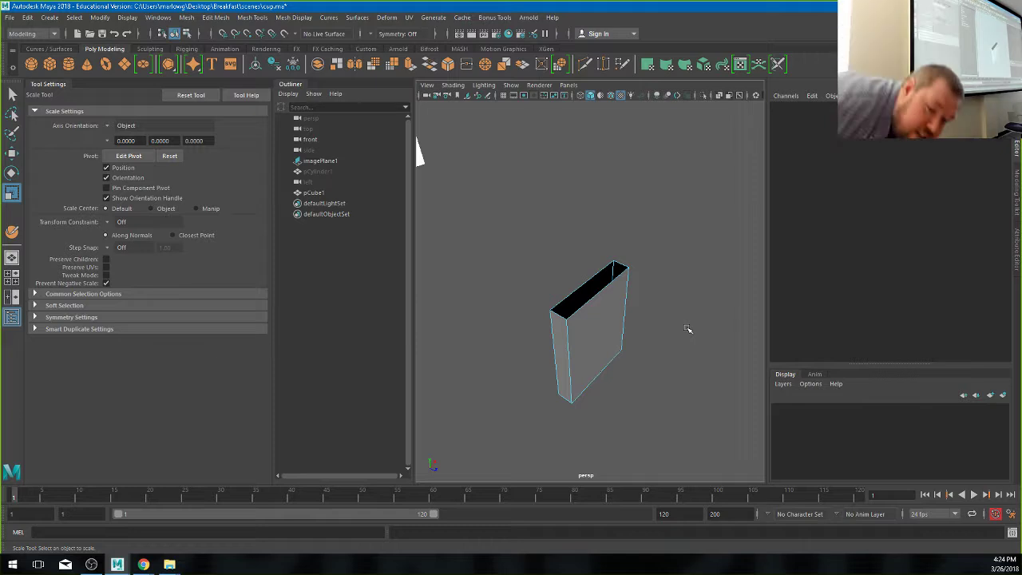
# - Widen the whole box further along X in object mode
pyautogui.click(586, 331)
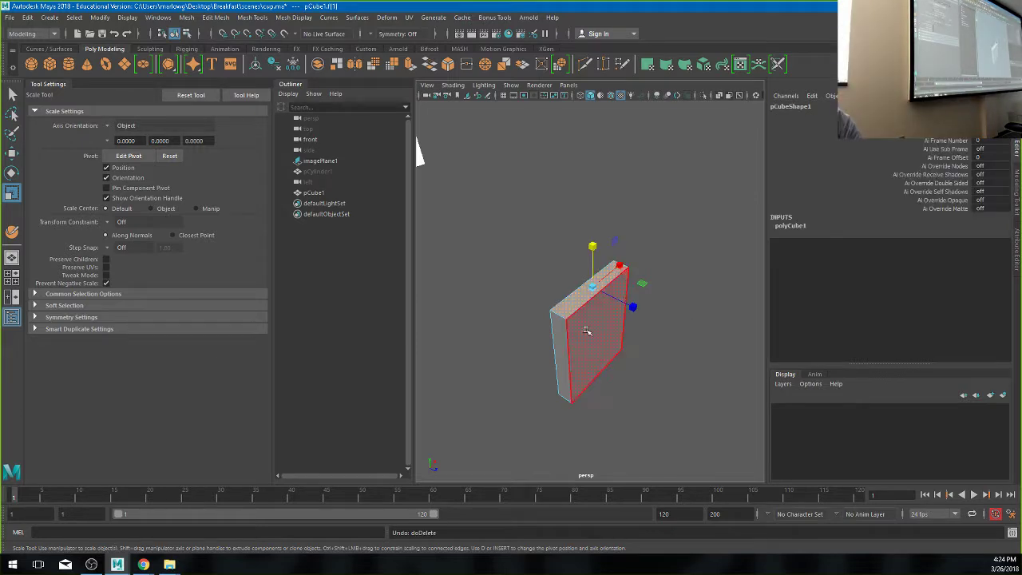
pyautogui.scroll(3, 655, 330)
pyautogui.rightClick(639, 257)
pyautogui.click(687, 252)
pyautogui.keyDown('alt'); pyautogui.moveTo(687, 253); pyautogui.dragTo(599, 279); pyautogui.keyUp('alt')
# - Extrude the slab's top face and scale the new face slightly inward
pyautogui.rightClick(599, 279)
pyautogui.click(598, 287)
pyautogui.click(562, 269)
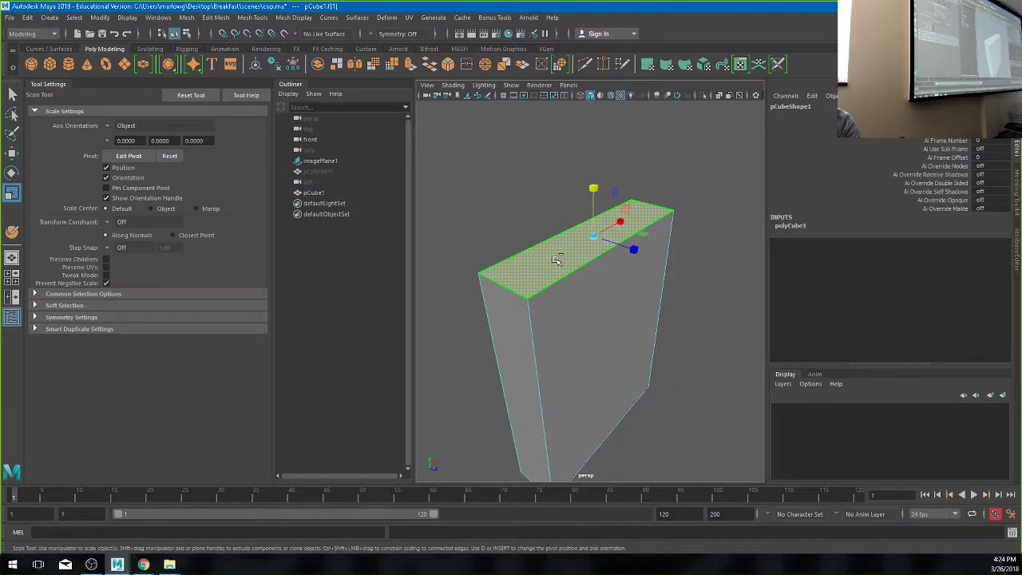
pyautogui.hotkey('ctrl', 'e')
pyautogui.keyDown('alt'); pyautogui.moveTo(548, 262); pyautogui.dragTo(627, 259, button='right'); pyautogui.keyUp('alt')
pyautogui.press('r')
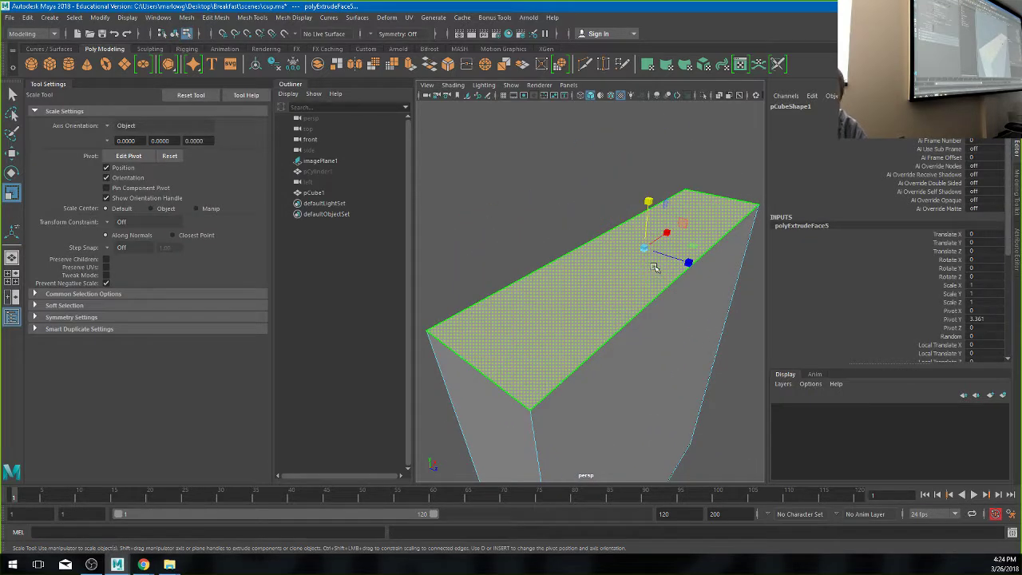
pyautogui.click(645, 251)
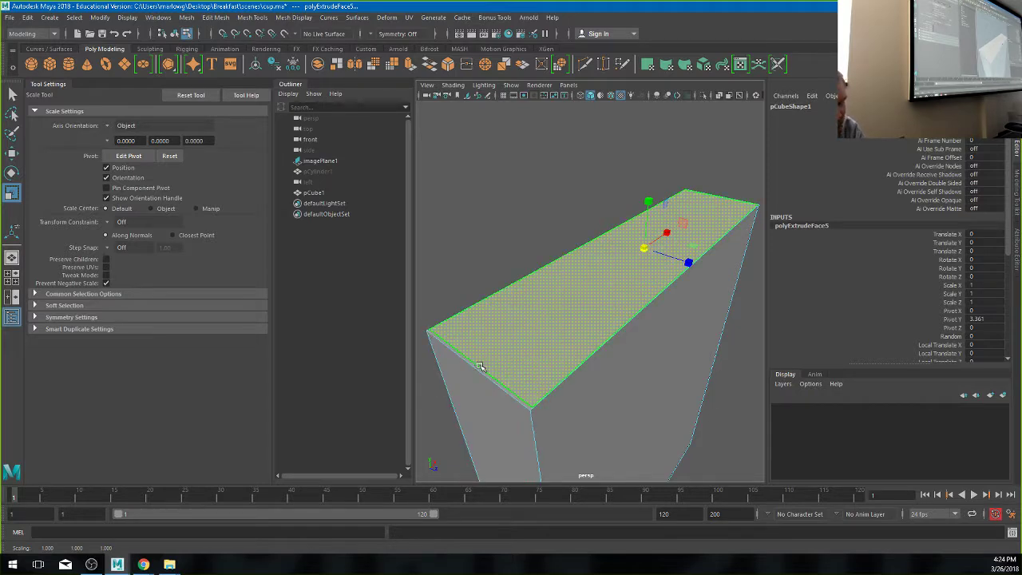
pyautogui.keyDown('alt'); pyautogui.moveTo(479, 365); pyautogui.dragTo(636, 353, button='right'); pyautogui.keyUp('alt')
pyautogui.press('f')
pyautogui.keyDown('alt'); pyautogui.moveTo(637, 353); pyautogui.dragTo(659, 356); pyautogui.keyUp('alt')
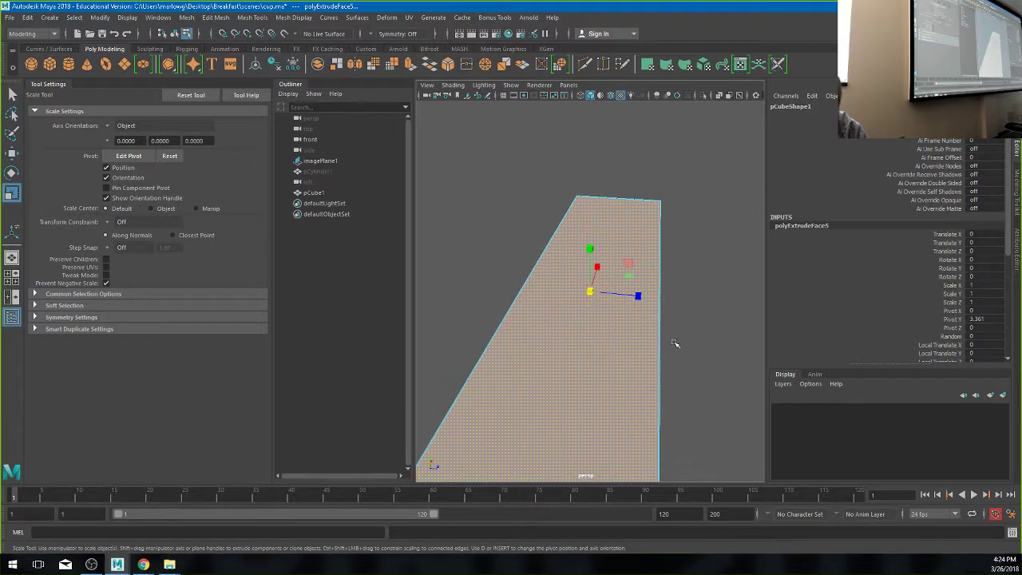
pyautogui.moveTo(638, 296); pyautogui.dragTo(458, 351)
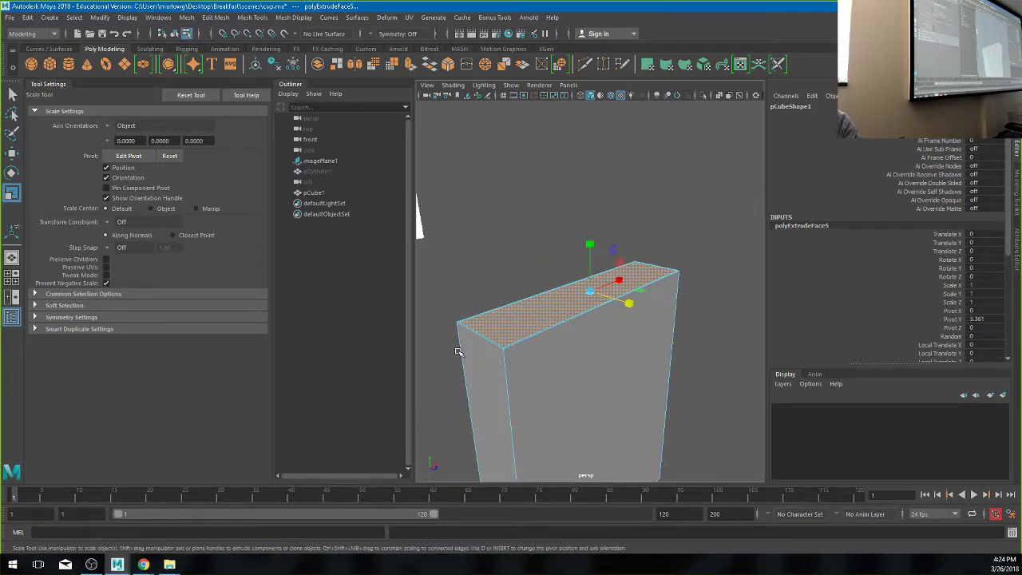
# - Extrude the inset top face again and sink it down into the box
pyautogui.hotkey('ctrl', 'e')
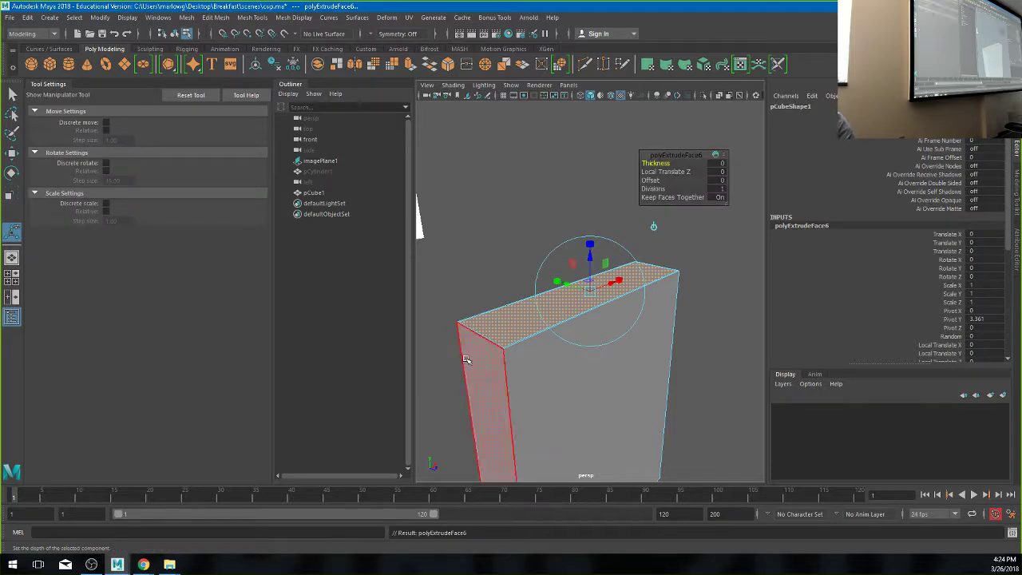
pyautogui.press('w')
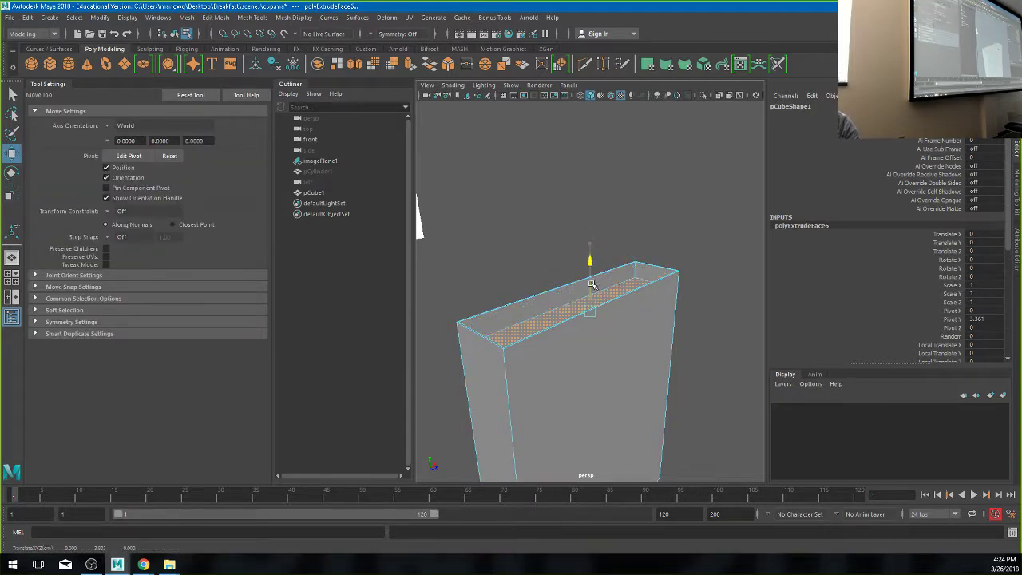
pyautogui.moveTo(589, 270); pyautogui.dragTo(655, 429)
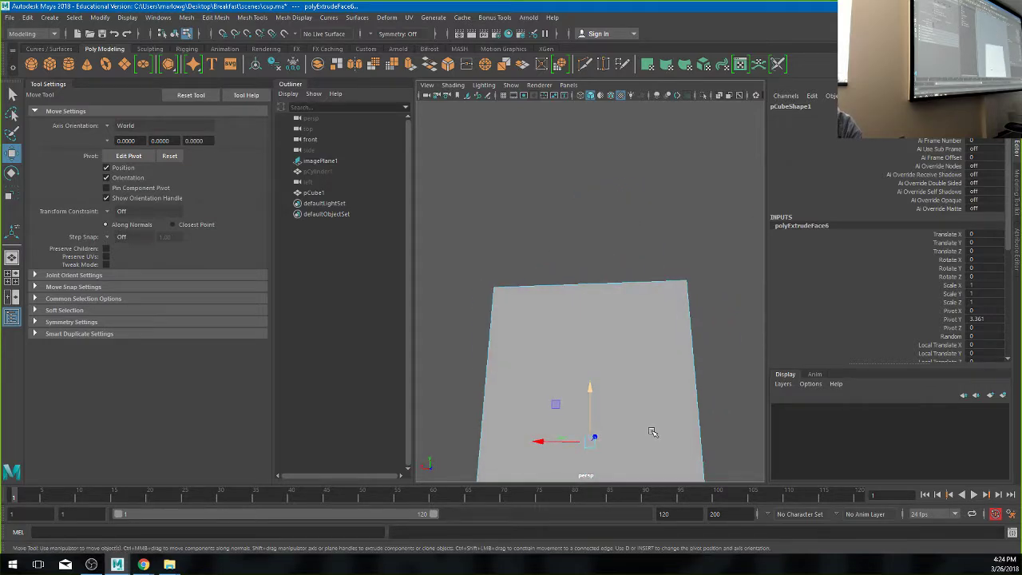
pyautogui.scroll(-3, 575, 406)
pyautogui.moveTo(589, 334); pyautogui.dragTo(591, 321)
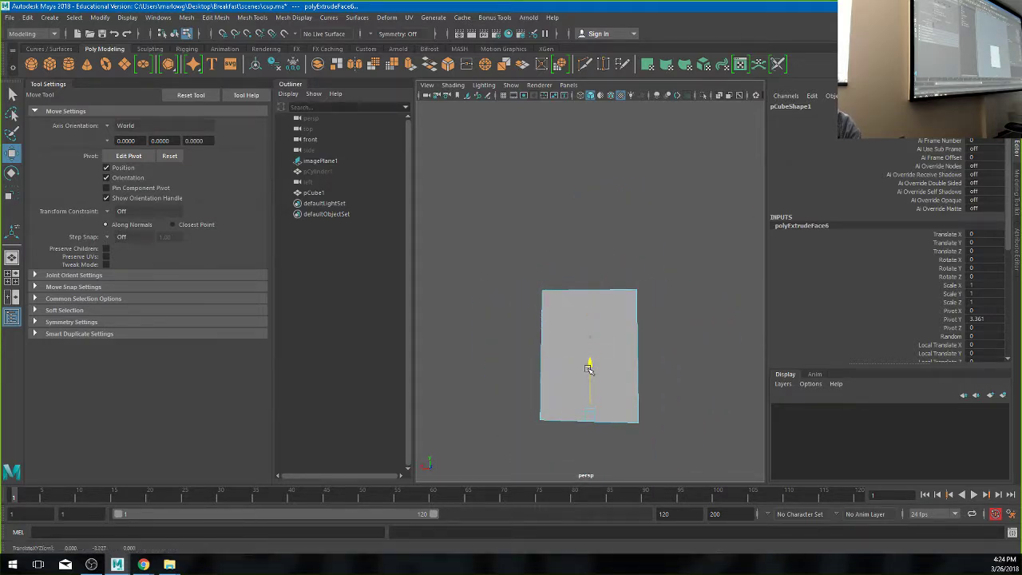
pyautogui.keyDown('alt'); pyautogui.moveTo(588, 366); pyautogui.dragTo(735, 346); pyautogui.keyUp('alt')
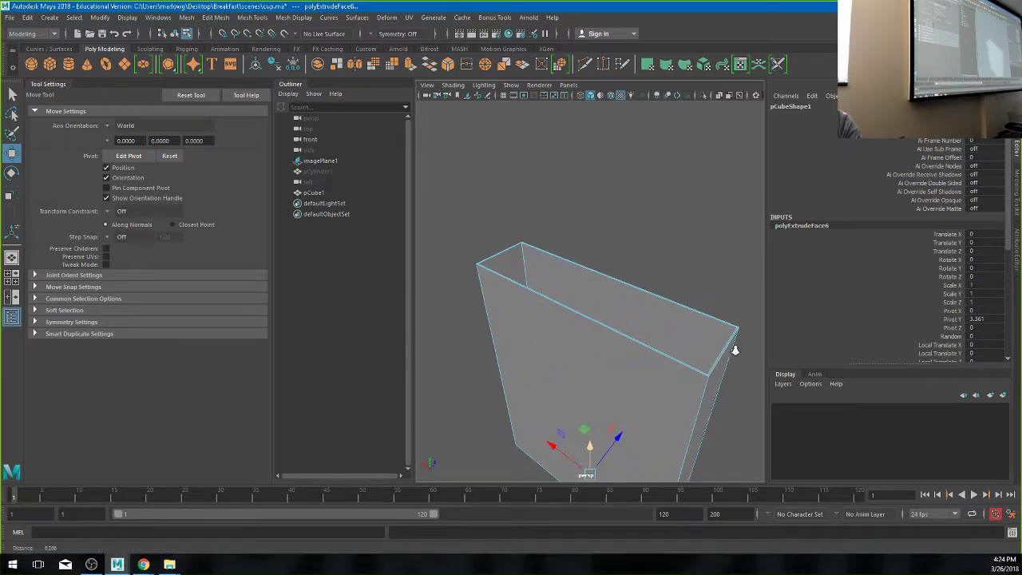
pyautogui.scroll(3, 559, 359)
pyautogui.scroll(2, 593, 370)
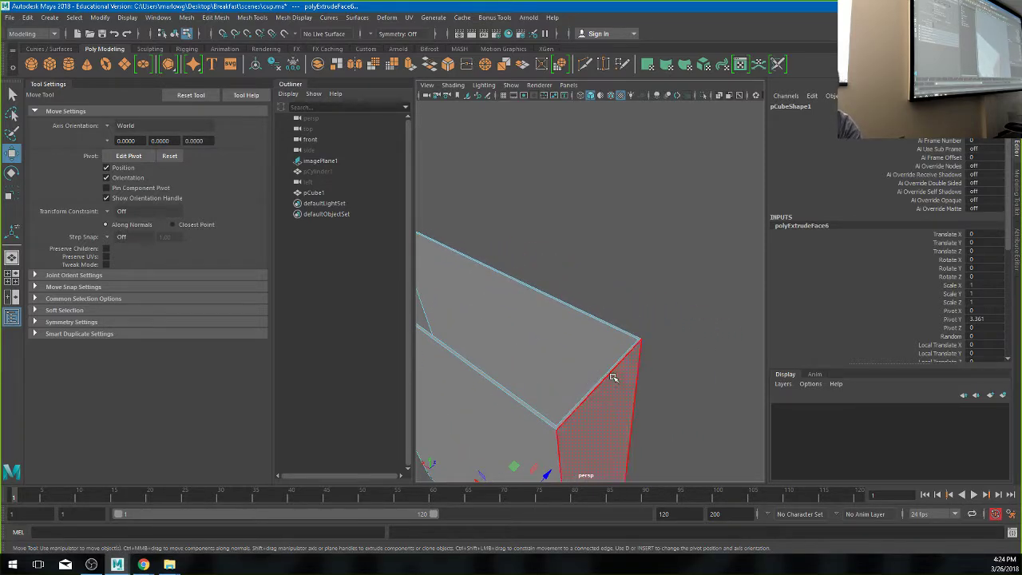
pyautogui.keyDown('alt'); pyautogui.moveTo(604, 381); pyautogui.dragTo(679, 346); pyautogui.keyUp('alt')
# - Extrude a top face plus the thin left rim face upward into a flap
pyautogui.moveTo(664, 354); pyautogui.dragTo(664, 285, button='right')
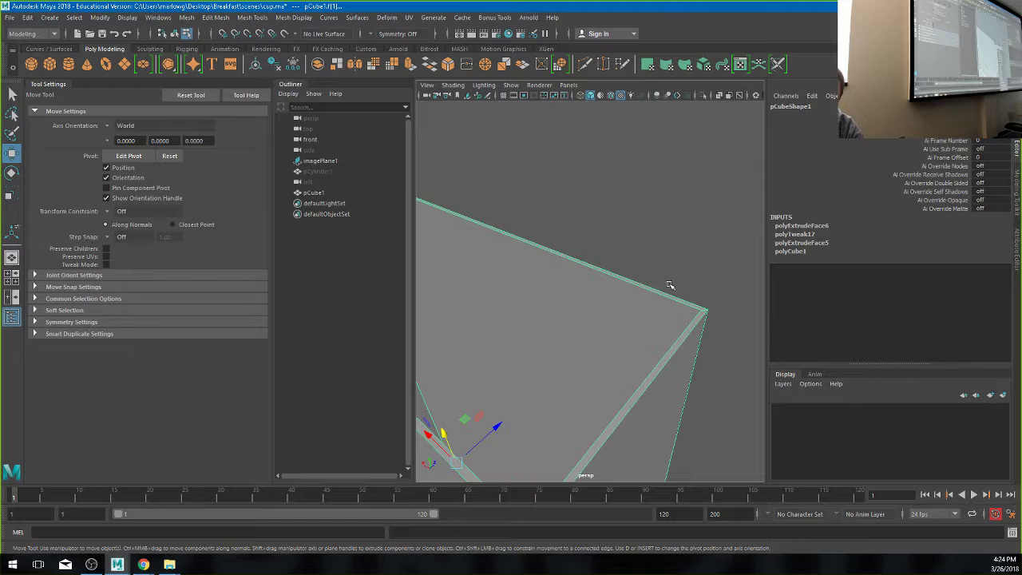
pyautogui.click(666, 351)
pyautogui.press('f')
pyautogui.keyDown('alt'); pyautogui.moveTo(518, 325); pyautogui.dragTo(589, 337); pyautogui.keyUp('alt')
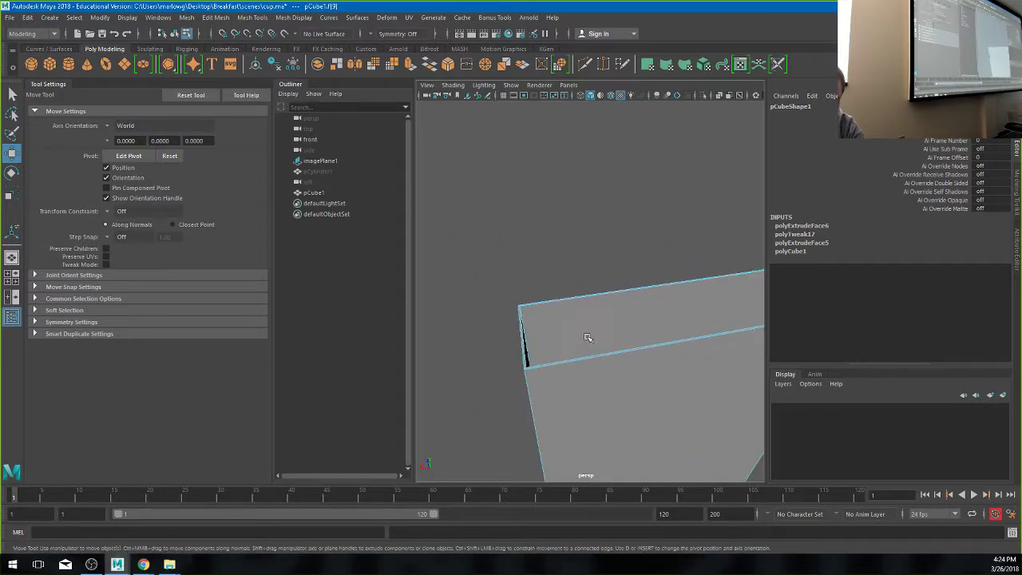
pyautogui.click(521, 337)
pyautogui.moveTo(522, 337)
pyautogui.keyDown('alt'); pyautogui.mouseDown()
pyautogui.moveTo(584, 360)
pyautogui.moveTo(522, 346)
pyautogui.mouseUp(); pyautogui.keyUp('alt')
pyautogui.scroll(-3, 584, 360)
pyautogui.hotkey('ctrl', 'e')
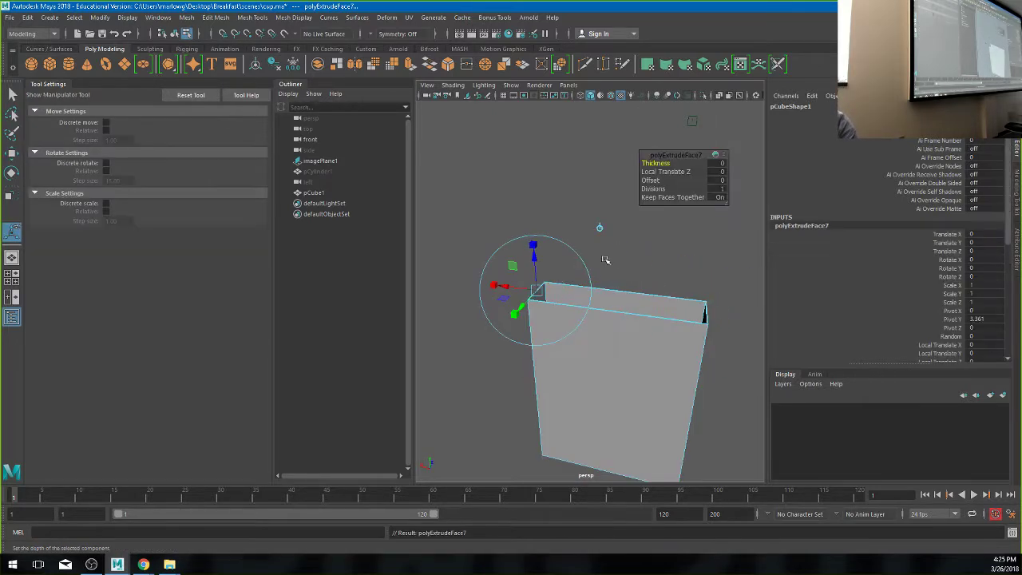
pyautogui.moveTo(536, 269); pyautogui.dragTo(632, 286)
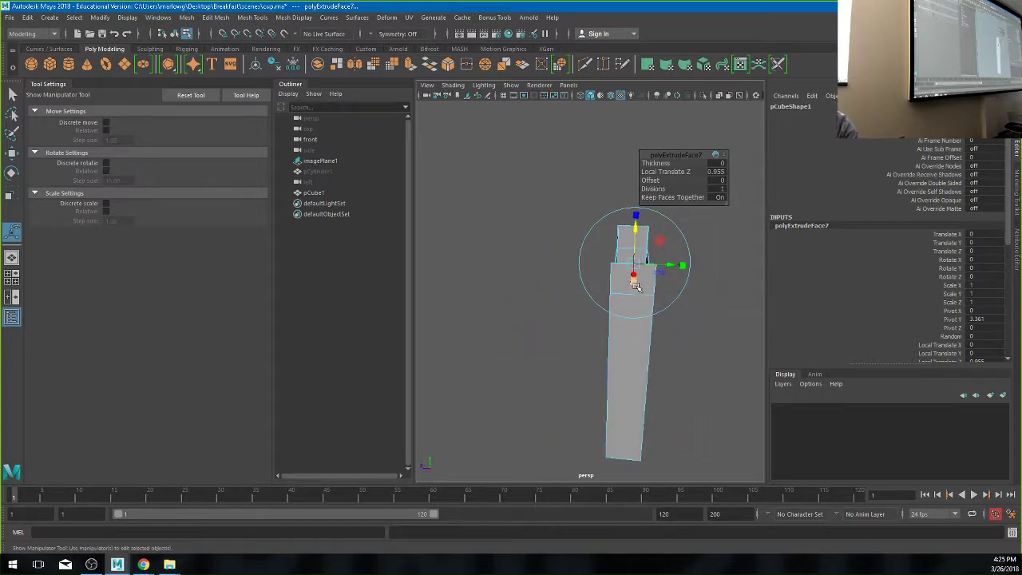
pyautogui.press('e')
pyautogui.press('r')
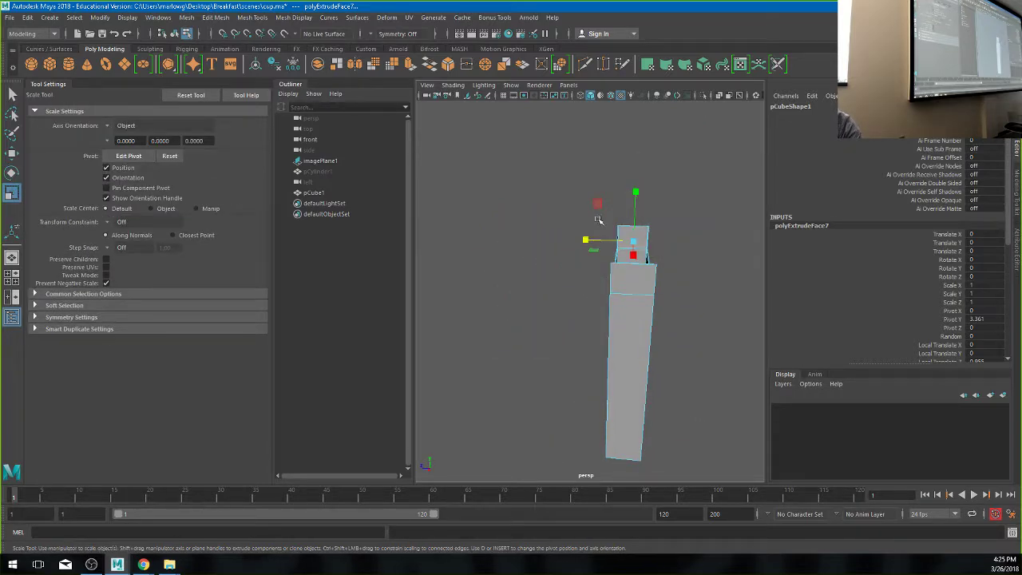
# - Extrude another rim face up into a second flap, then deselect it
pyautogui.keyDown('alt'); pyautogui.moveTo(598, 237); pyautogui.dragTo(491, 288); pyautogui.keyUp('alt')
pyautogui.scroll(6, 491, 289)
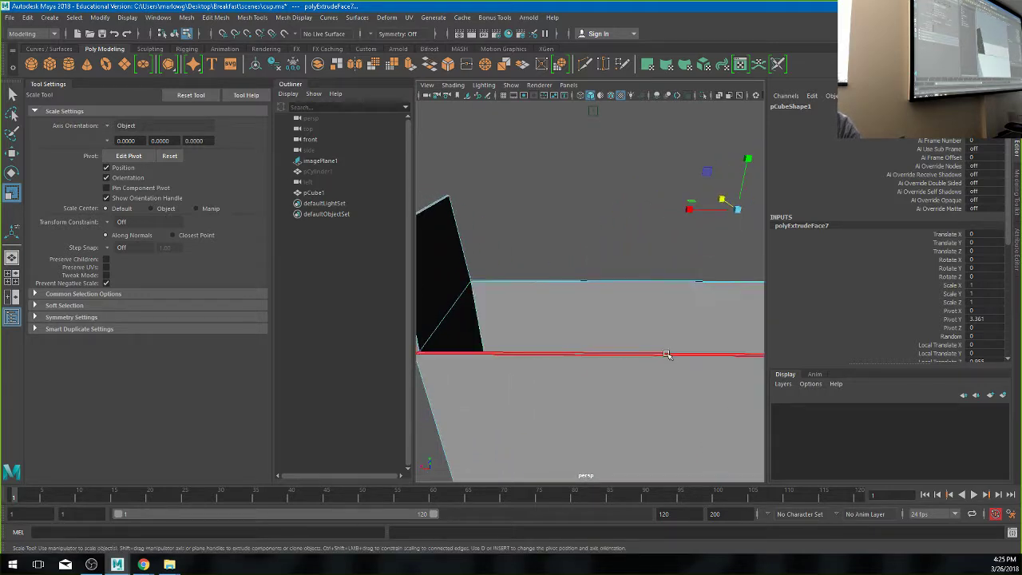
pyautogui.click(675, 312)
pyautogui.click(679, 281)
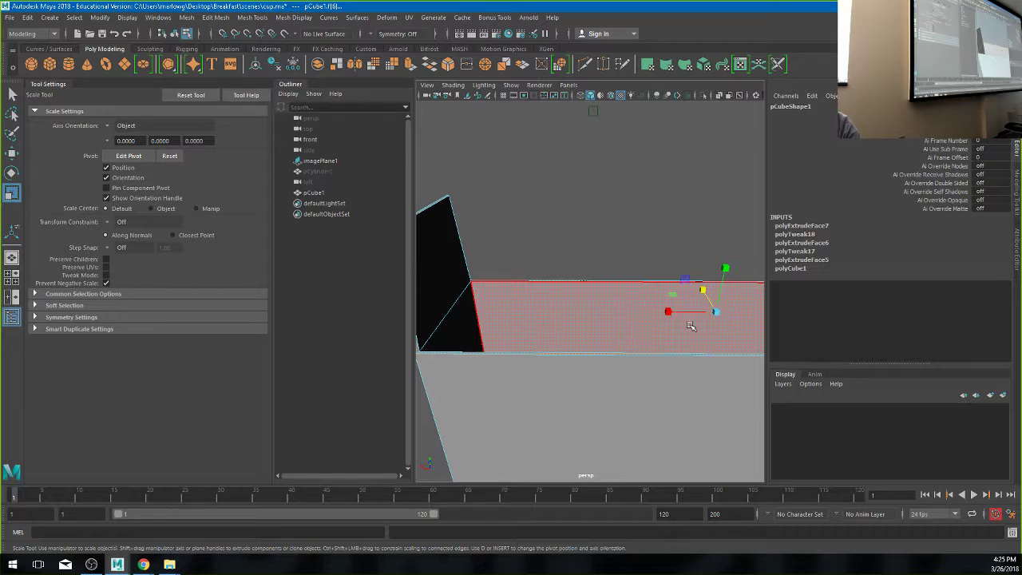
pyautogui.scroll(-4, 734, 340)
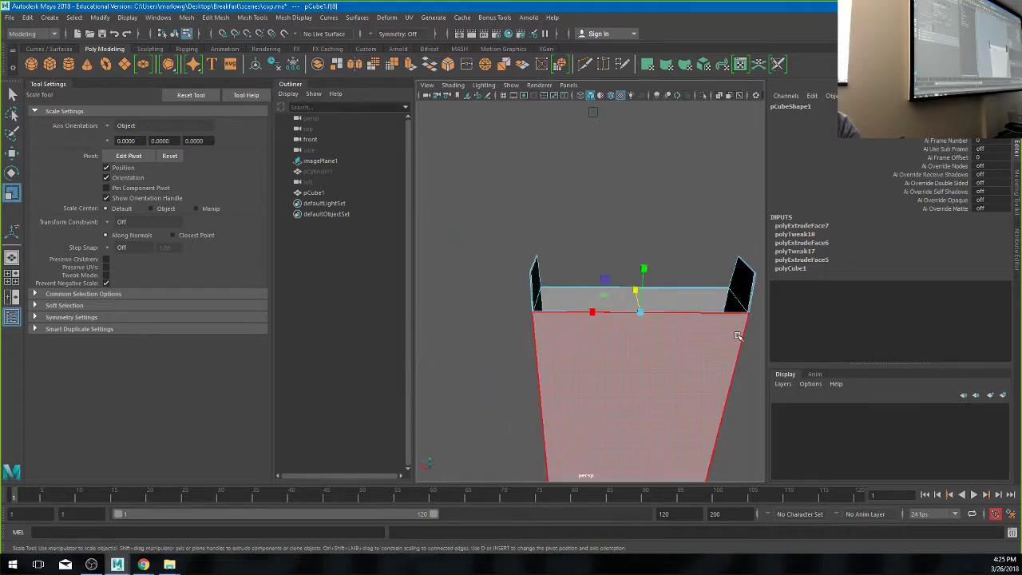
pyautogui.hotkey('ctrl', 'e')
pyautogui.moveTo(643, 283); pyautogui.dragTo(519, 293)
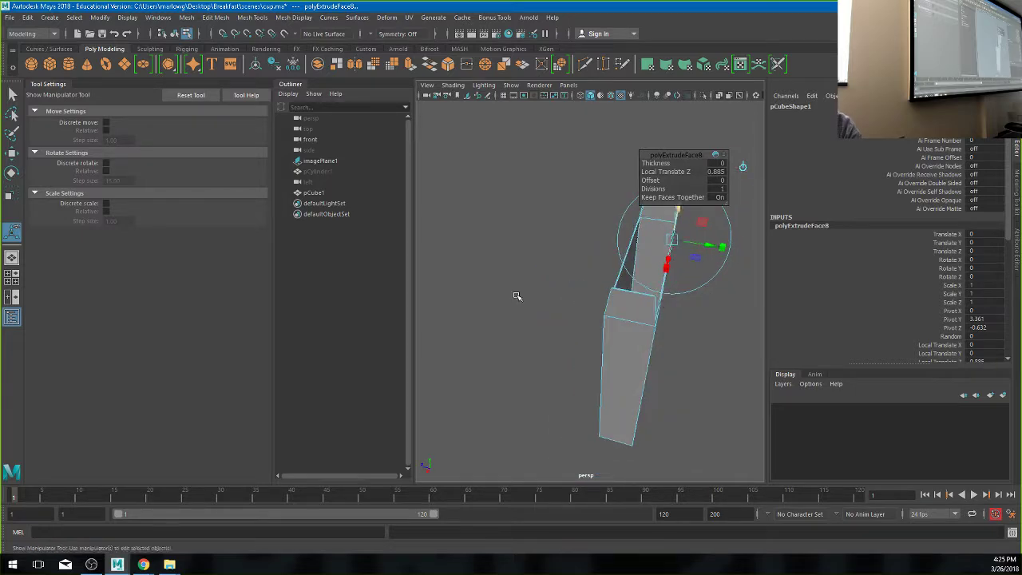
pyautogui.scroll(5, 650, 308)
pyautogui.click(607, 327)
pyautogui.scroll(-6, 638, 320)
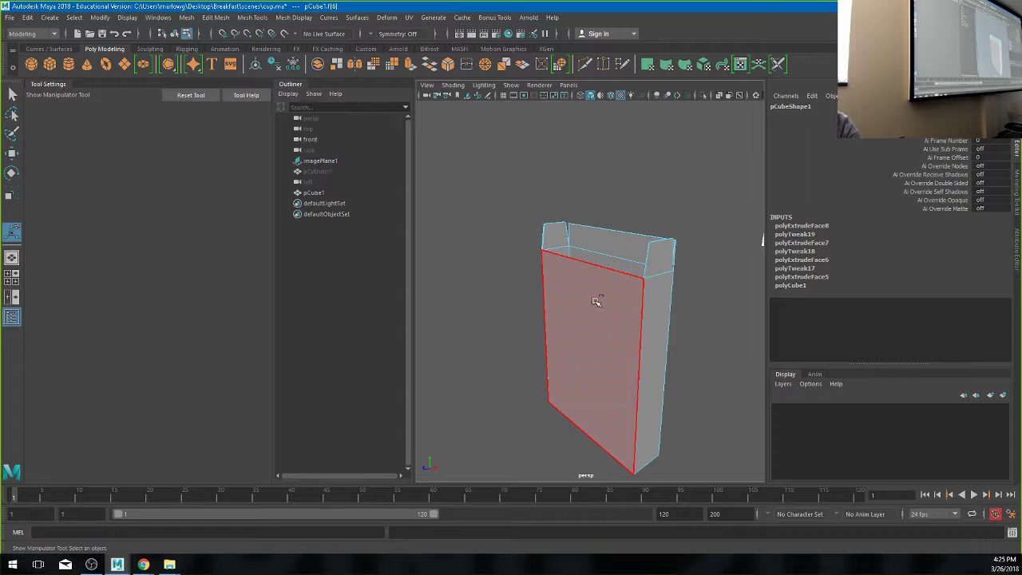
# - Extrude the remaining top face and pull it up into a flap
pyautogui.click(587, 239)
pyautogui.hotkey('ctrl', 'e')
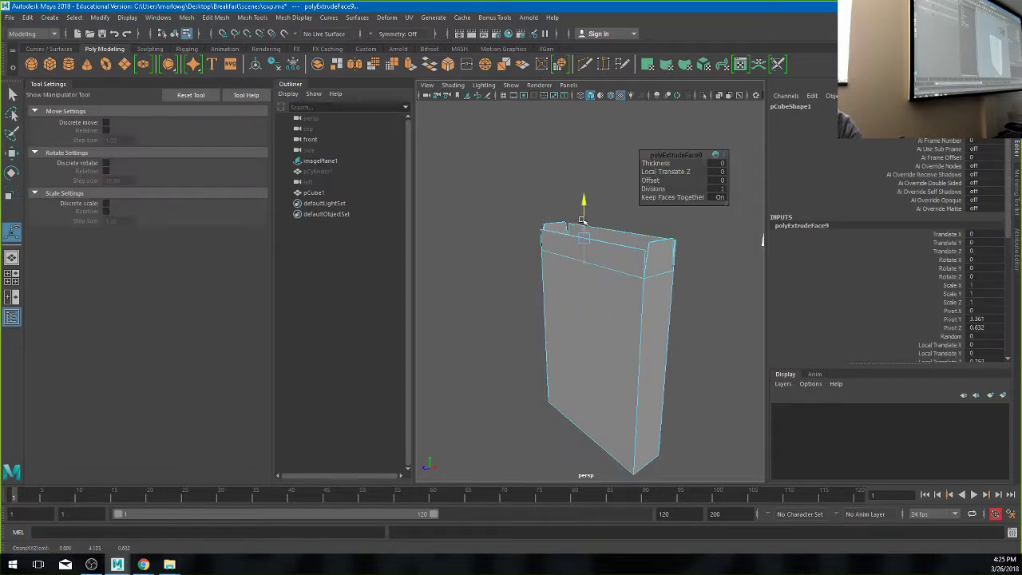
pyautogui.moveTo(583, 220); pyautogui.dragTo(540, 312)
pyautogui.press('w')
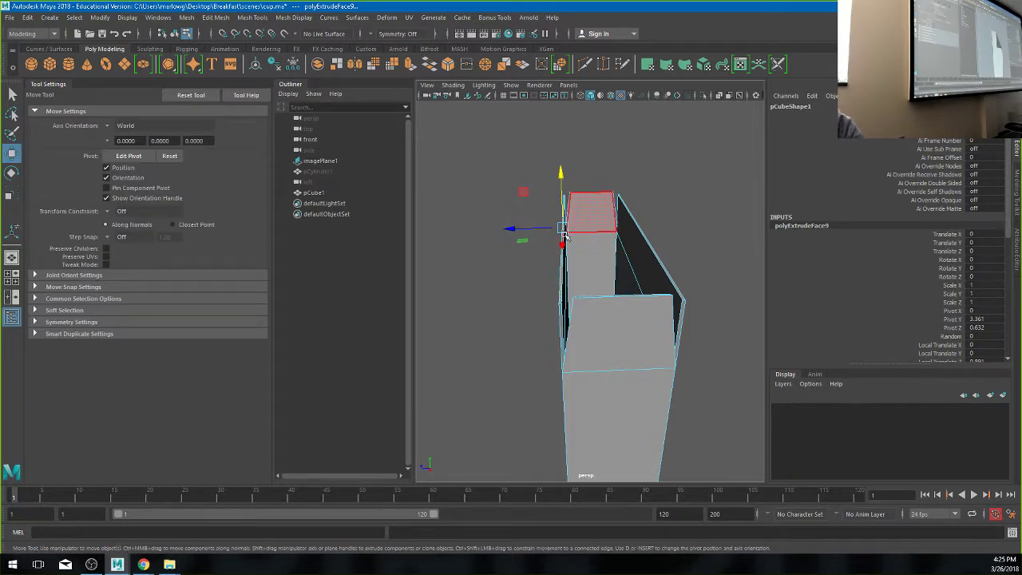
pyautogui.keyDown('alt'); pyautogui.moveTo(534, 229); pyautogui.dragTo(523, 279); pyautogui.keyUp('alt')
# - Rotate the flap's top edge so it tilts outward
pyautogui.rightClick(525, 246)
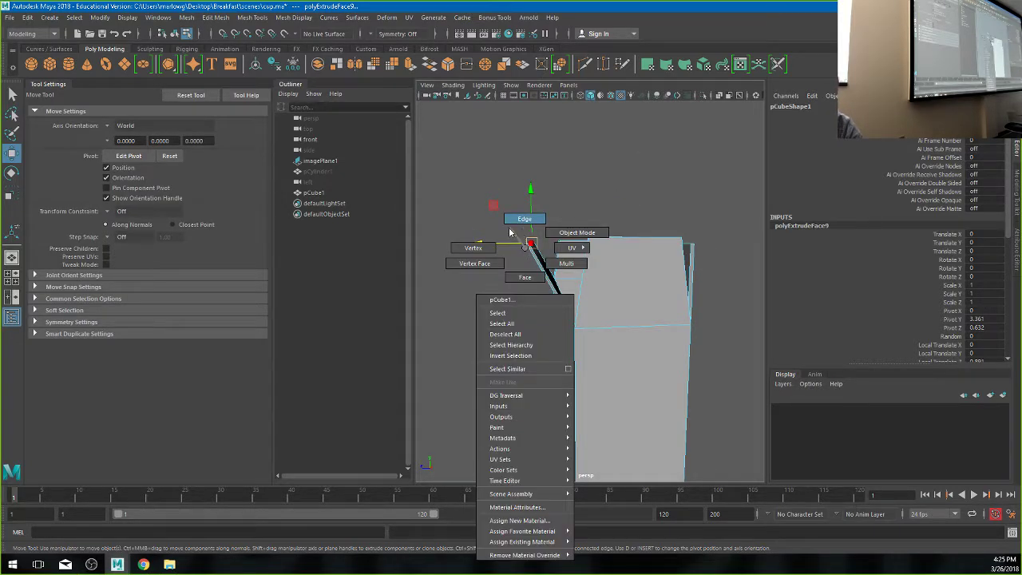
pyautogui.click(509, 232)
pyautogui.click(538, 237)
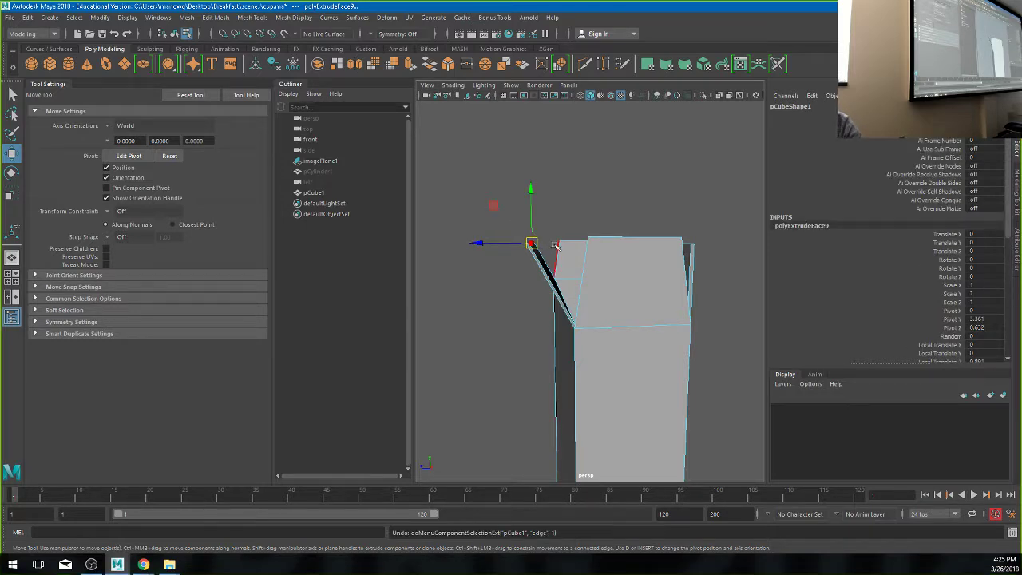
pyautogui.press('e')
pyautogui.moveTo(573, 227); pyautogui.dragTo(705, 270)
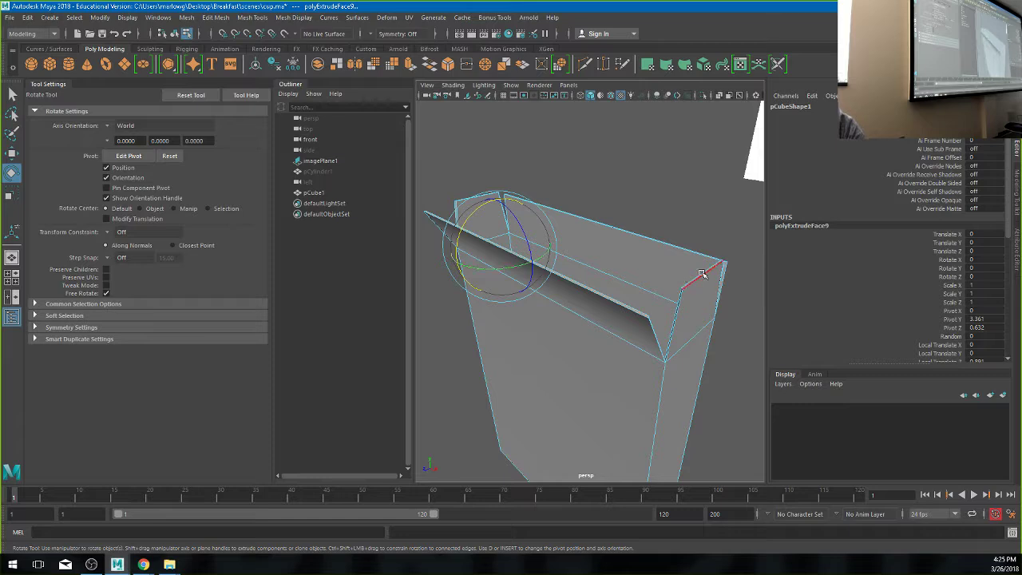
pyautogui.click(701, 273)
pyautogui.keyDown('ctrl'); pyautogui.click(698, 276); pyautogui.keyUp('ctrl')
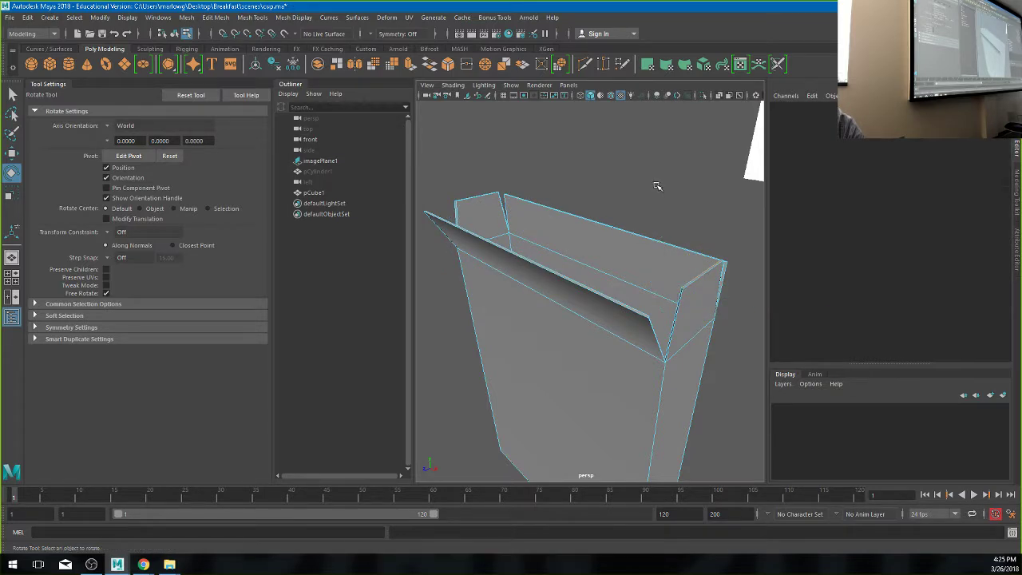
# - Move the front flap's face outward to the right
pyautogui.moveTo(696, 277)
pyautogui.mouseDown(button='right')
pyautogui.moveTo(696, 264)
pyautogui.moveTo(683, 276)
pyautogui.moveTo(696, 289)
pyautogui.mouseUp(button='right')
pyautogui.click(696, 276)
pyautogui.keyDown('alt'); pyautogui.moveTo(696, 276); pyautogui.dragTo(594, 295); pyautogui.keyUp('alt')
pyautogui.press('w')
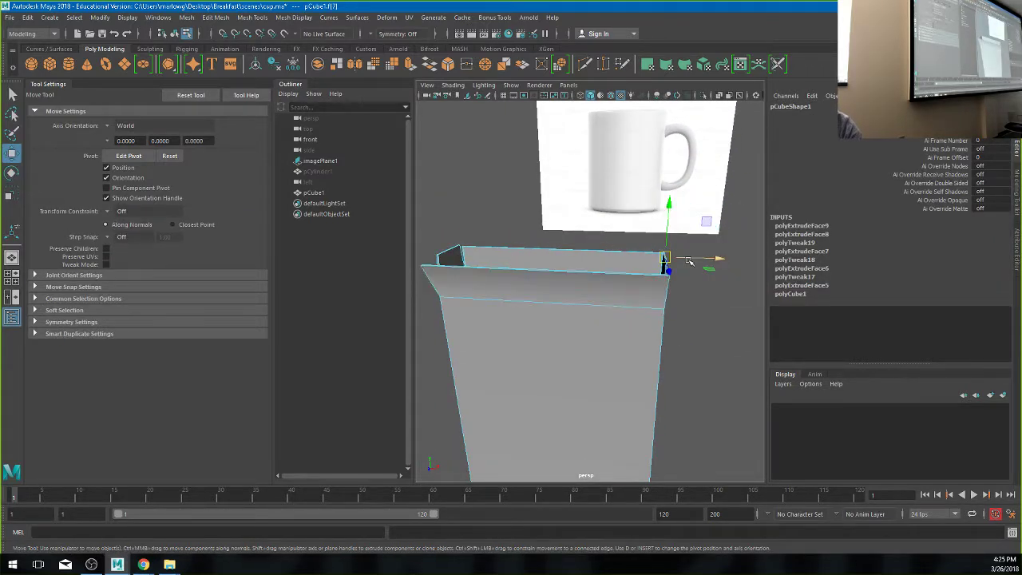
pyautogui.moveTo(690, 259); pyautogui.dragTo(569, 270)
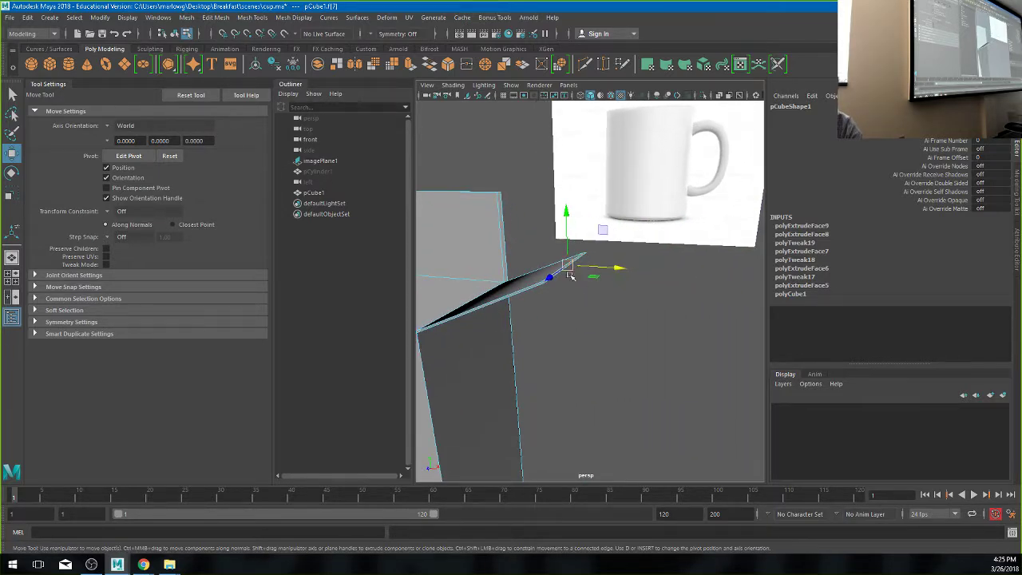
# - Raise the flap's outer edge upward, then return to whole-object selection
pyautogui.moveTo(568, 270); pyautogui.dragTo(570, 228, button='right')
pyautogui.click(566, 270)
pyautogui.keyDown('alt'); pyautogui.moveTo(565, 270); pyautogui.dragTo(574, 281); pyautogui.keyUp('alt')
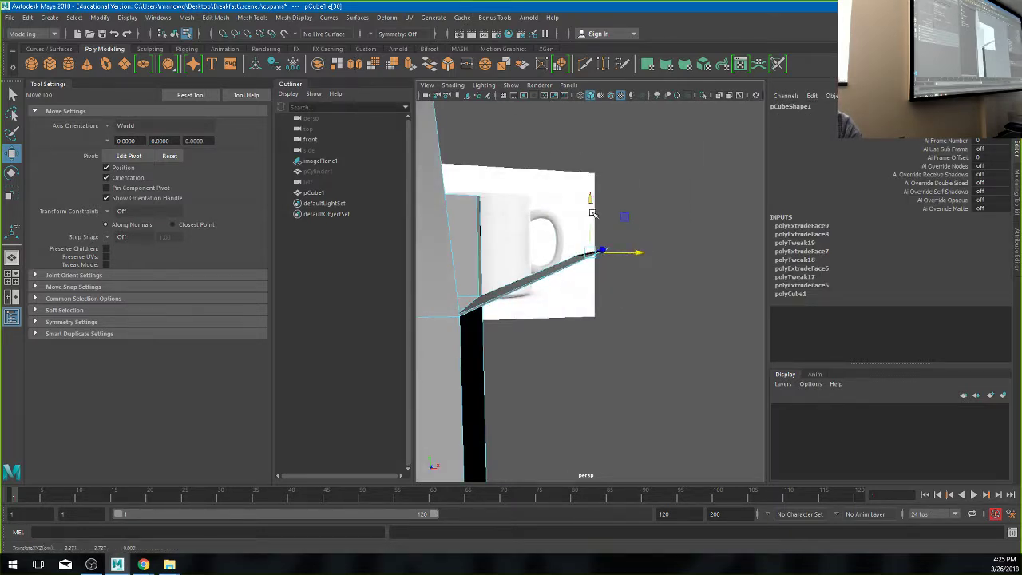
pyautogui.moveTo(590, 206); pyautogui.dragTo(590, 222)
pyautogui.keyDown('alt'); pyautogui.moveTo(559, 264); pyautogui.dragTo(527, 352); pyautogui.keyUp('alt')
pyautogui.moveTo(524, 268); pyautogui.dragTo(578, 242, button='right')
# - Smooth-preview the open box, orbit around it for inspection, then switch from Maya to the browser
pyautogui.press('3')
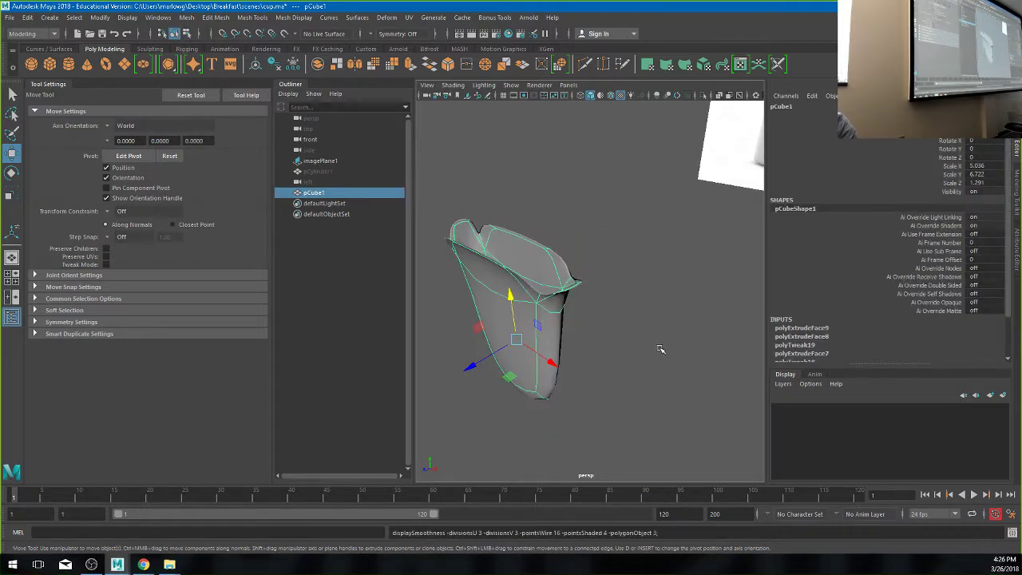
pyautogui.click(659, 349)
pyautogui.keyDown('alt'); pyautogui.moveTo(554, 417); pyautogui.dragTo(646, 383); pyautogui.keyUp('alt')
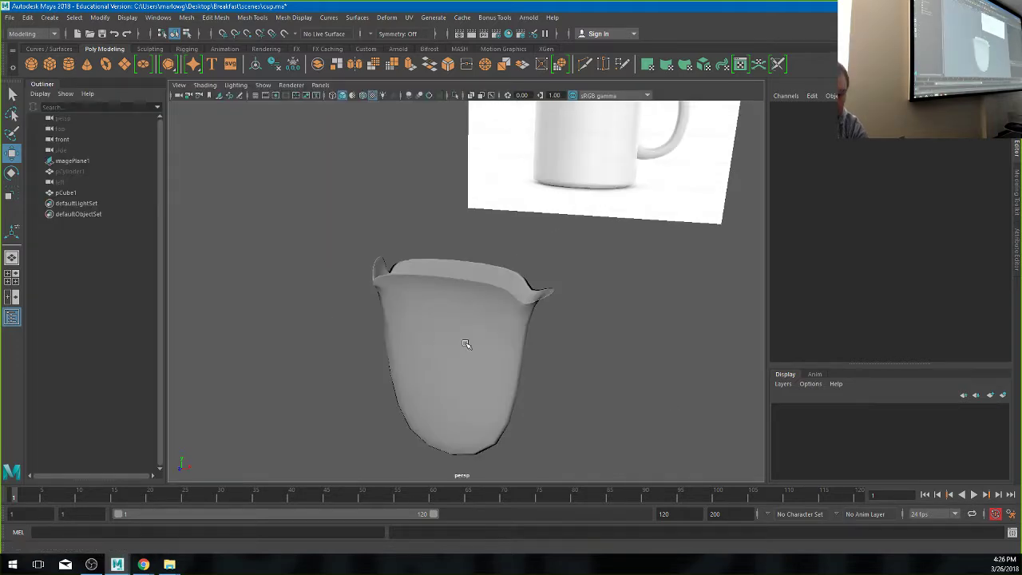
pyautogui.keyDown('alt'); pyautogui.moveTo(466, 341); pyautogui.dragTo(543, 315); pyautogui.keyUp('alt')
pyautogui.click(463, 344)
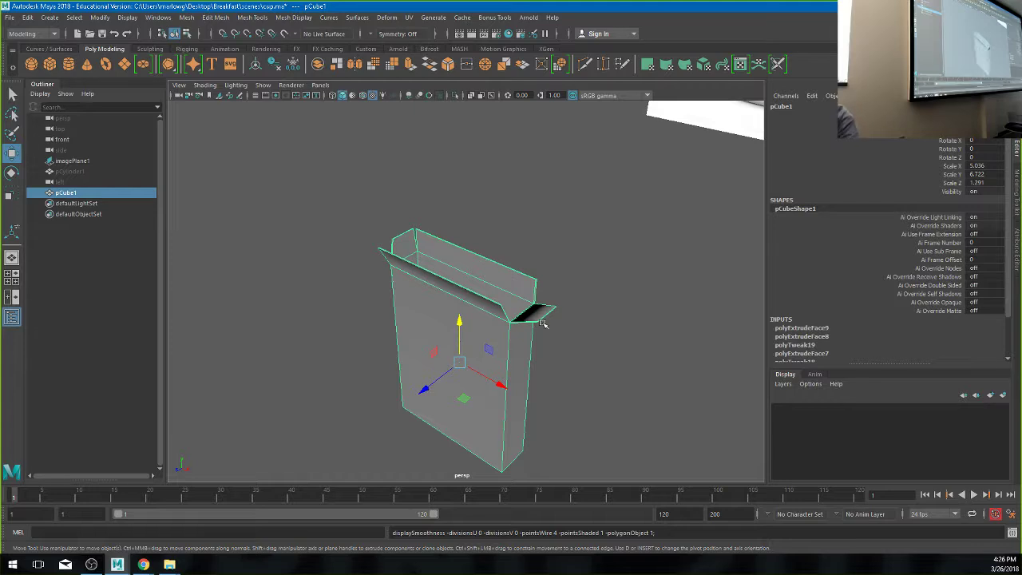
pyautogui.click(568, 316)
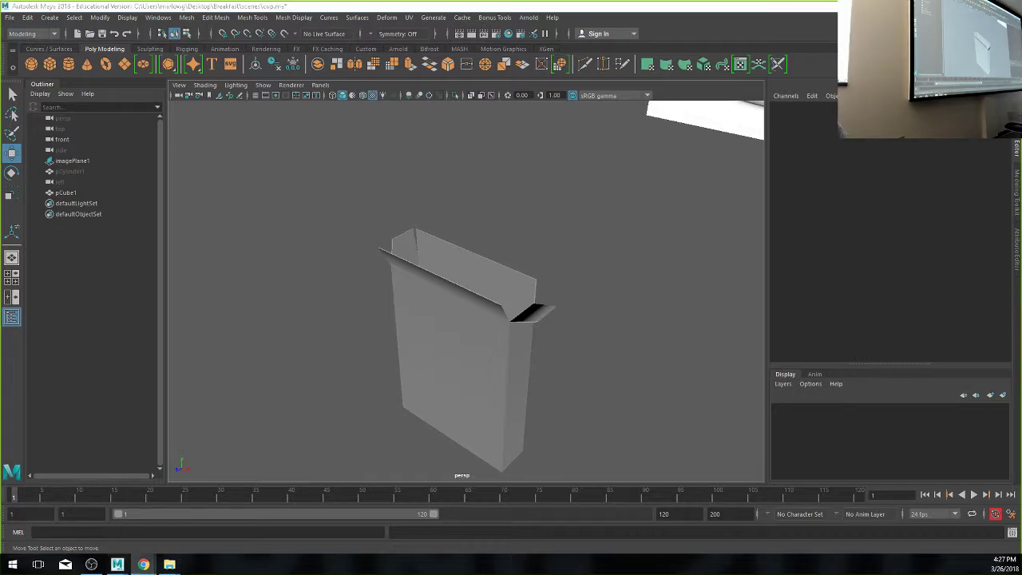
pyautogui.hotkey('alt', 'Tab')
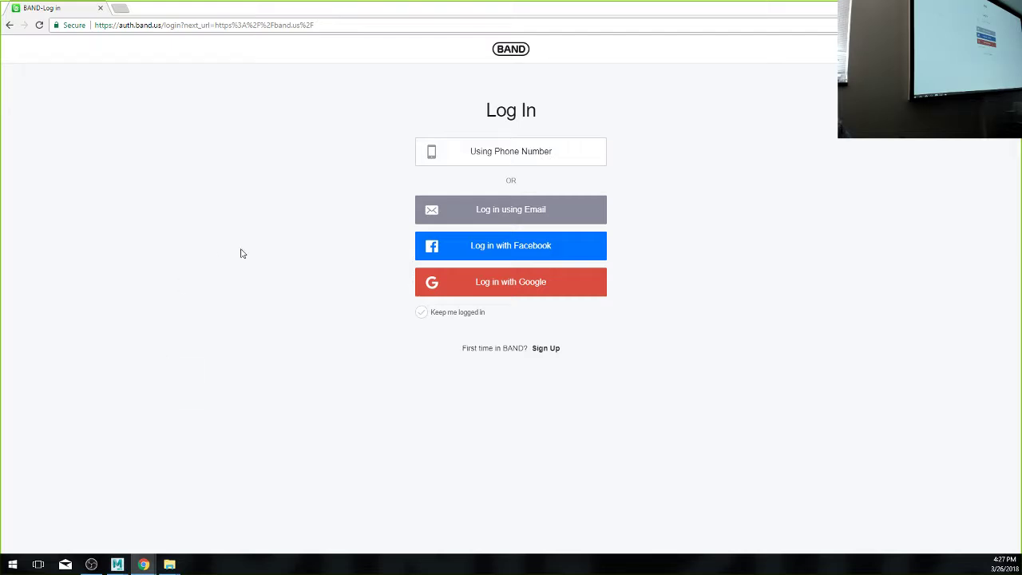
# - Sign in to BAND via Facebook, open the POA - ETSU DIGM band, and paste the assignment link into a new post
pyautogui.click(490, 252)
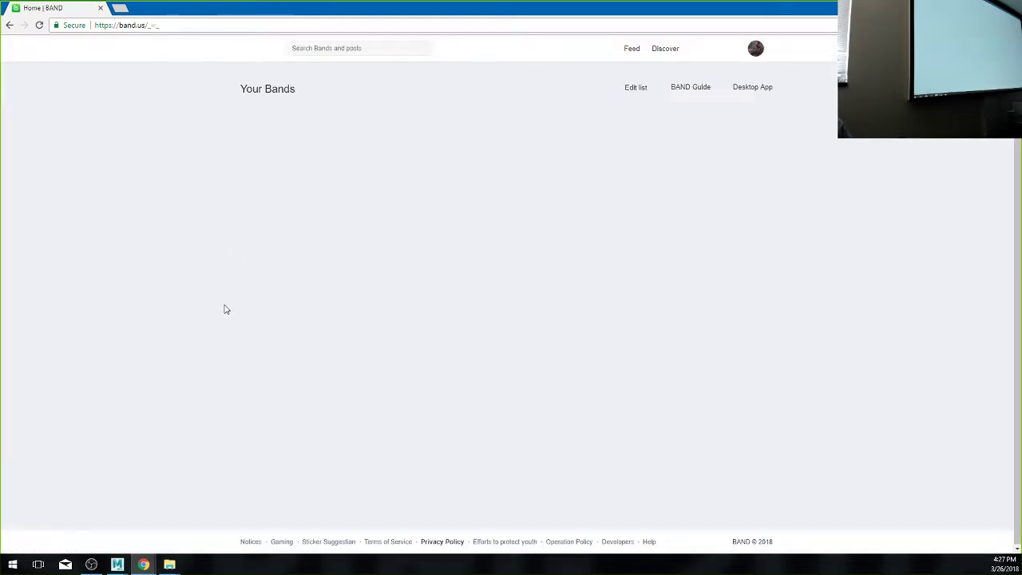
pyautogui.click(502, 164)
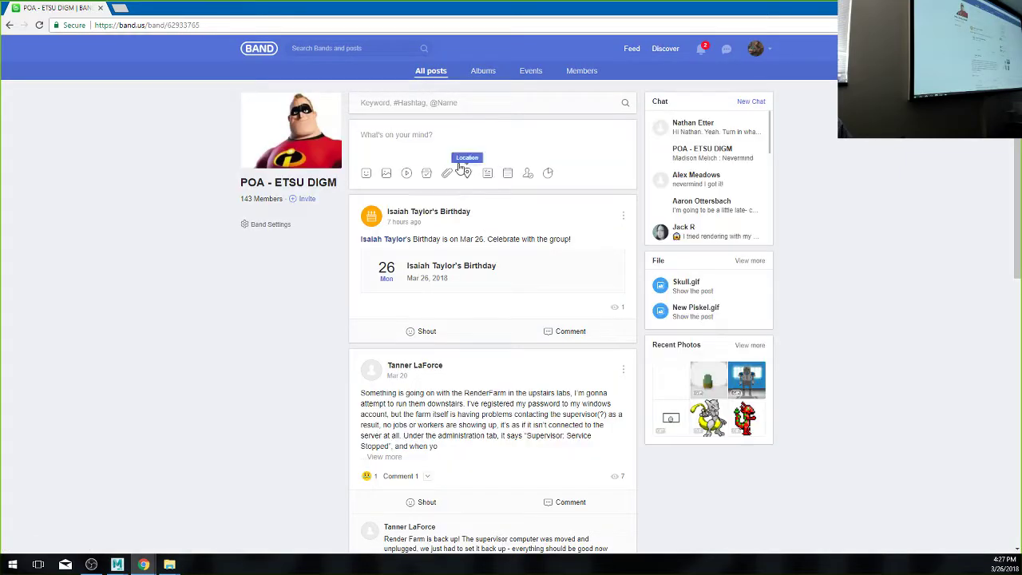
pyautogui.click(427, 137)
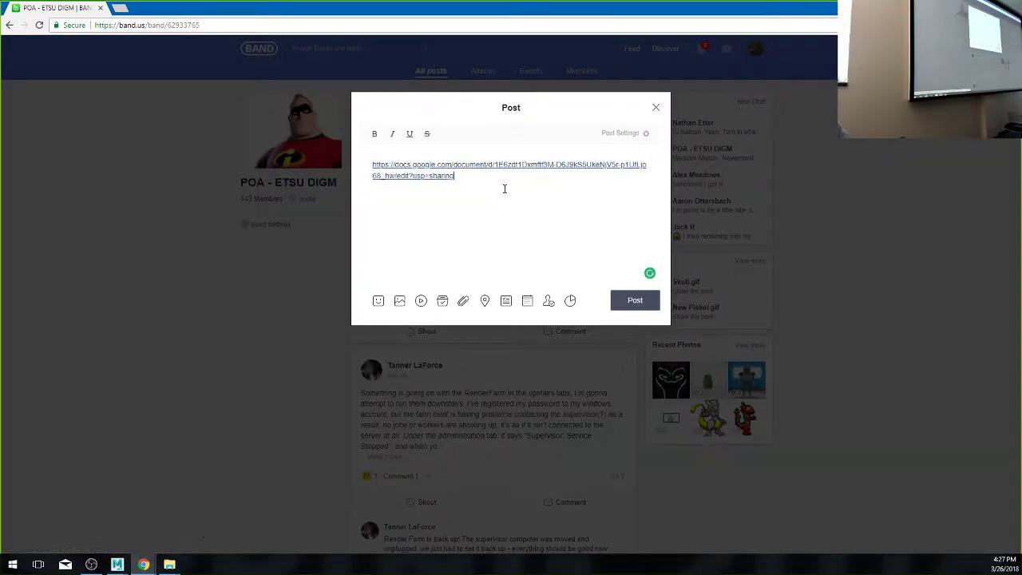
pyautogui.press('Return')
pyautogui.press('Up')
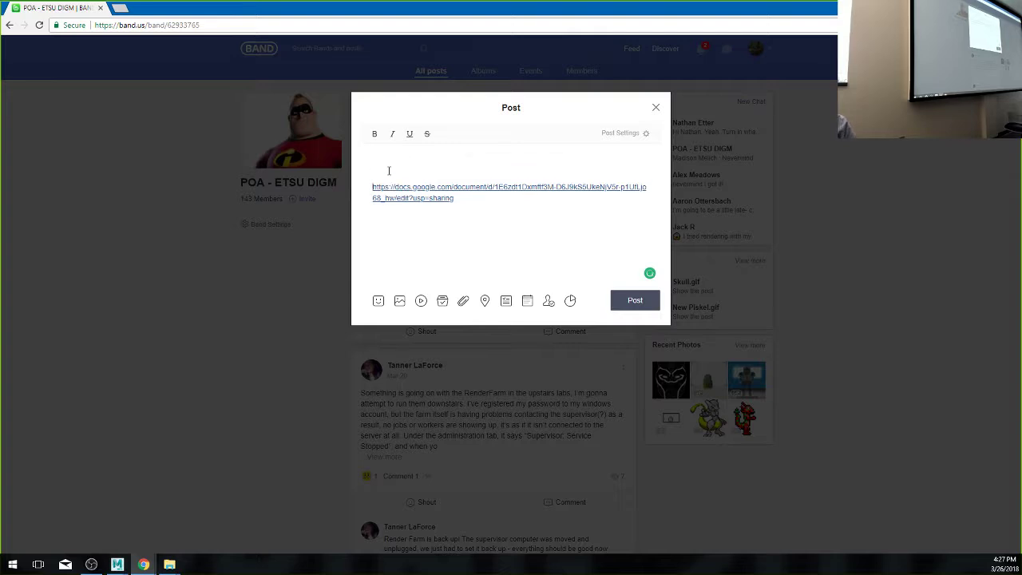
# - Title the post 'Pr3 - Breakfast', publish it, and open the posted Google Docs link
pyautogui.write('Pr3 - Breakfast')
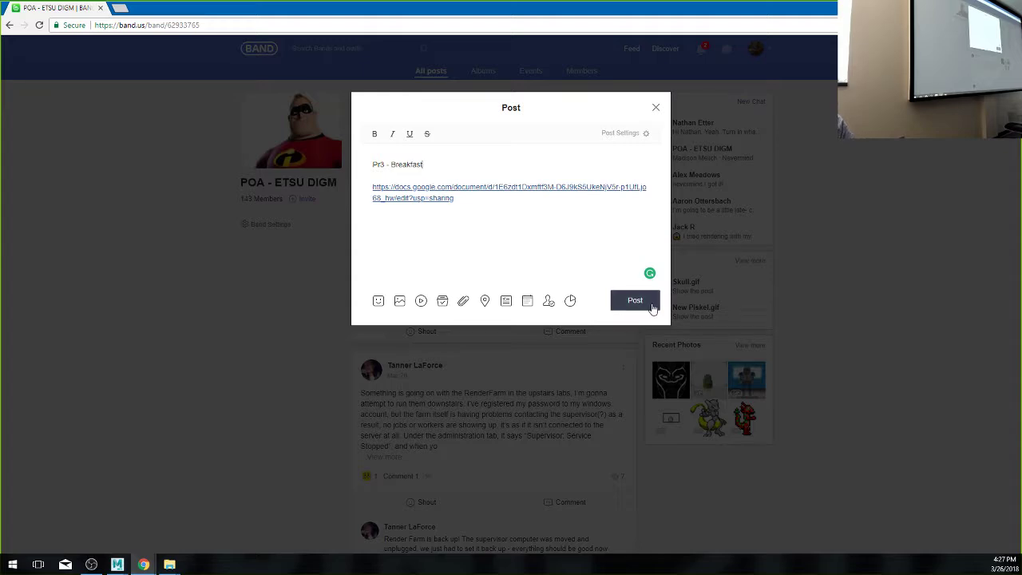
pyautogui.click(649, 305)
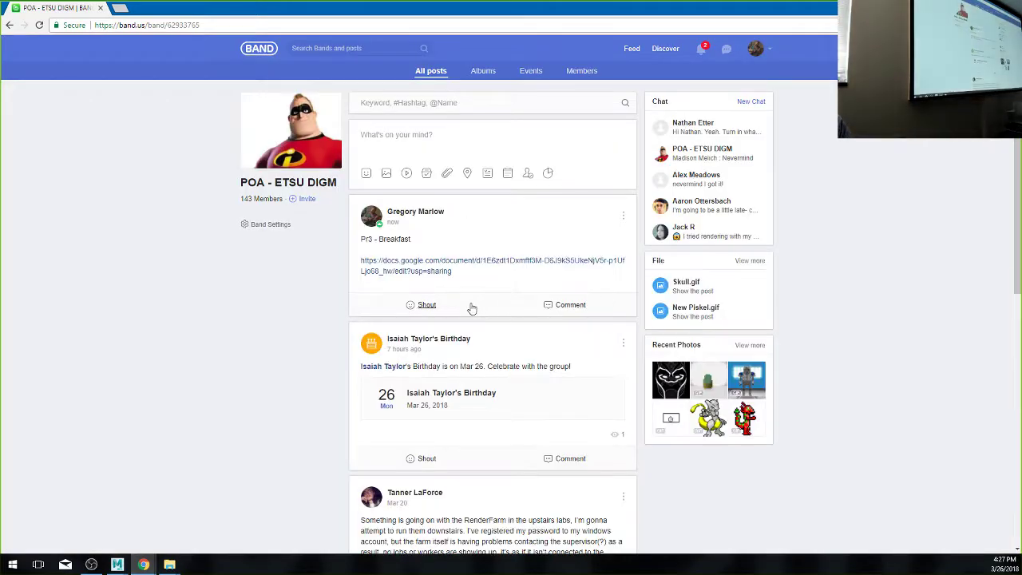
pyautogui.click(415, 265)
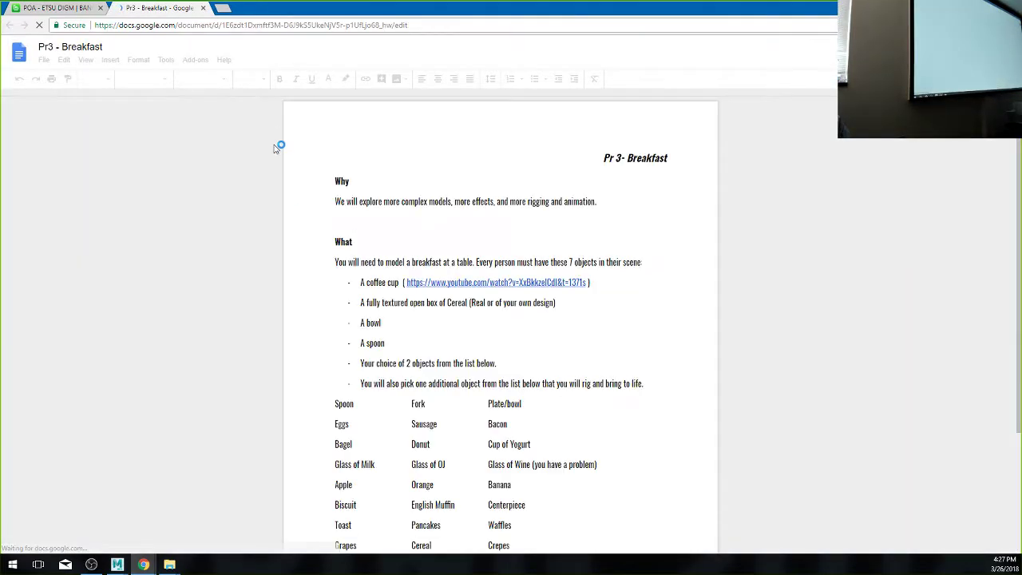
# - Zoom the Pr3 - Breakfast document to 150% and scroll down to the required objects list
pyautogui.click(103, 79)
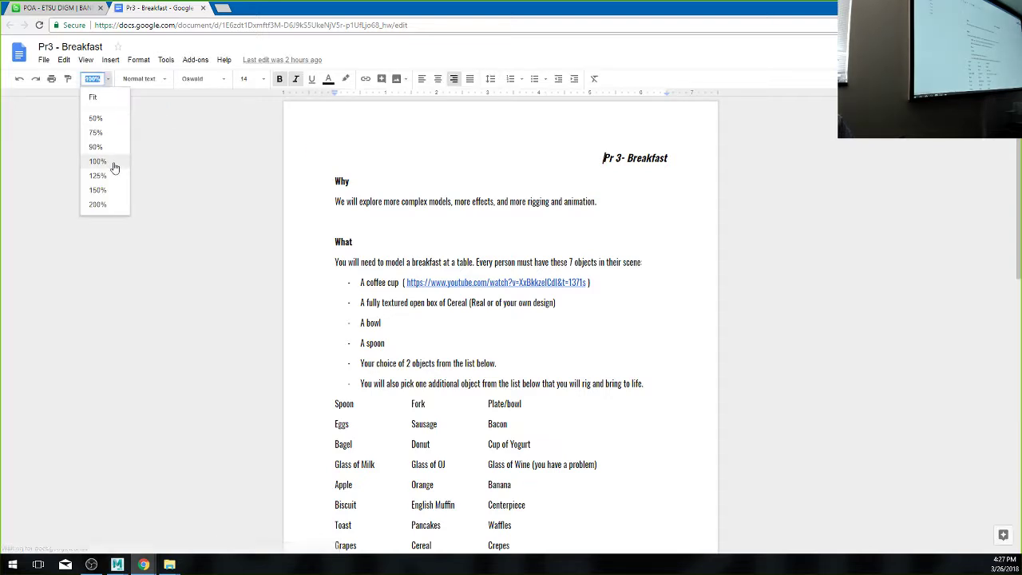
pyautogui.click(114, 190)
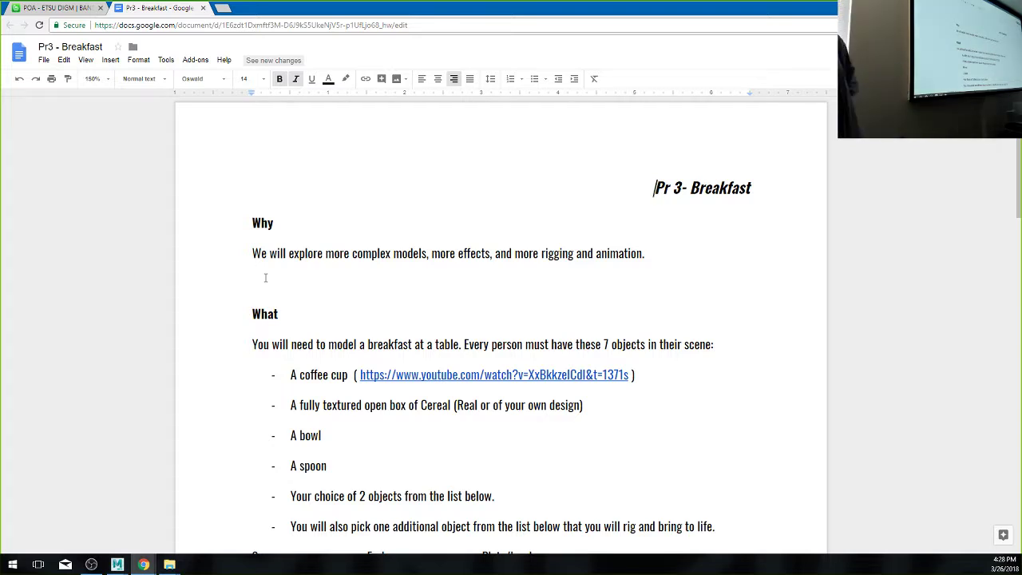
pyautogui.scroll(-2, 295, 295)
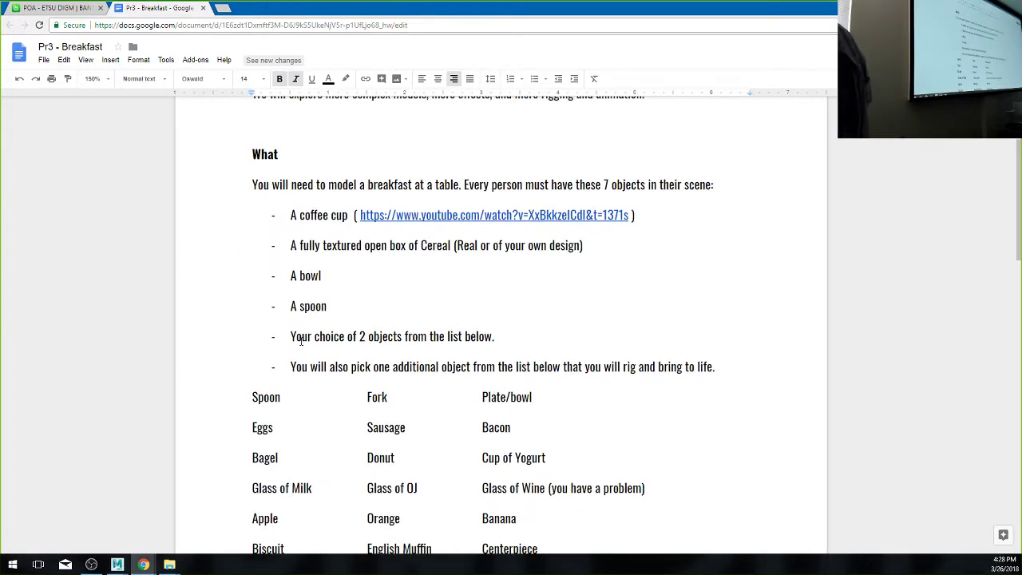
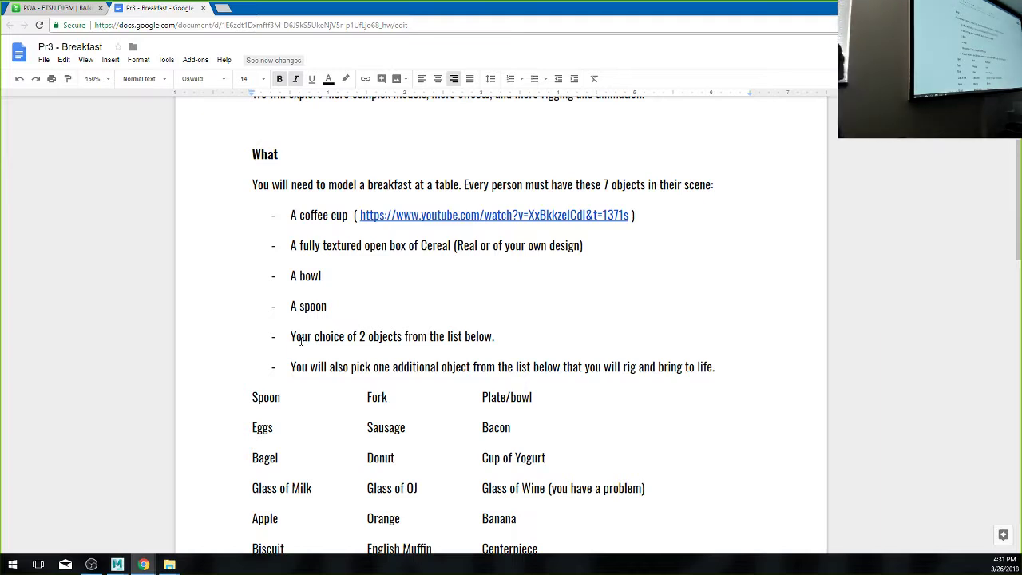
# - Scroll the Pr3 - Breakfast brief to show the full object list, Spoon through Newspaper/napkin
pyautogui.scroll(-1, 347, 360)
pyautogui.scroll(-3, 347, 360)
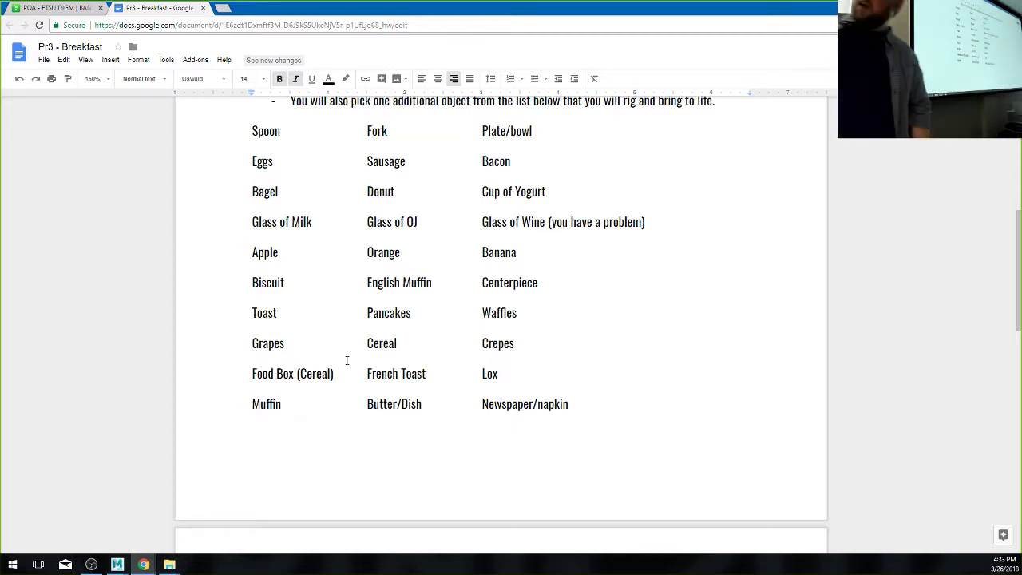
# - Scroll past the page break to the breakfast-scene requirements and the When heading
pyautogui.scroll(-5, 304, 373)
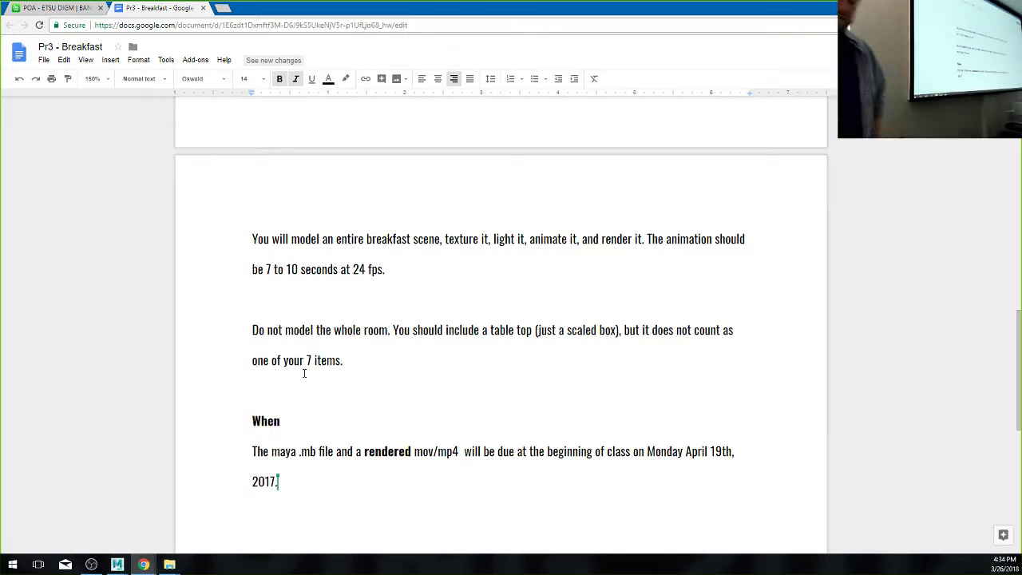
# - Scroll further to center the When section's due date and deliverables
pyautogui.scroll(-2, 323, 419)
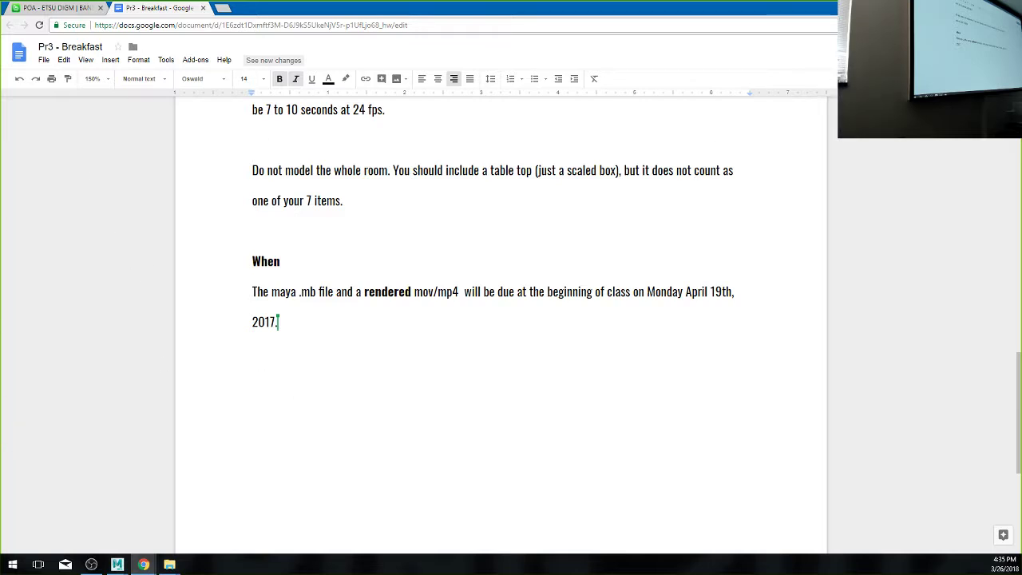
# - From the desktop, open a File Explorer window and go to the \\etsue3 network share
pyautogui.hotkey('alt', 'Tab')
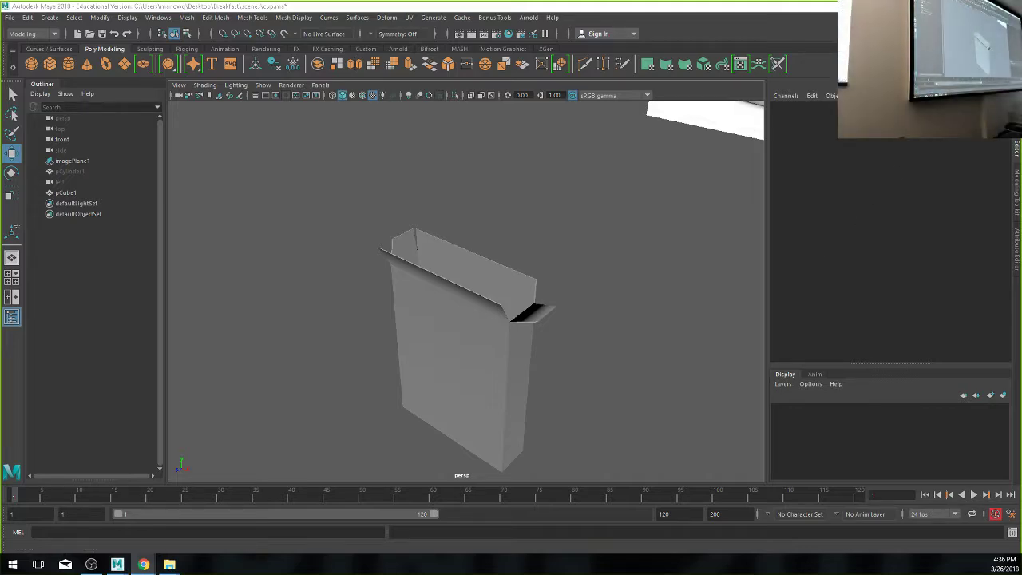
pyautogui.press('super+d')
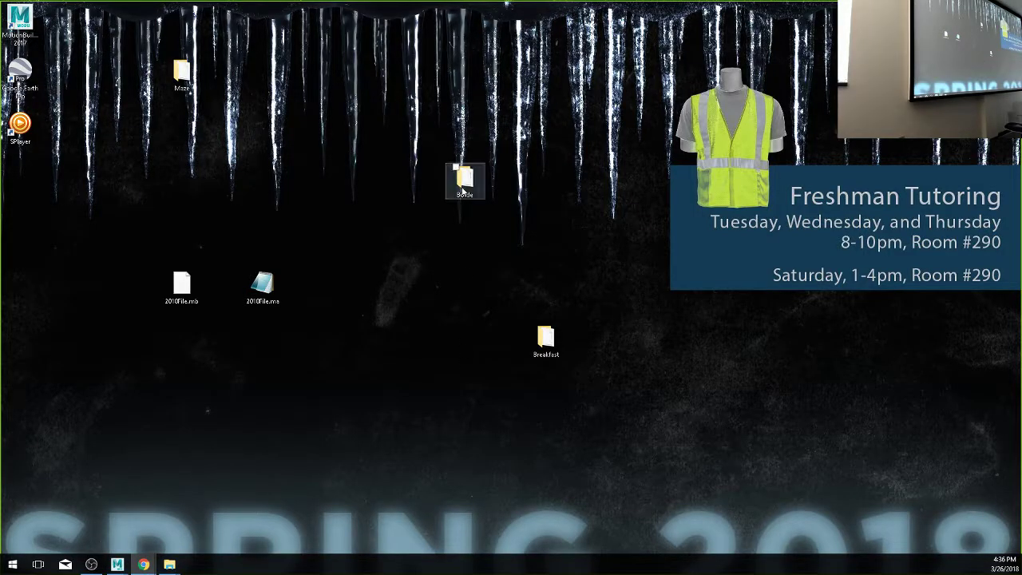
pyautogui.doubleClick(465, 182)
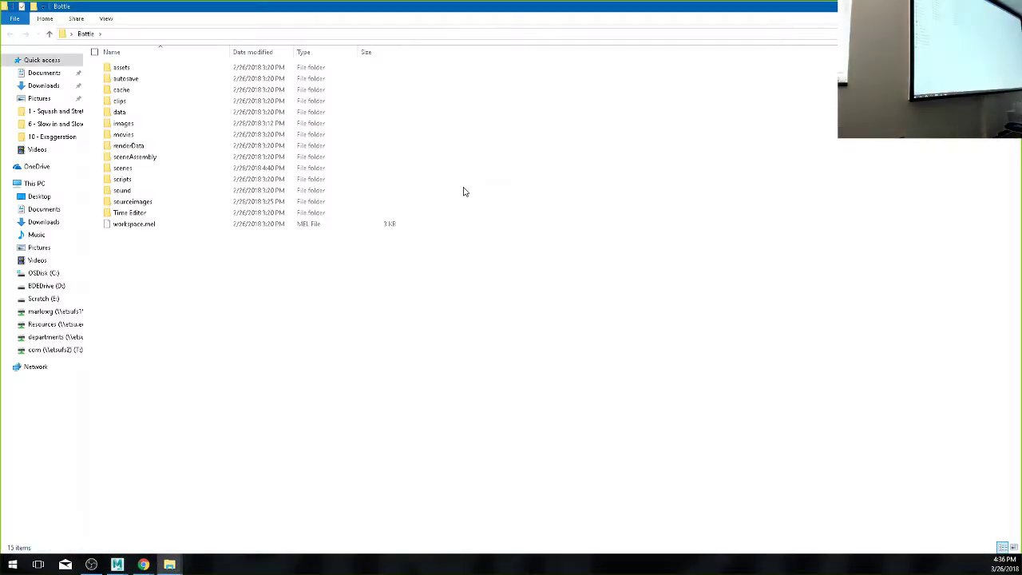
pyautogui.click(232, 36)
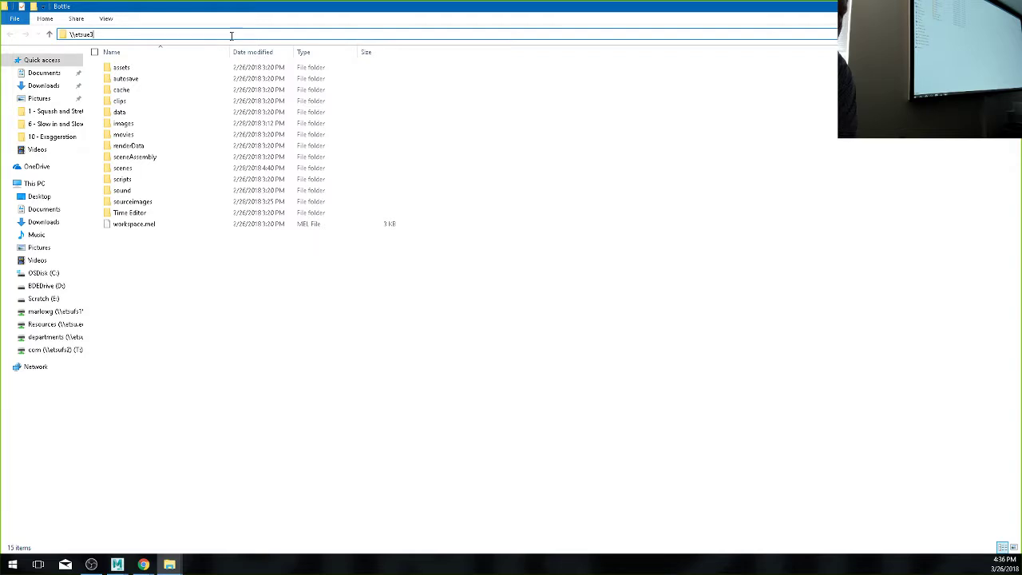
pyautogui.write('\\\\etsue3')
pyautogui.press('Return')
# - Navigate Faculty > instructor folder > Old > Spring 2017 > POA > Turn In > Pr3 - Breakfast
pyautogui.doubleClick(152, 99)
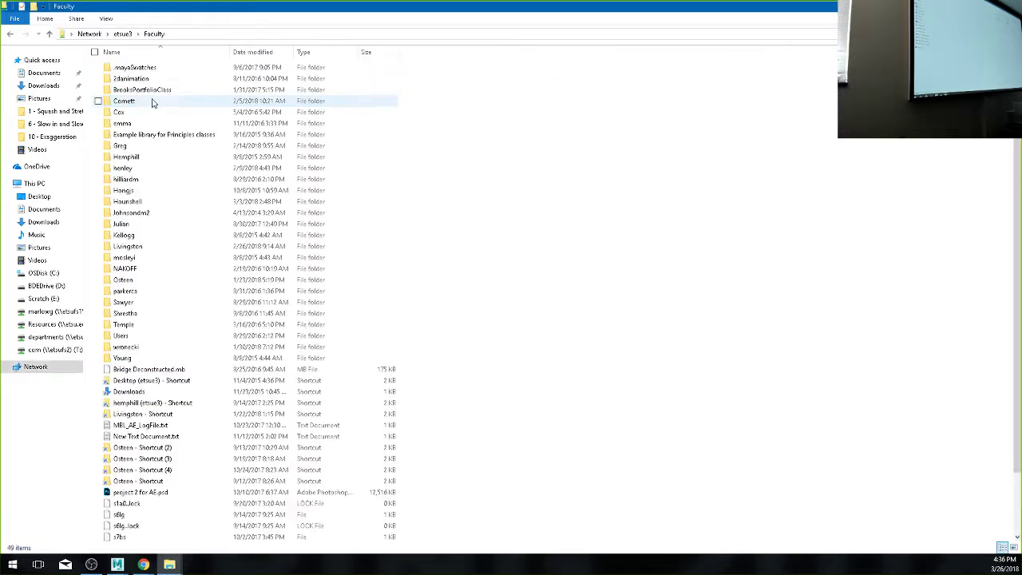
pyautogui.doubleClick(120, 145)
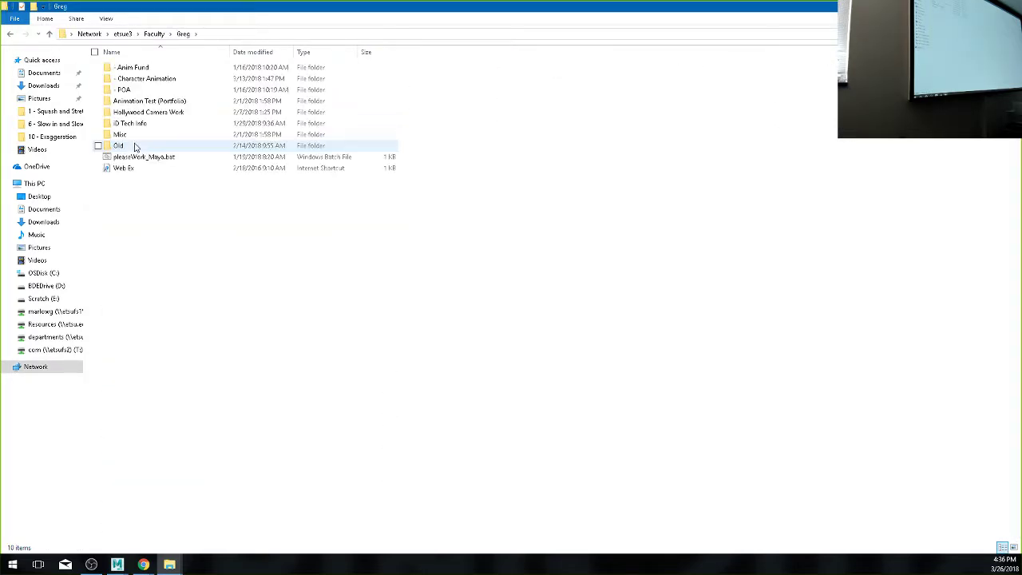
pyautogui.click(124, 148)
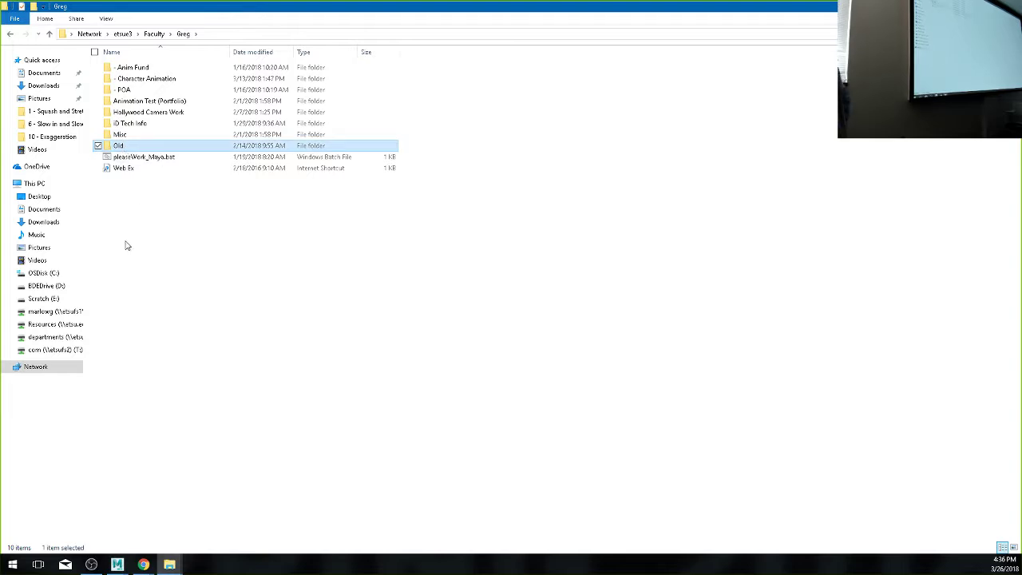
pyautogui.doubleClick(128, 146)
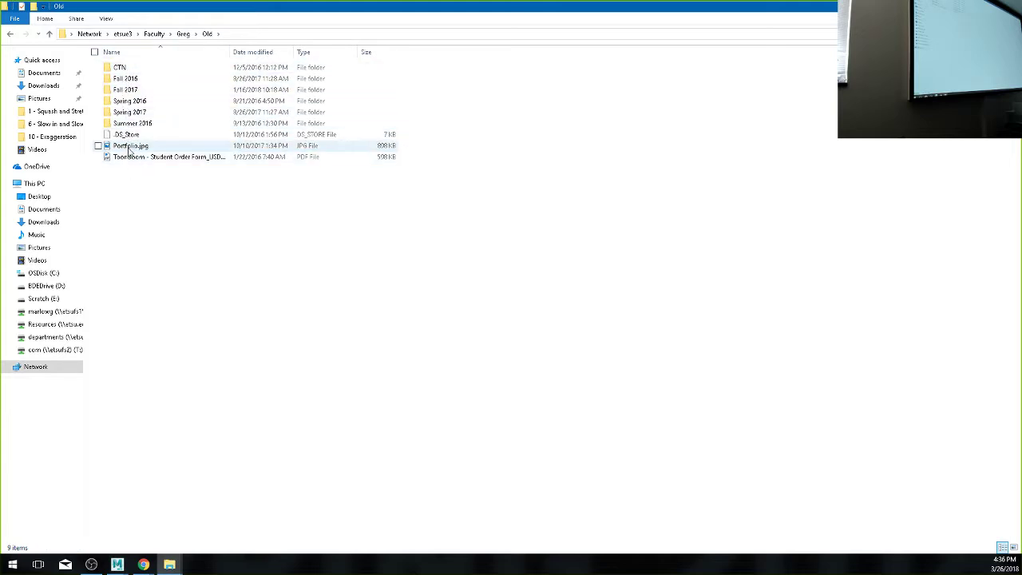
pyautogui.doubleClick(128, 113)
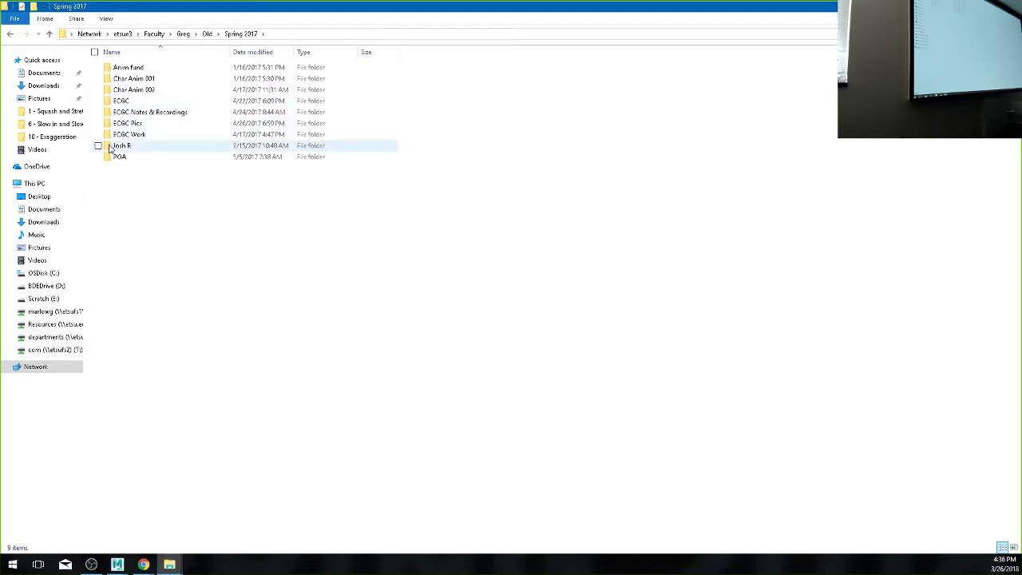
pyautogui.doubleClick(121, 159)
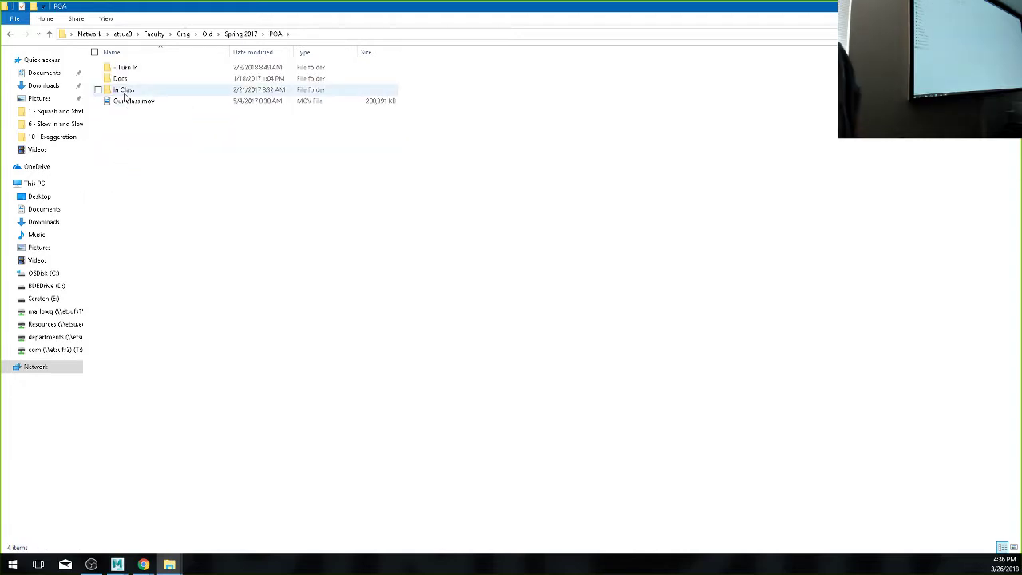
pyautogui.moveTo(124, 96)
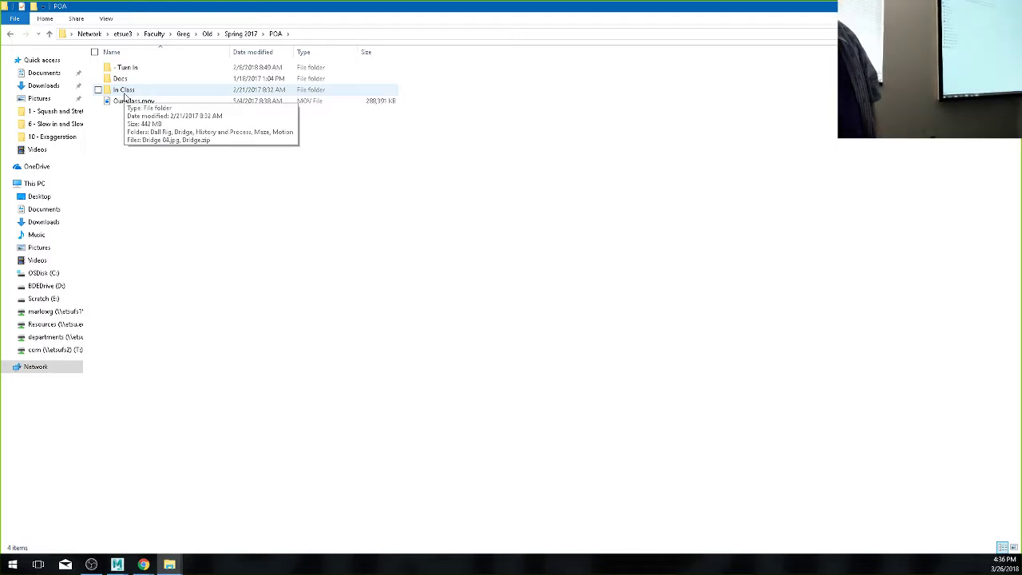
pyautogui.doubleClick(125, 68)
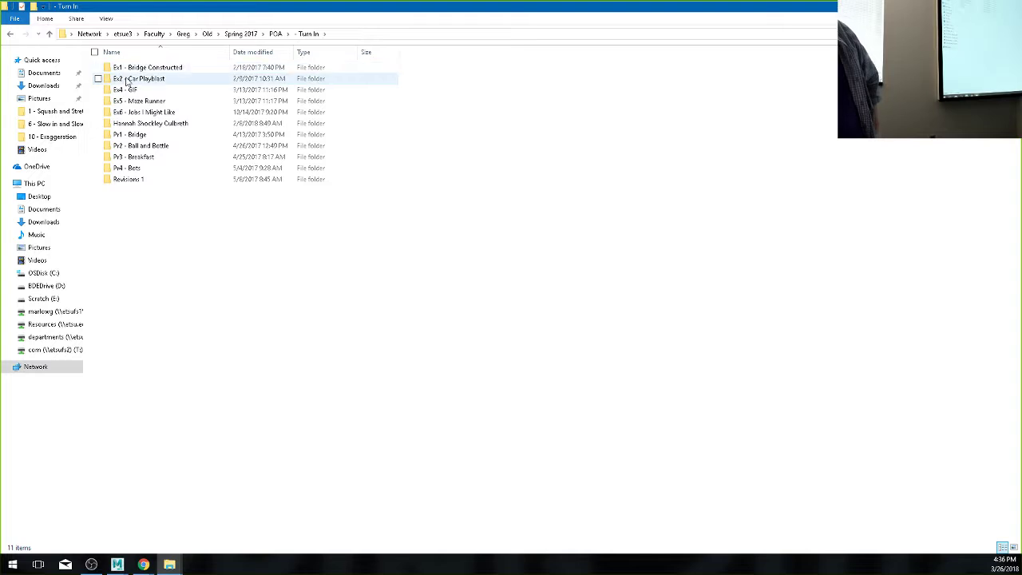
pyautogui.doubleClick(139, 158)
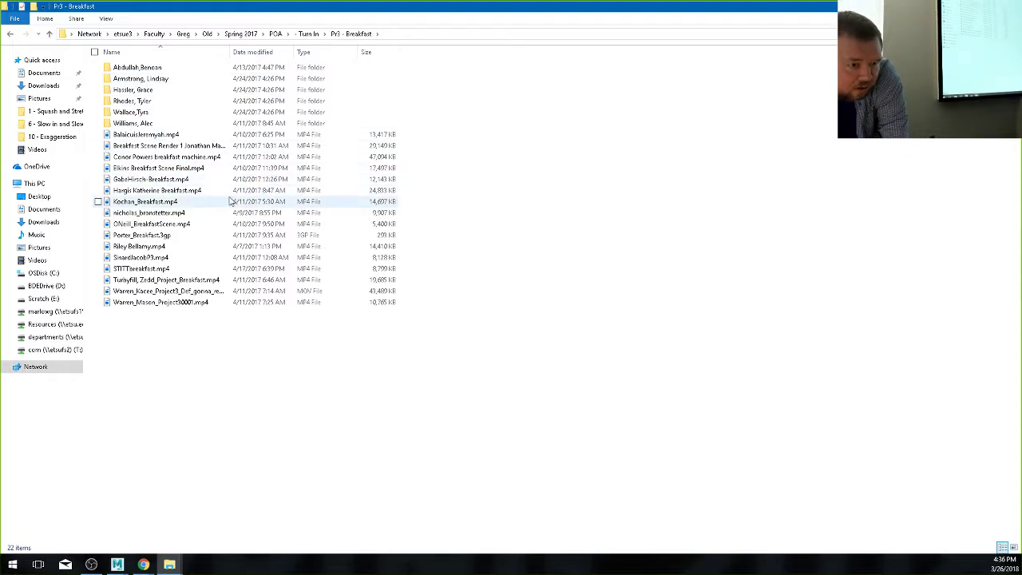
# - Play a student's breakfast .mp4 render full screen in Movies & TV until it ends
pyautogui.click(133, 181)
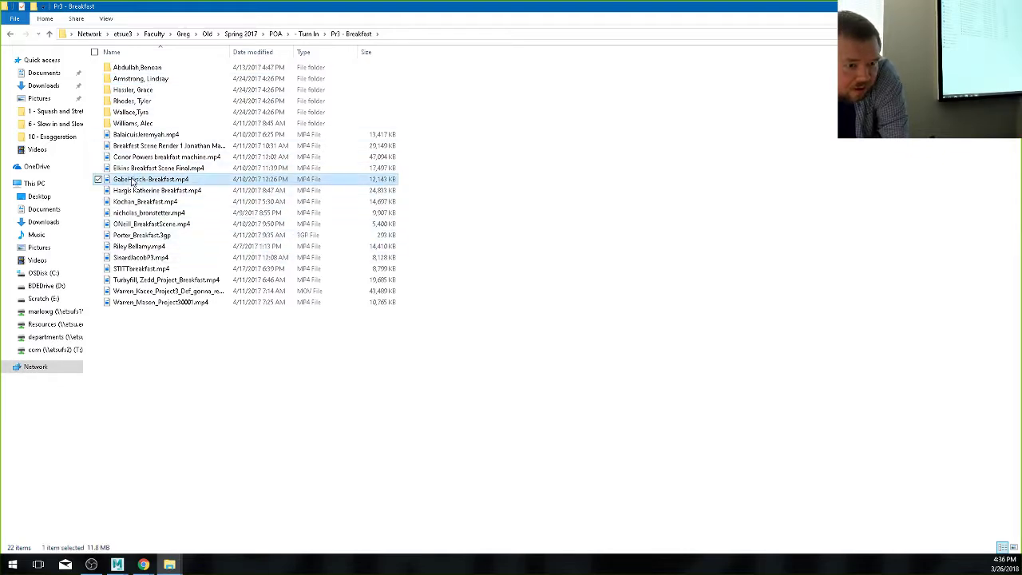
pyautogui.doubleClick(137, 180)
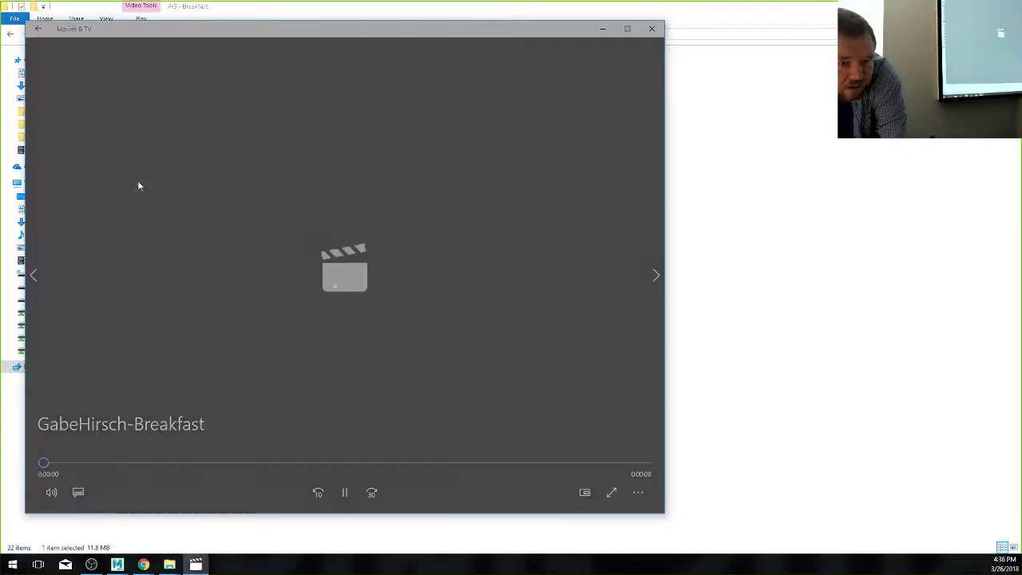
pyautogui.doubleClick(266, 189)
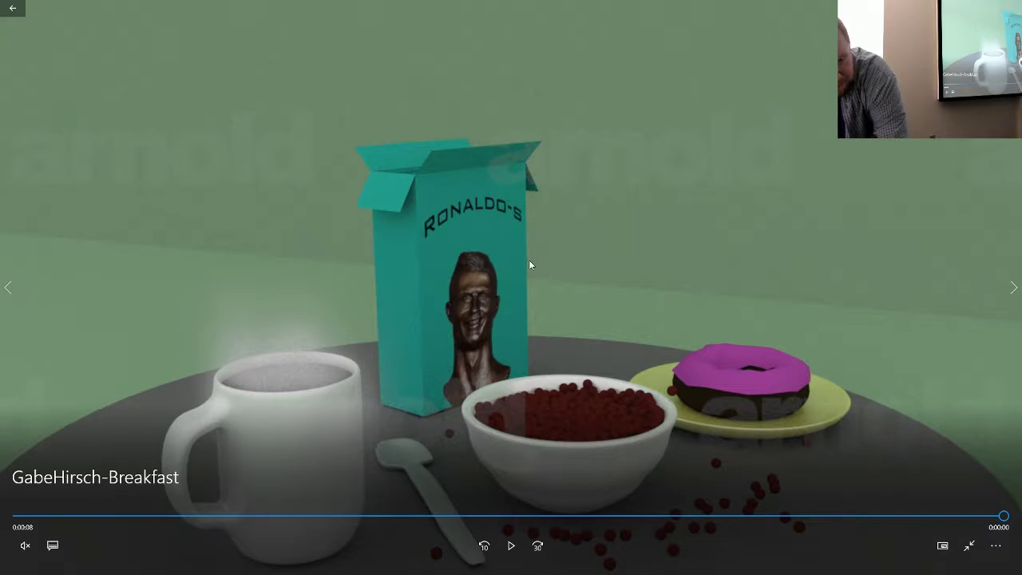
pyautogui.doubleClick(607, 214)
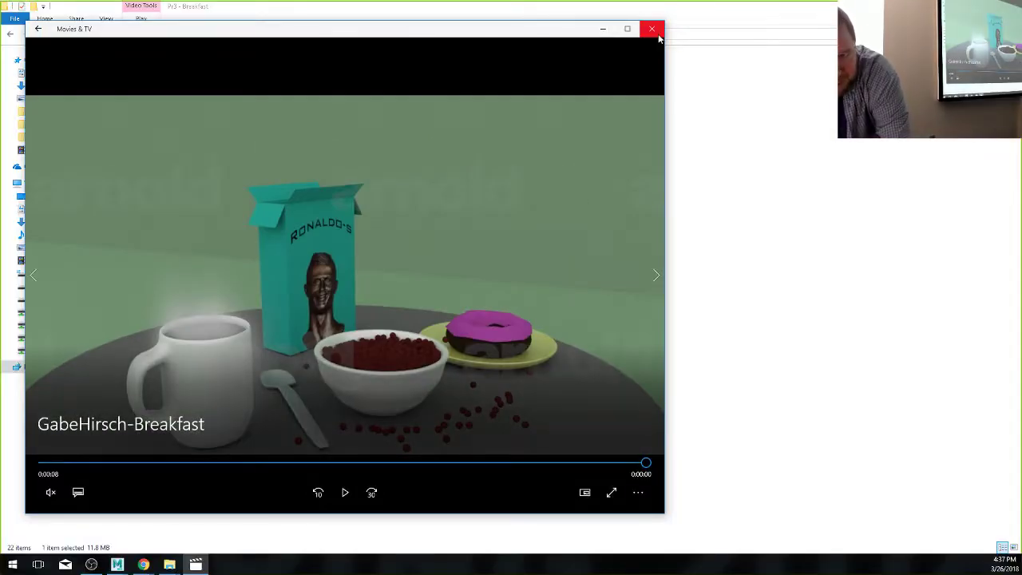
# - Close that video and play another student's breakfast render full screen
pyautogui.click(657, 36)
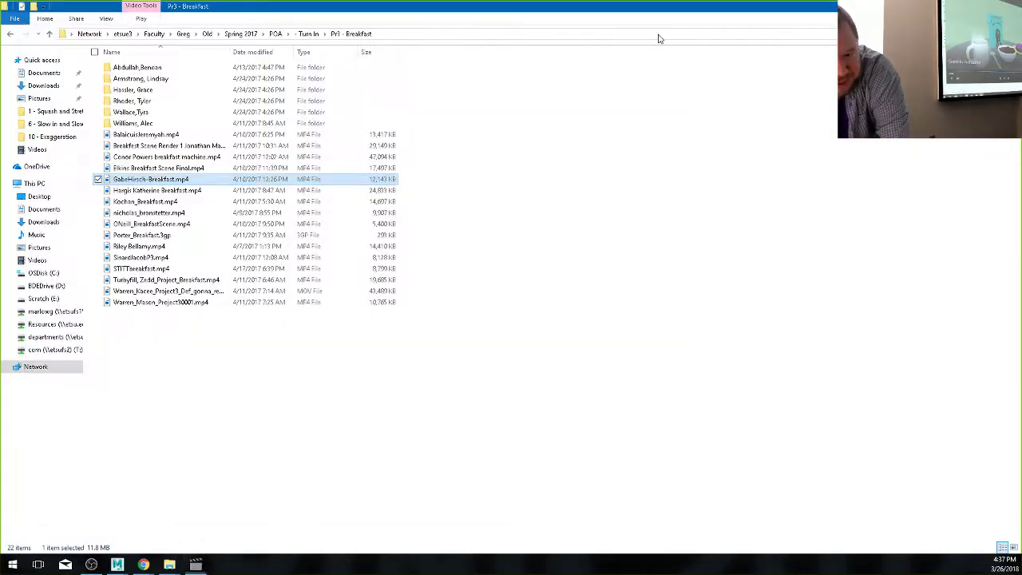
pyautogui.doubleClick(143, 190)
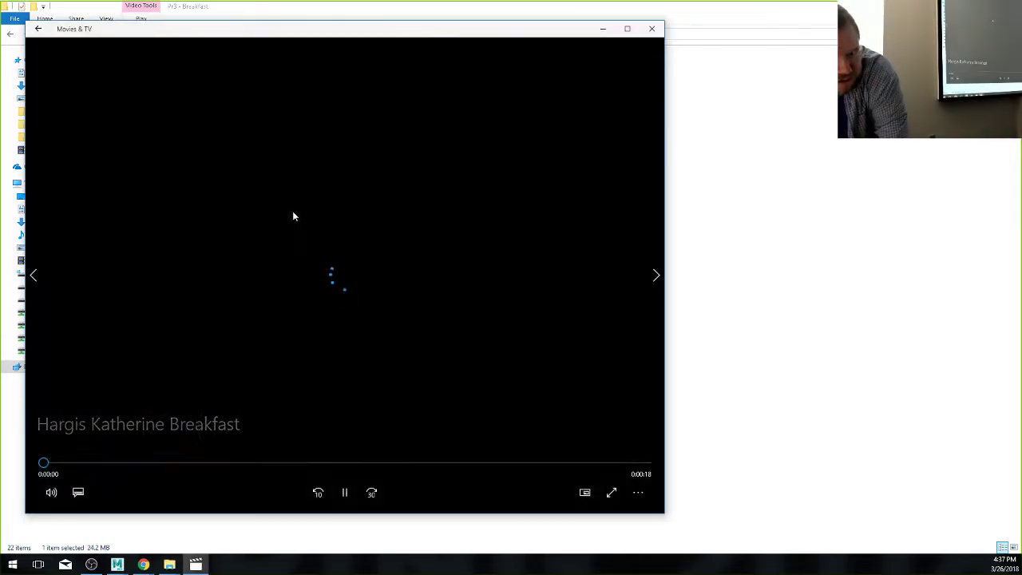
pyautogui.doubleClick(292, 213)
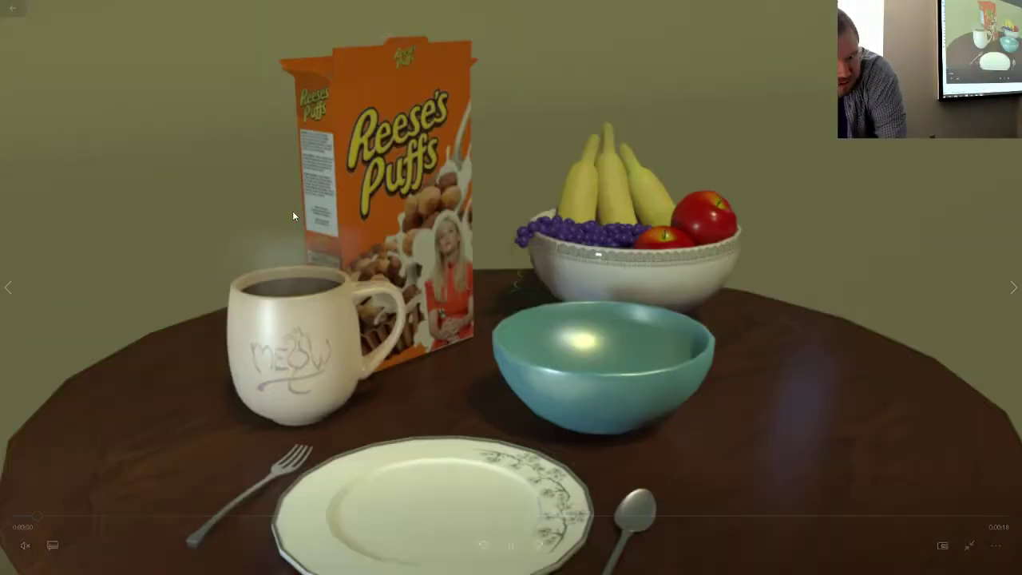